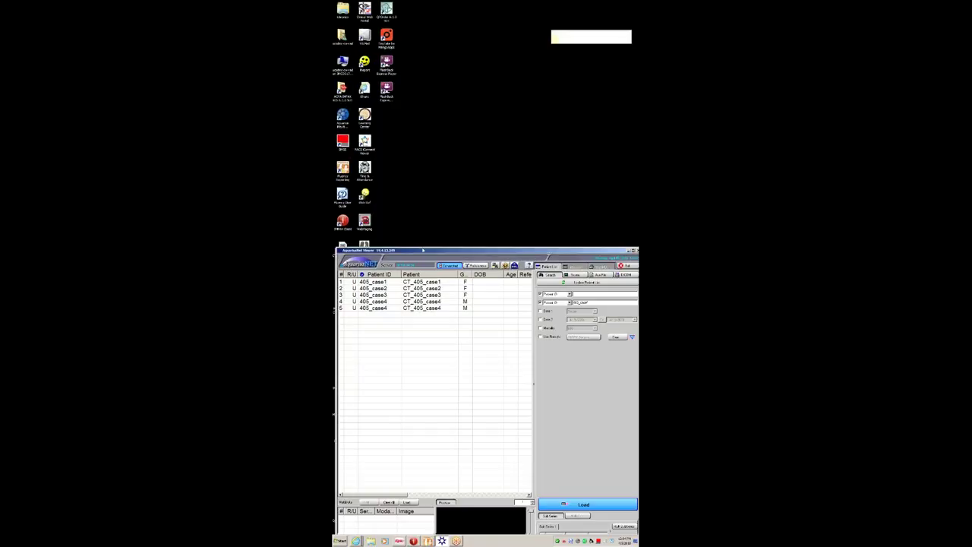
- Load the 471-image CT series of 405_case1 and enlarge its axial view to fill the viewer
click(421, 63)
click(421, 57)
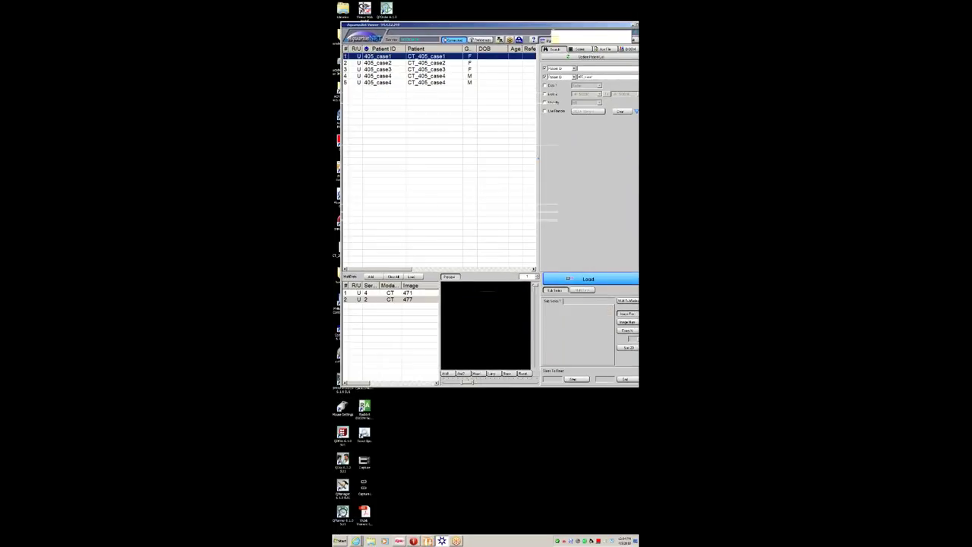
drag(536, 286, 535, 313)
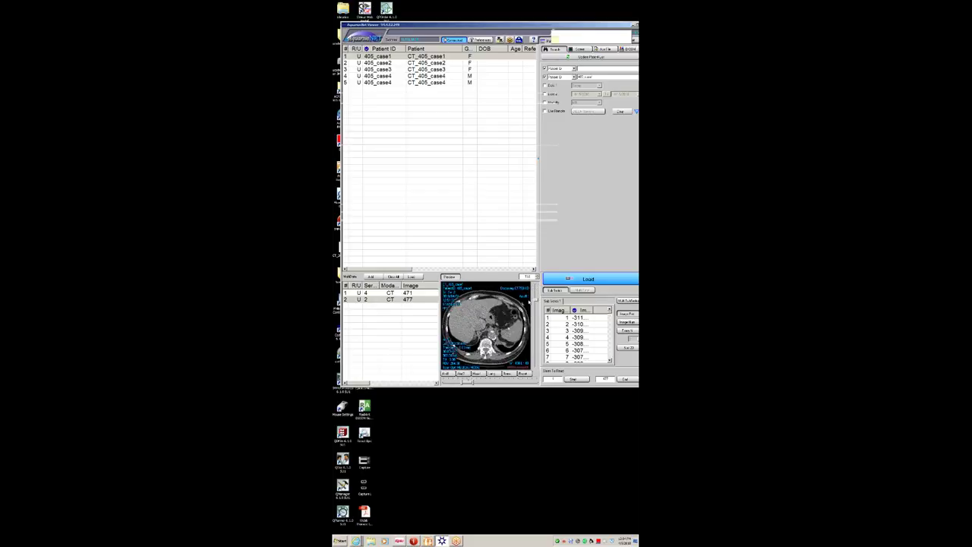
double_click(409, 294)
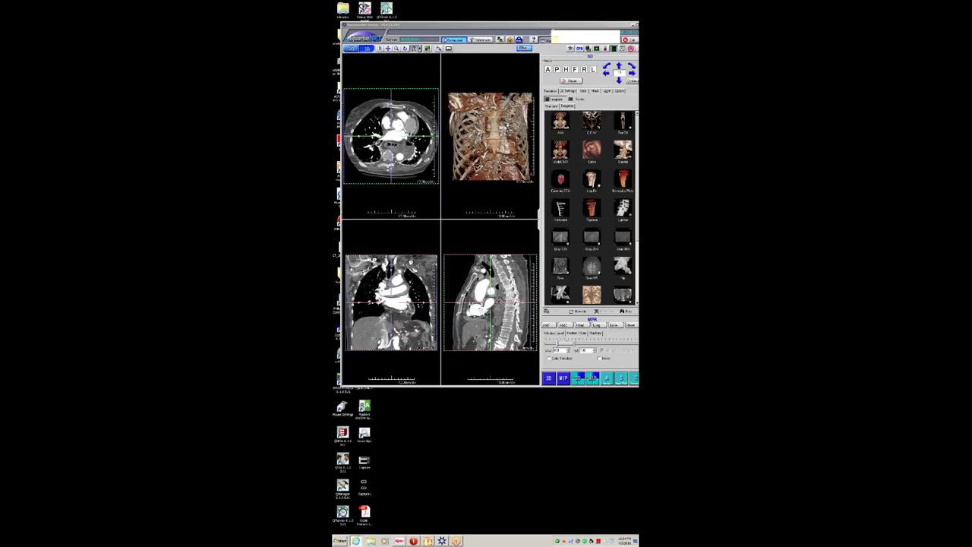
double_click(395, 187)
- Examine the contrast-enhanced axial chest slices, adjusting the display window and following the heart, pulmonary arteries and aorta
drag(526, 243, 456, 212)
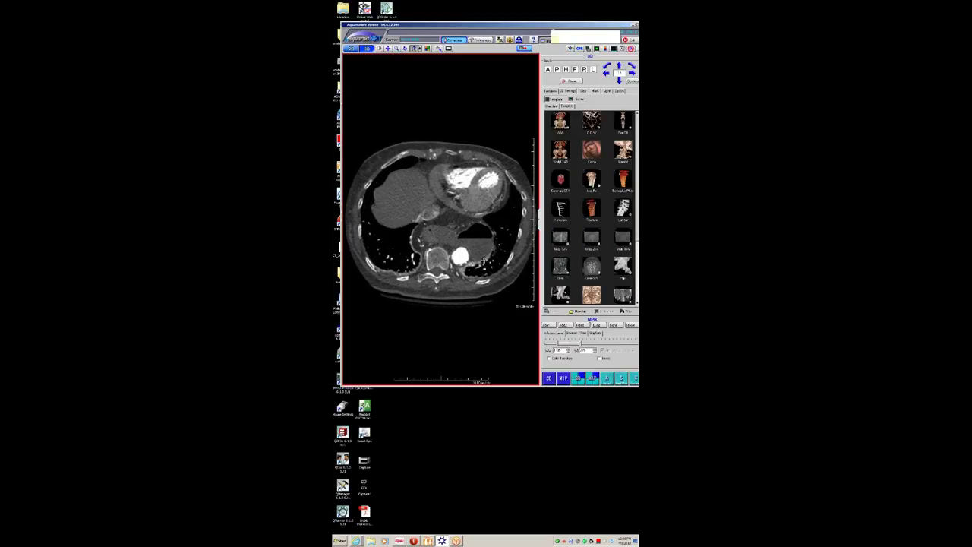
drag(484, 250, 499, 244)
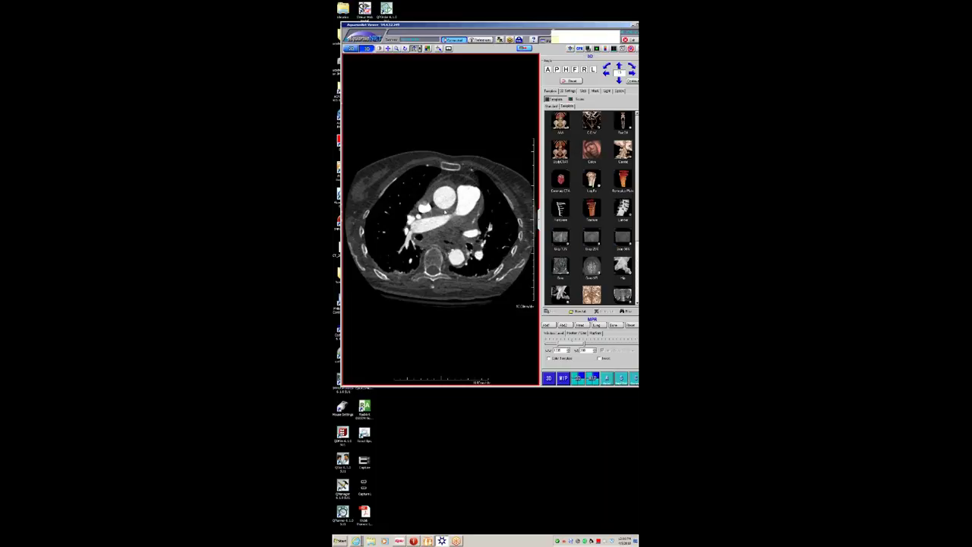
scroll(445, 189, down, 3)
scroll(477, 194, up, 5)
scroll(455, 195, down, 4)
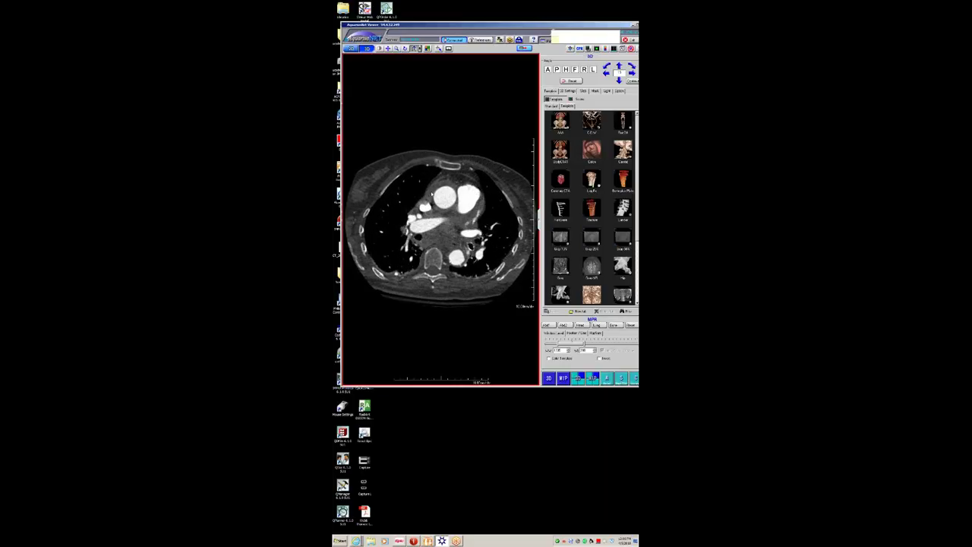
scroll(438, 209, up, 5)
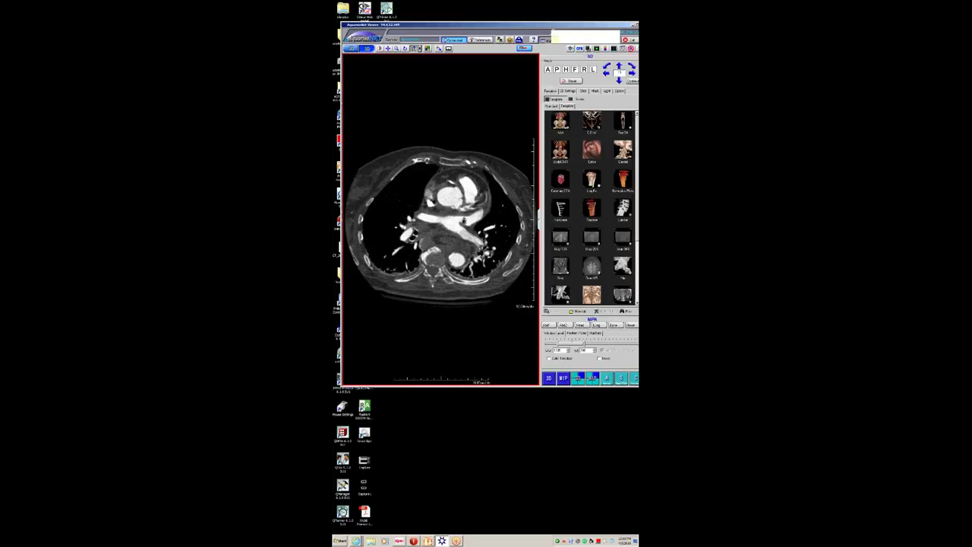
scroll(430, 219, down, 5)
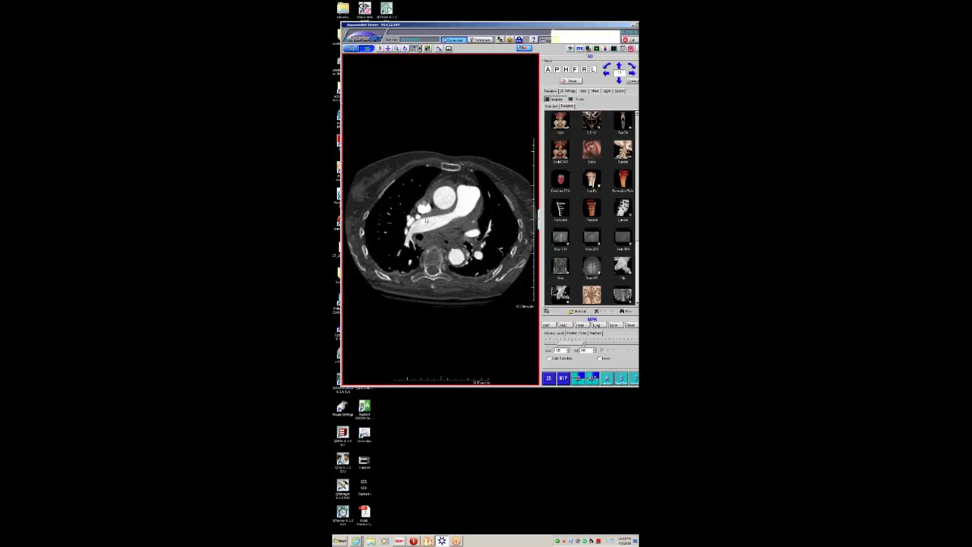
scroll(457, 248, down, 5)
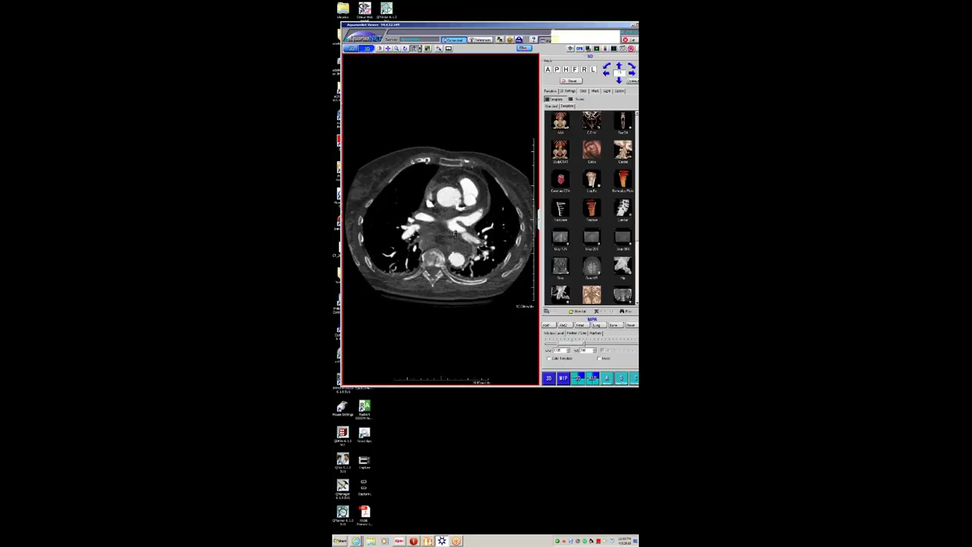
scroll(457, 248, down, 6)
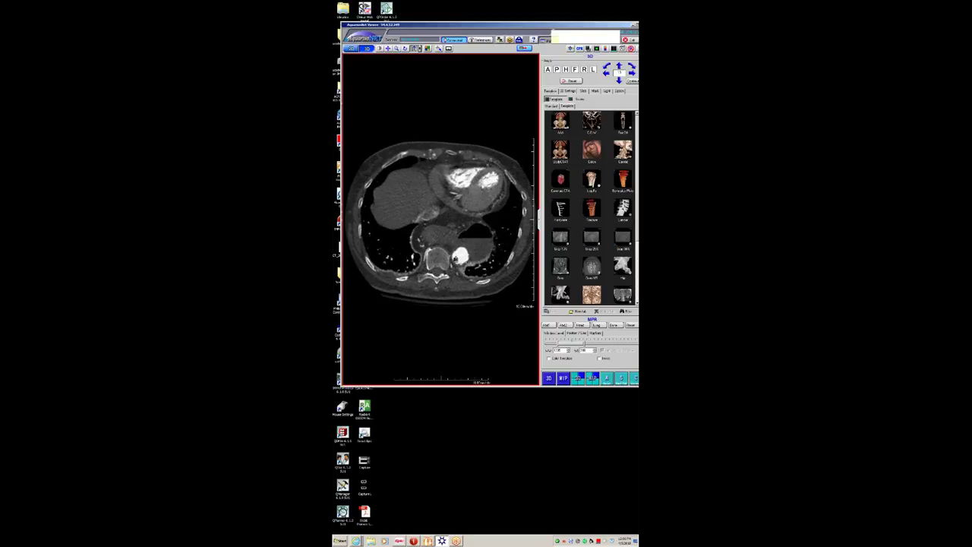
- Measure the CT density with a small elliptical region in the grey tissue beside the bright heart chamber
click(448, 48)
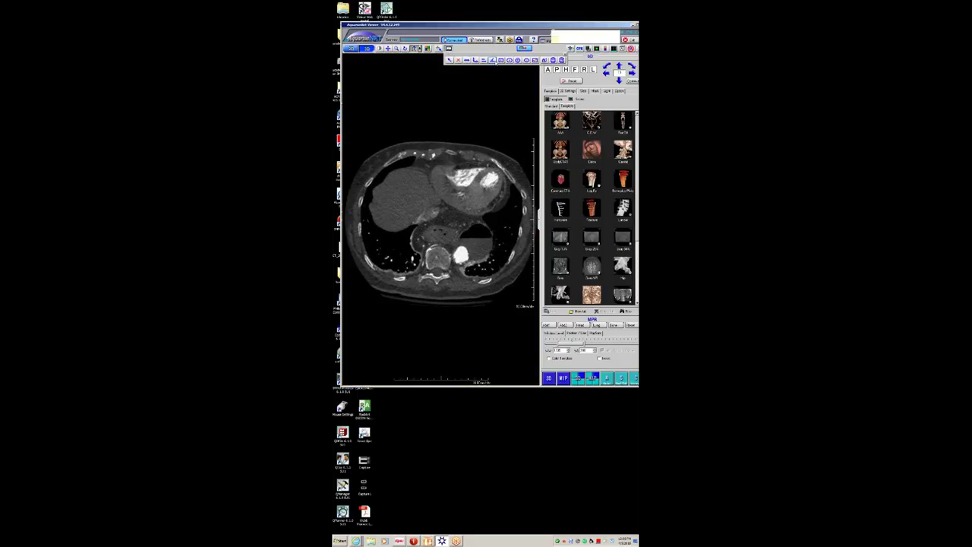
click(443, 181)
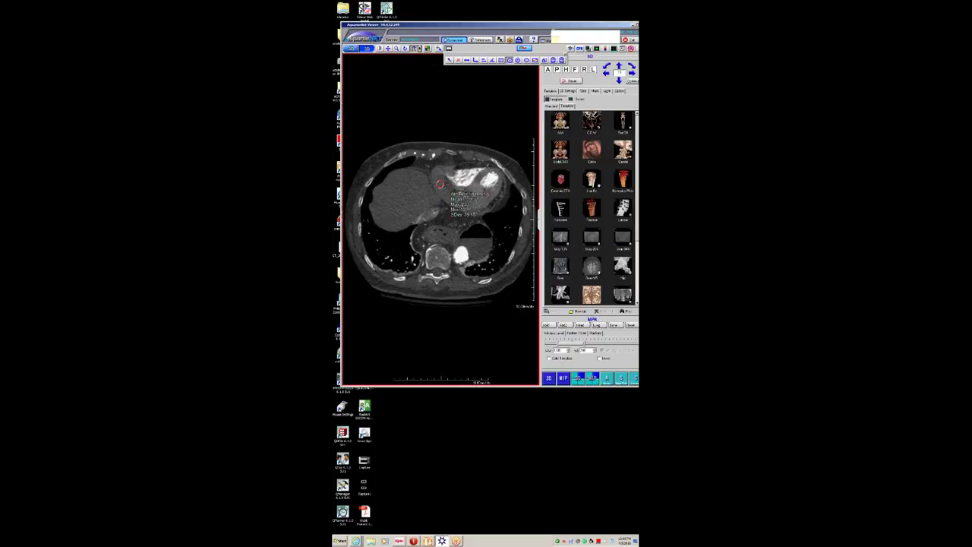
- Load the 477-image non-contrast series of 405_case1 and examine its axial slices through the aorta and heart
click(547, 41)
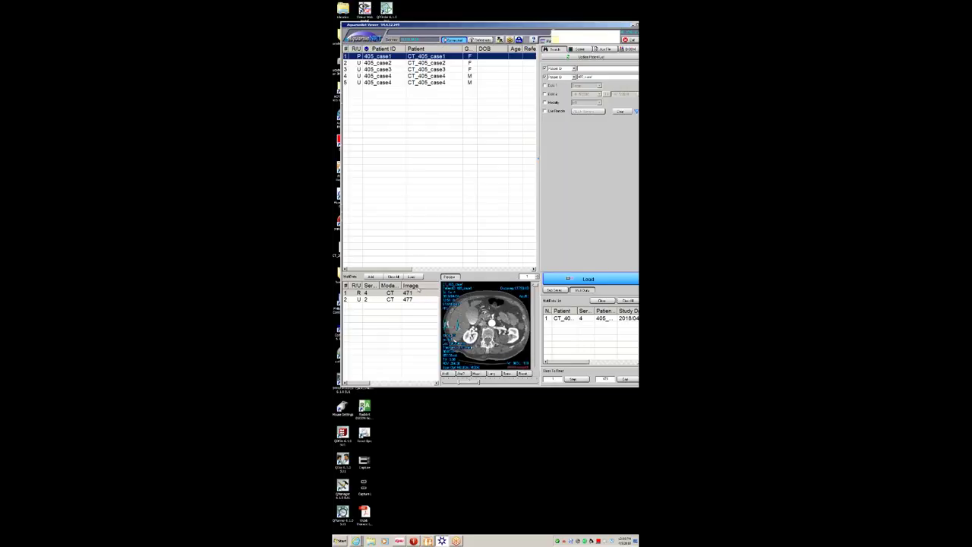
double_click(413, 301)
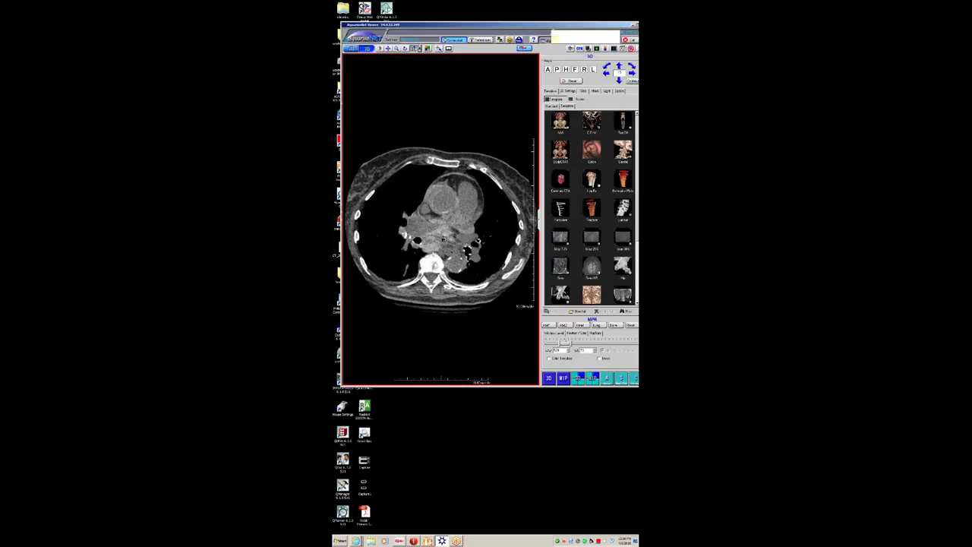
scroll(433, 245, down, 3)
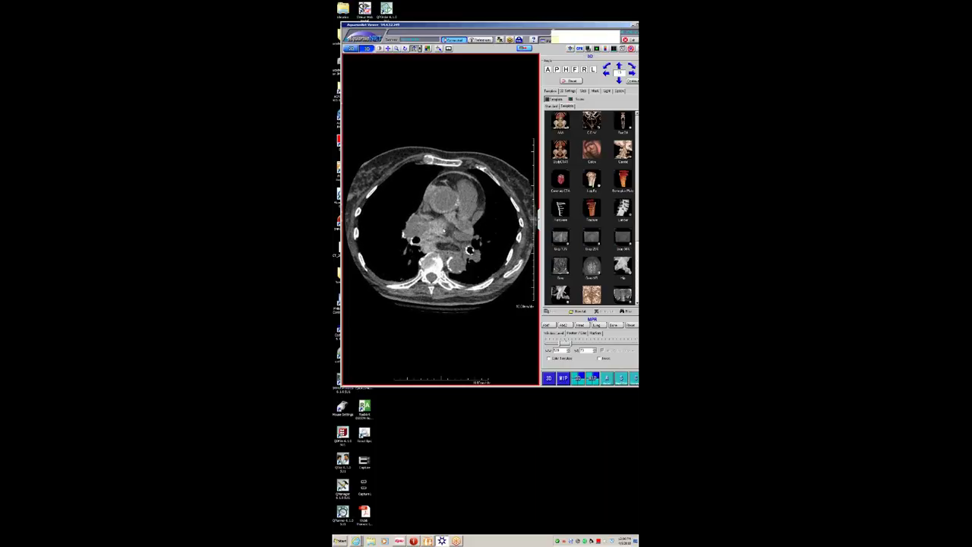
scroll(434, 241, down, 2)
scroll(448, 228, down, 3)
scroll(439, 224, down, 3)
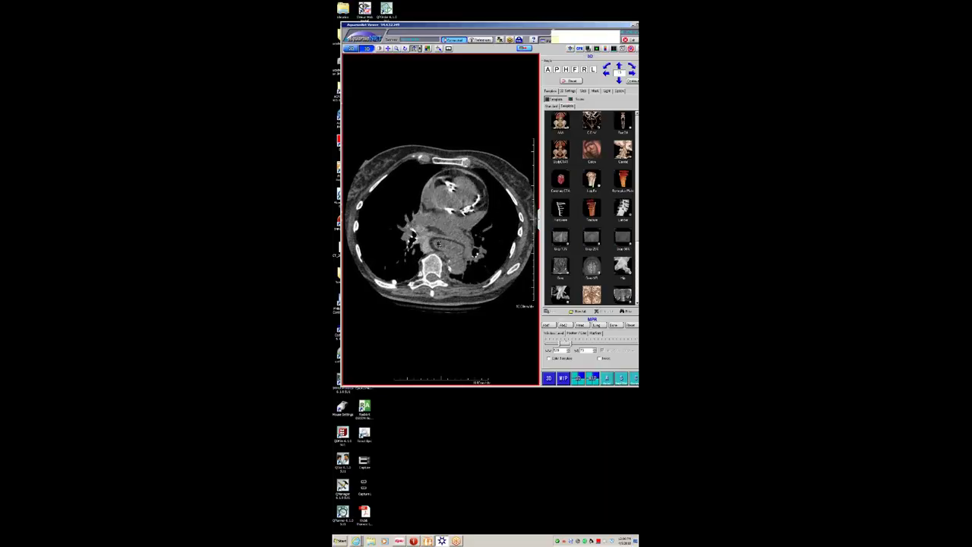
scroll(443, 245, down, 5)
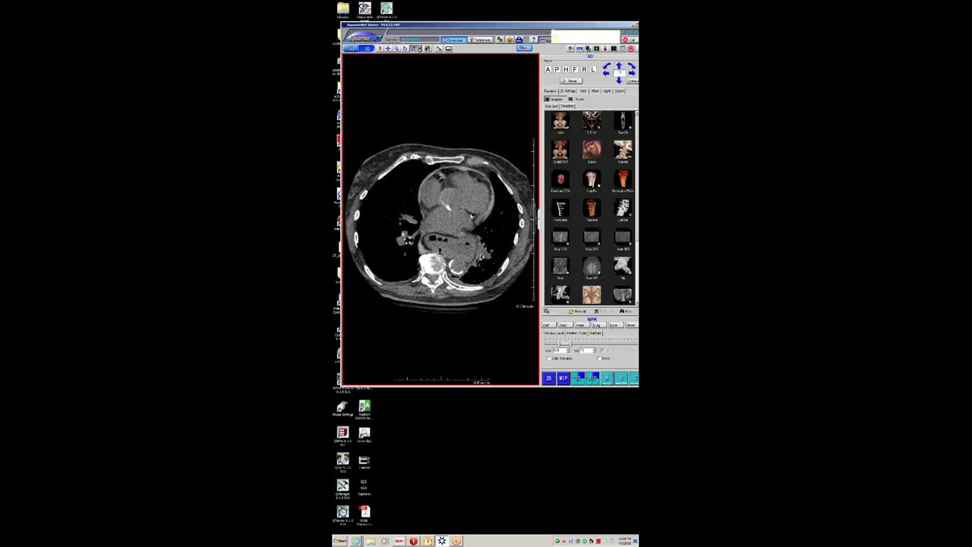
scroll(439, 251, down, 3)
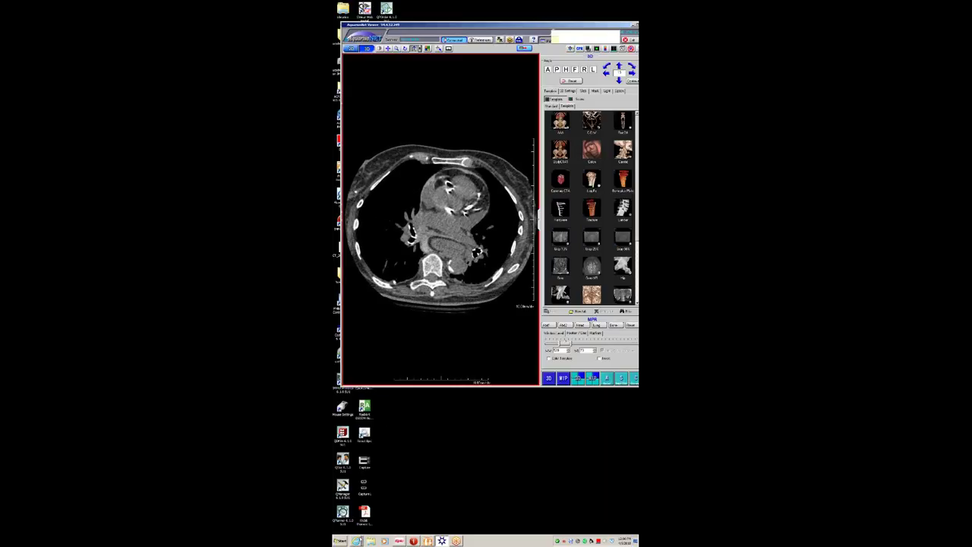
- Switch to Windows Explorer and play the untitled video clip from the intramural hematoma folder on the shared drive
click(371, 541)
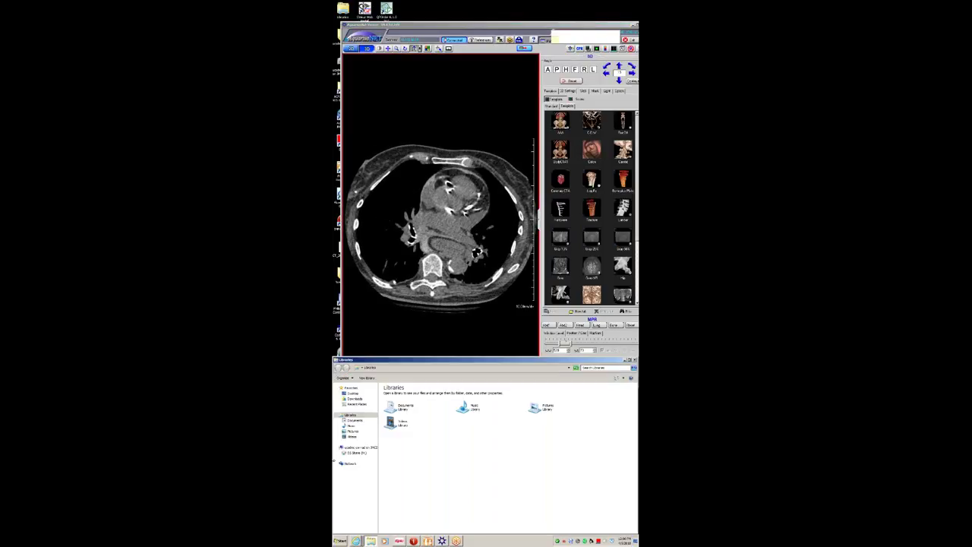
click(355, 454)
drag(417, 363, 729, 357)
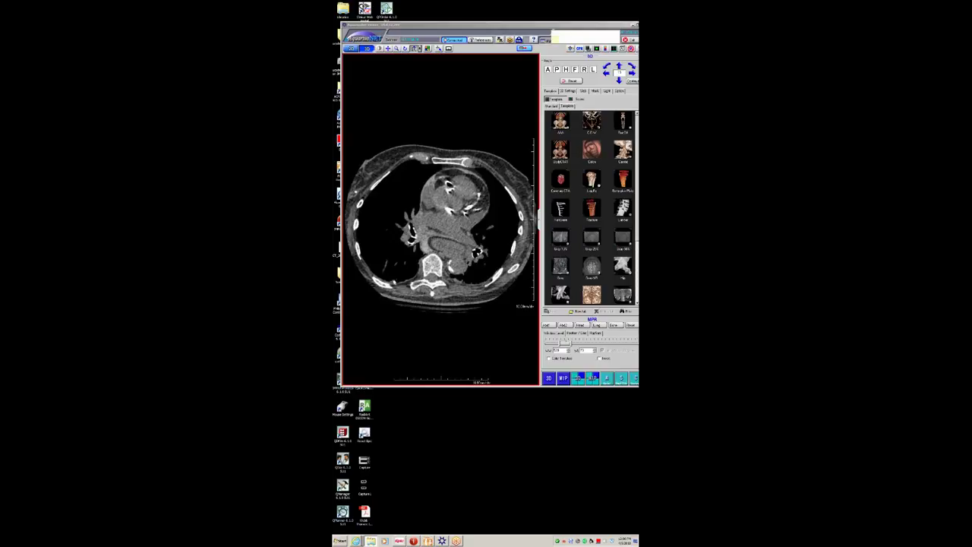
drag(687, 279, 386, 278)
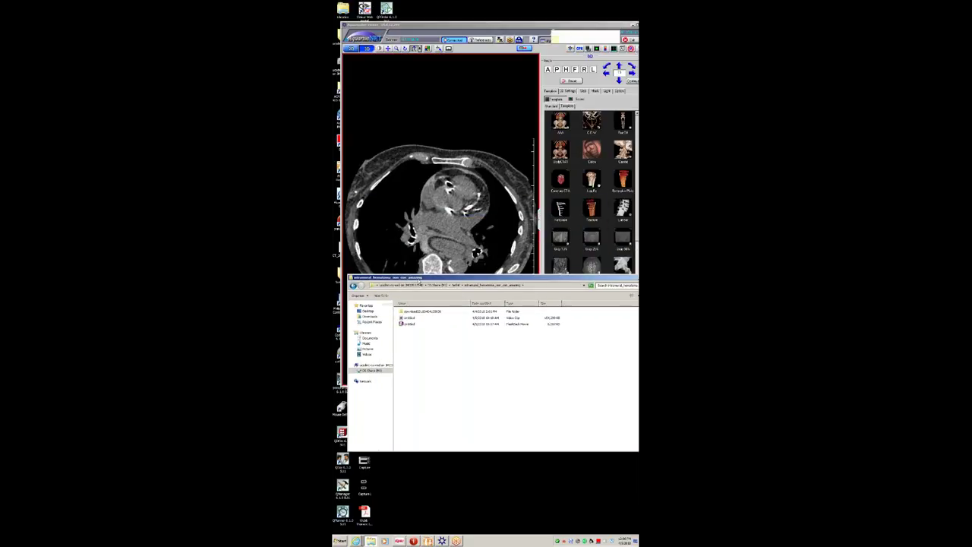
double_click(411, 317)
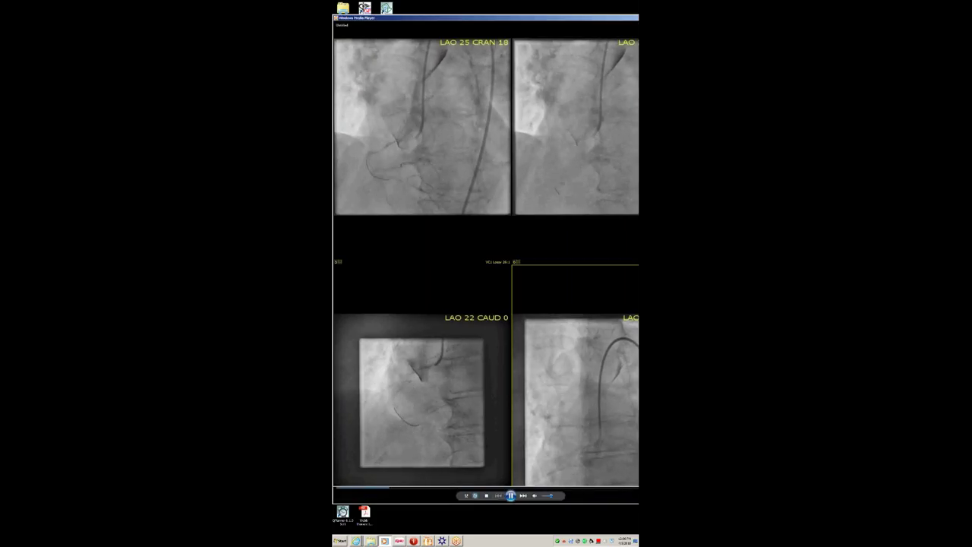
- View the angiogram clip while moving its window down, close the player, and lower the folder window below the CT images
drag(451, 19, 432, 221)
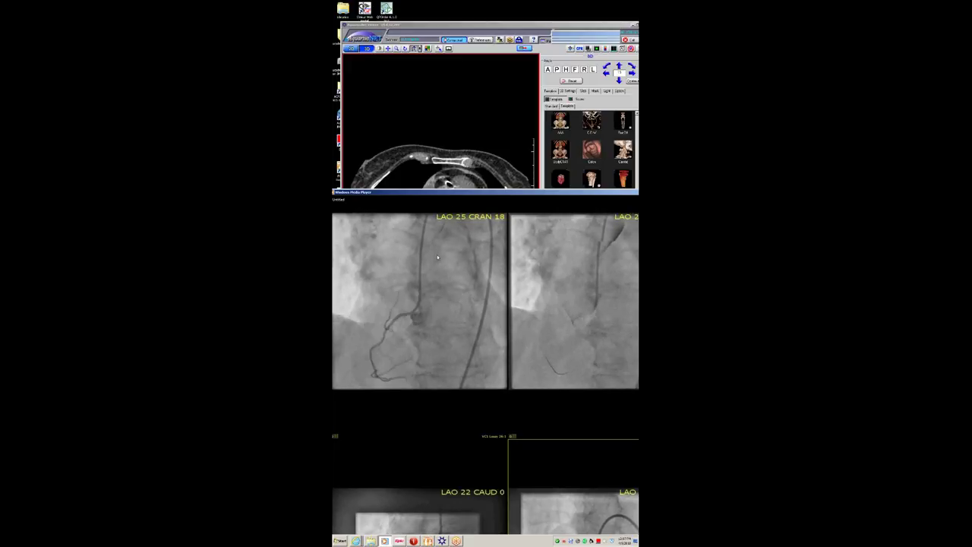
drag(445, 194, 399, 332)
click(626, 332)
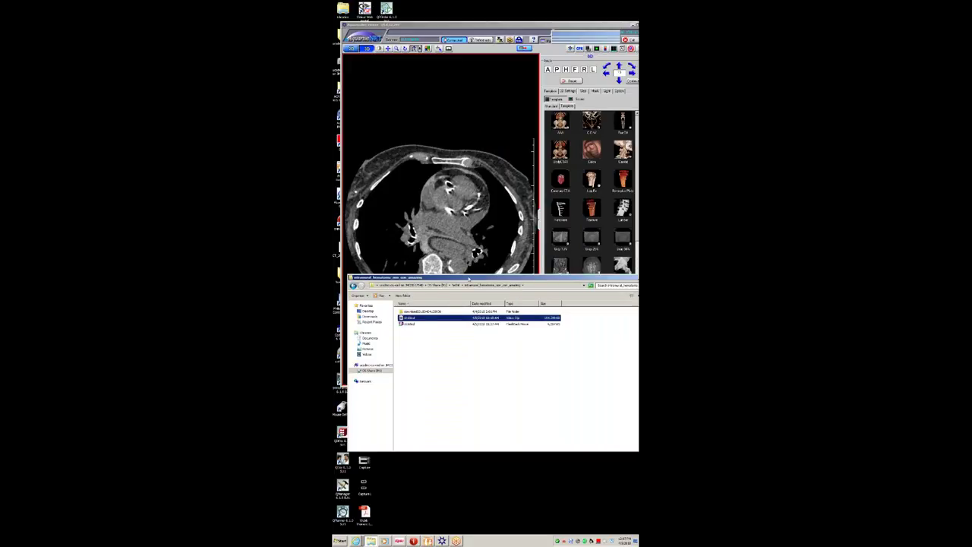
drag(469, 279, 466, 329)
- Examine the non-contrast axial slices of 405_case1 from the aortic arch through the heart, narrowing the display window
drag(468, 259, 470, 216)
scroll(471, 212, down, 10)
scroll(471, 235, up, 10)
scroll(469, 206, down, 8)
scroll(469, 206, up, 6)
scroll(475, 211, down, 6)
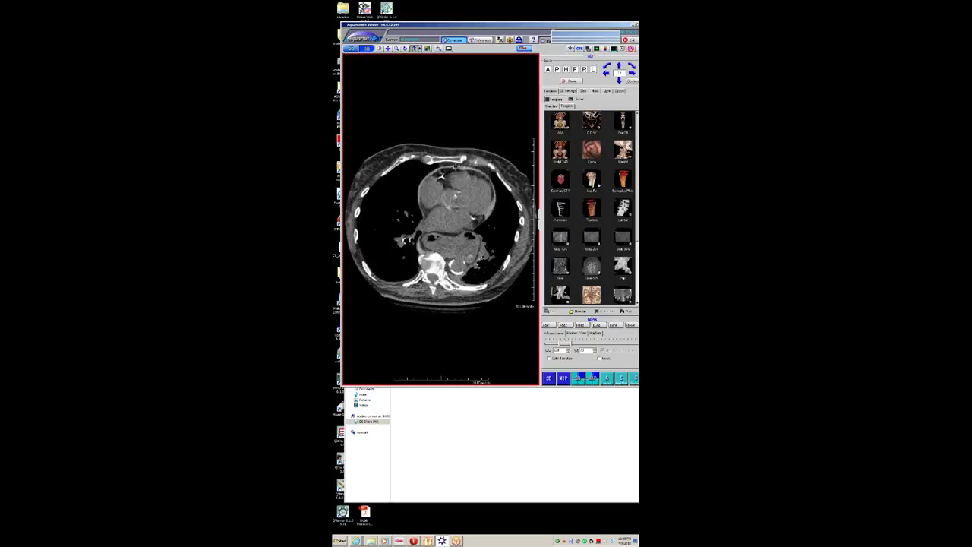
drag(457, 174, 456, 171)
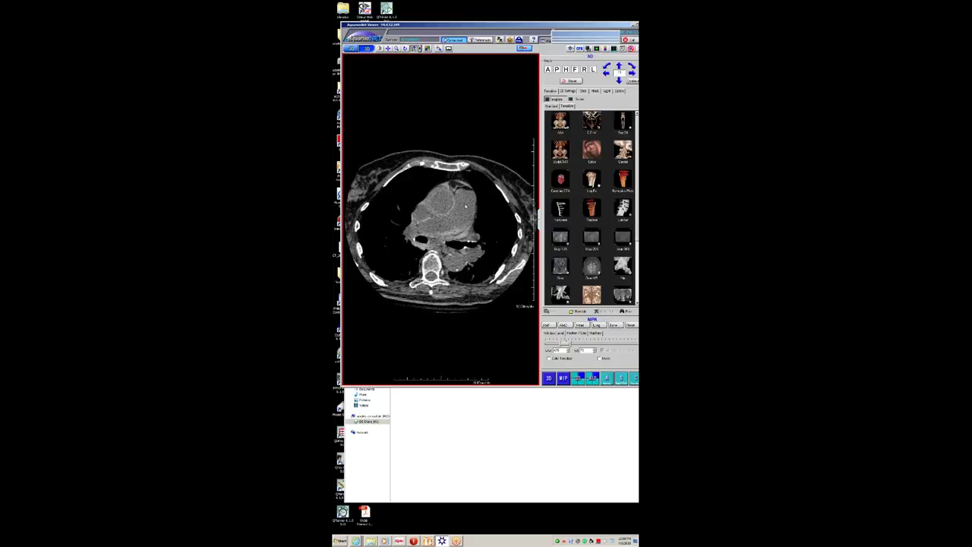
mouse_move(465, 204)
mouse_down()
mouse_move(465, 187)
mouse_move(468, 208)
mouse_up()
scroll(468, 210, up, 8)
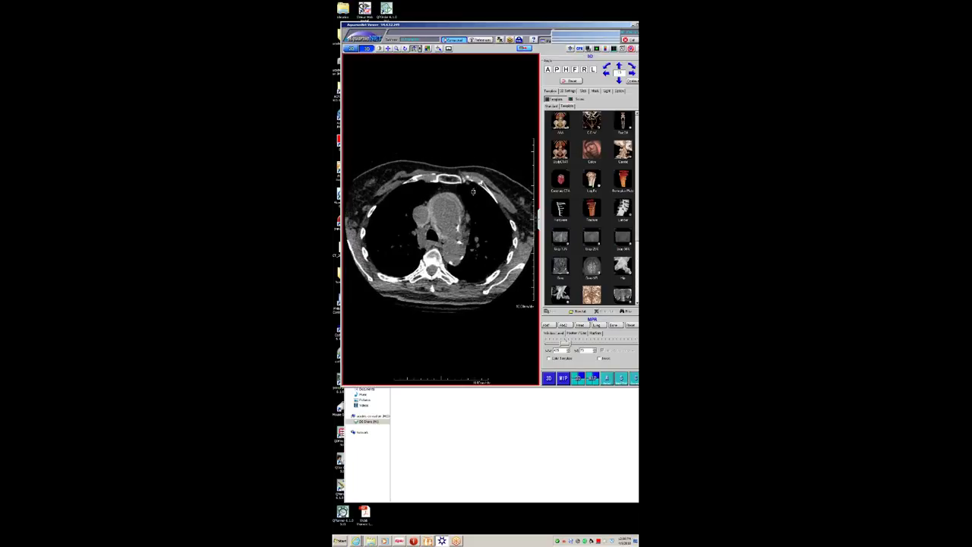
scroll(474, 181, down, 10)
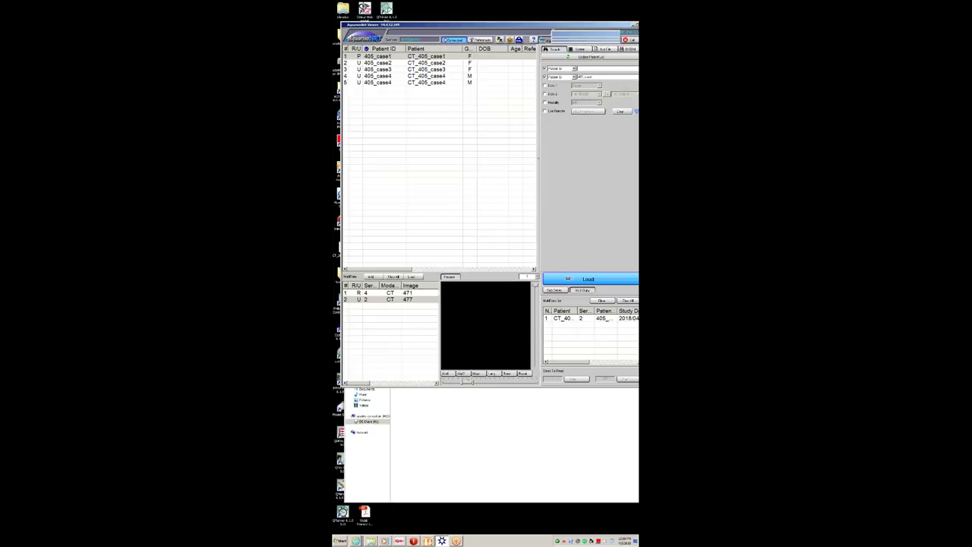
- Load the 64-image series 2 of 405_case2 and examine its axial slices from the great vessels to the upper abdomen
click(426, 63)
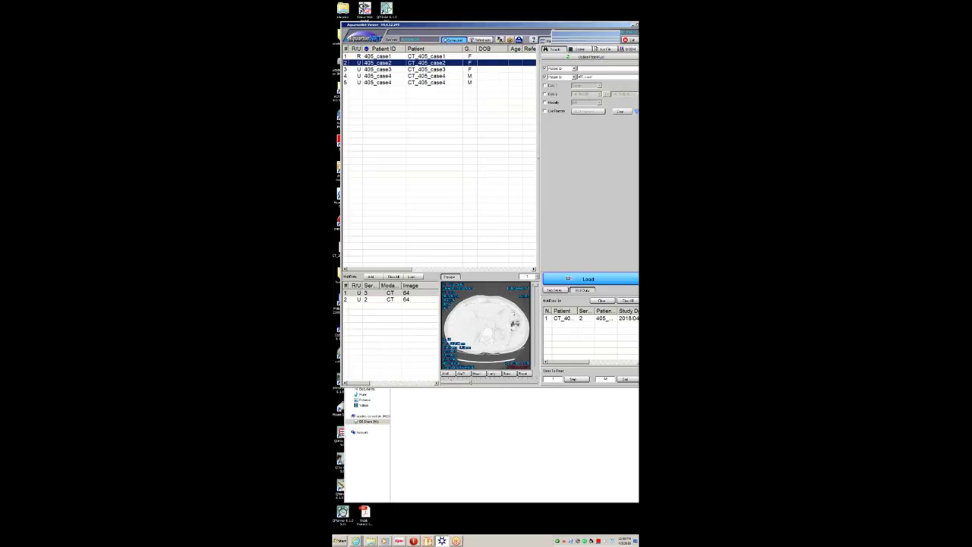
click(411, 299)
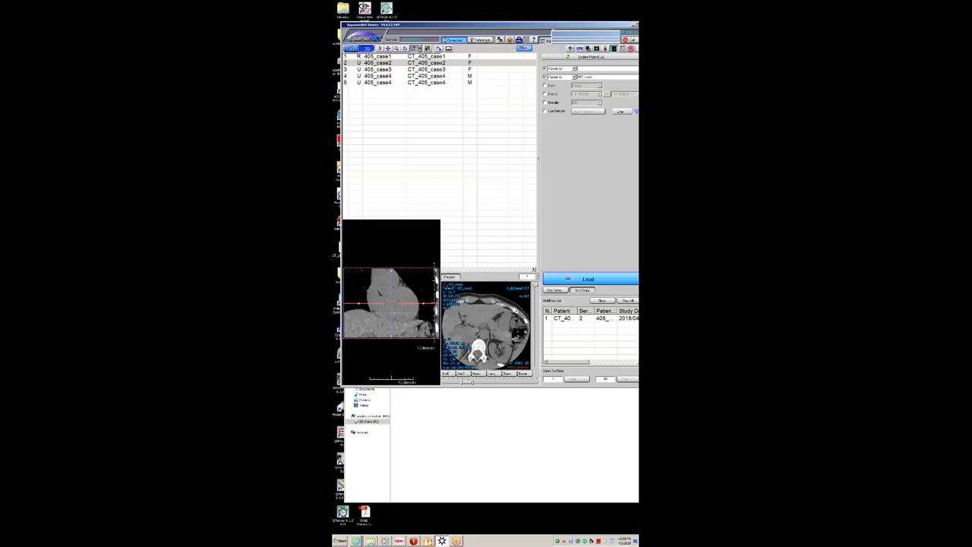
scroll(473, 210, up, 10)
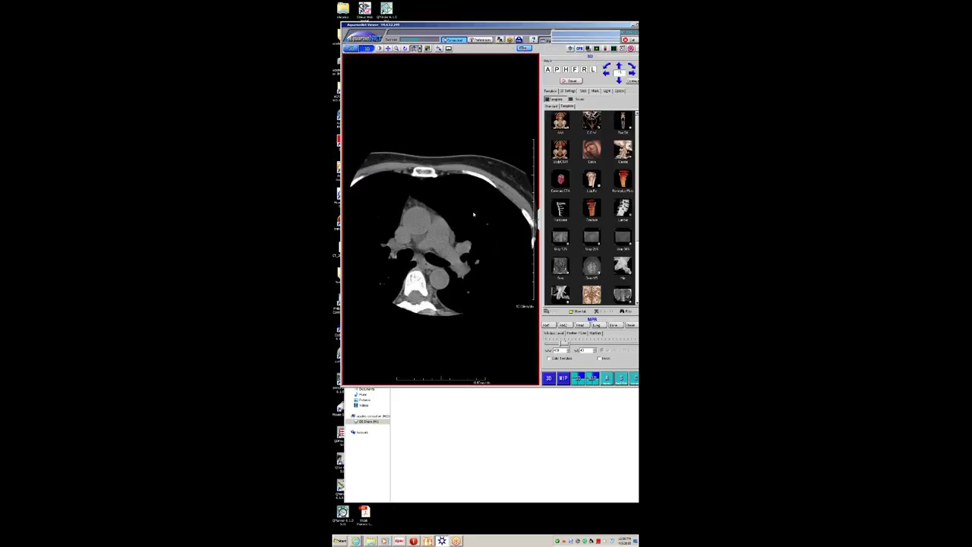
scroll(464, 214, down, 10)
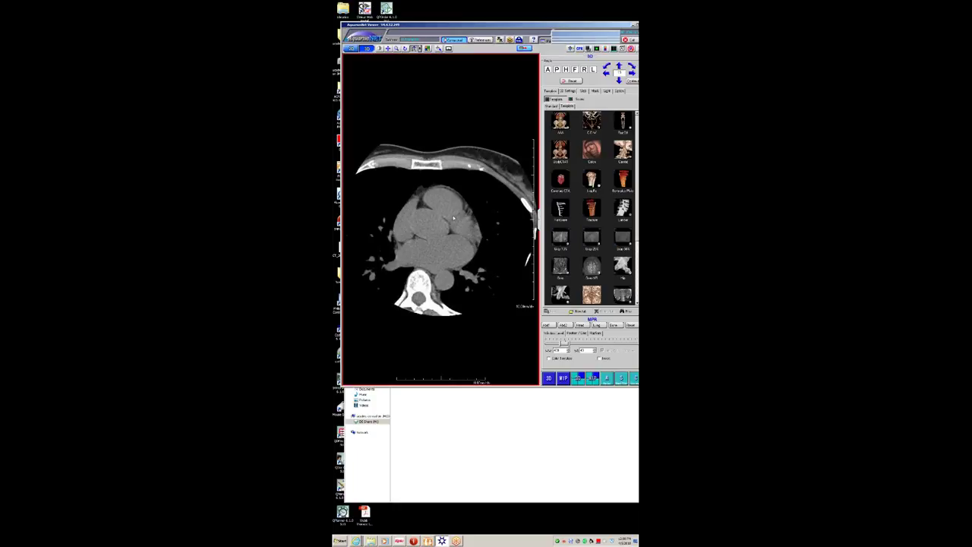
scroll(453, 219, down, 6)
scroll(480, 221, down, 10)
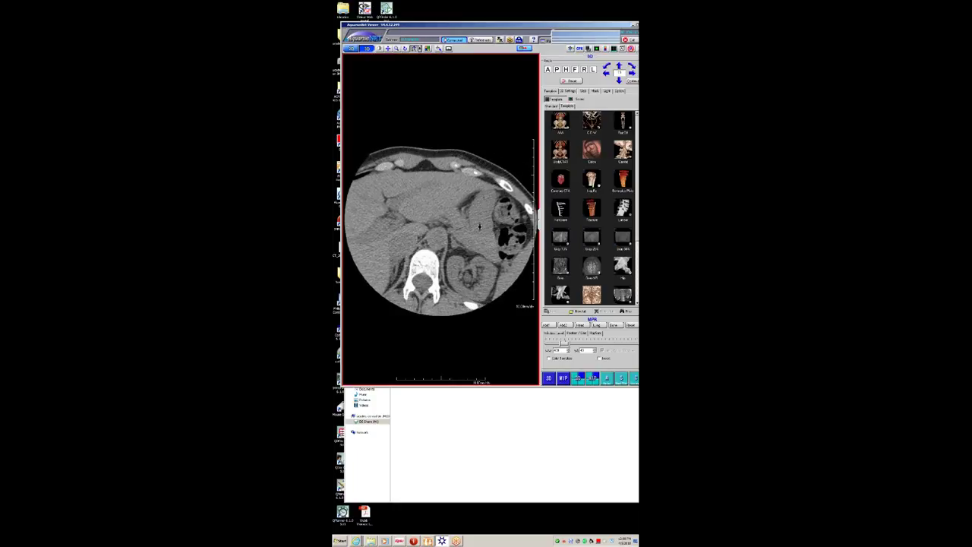
scroll(477, 224, up, 8)
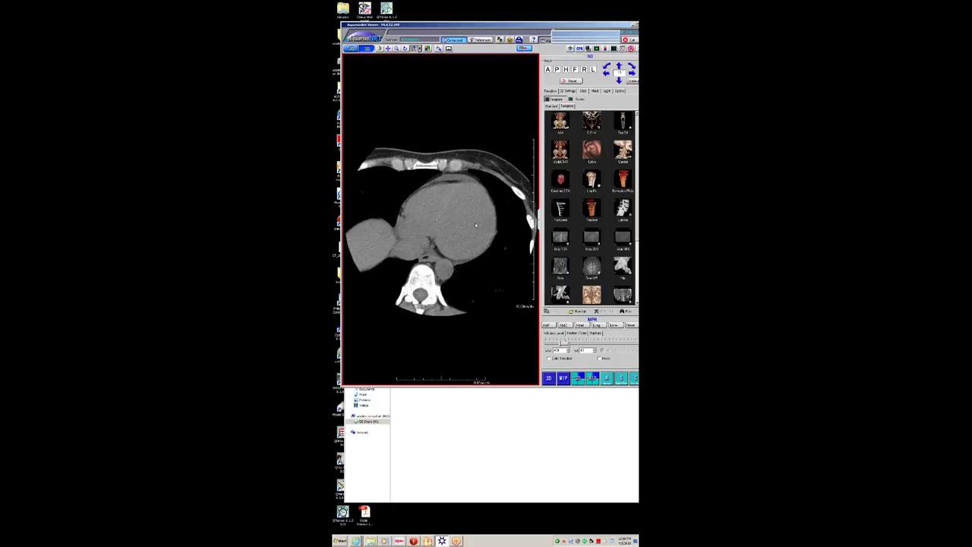
scroll(474, 222, up, 8)
scroll(476, 225, up, 8)
scroll(476, 225, down, 4)
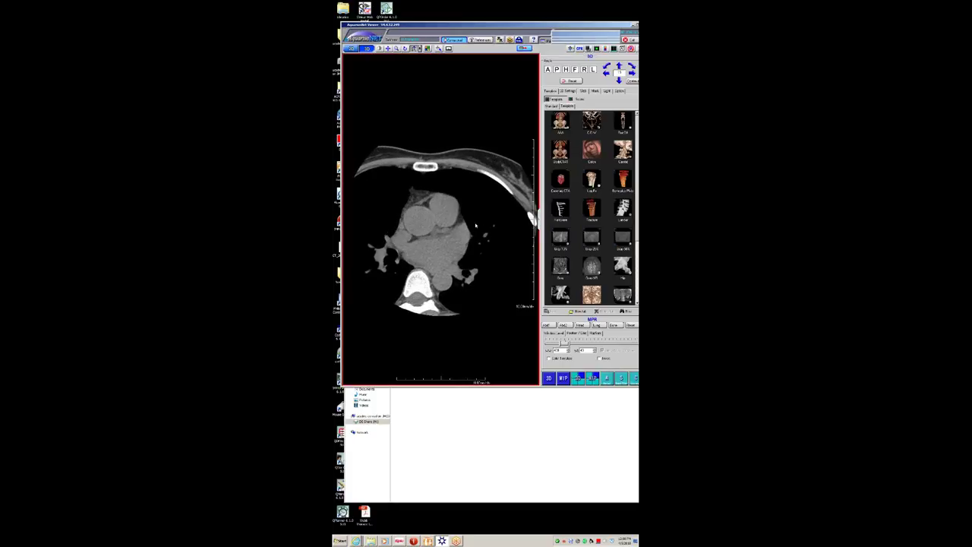
- Close the intramural hematoma folder window and examine the axial slices of 405_case2 series 2 through the heart and down to the liver
click(500, 442)
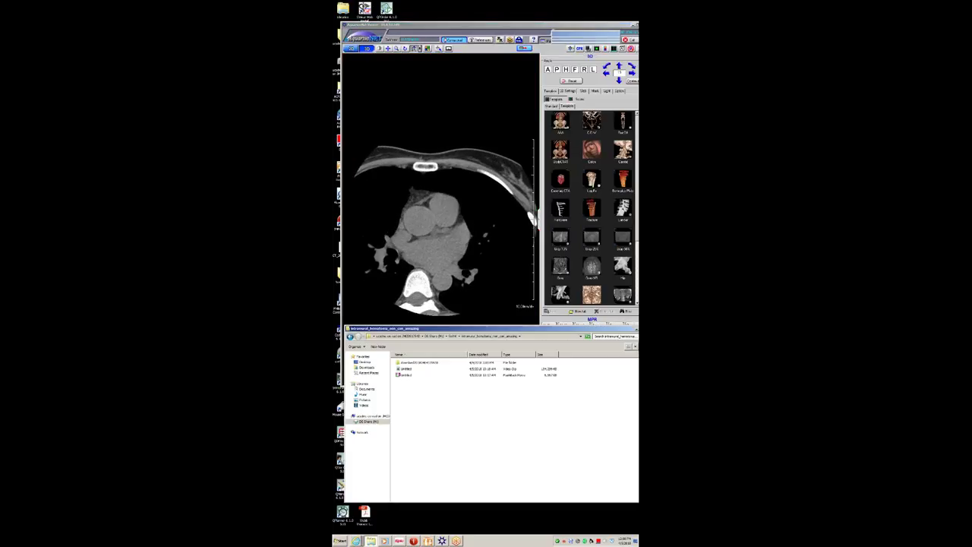
click(636, 329)
click(446, 221)
scroll(448, 216, up, 5)
scroll(452, 212, down, 5)
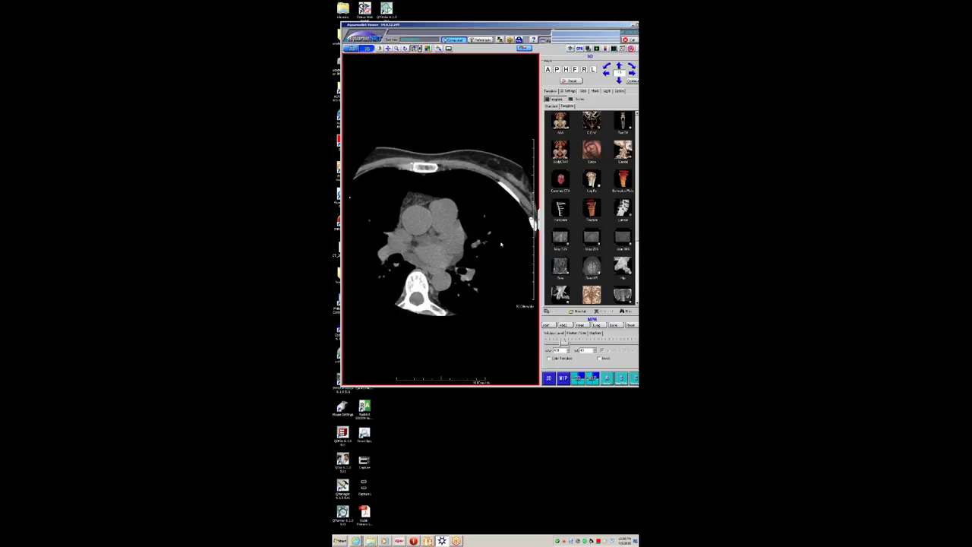
scroll(489, 215, down, 6)
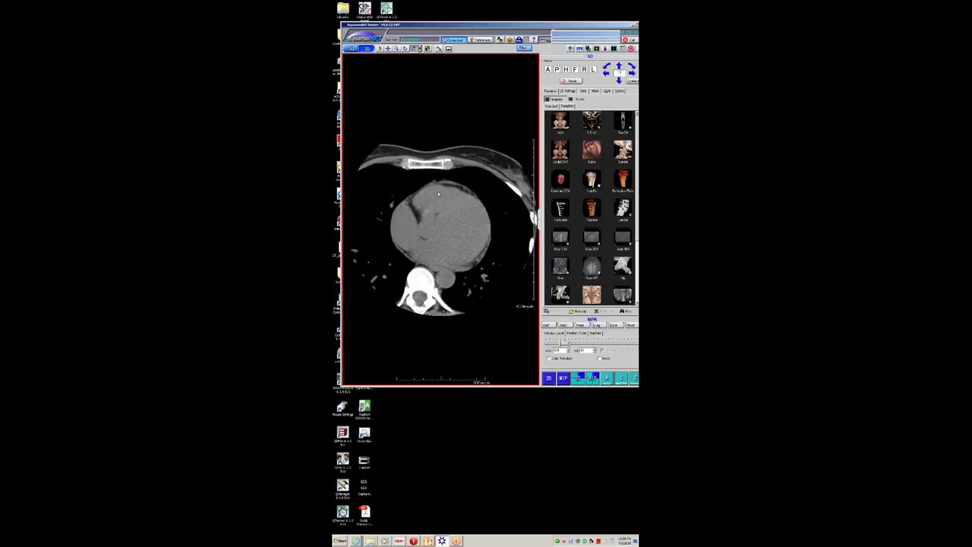
scroll(438, 195, down, 3)
scroll(441, 194, up, 4)
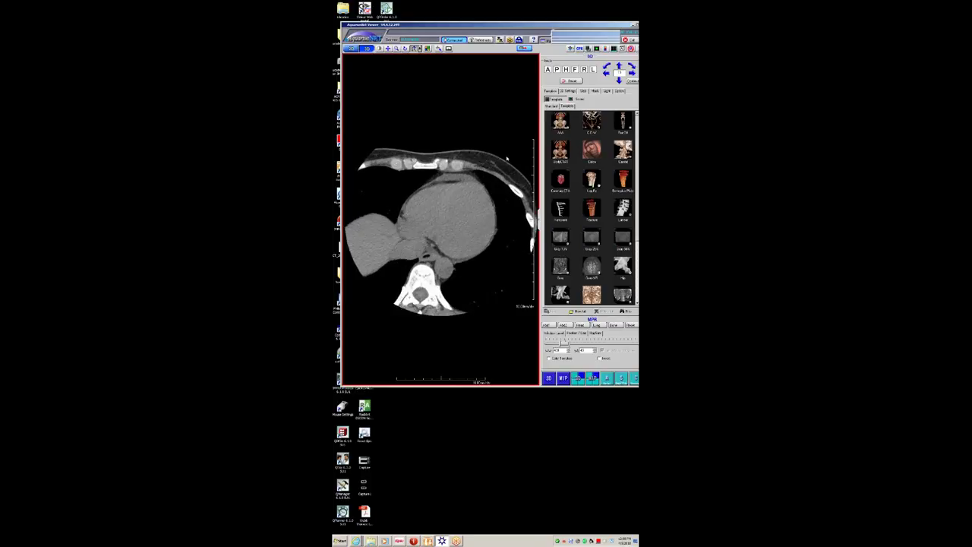
- Load series 3 of 405_case2, enlarge its axial view, and examine the lung slices at the level of the heart
click(545, 41)
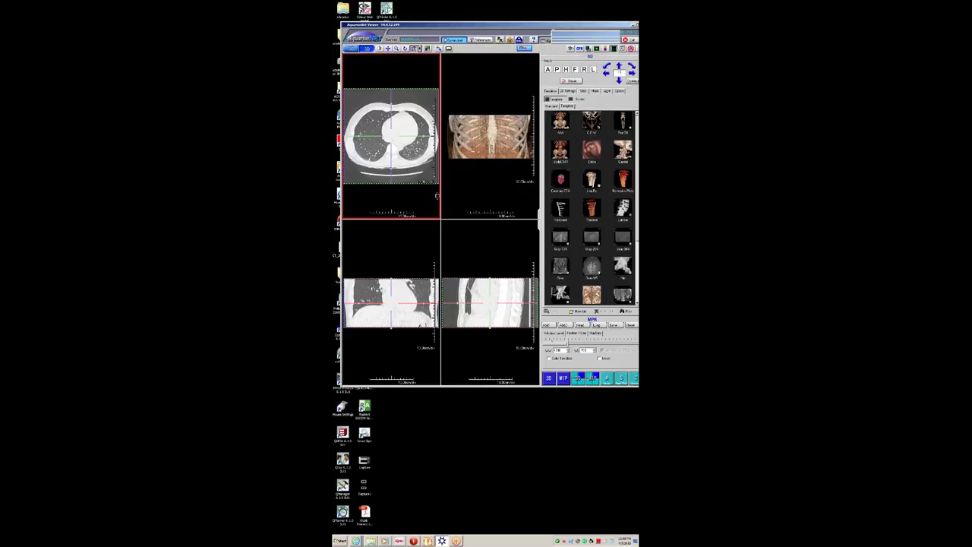
double_click(437, 196)
scroll(438, 199, up, 5)
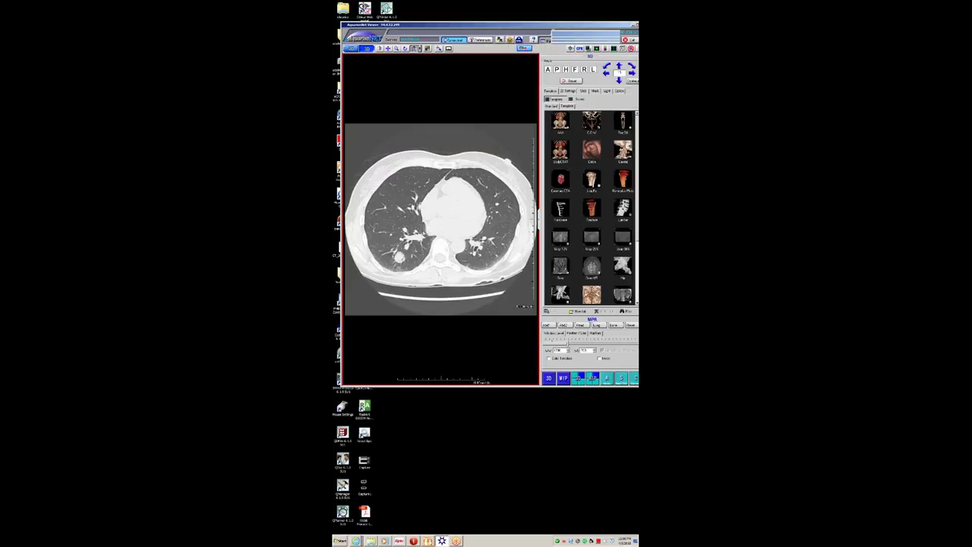
scroll(440, 218, up, 2)
scroll(430, 265, up, 3)
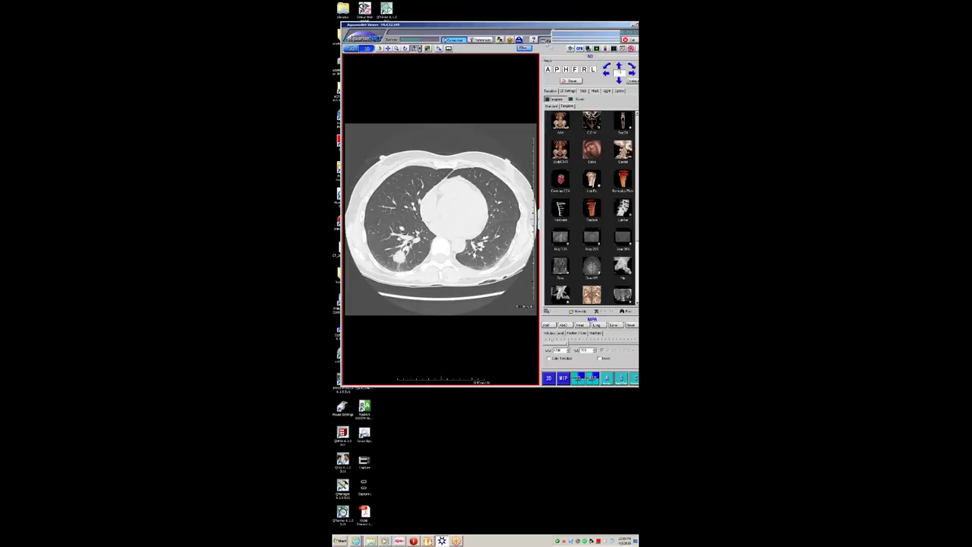
- Reload series 2 of 405_case2 in an enlarged axial view and examine its slices while adjusting the display from soft tissue to lung contrast
click(546, 42)
double_click(401, 299)
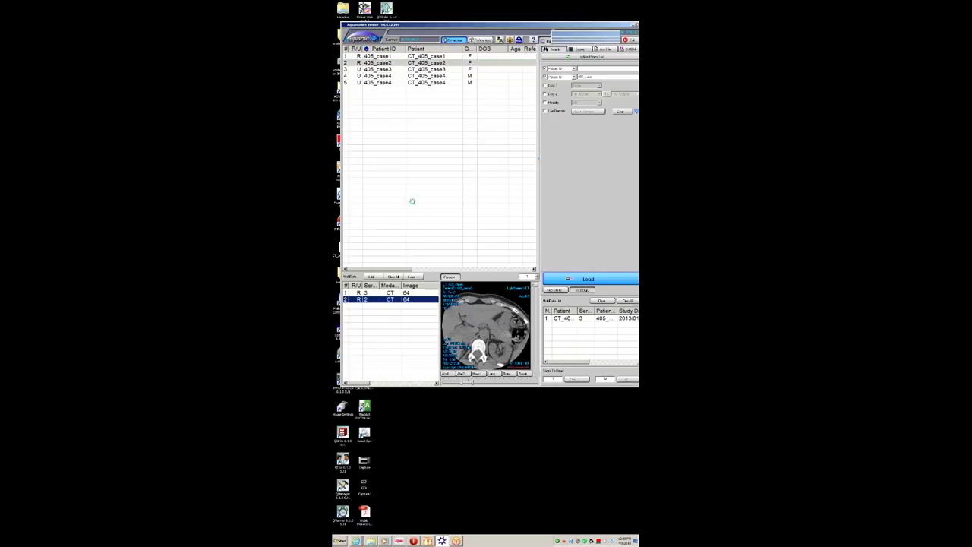
double_click(410, 166)
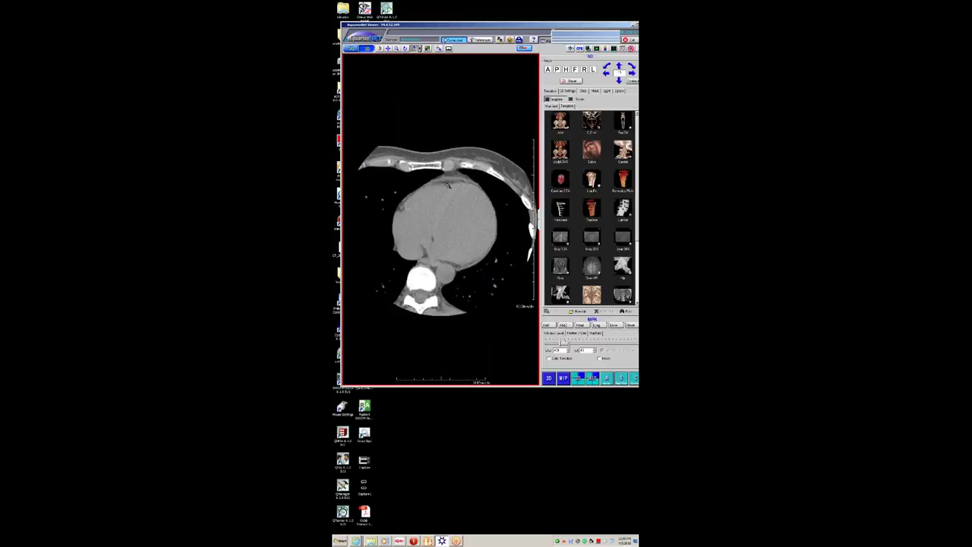
drag(453, 196, 424, 205)
scroll(423, 199, down, 10)
scroll(422, 198, up, 14)
drag(427, 205, 454, 240)
scroll(454, 240, down, 10)
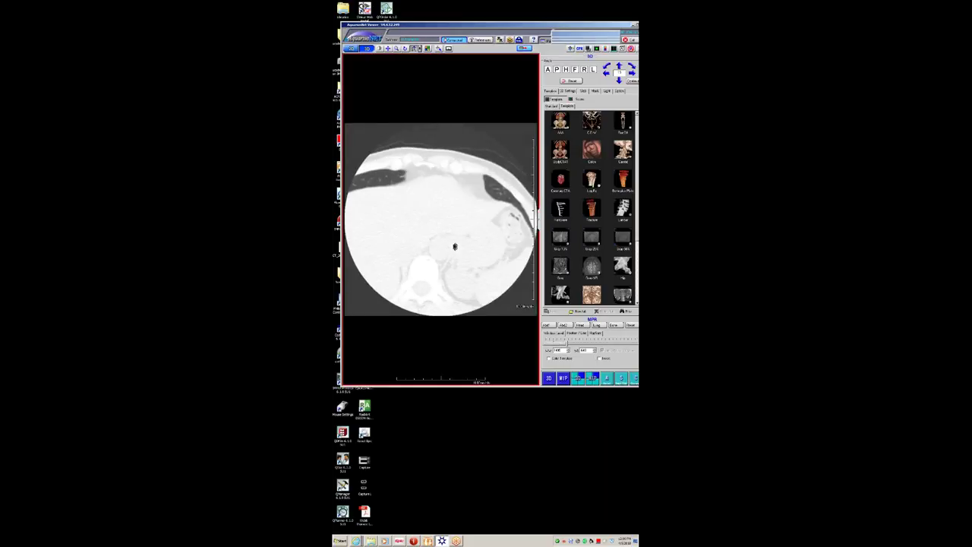
scroll(454, 243, up, 14)
scroll(453, 236, down, 6)
scroll(453, 231, down, 2)
- Reopen series 3 of 405_case2 with the axial view enlarged and examine the full-width lung slices around the heart
click(545, 41)
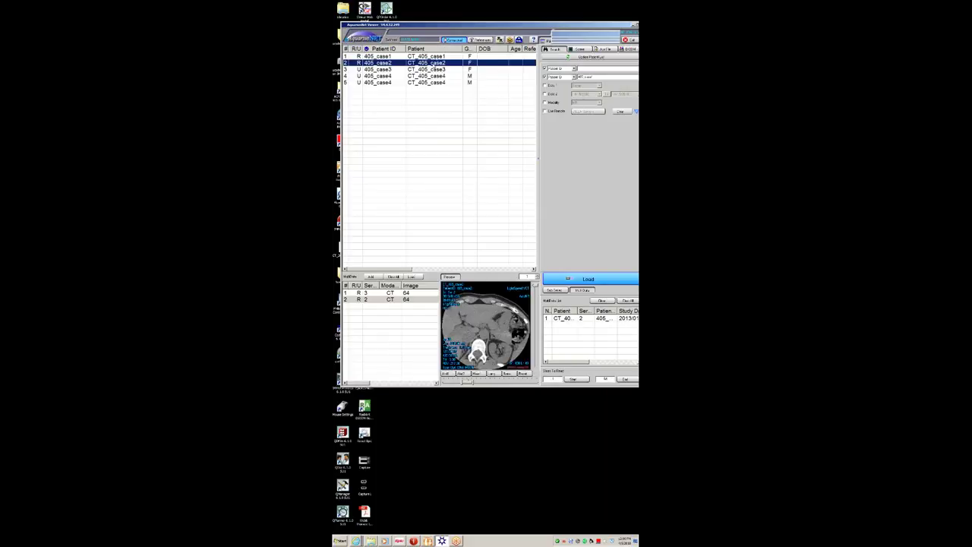
click(405, 292)
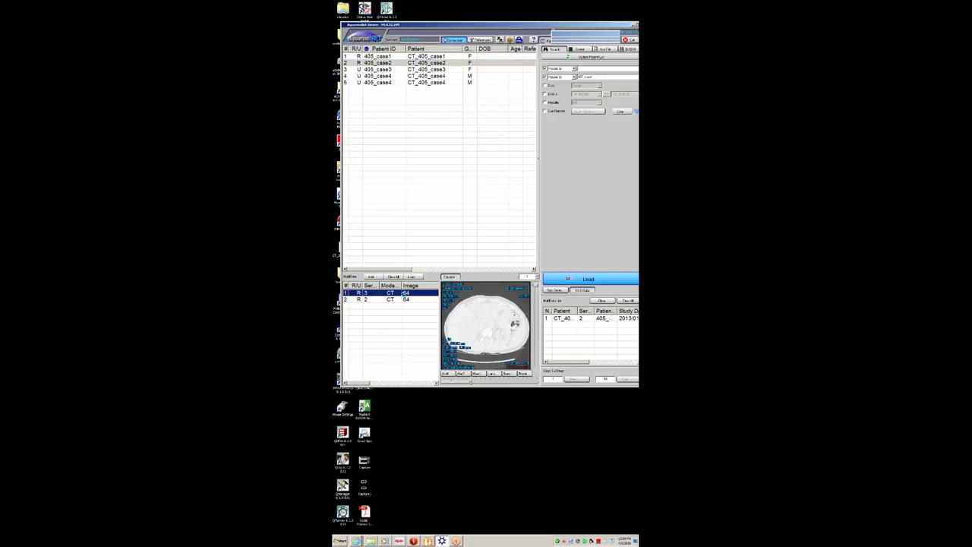
double_click(422, 175)
scroll(422, 174, down, 5)
scroll(422, 173, up, 10)
scroll(422, 172, up, 1)
scroll(422, 173, down, 3)
scroll(421, 174, up, 2)
scroll(420, 175, down, 1)
scroll(441, 219, up, 2)
- Select 405_case3 in the patient list and load its 2240-image series 306 as a multi-phase dataset
click(548, 40)
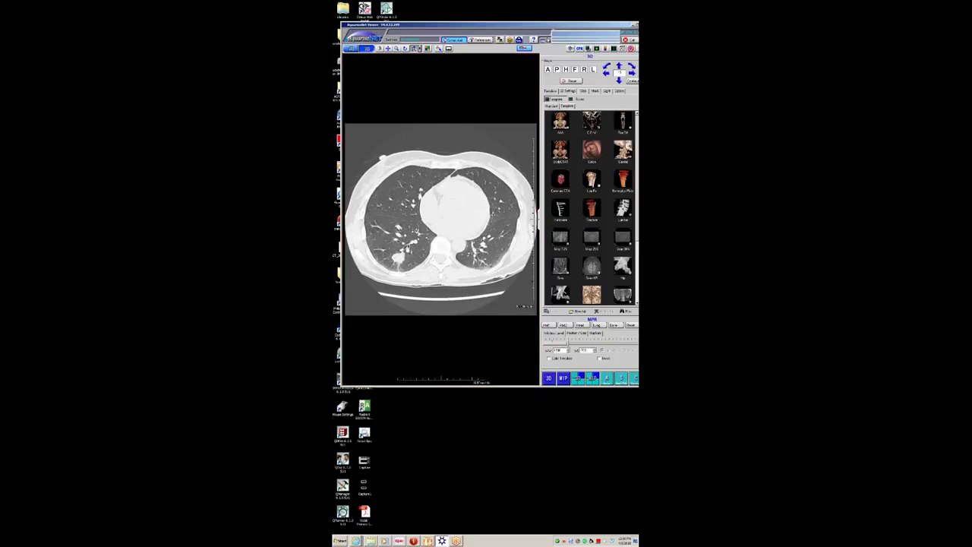
click(433, 70)
click(445, 63)
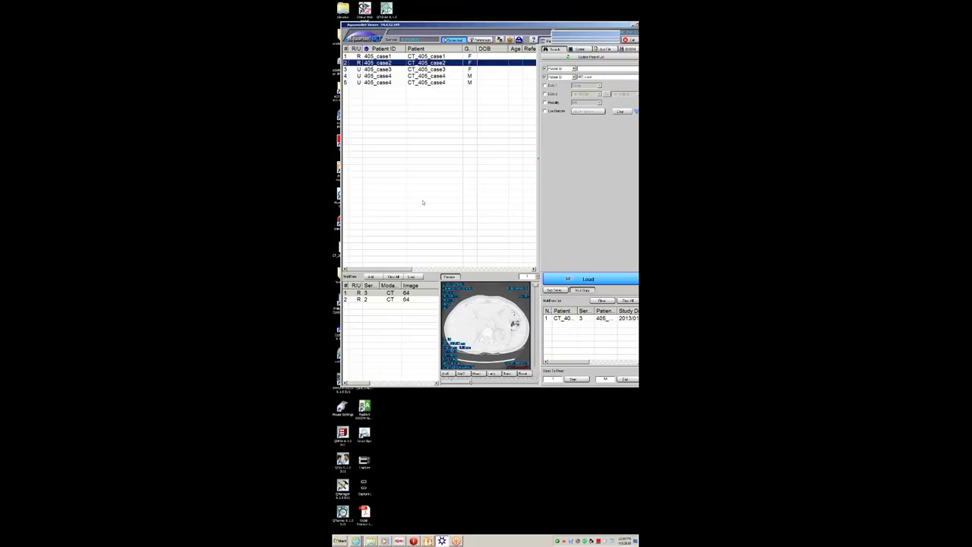
key(Down)
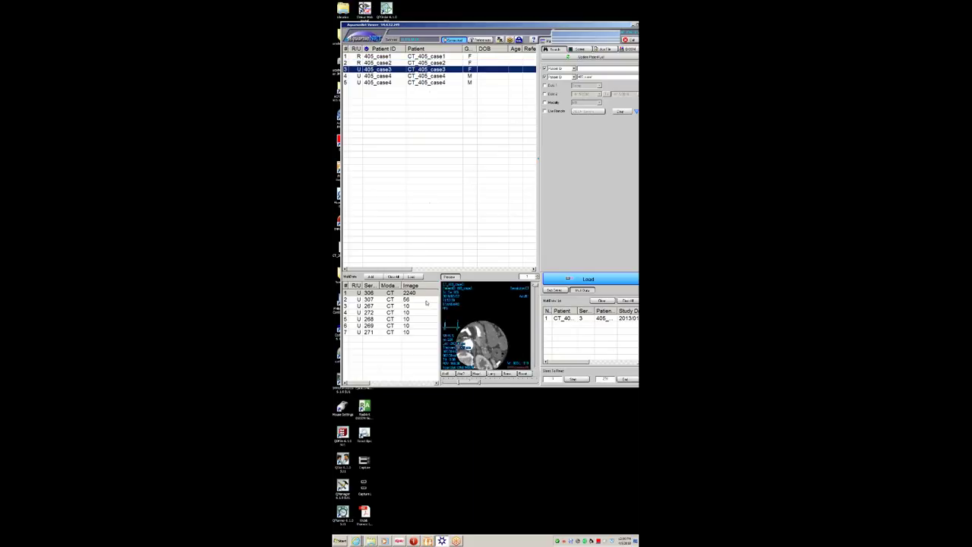
right_click(408, 293)
click(433, 320)
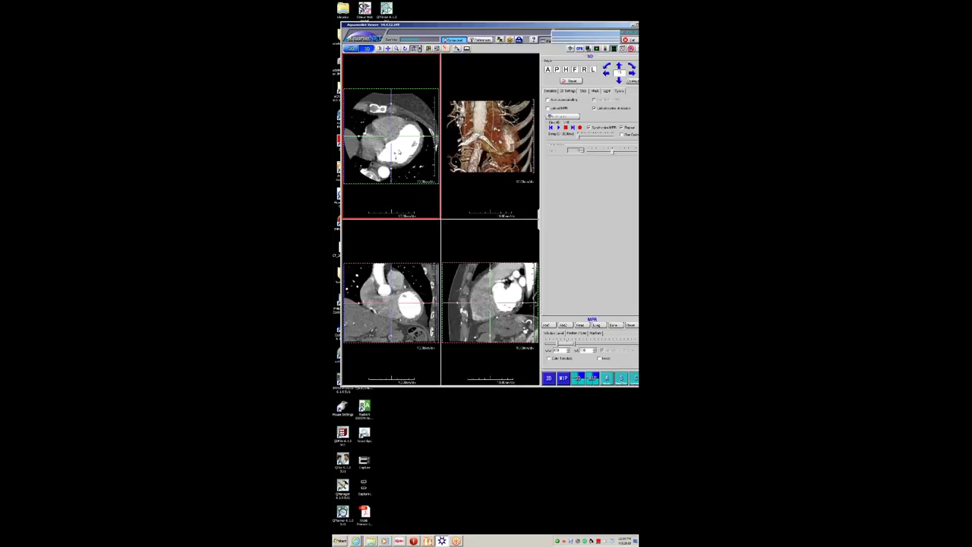
- Widen the display window of the cardiac images, center the crosshairs on the aortic valve, and rotate the oblique planes along the outflow tract
drag(408, 155, 377, 151)
scroll(376, 150, down, 3)
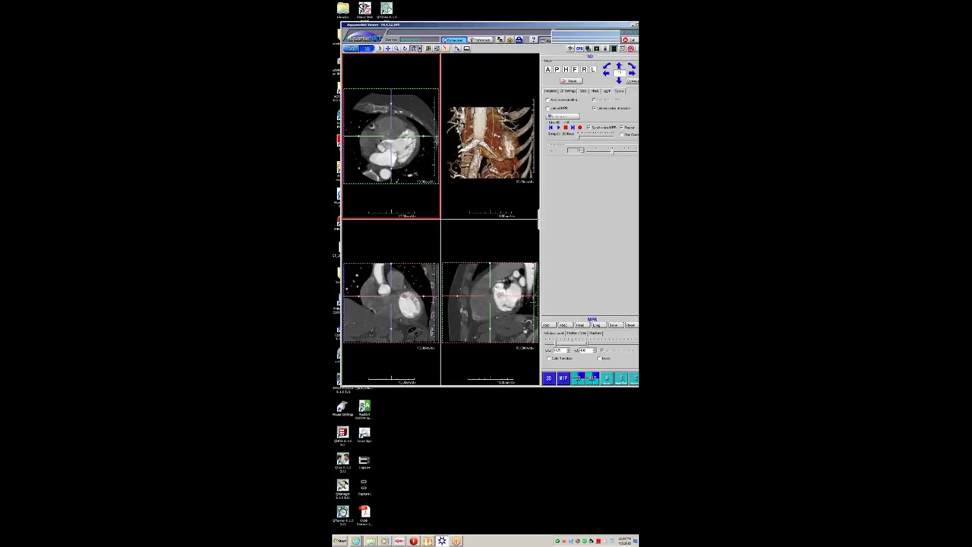
drag(390, 137, 386, 144)
click(387, 330)
drag(422, 298, 418, 280)
click(507, 294)
click(403, 166)
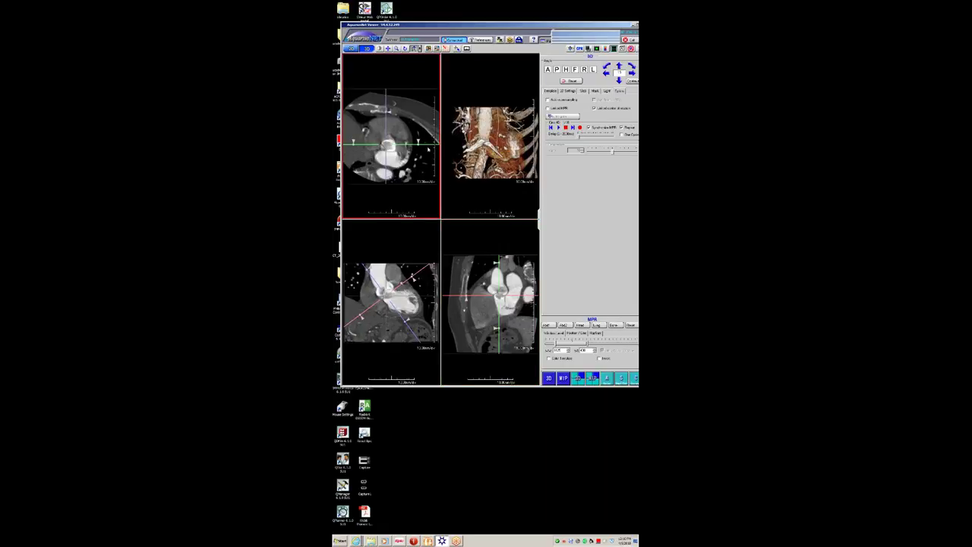
drag(423, 148, 415, 124)
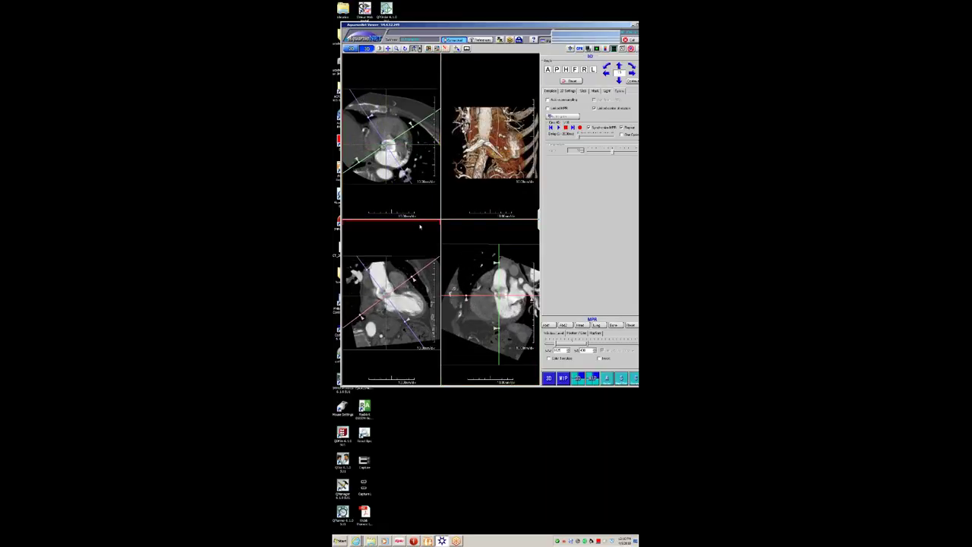
- Enlarge the oblique coronal view, play the cardiac phases as a cine loop, and reposition the viewer window to show it fully
double_click(410, 266)
drag(520, 26, 511, 41)
click(548, 143)
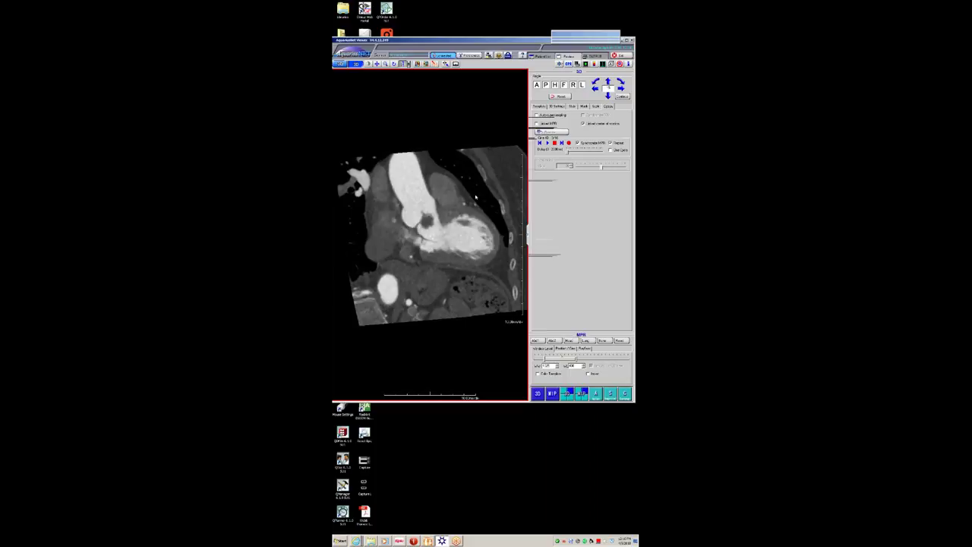
drag(526, 41, 489, 40)
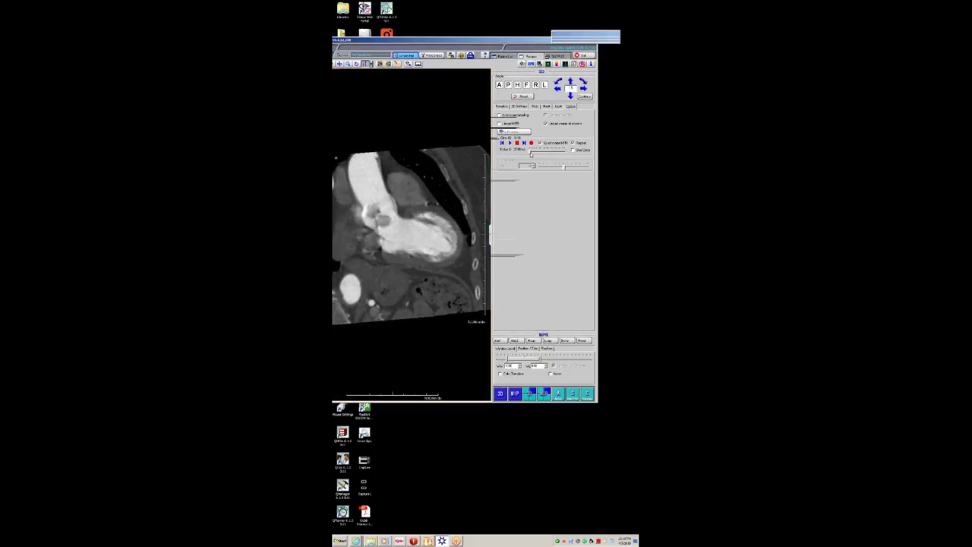
drag(441, 42, 478, 47)
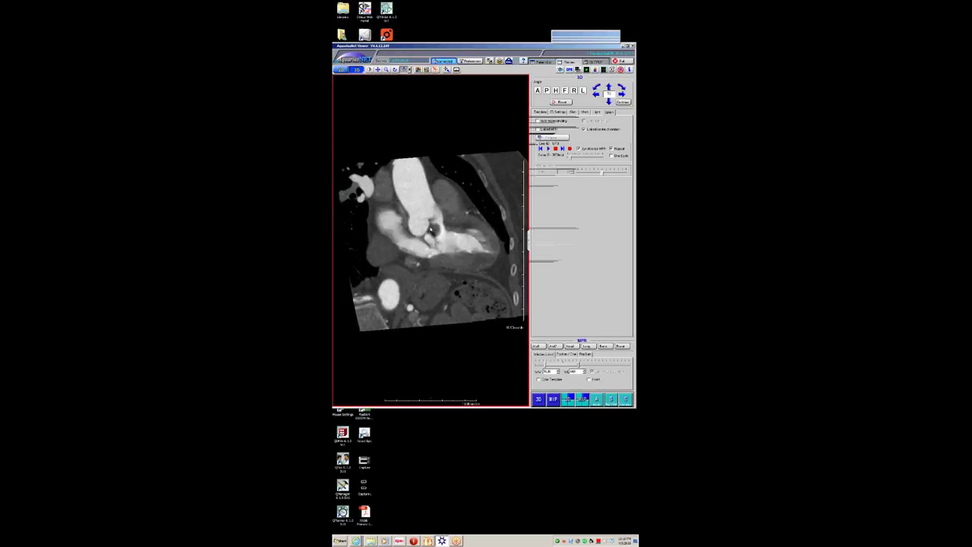
- Restore the four-view layout, tilt the plane lines slightly in the oblique sagittal view, and enlarge the oblique coronal view again
double_click(425, 227)
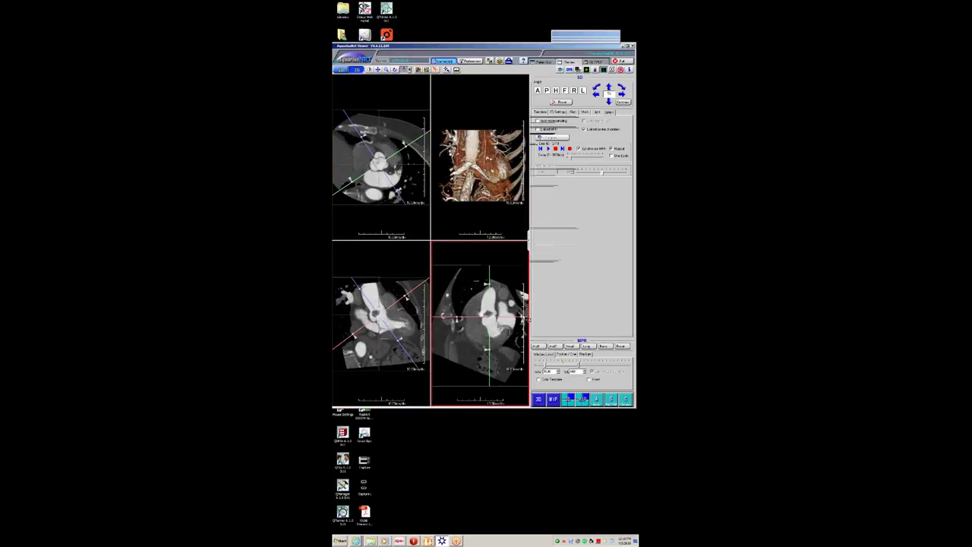
drag(524, 321, 526, 316)
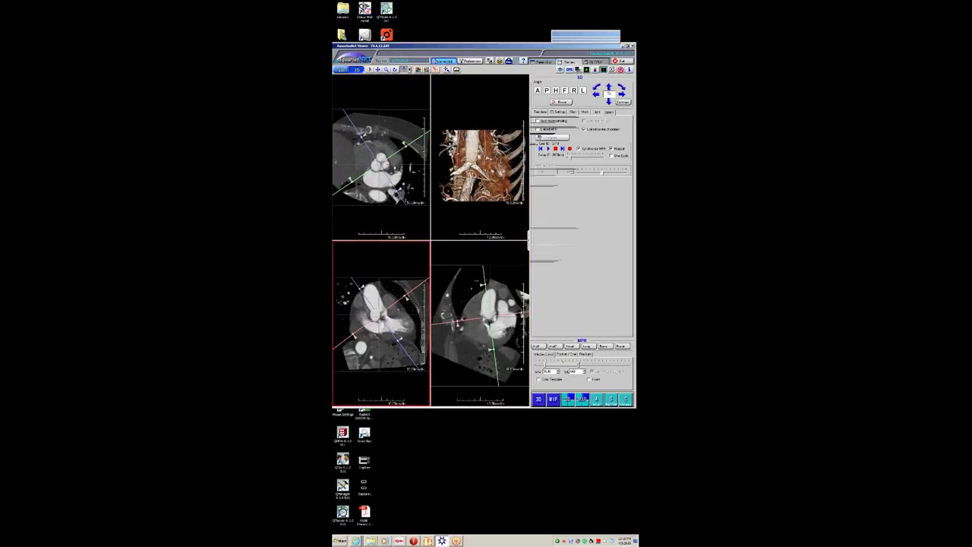
double_click(420, 262)
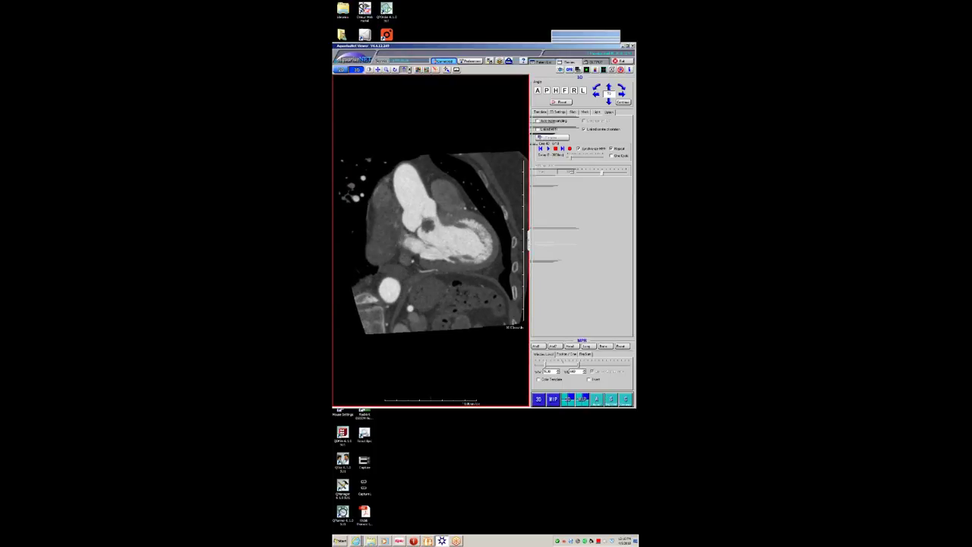
- Enlarge the oblique axial view to examine the beating aortic valve, and return to the four-view layout
click(604, 70)
double_click(420, 227)
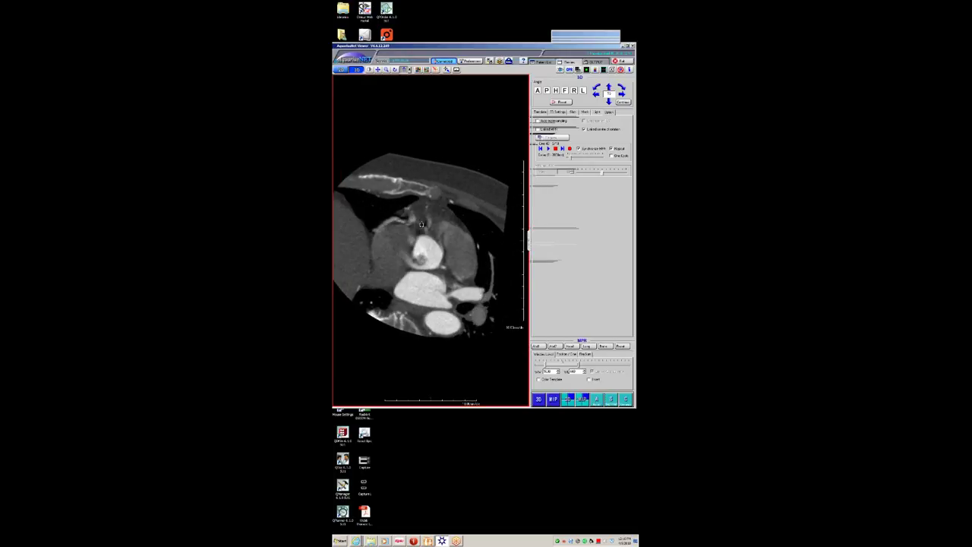
click(604, 70)
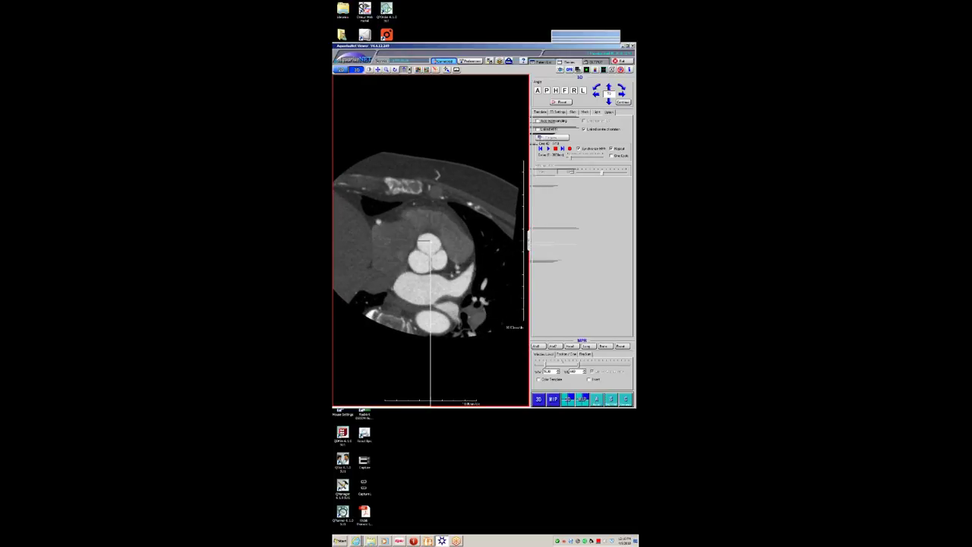
- Recenter the crosshairs on the aortic valve in all planes and examine the moving oblique coronal view enlarged before restoring four views
drag(380, 164, 377, 164)
click(397, 289)
click(481, 323)
click(380, 160)
click(380, 323)
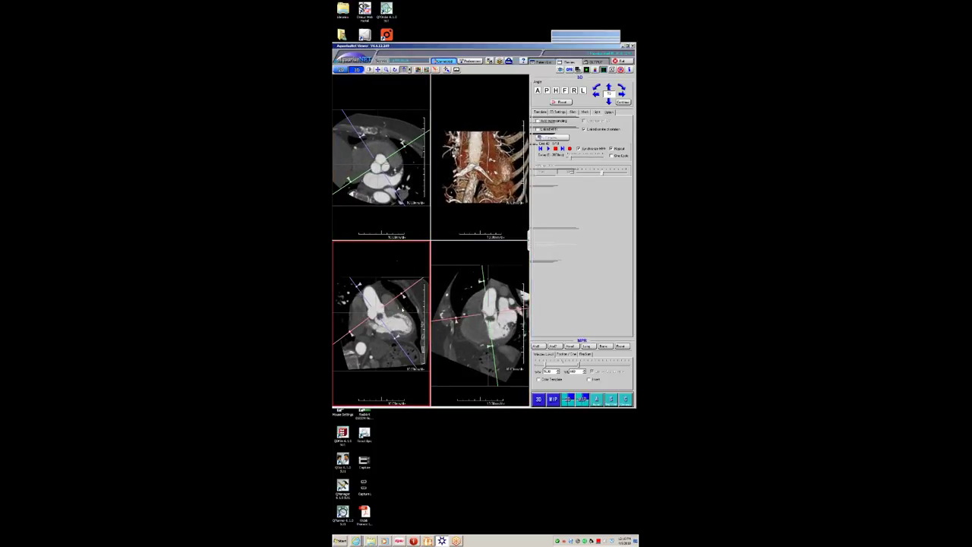
double_click(380, 323)
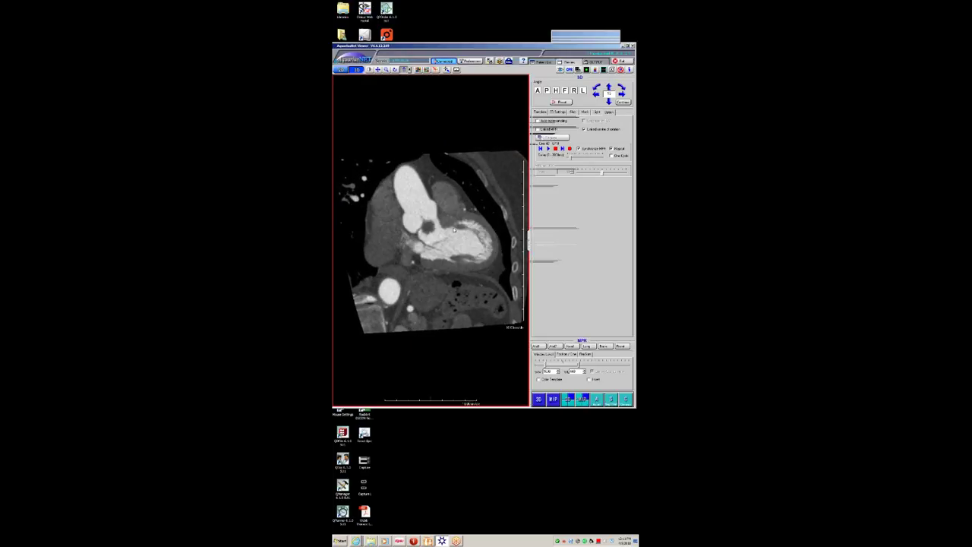
double_click(454, 230)
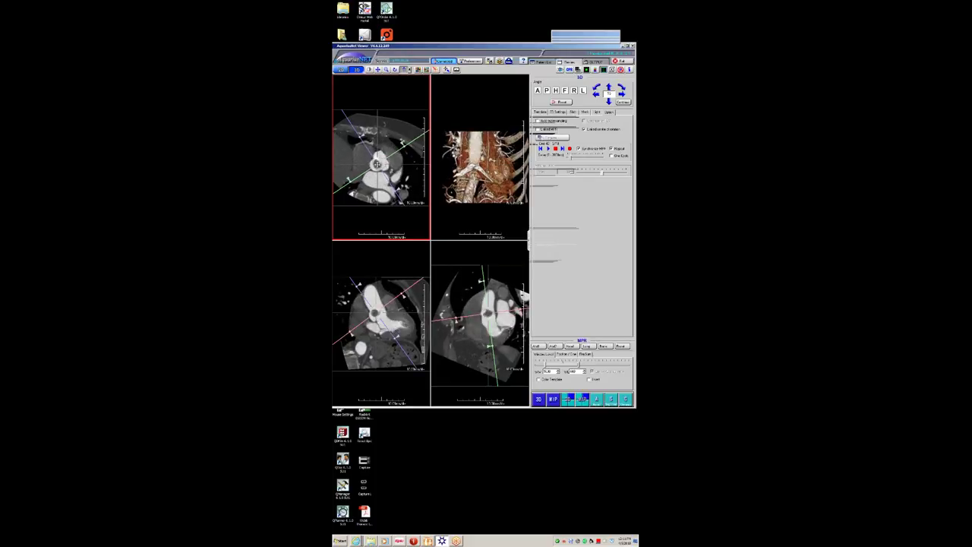
click(452, 287)
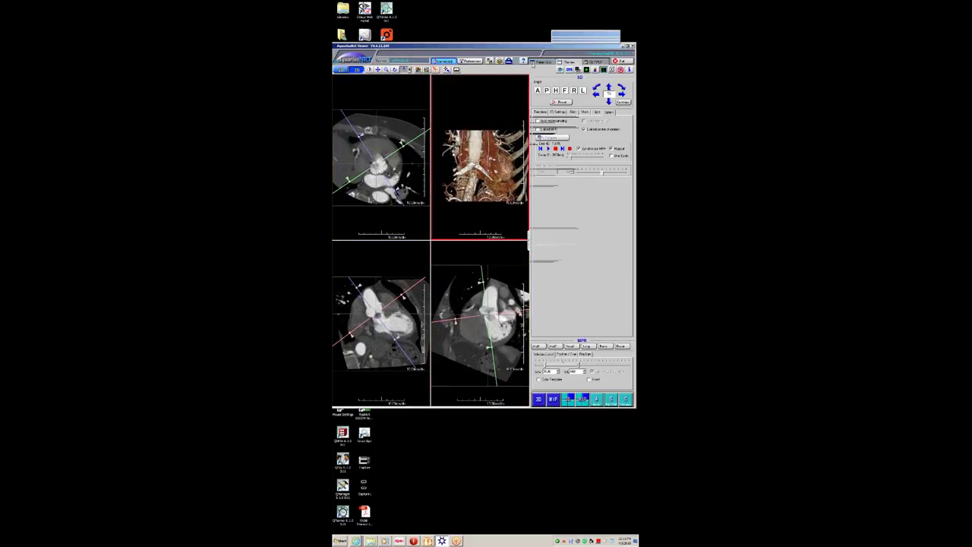
- Return to the patient list and select the first 405_case4 study, containing the 432-image series 12
click(544, 62)
click(425, 97)
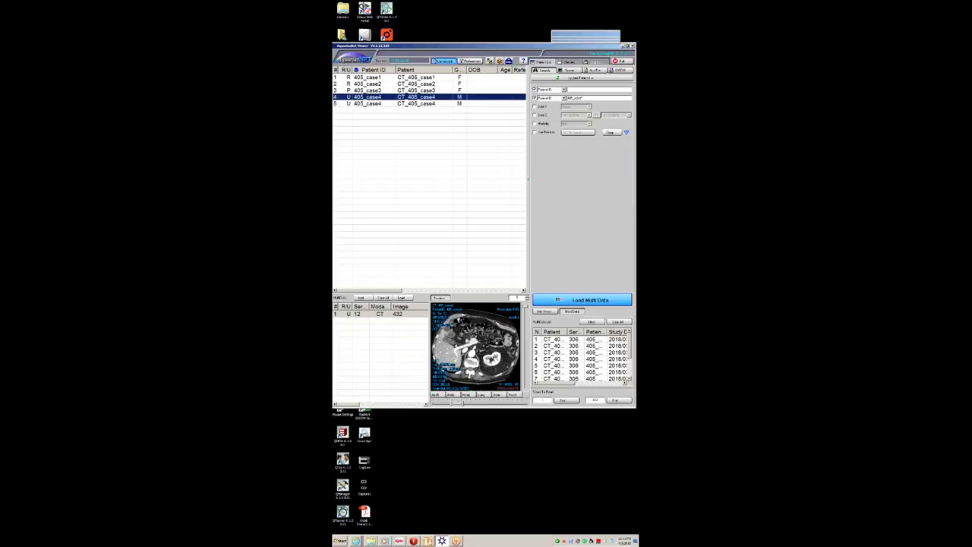
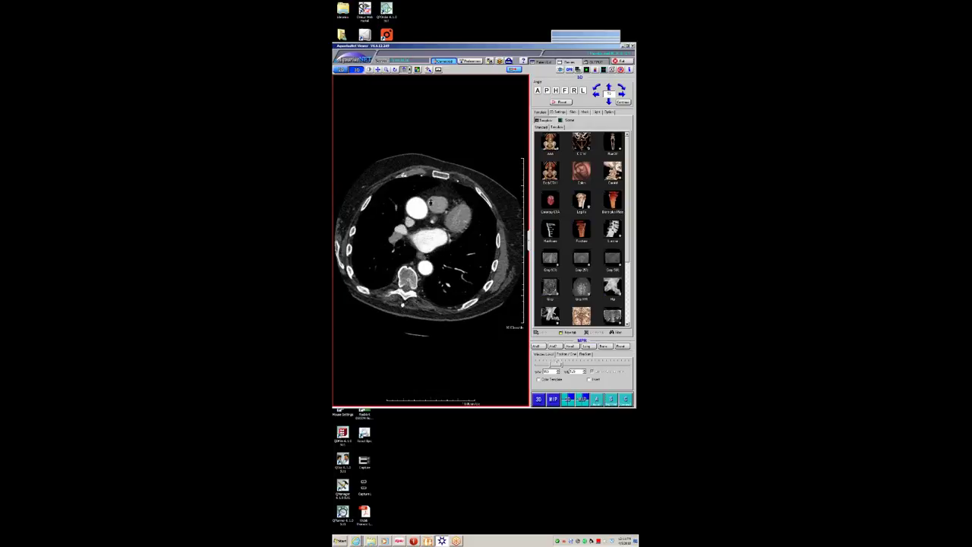
- Examine the heart in the enlarged axial view and then in the enlarged sagittal view
double_click(478, 221)
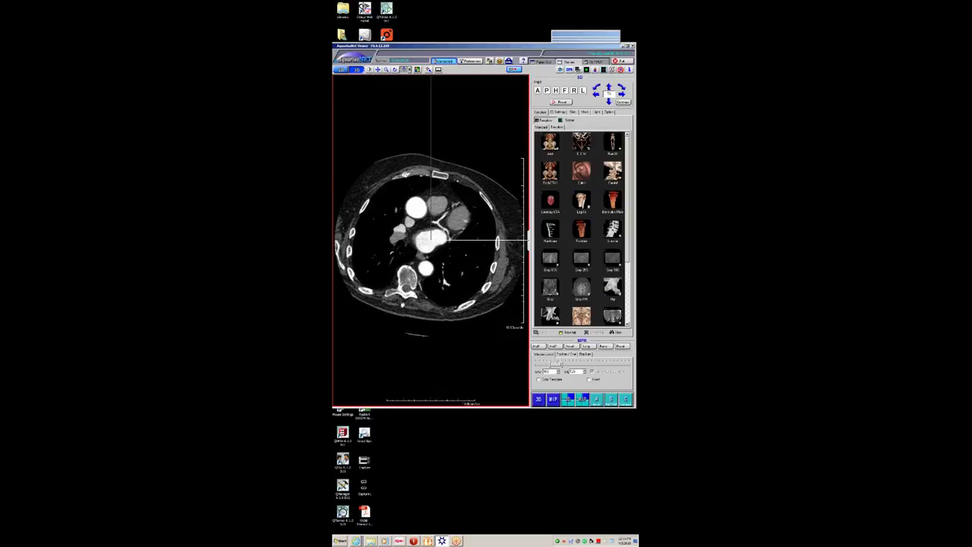
drag(380, 157, 397, 146)
scroll(478, 323, down, 2)
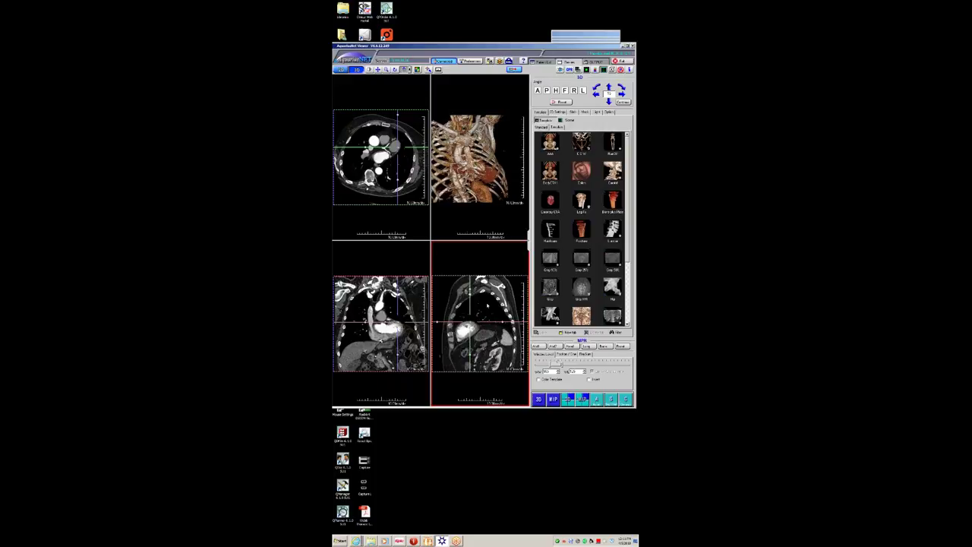
double_click(487, 304)
scroll(437, 256, down, 4)
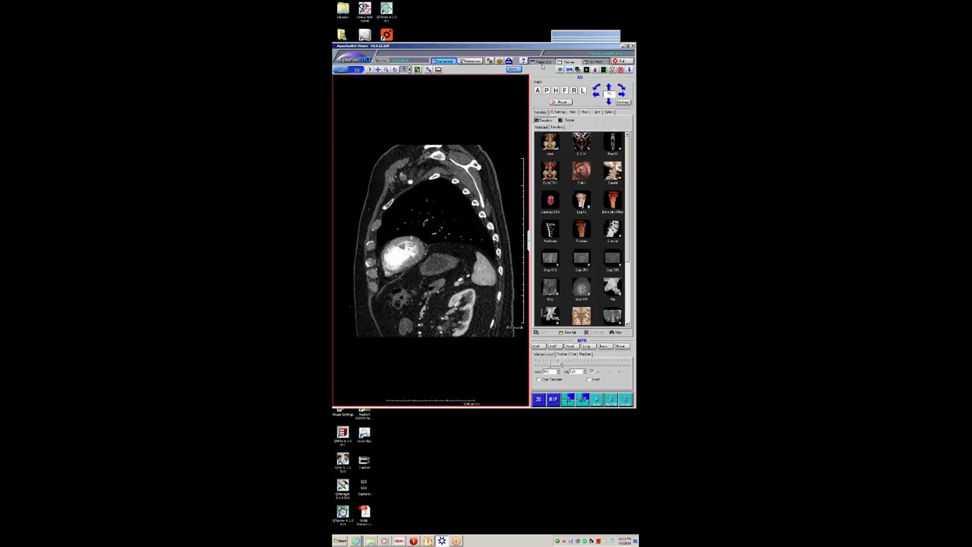
- Enlarge the axial view again and examine the slices down through the heart chambers
double_click(471, 167)
double_click(404, 205)
drag(405, 205, 411, 170)
scroll(410, 171, up, 2)
scroll(411, 171, down, 6)
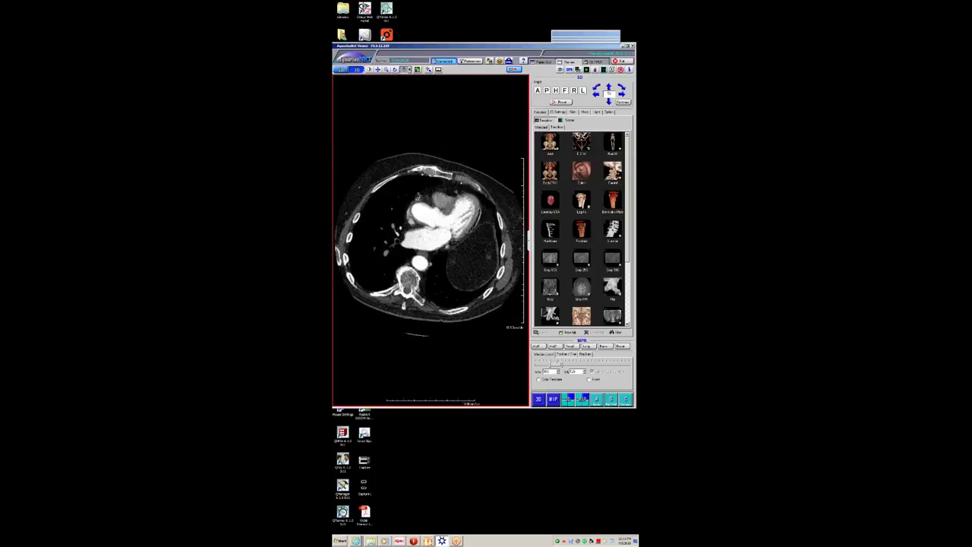
- Load the first 405_case4 study's series 12 from the patient list and bring the axial view to the level of the left ventricle
click(542, 63)
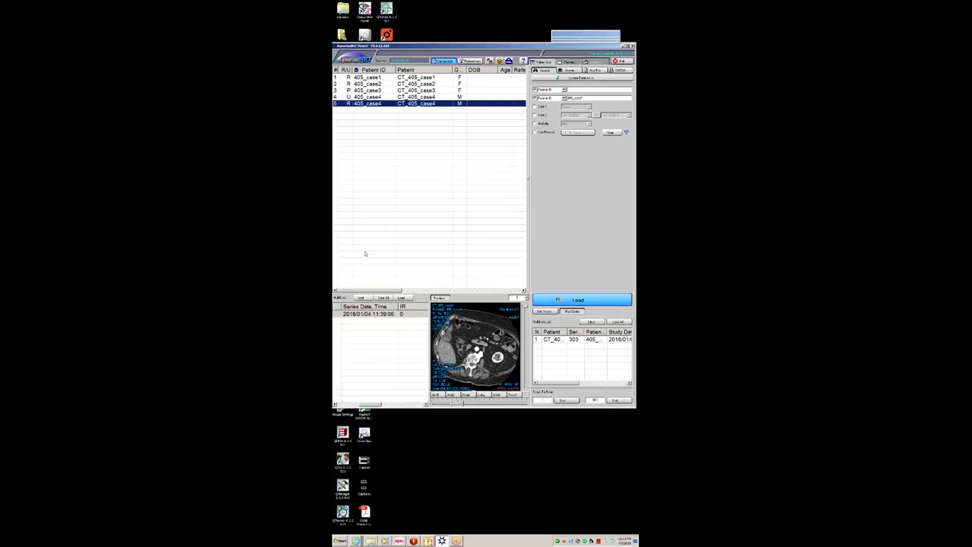
click(414, 97)
click(371, 313)
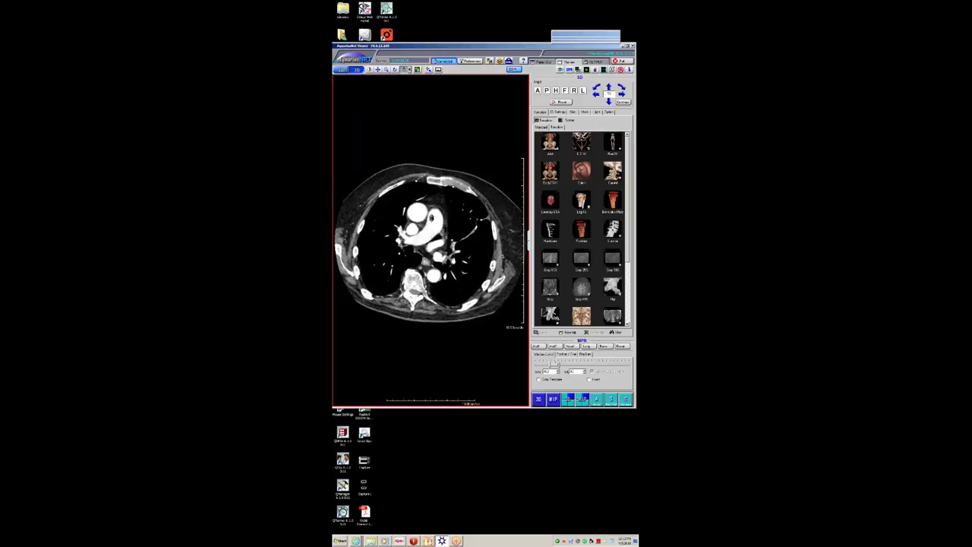
drag(435, 227, 432, 218)
scroll(431, 219, down, 10)
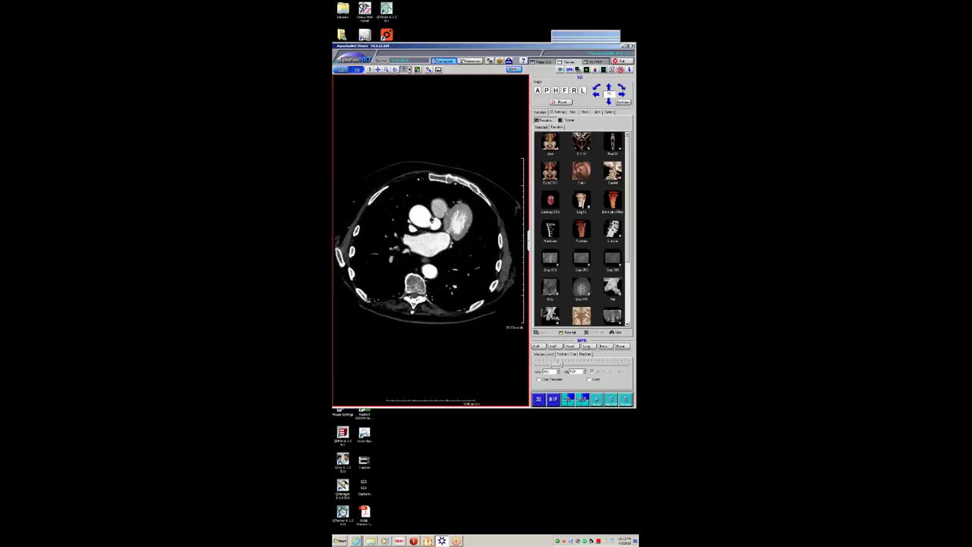
- Restore the four-view layout and rotate the plane lines in the axial view by nearly a quarter turn through the left ventricle
drag(380, 157, 399, 148)
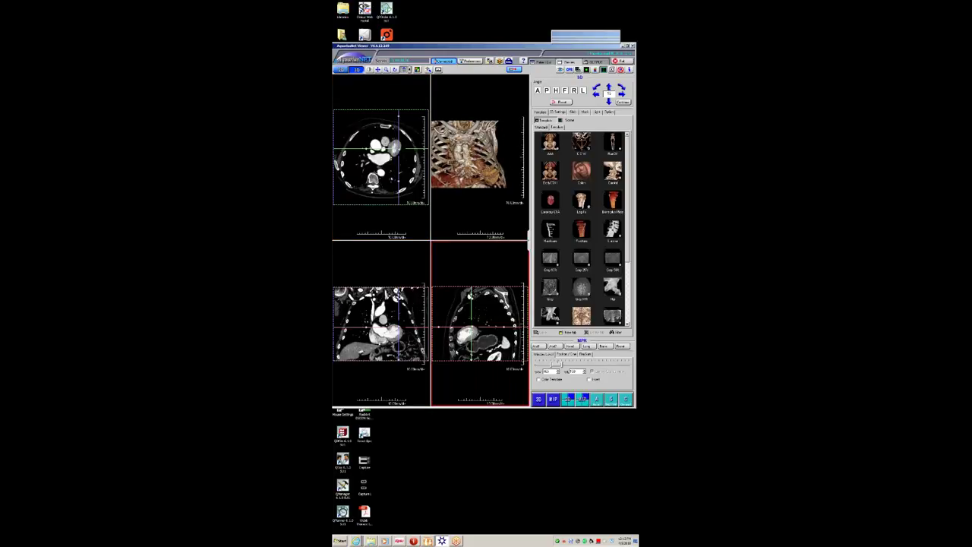
click(414, 327)
click(424, 176)
drag(368, 149, 392, 180)
drag(400, 117, 397, 114)
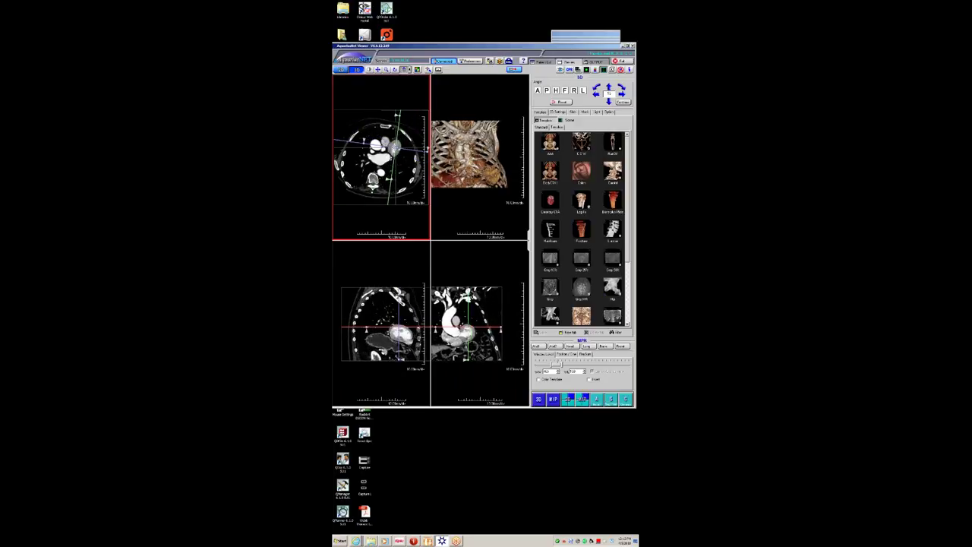
- Tilt the plane lines in the oblique sagittal, coronal and axial views to obtain a short-axis cut of the left ventricle
click(403, 331)
drag(399, 328, 372, 319)
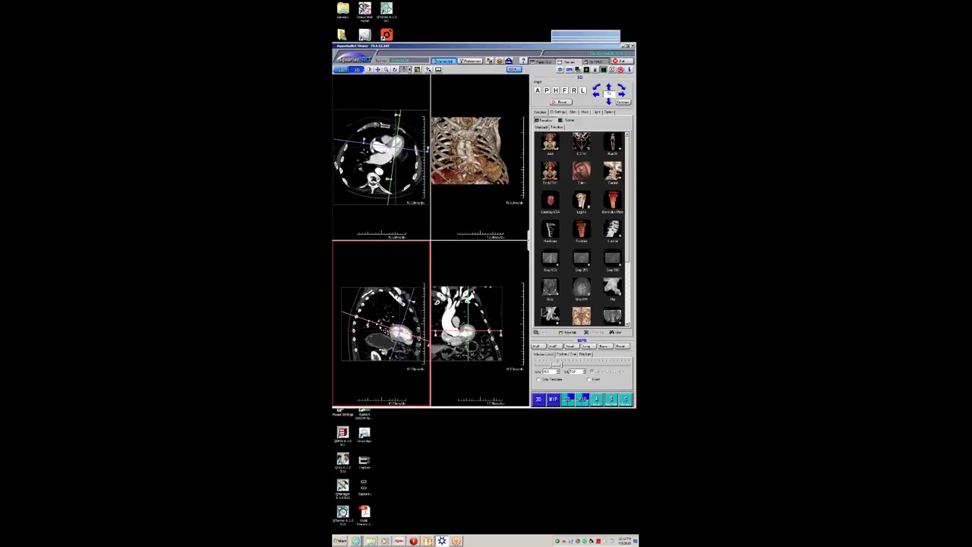
drag(502, 333, 502, 312)
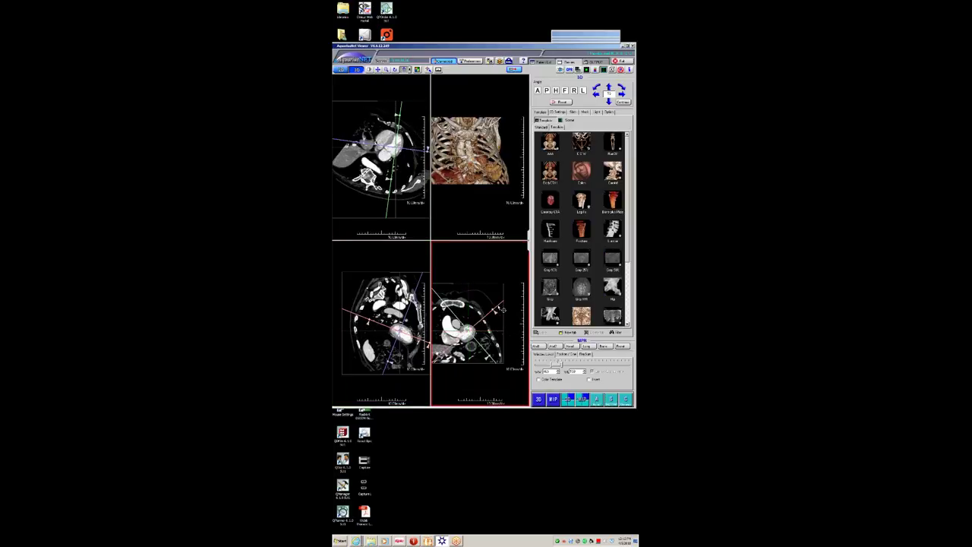
click(368, 145)
drag(365, 143, 371, 126)
- Enlarge the short-axis view and magnify the left ventricle
double_click(455, 282)
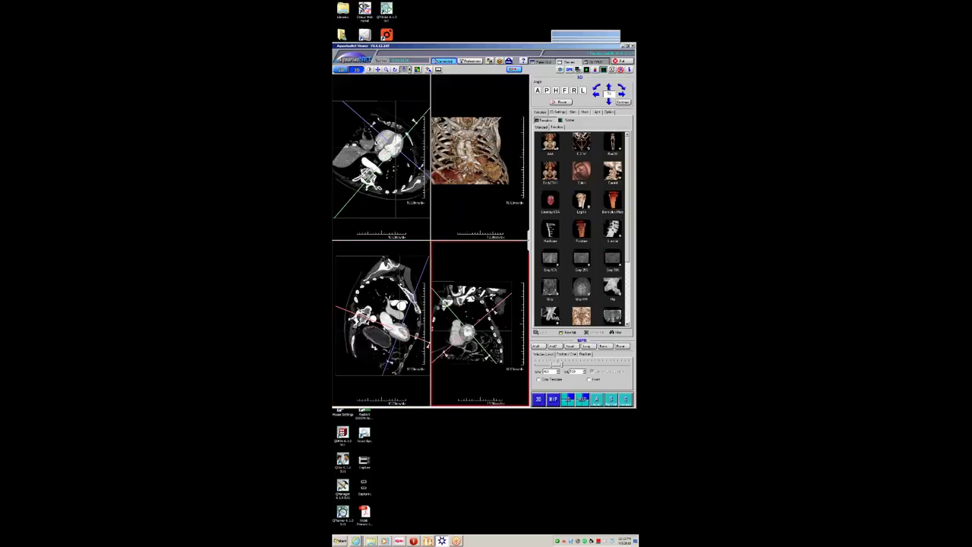
drag(431, 249, 431, 207)
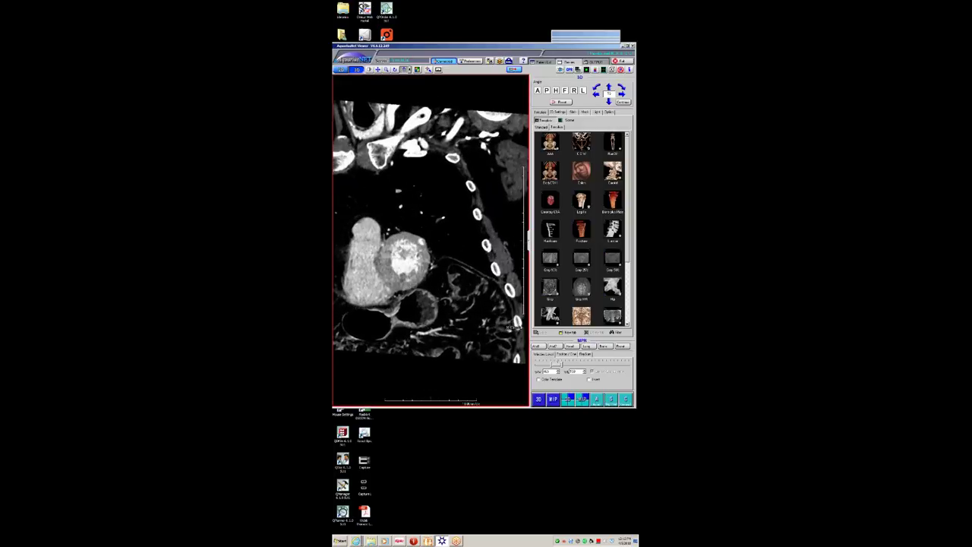
scroll(425, 250, down, 2)
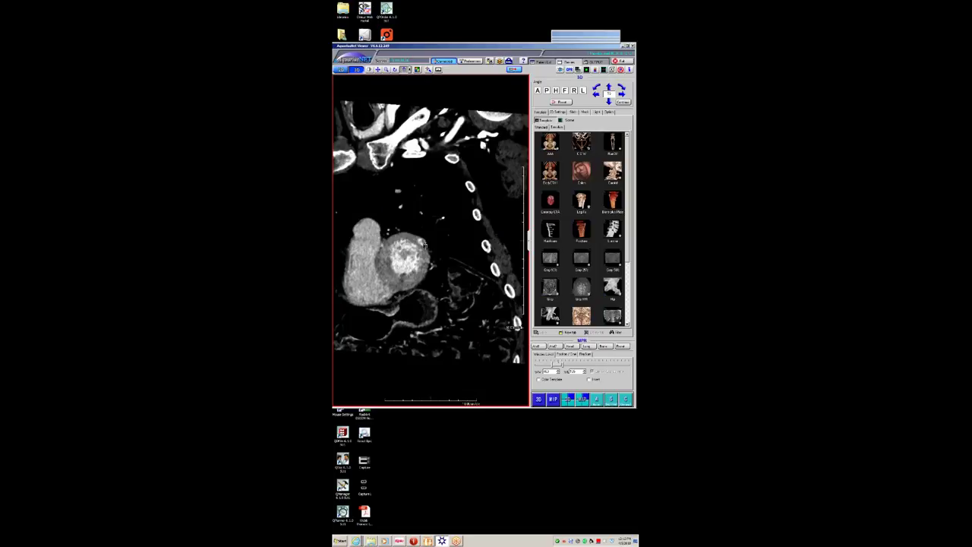
scroll(426, 246, down, 6)
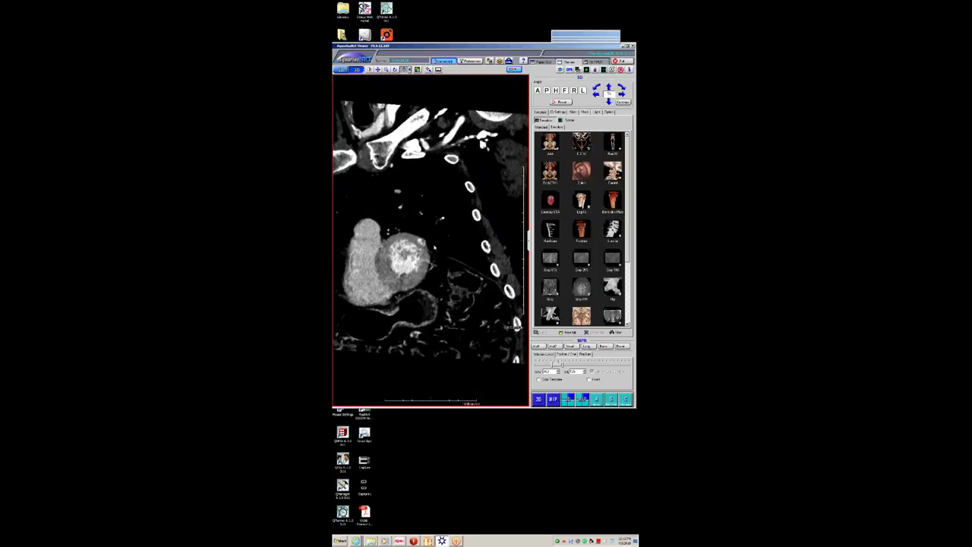
scroll(435, 247, down, 2)
scroll(425, 252, down, 2)
drag(425, 253, 446, 231)
scroll(447, 232, down, 5)
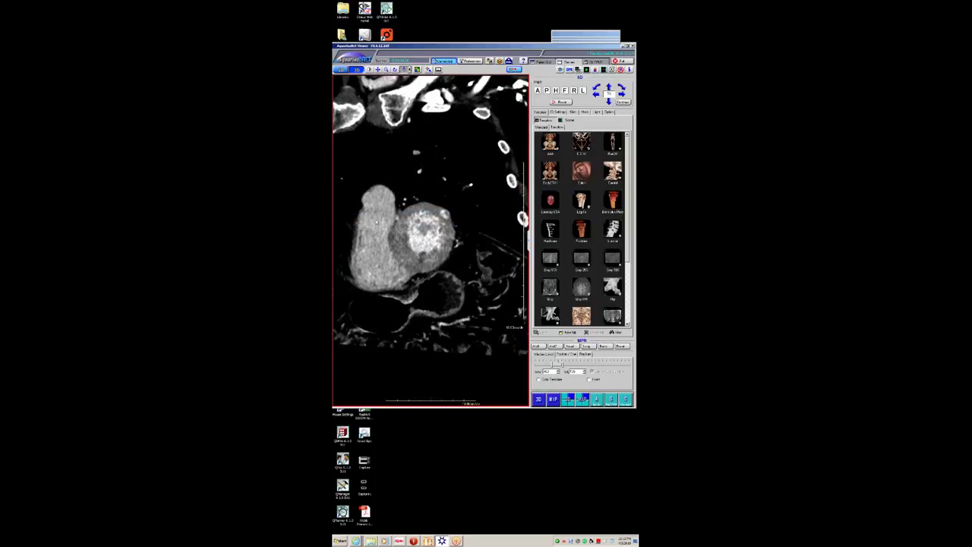
- Examine the left ventricle wall and cavity slice by slice in the magnified short-axis view
scroll(446, 247, down, 8)
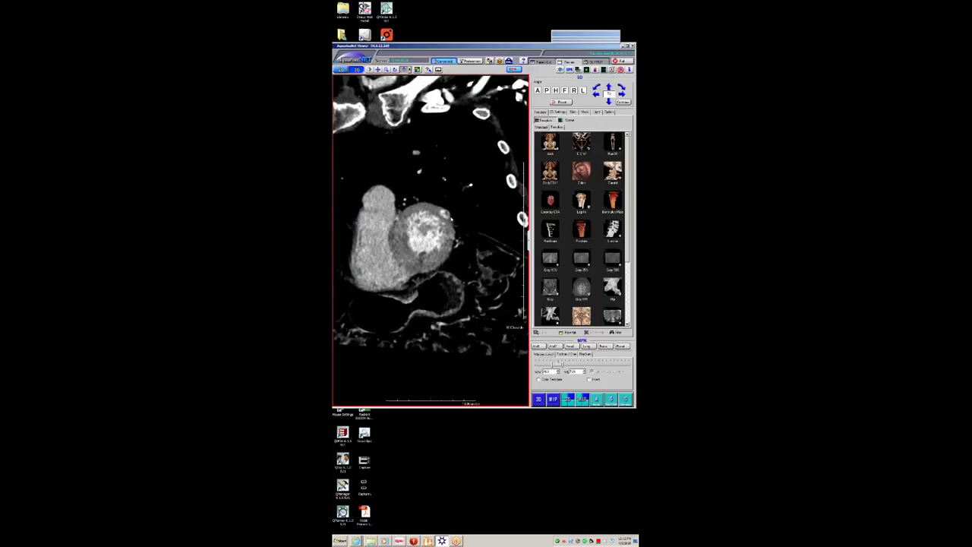
scroll(452, 219, down, 2)
scroll(458, 213, down, 3)
scroll(458, 212, down, 3)
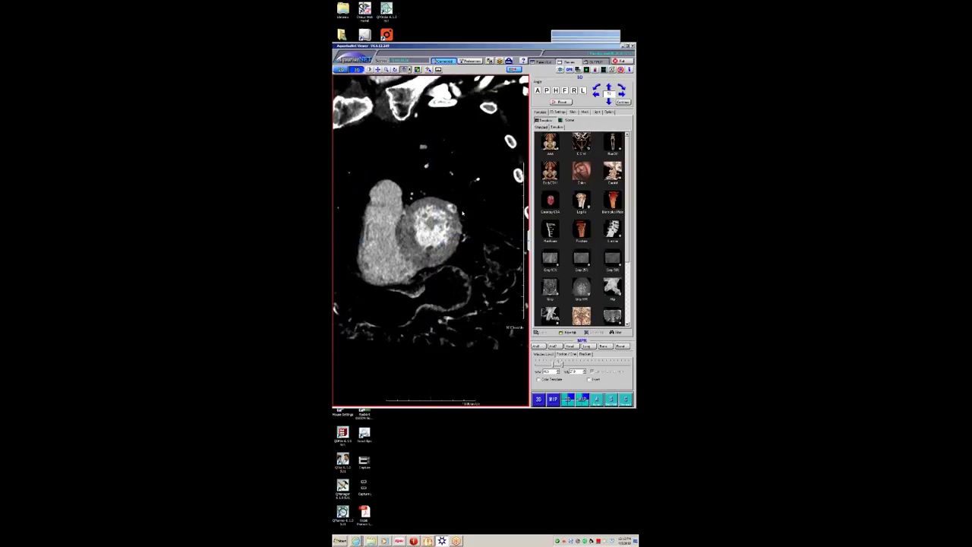
scroll(462, 214, down, 2)
scroll(463, 215, down, 2)
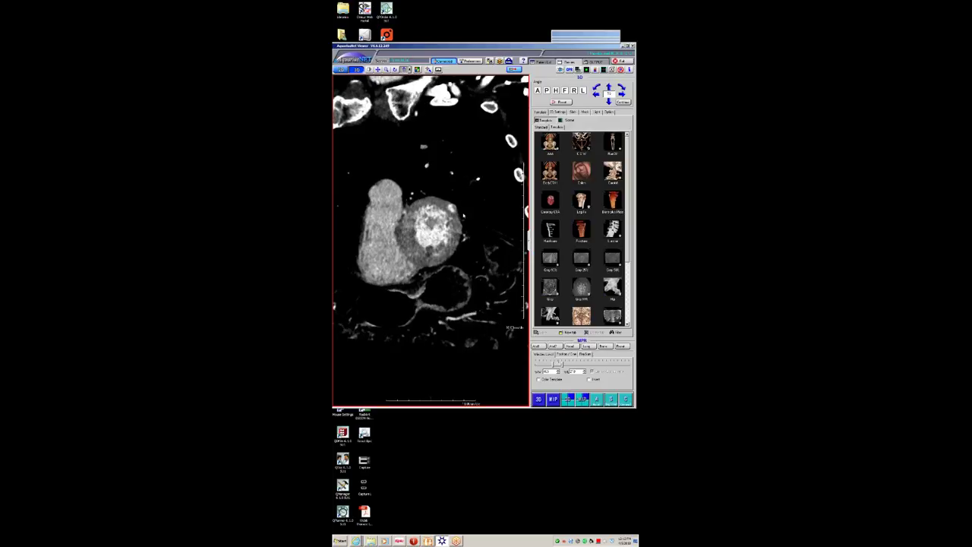
scroll(462, 216, down, 1)
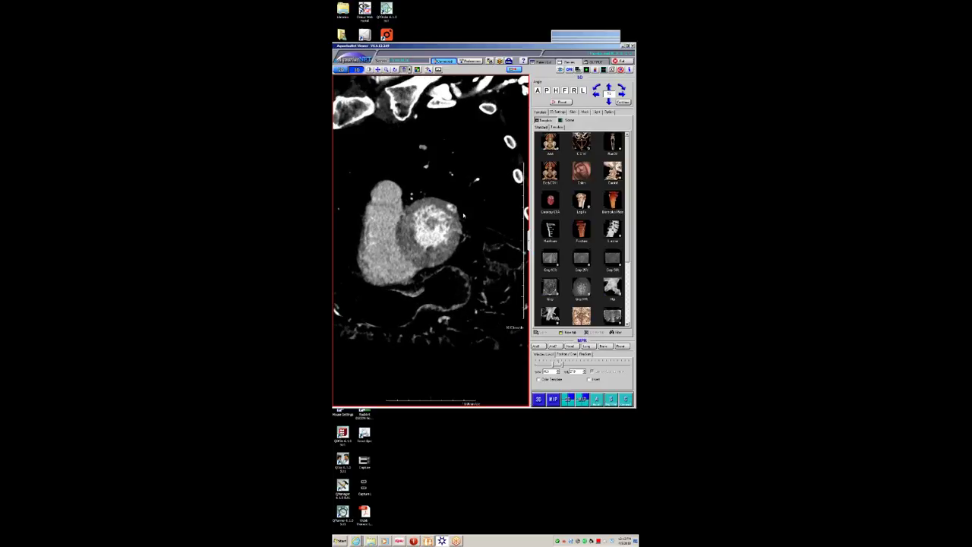
scroll(465, 216, down, 1)
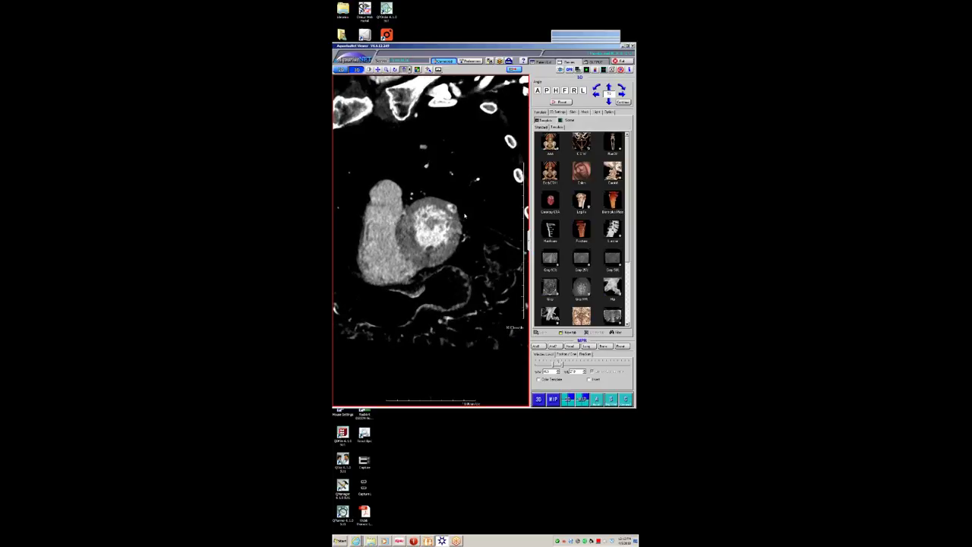
- Enlarge and magnify the oblique axial view, examine the heart chambers, and return to the four-view layout
double_click(465, 216)
drag(460, 292, 448, 310)
double_click(386, 161)
drag(422, 161, 423, 202)
scroll(422, 204, up, 5)
scroll(422, 204, down, 5)
scroll(422, 204, down, 4)
double_click(422, 203)
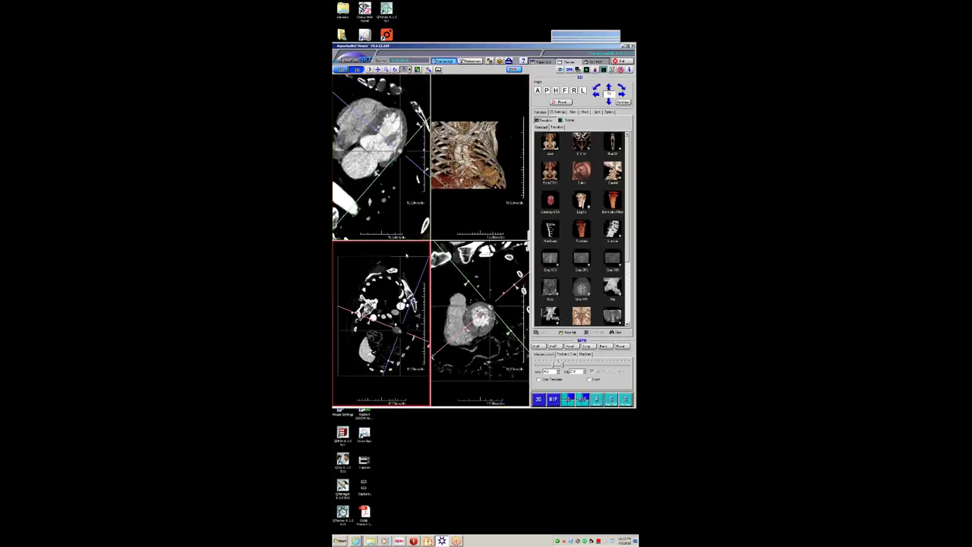
- Check the oblique sagittal view briefly and enlarge the short-axis view of the left ventricle again
double_click(411, 294)
double_click(397, 252)
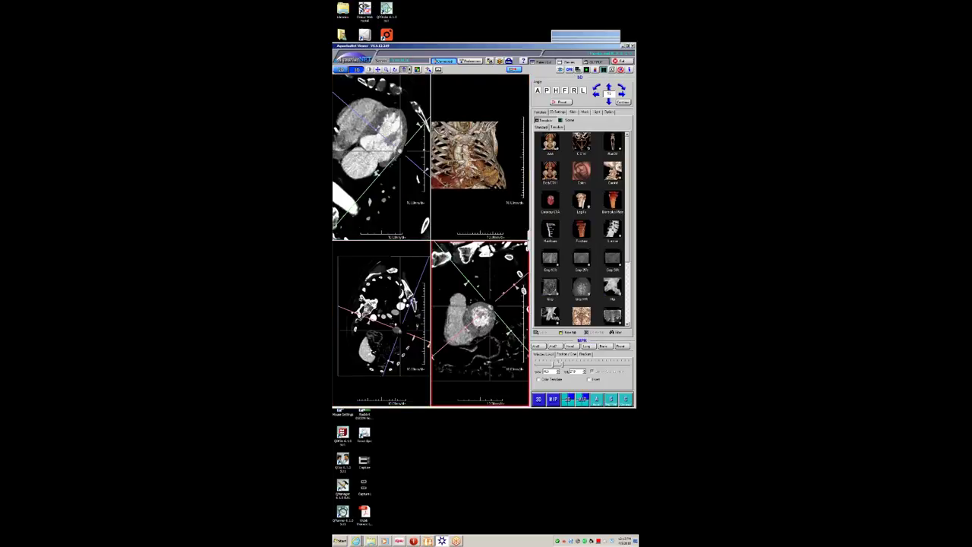
double_click(459, 272)
drag(459, 254, 461, 214)
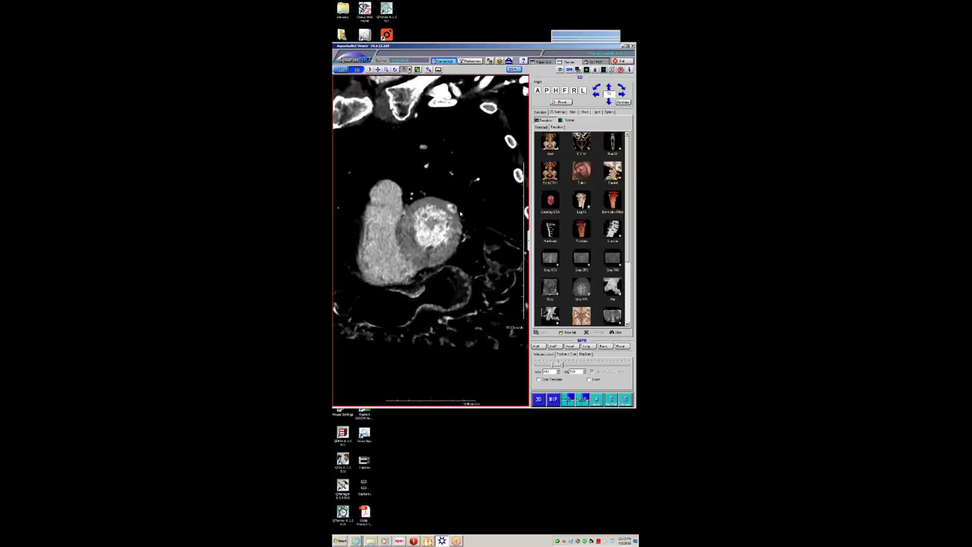
- Return to the patient list and select the 405_case3 study to list its series
click(542, 62)
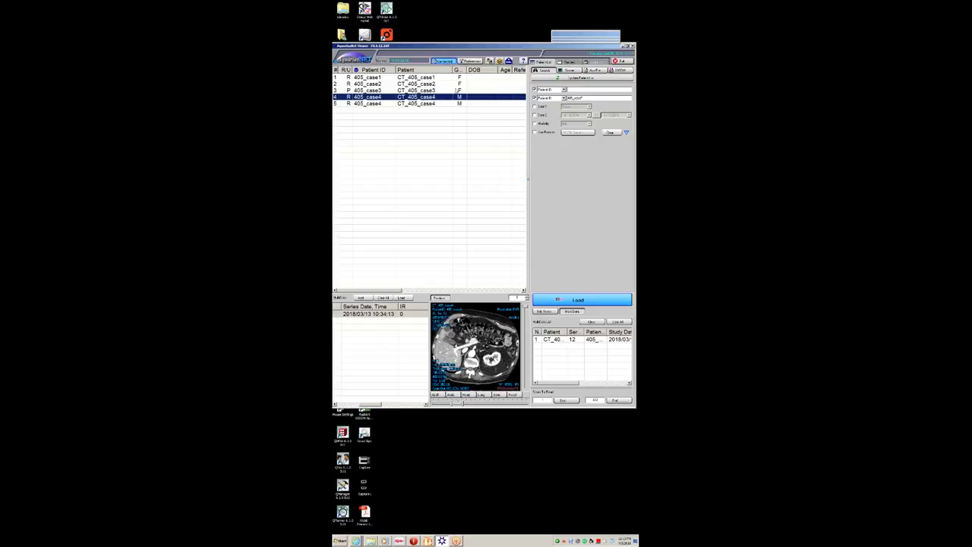
click(582, 38)
click(456, 97)
click(438, 103)
click(435, 91)
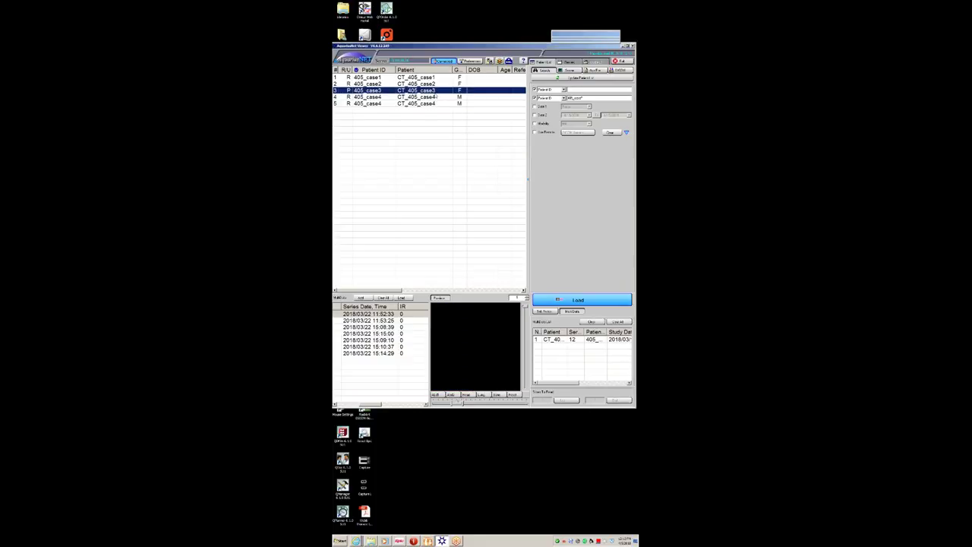
drag(525, 307, 525, 346)
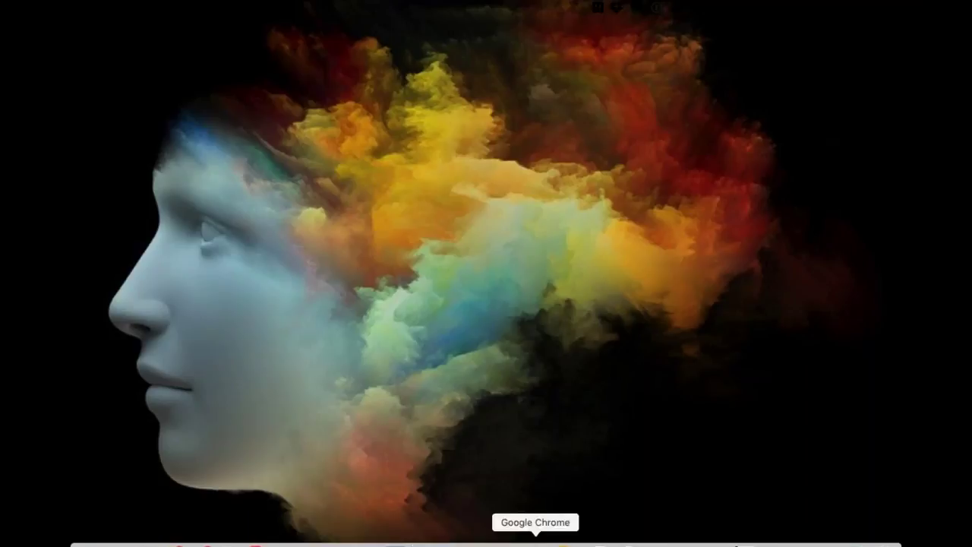
- Switch to OsiriX MD and open the Parenchymal cysts in B-cell CLL study with its lung-window 63-image axial series
click(285, 532)
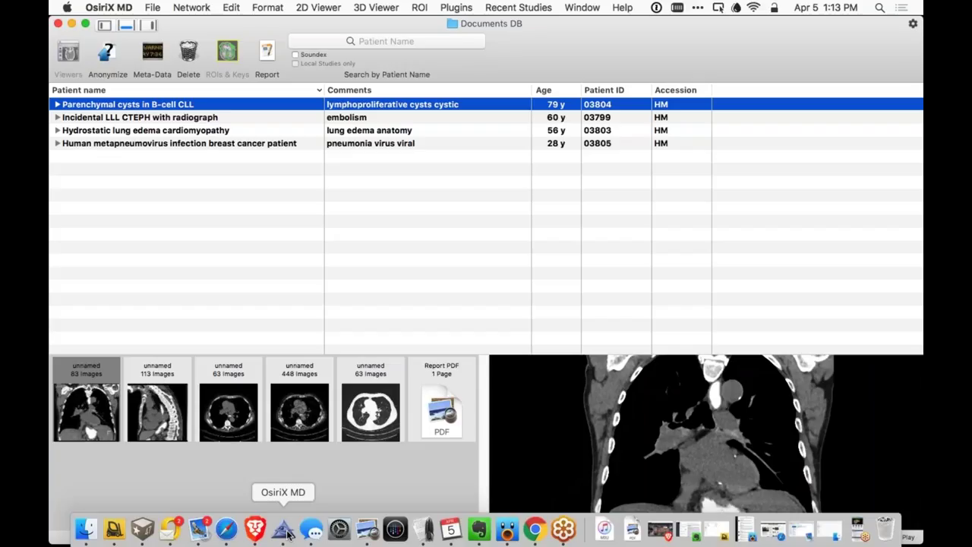
double_click(162, 104)
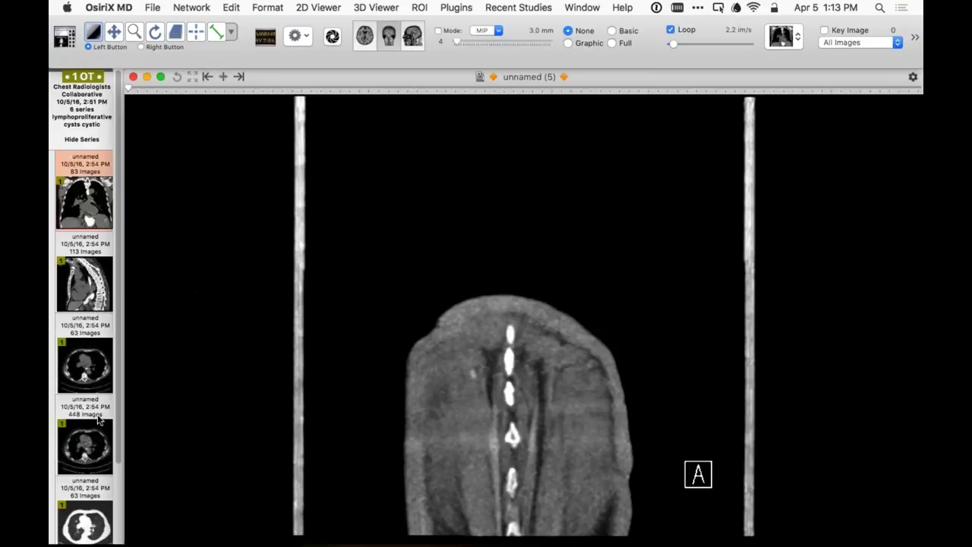
scroll(119, 433, down, 3)
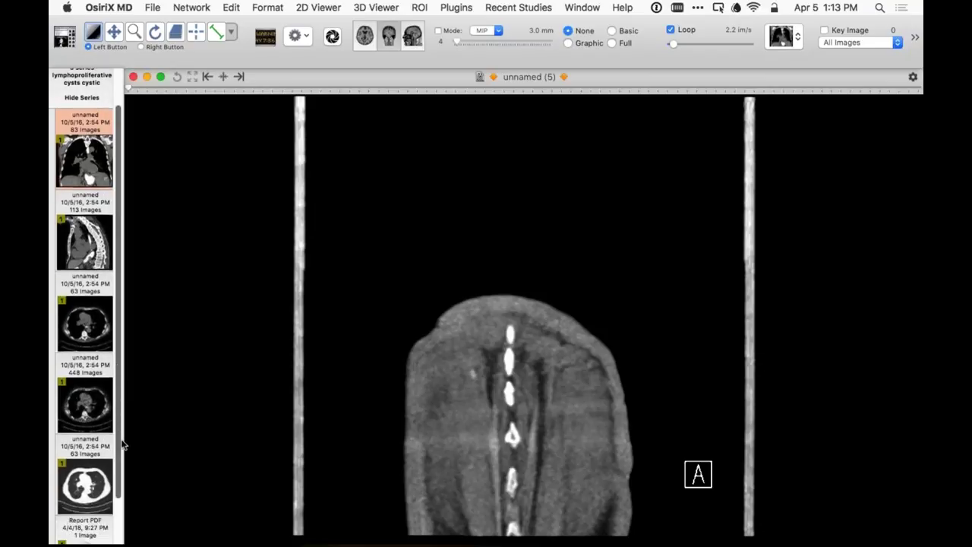
drag(88, 461, 199, 357)
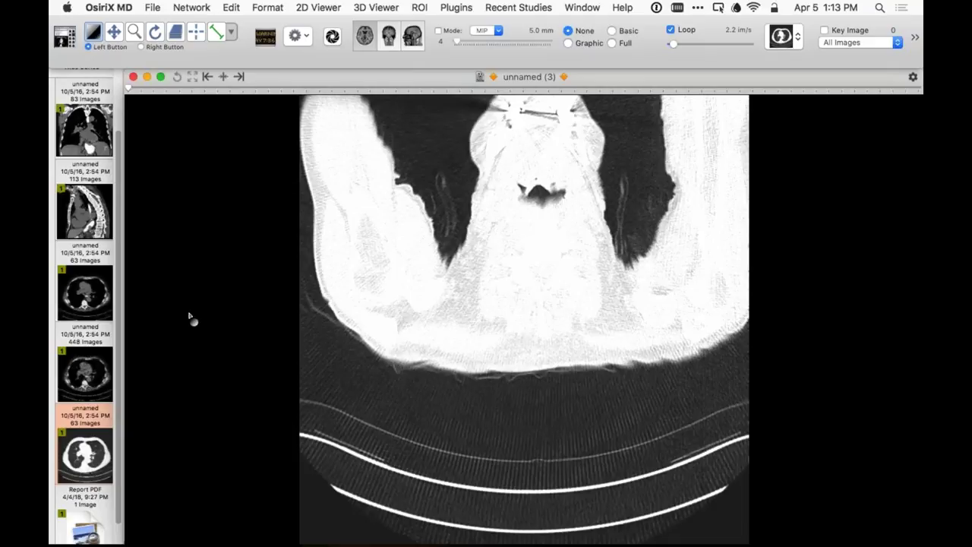
- Display the 448-image axial series in the viewer and magnify the lungs at the level of the apices
drag(85, 359, 463, 300)
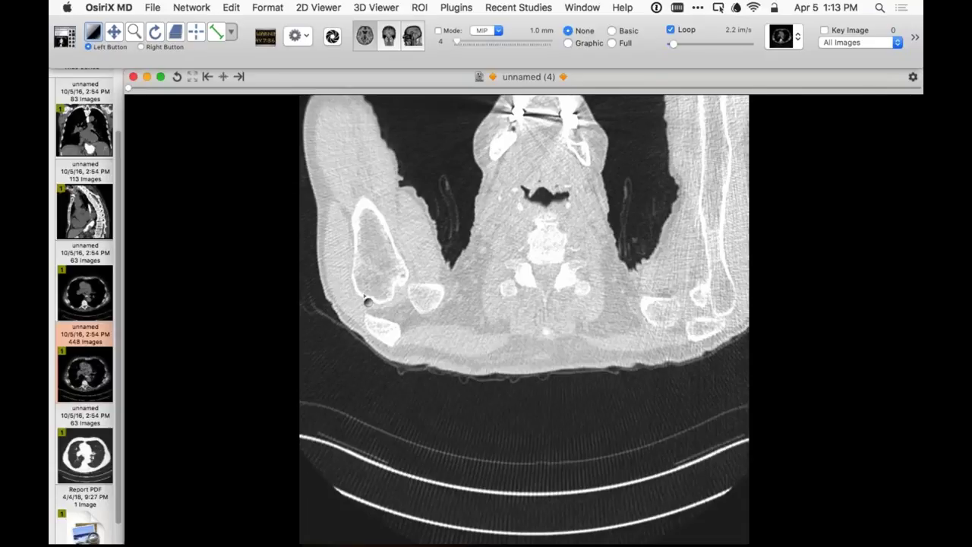
scroll(365, 315, down, 15)
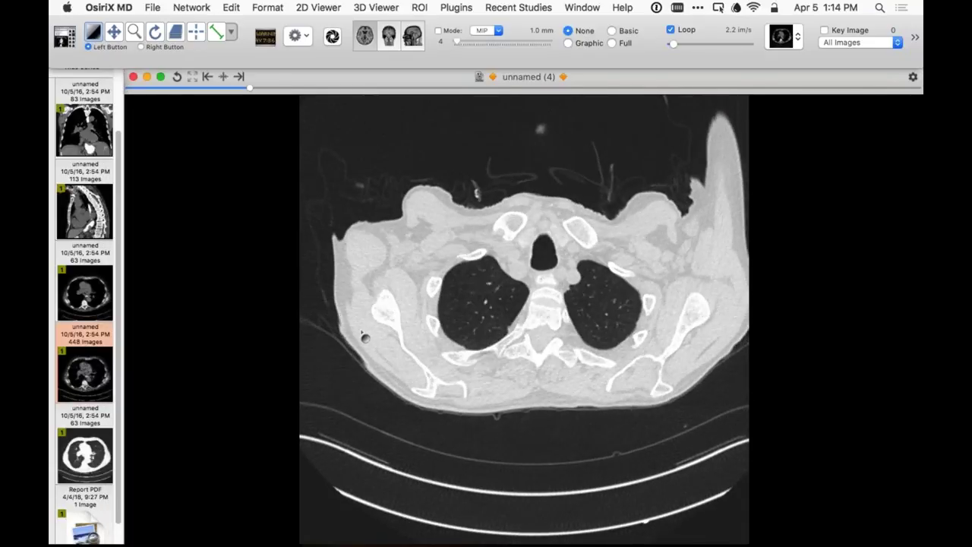
drag(424, 360, 414, 307)
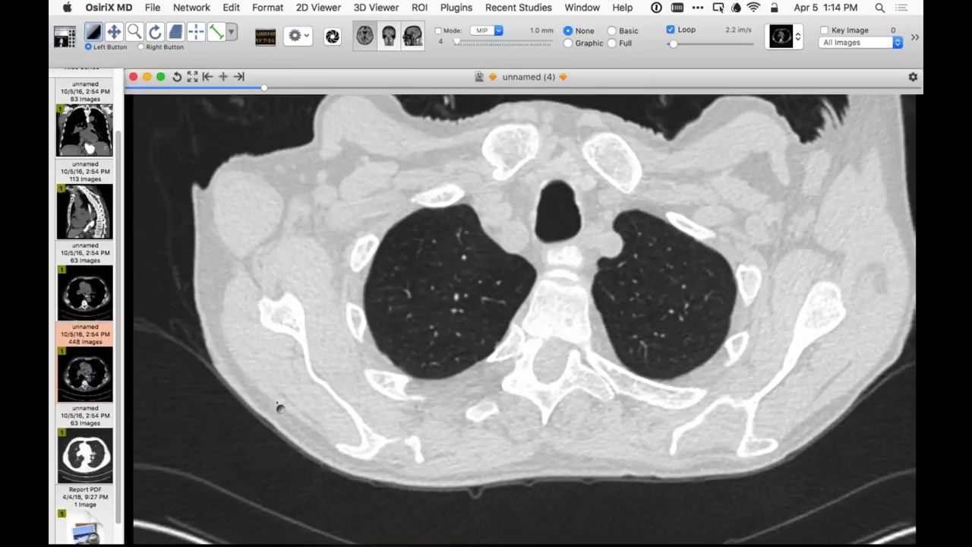
scroll(292, 339, down, 10)
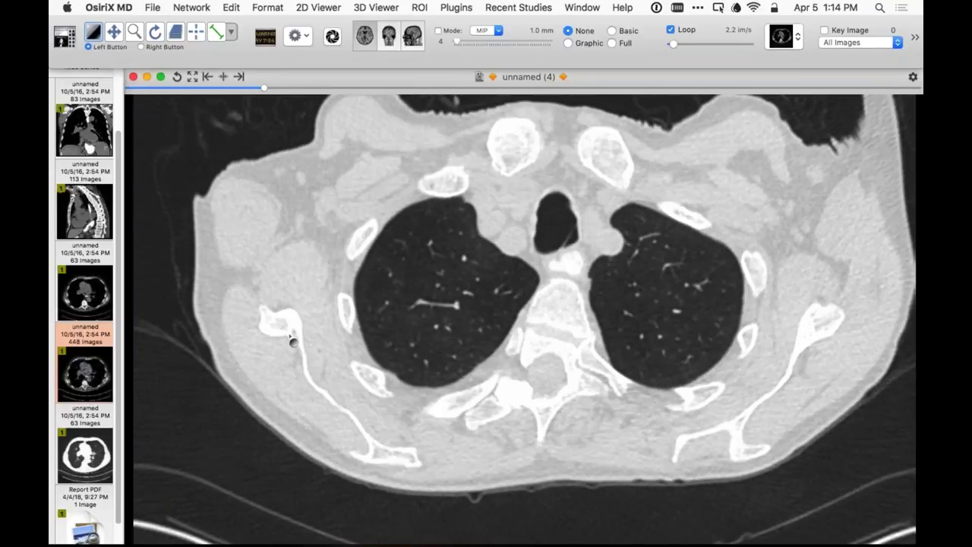
- Survey the lungs in the axial series from the apices down to the level of the heart
scroll(286, 345, down, 5)
scroll(284, 346, up, 3)
scroll(283, 347, down, 4)
scroll(283, 351, down, 15)
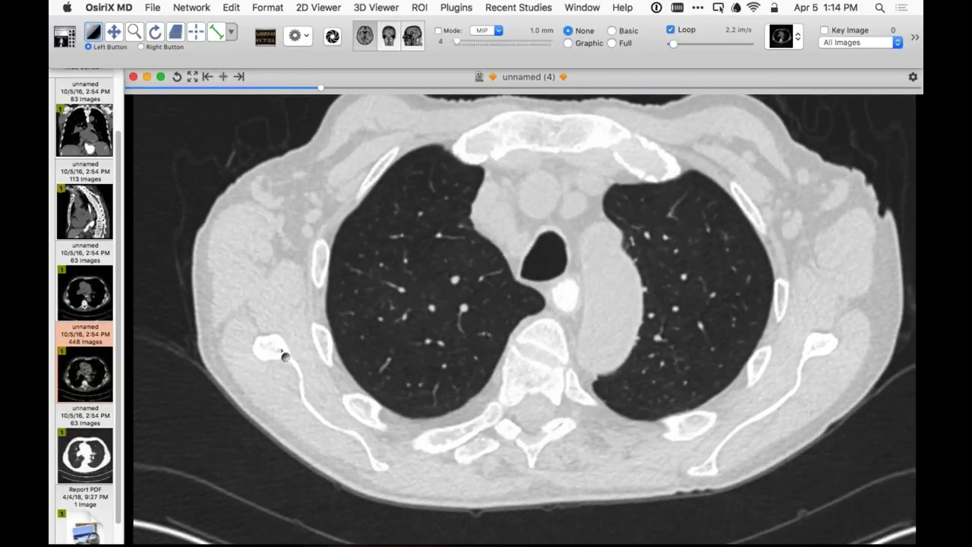
scroll(291, 414, down, 8)
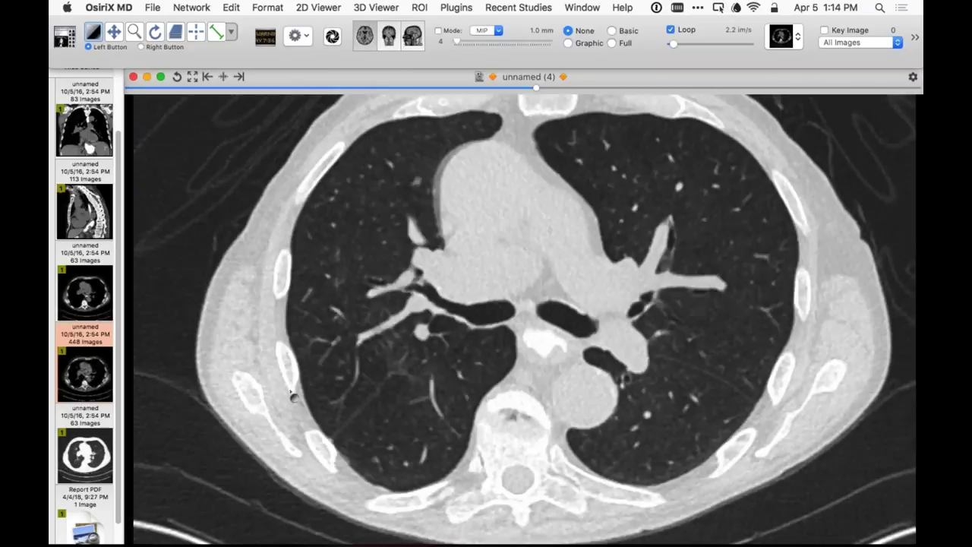
scroll(291, 411, up, 12)
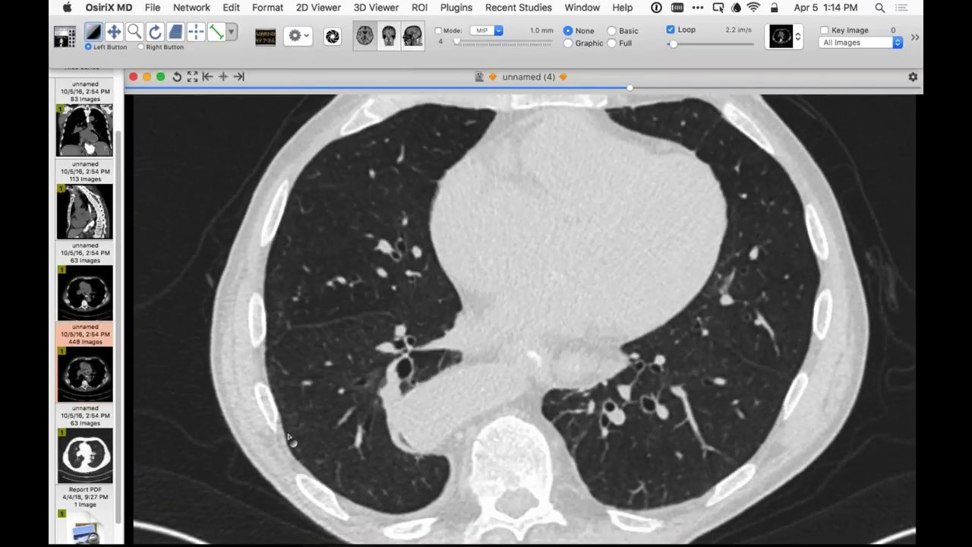
- Return to the slices just above the carina and examine the posterior left lung for parenchymal cysts
scroll(291, 388, up, 10)
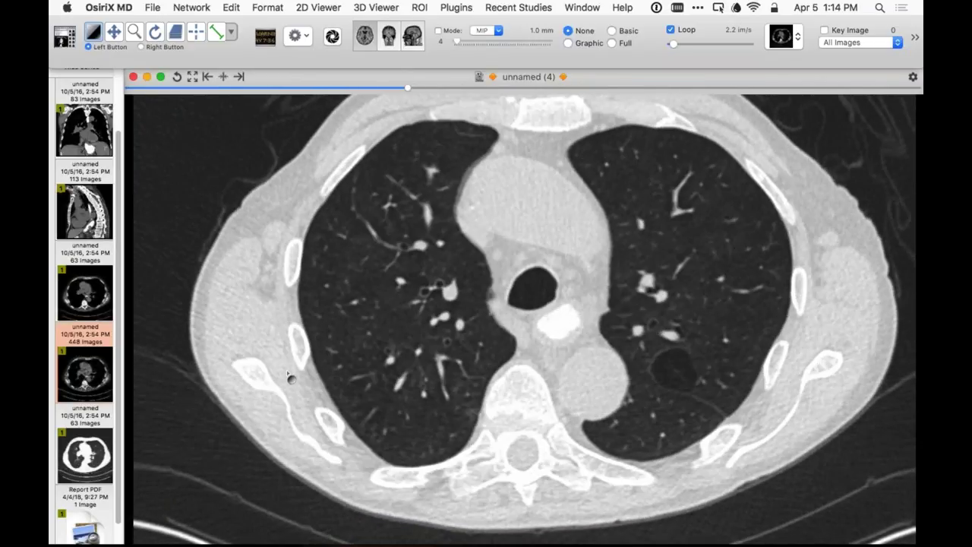
scroll(680, 417, up, 6)
scroll(681, 417, down, 6)
scroll(681, 418, down, 3)
scroll(300, 375, down, 5)
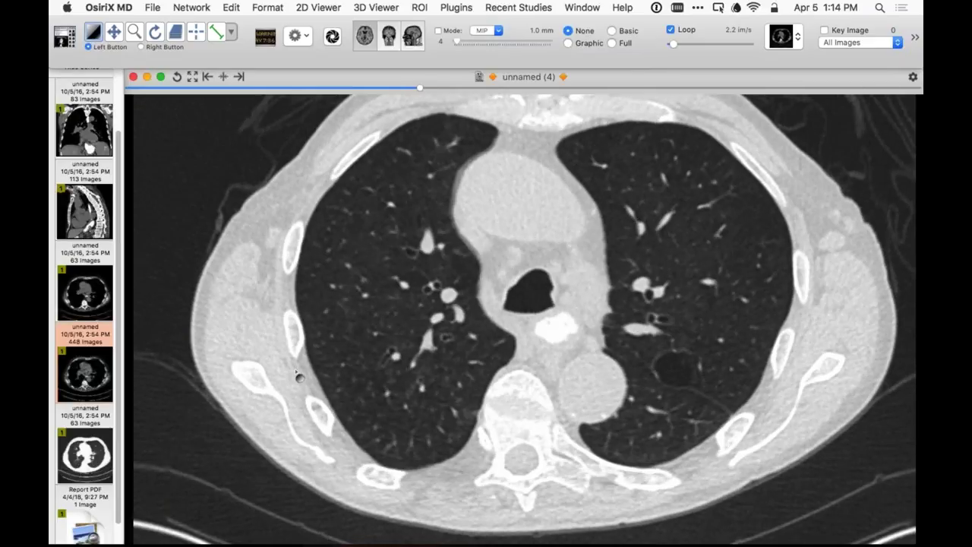
- Examine both lungs slice by slice from the carina down to the lower lobes beside the heart
scroll(298, 384, down, 4)
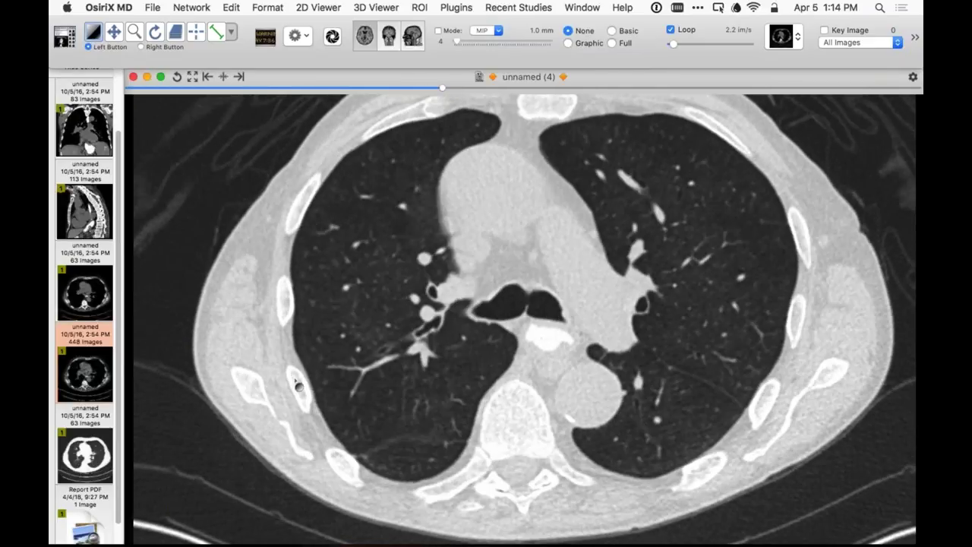
scroll(296, 391, down, 3)
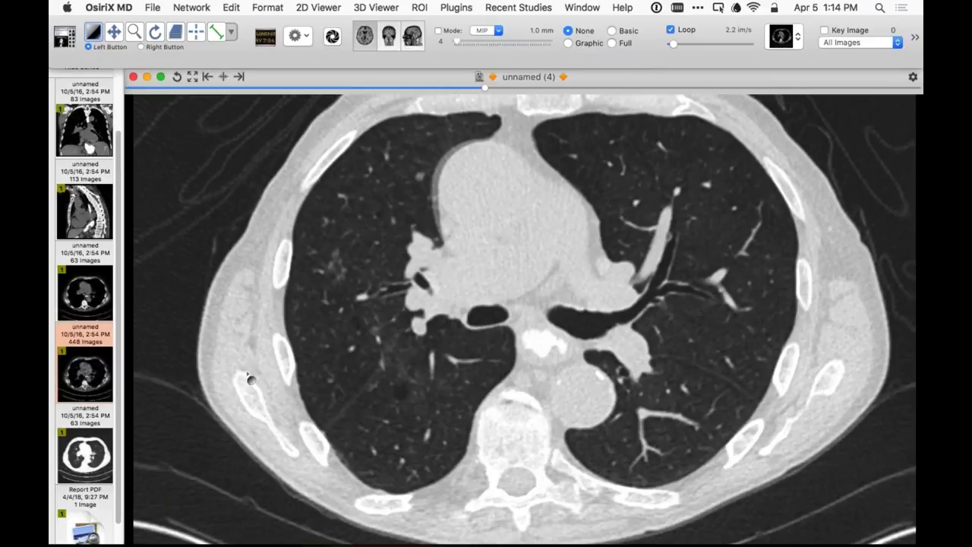
scroll(251, 380, down, 3)
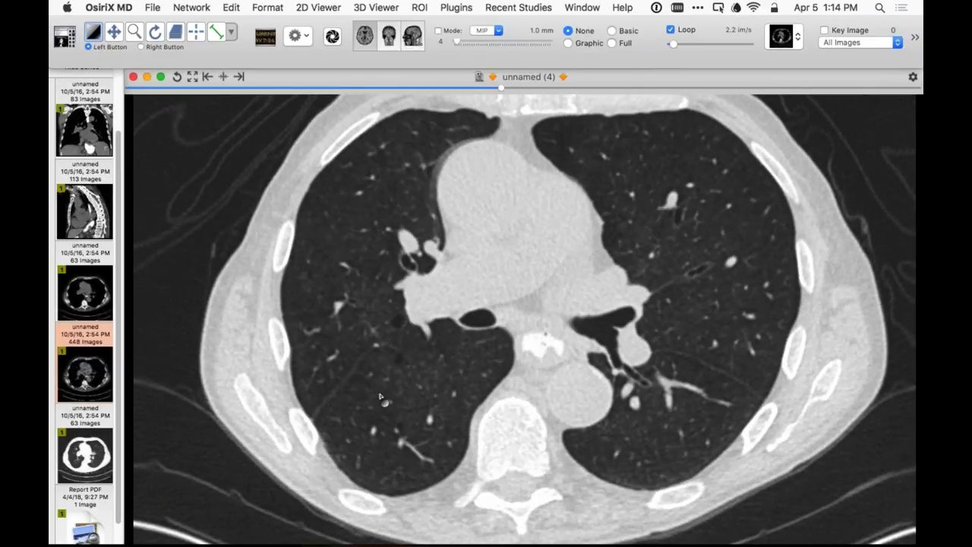
scroll(351, 393, down, 2)
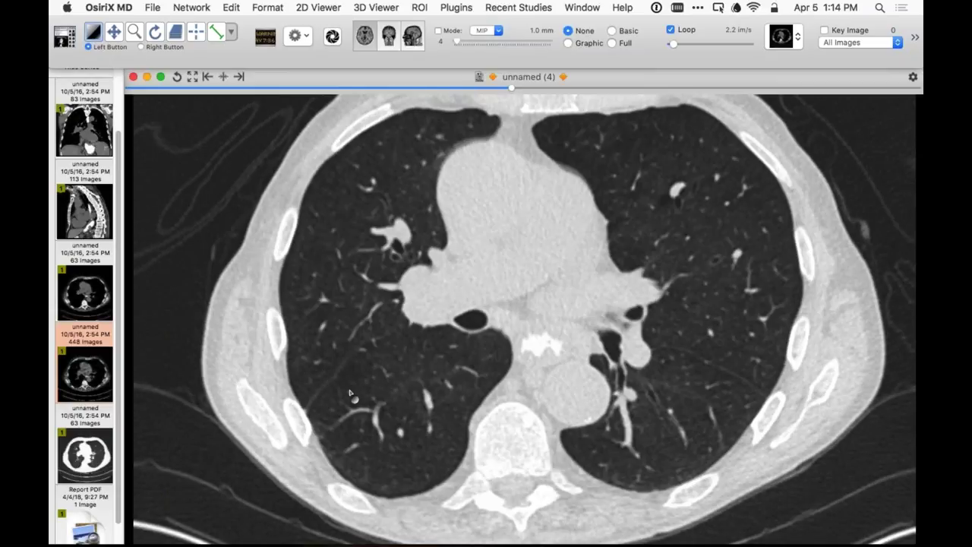
scroll(351, 394, down, 4)
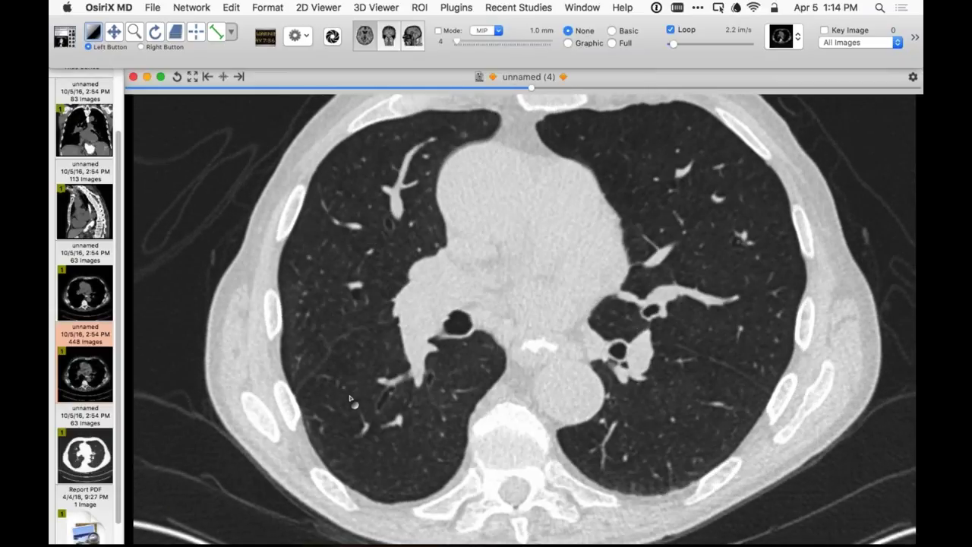
scroll(351, 402, down, 5)
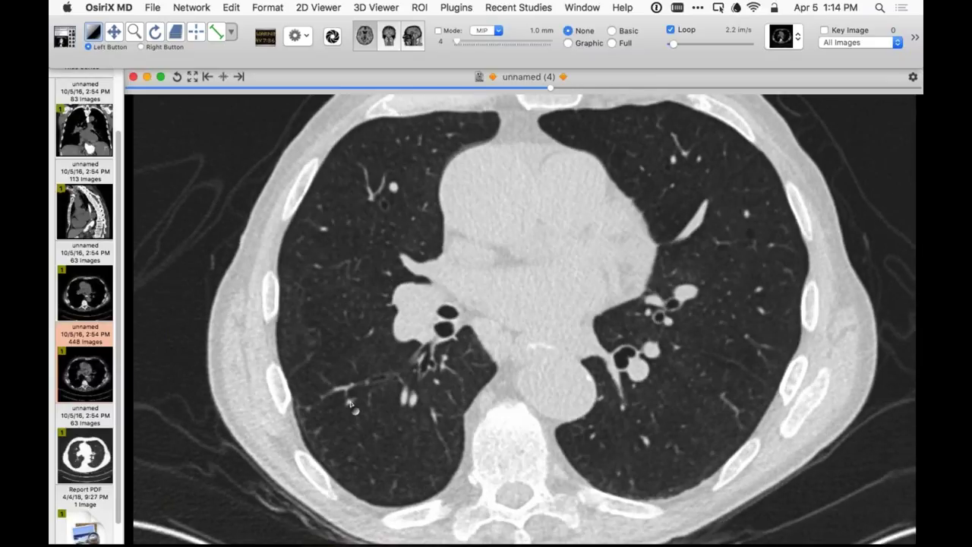
scroll(351, 410, down, 10)
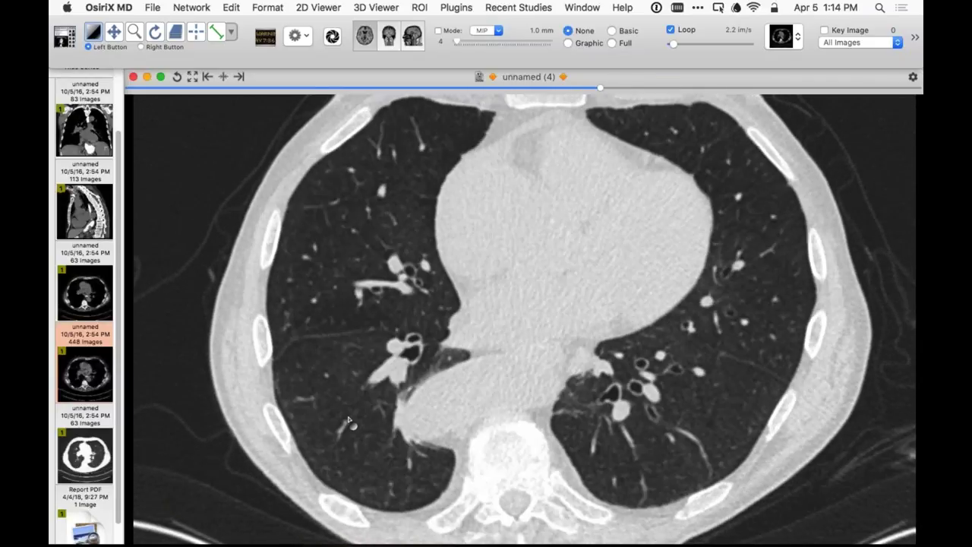
- Open the Report PDF belonging to the lung cyst study
scroll(348, 429, down, 2)
click(86, 515)
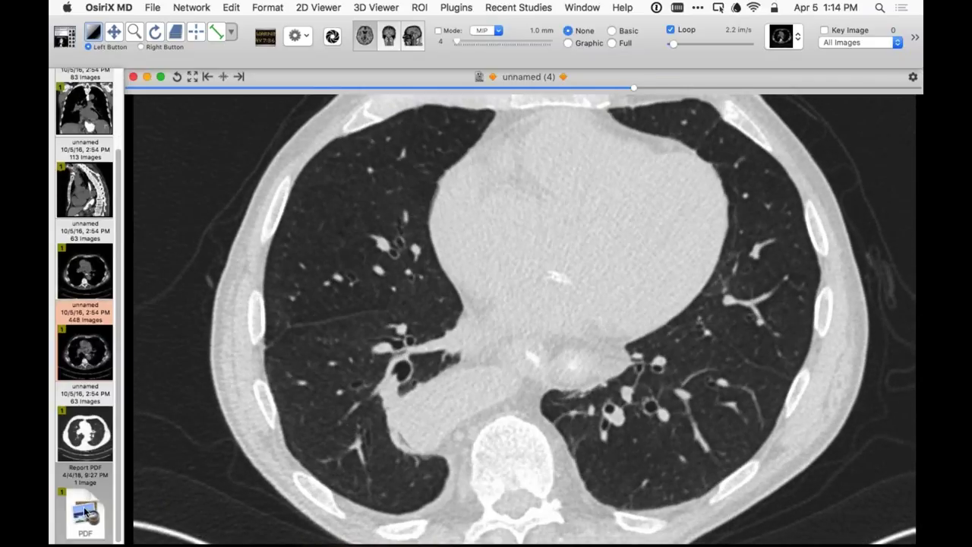
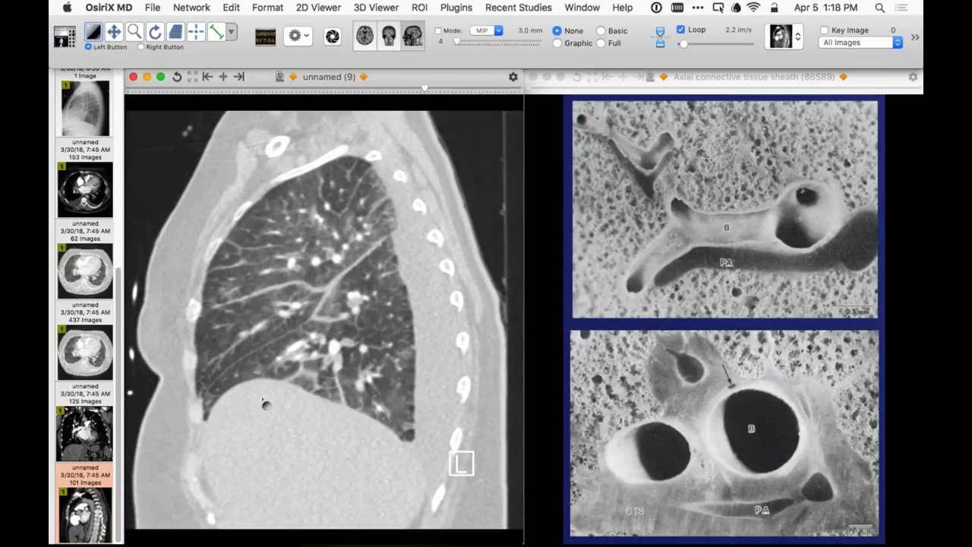
- Open the 153-image axial series of the lung edema study and examine the mediastinum from the aortic arch down to the hila
scroll(265, 415, down, 2)
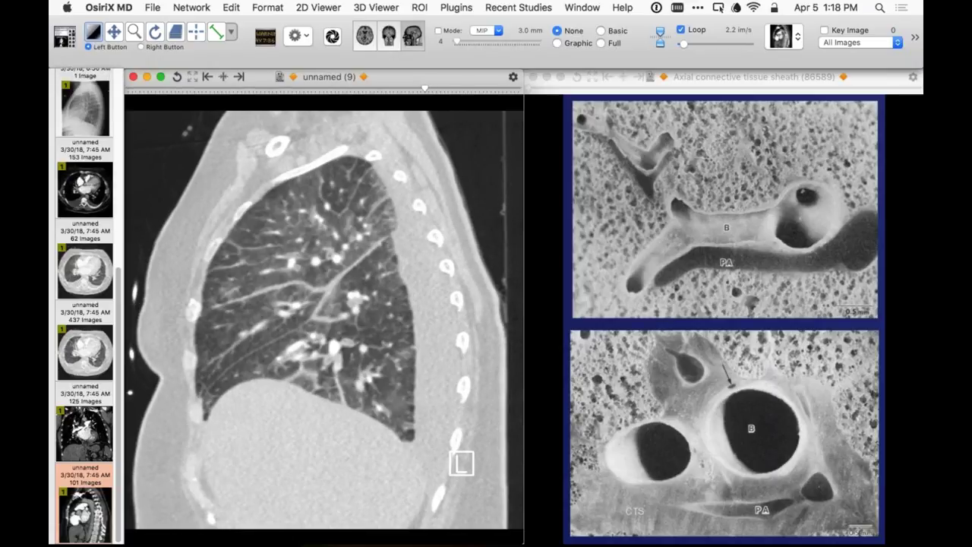
click(85, 190)
scroll(288, 354, down, 10)
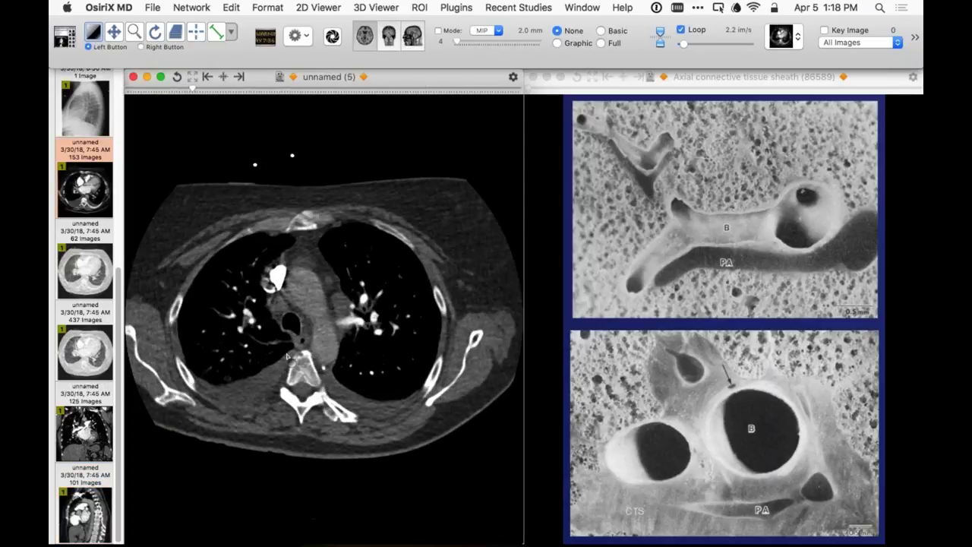
scroll(287, 358, down, 15)
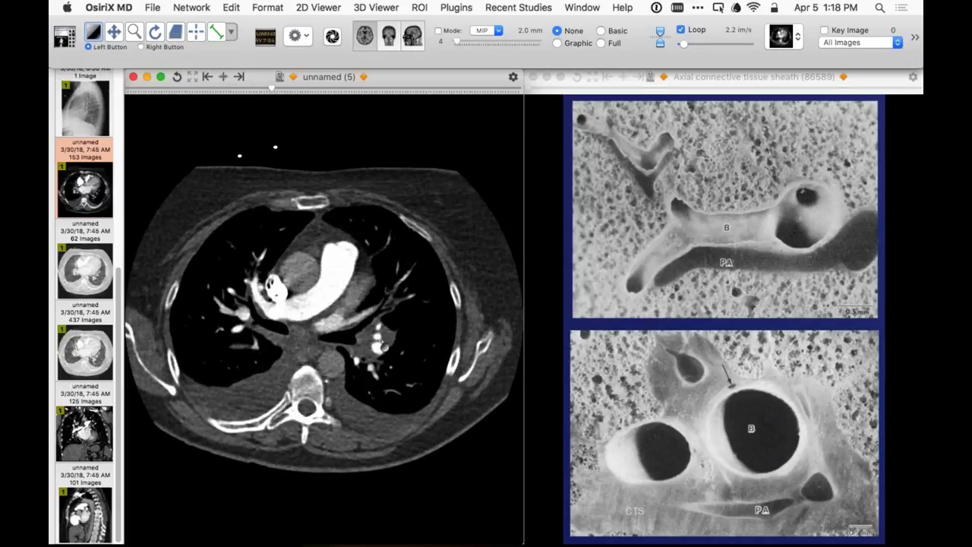
scroll(288, 372, down, 10)
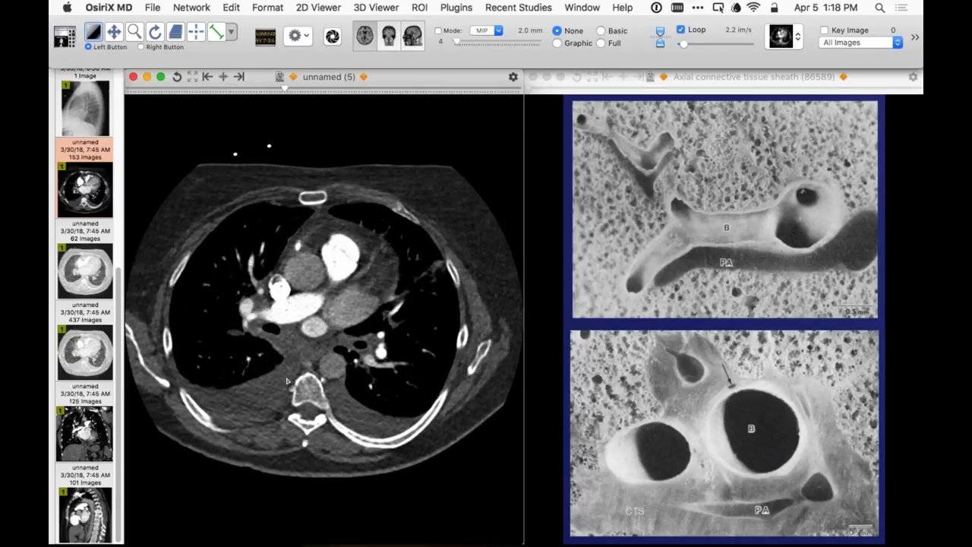
- Go back up to the aortic arch in the axial series, then follow the bronchovascular structures down to the heart chambers
scroll(287, 381, up, 8)
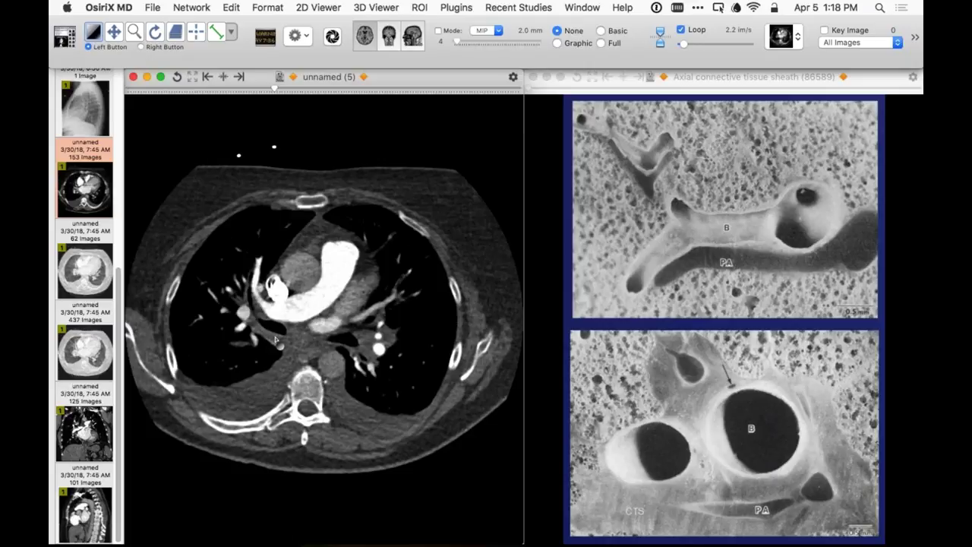
scroll(302, 410, up, 10)
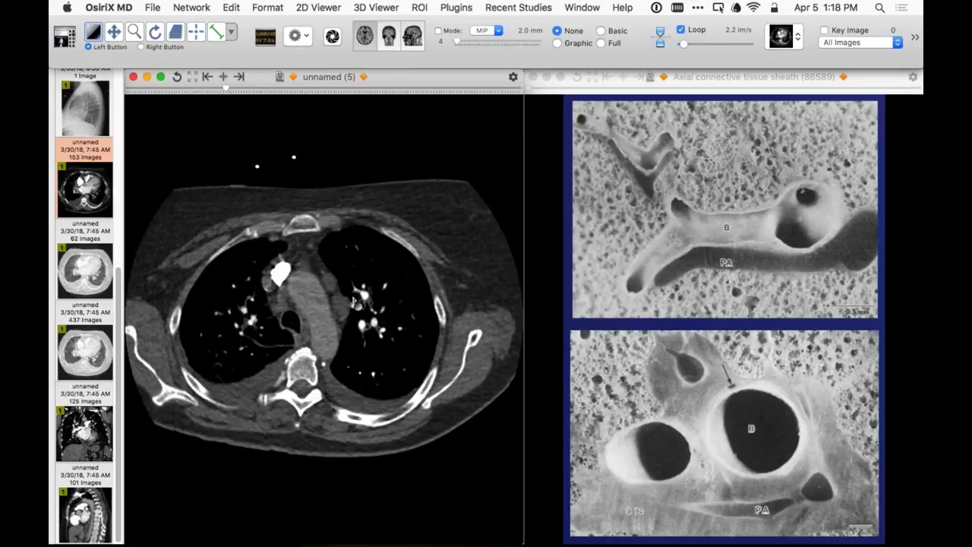
scroll(339, 337, up, 4)
scroll(319, 319, down, 6)
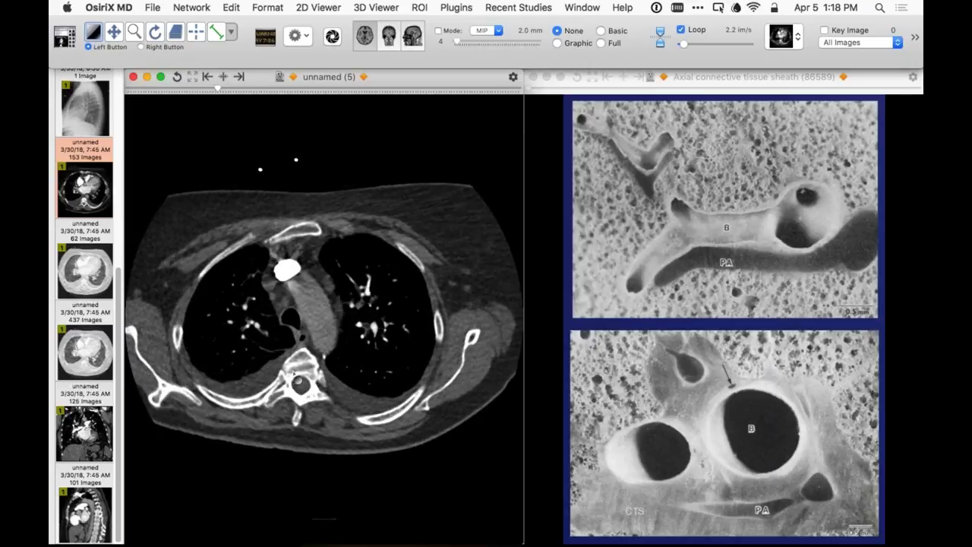
scroll(281, 428, down, 8)
scroll(281, 428, down, 8)
scroll(276, 453, up, 10)
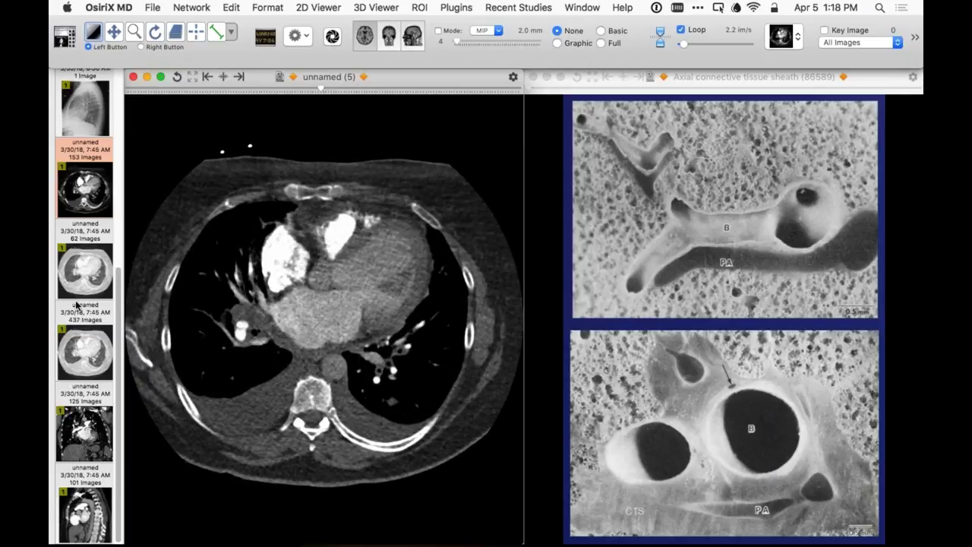
- Return to the study database and open the study Human metapneumovirus infection breast cancer patient
scroll(86, 279, up, 10)
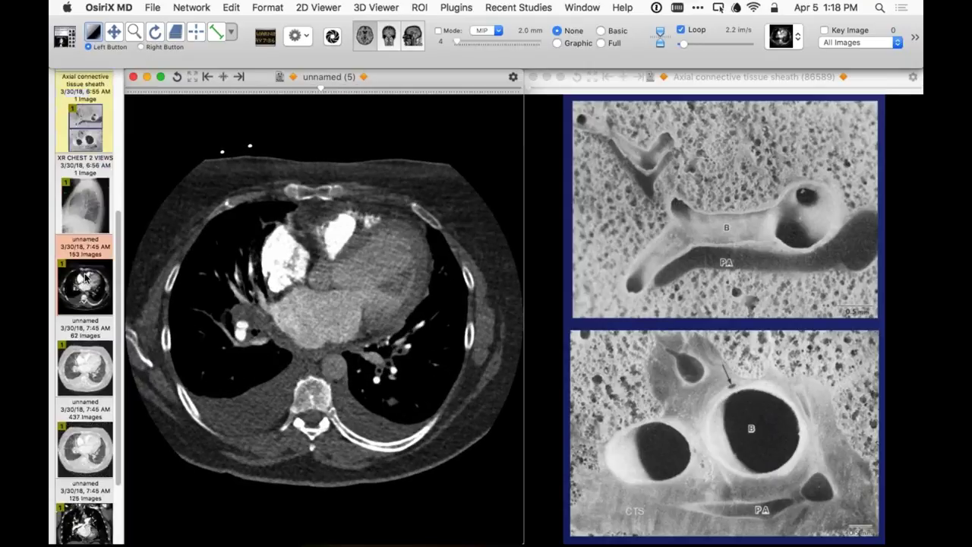
click(63, 38)
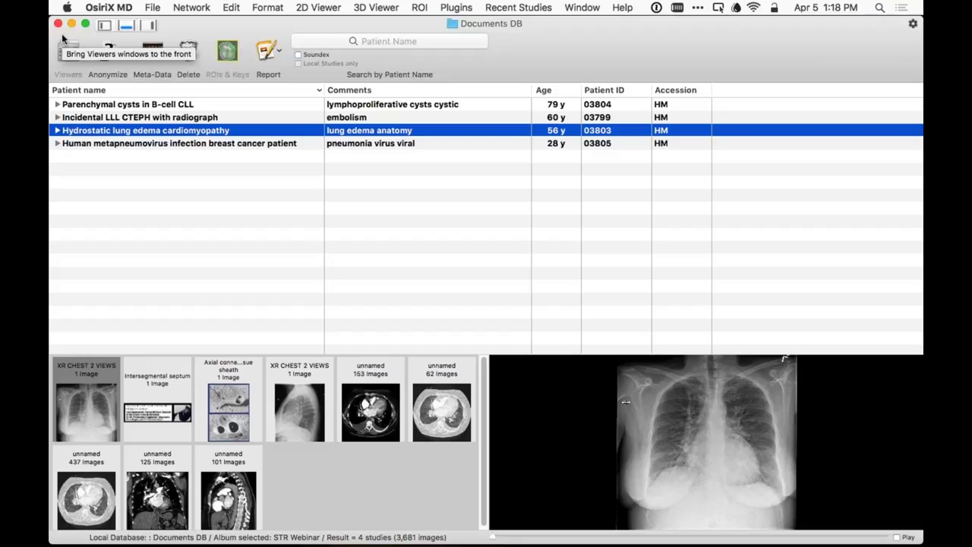
double_click(157, 144)
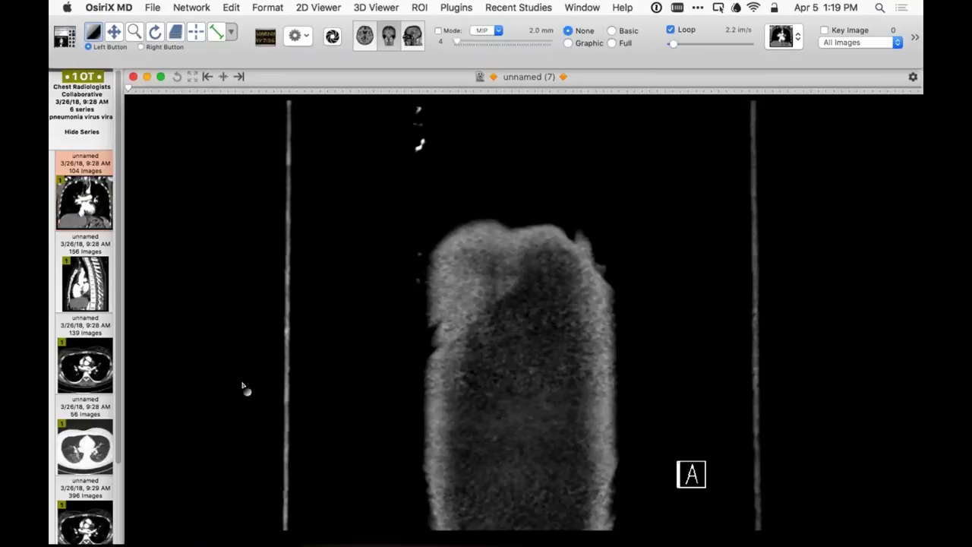
- Bring up a posterior slice of the 104-image coronal series and apply the lung window preset
scroll(278, 288, down, 3)
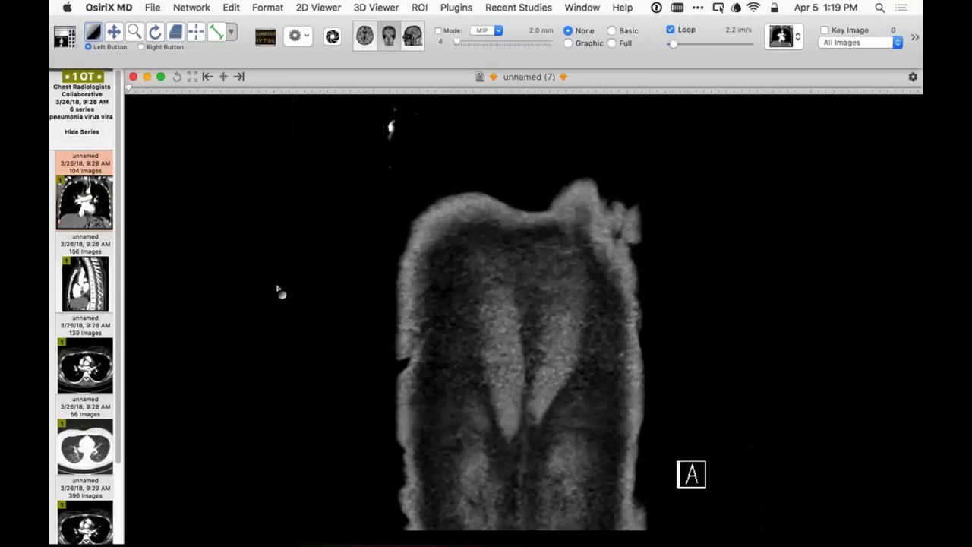
scroll(279, 291, down, 10)
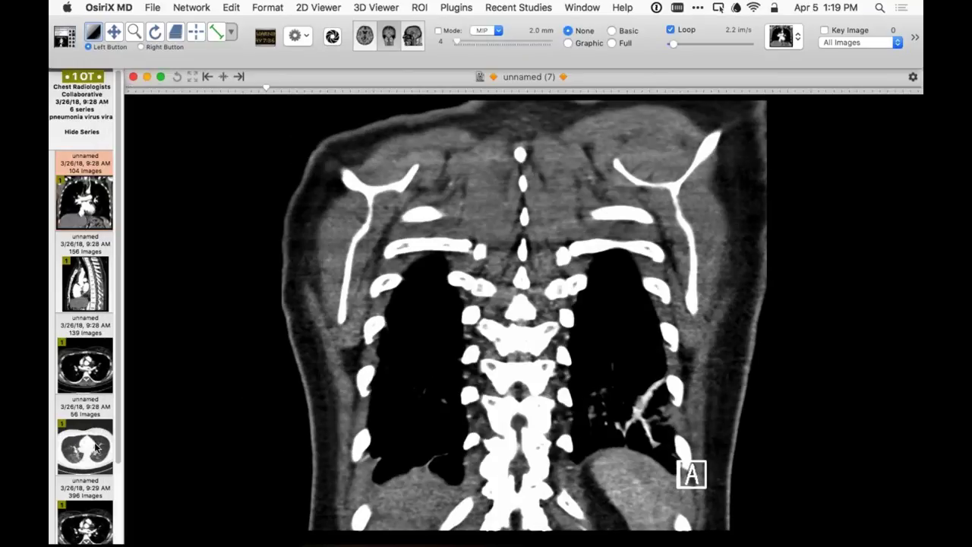
scroll(94, 442, down, 4)
scroll(88, 439, up, 4)
drag(85, 202, 416, 308)
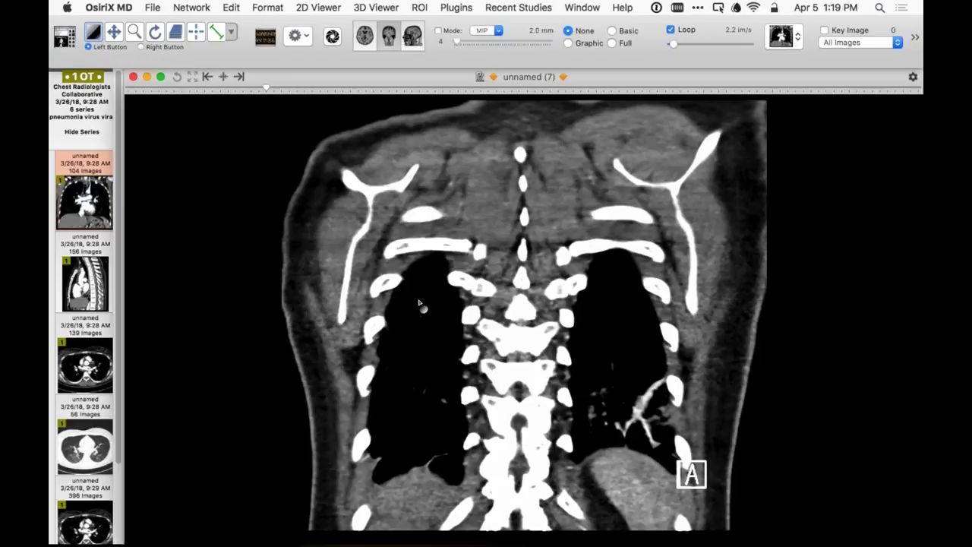
key(4)
- Examine the posterior lungs in the coronal series forward to the descending aorta and back, focusing on the lower lobes
scroll(374, 307, up, 1)
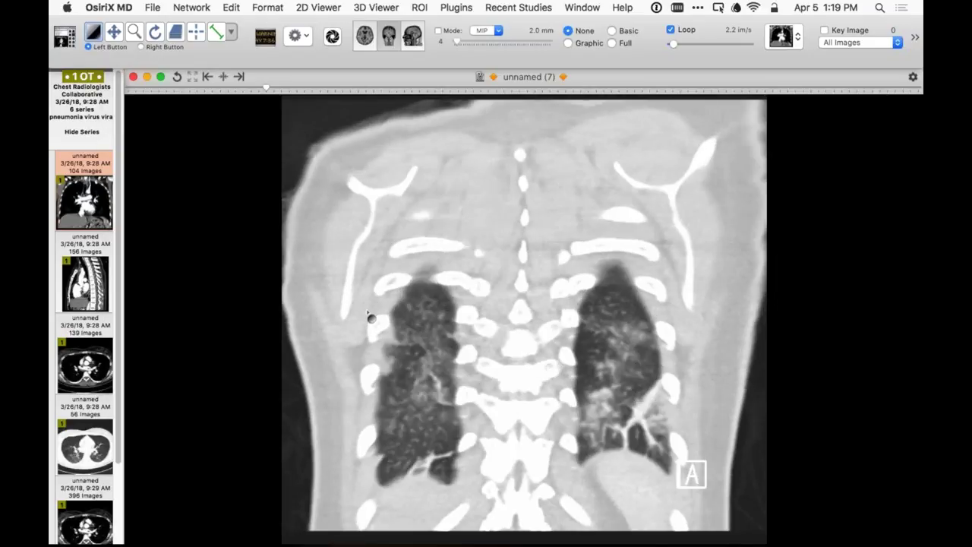
scroll(328, 332, down, 10)
scroll(325, 350, down, 10)
scroll(319, 373, down, 3)
scroll(312, 379, up, 10)
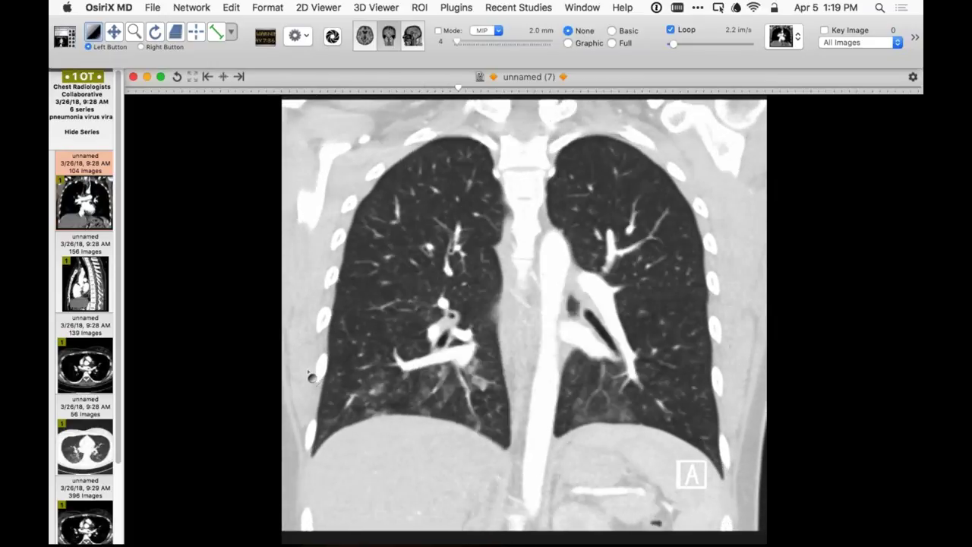
scroll(311, 358, up, 1)
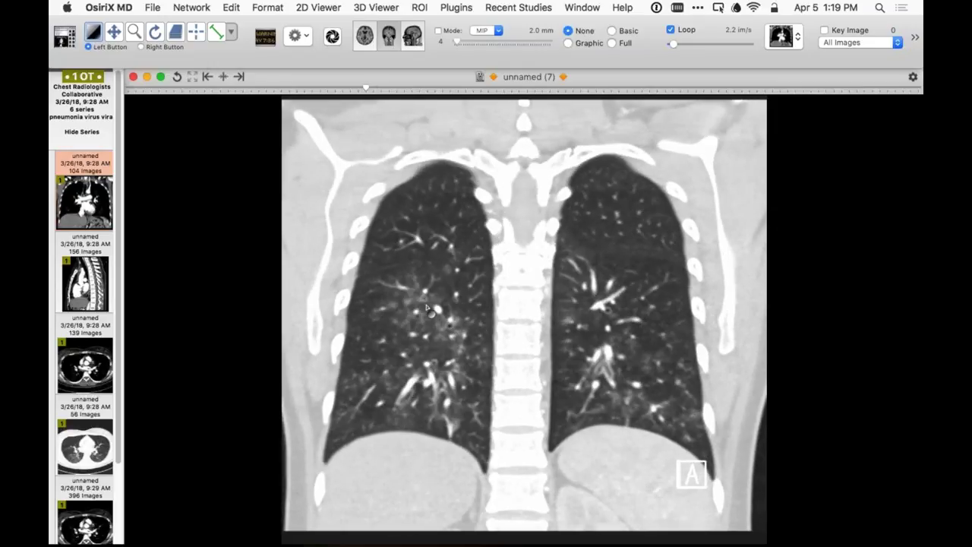
scroll(324, 373, down, 3)
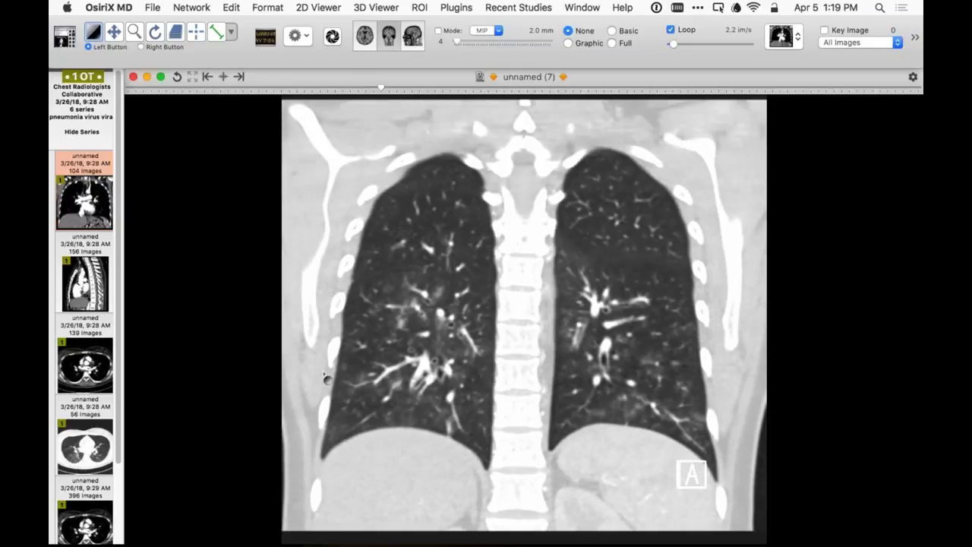
- Survey both lungs in the coronal series from the vertebral level forward to the anterior heart
scroll(324, 375, down, 6)
scroll(316, 399, down, 6)
scroll(315, 397, up, 10)
scroll(312, 395, down, 3)
scroll(313, 399, down, 20)
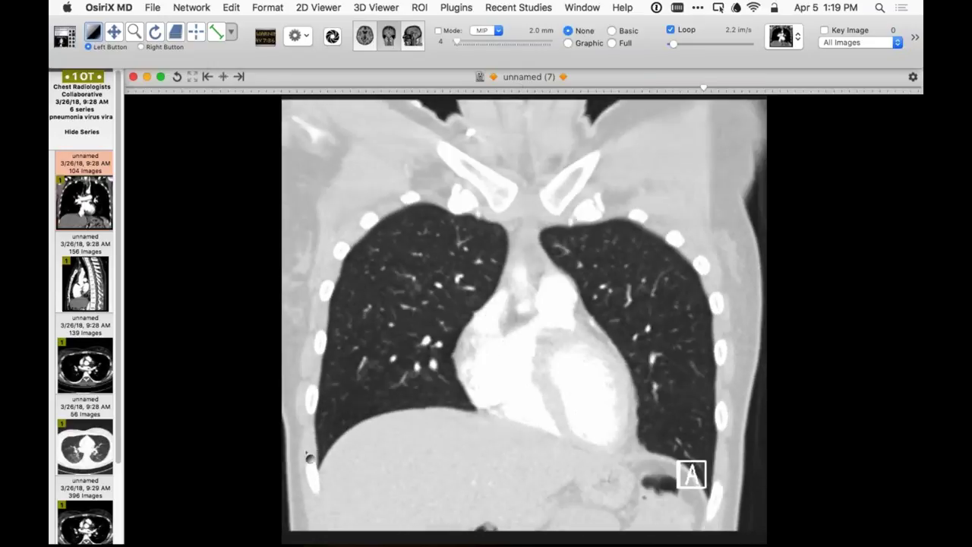
- Examine the coronal slices from the heart back through the carina and descending aorta to the posterior lower lobes
scroll(310, 457, up, 20)
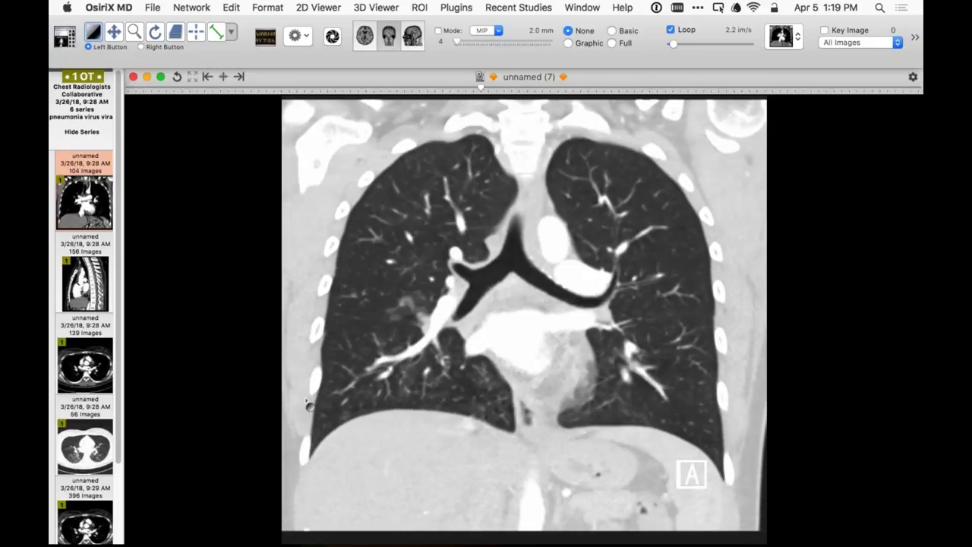
scroll(310, 405, up, 4)
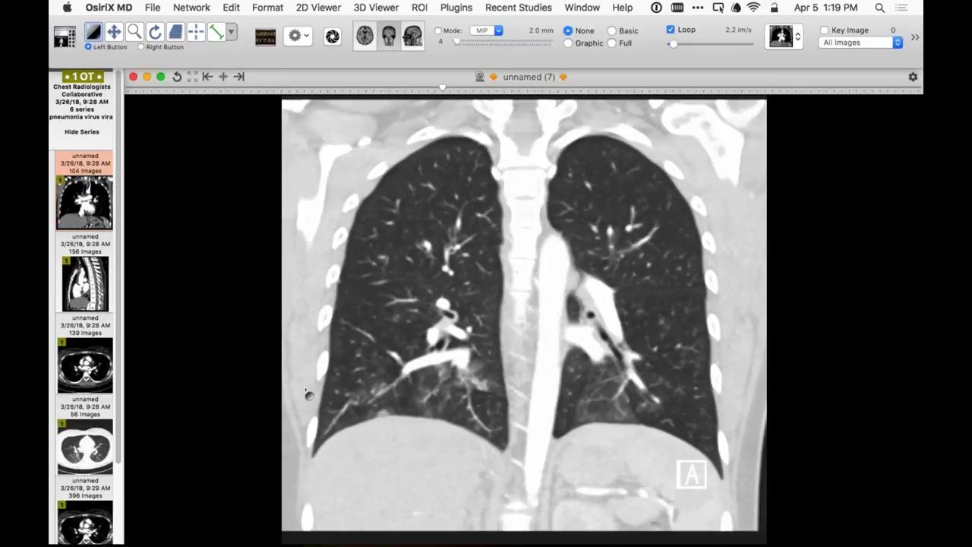
scroll(309, 394, up, 2)
scroll(308, 388, up, 1)
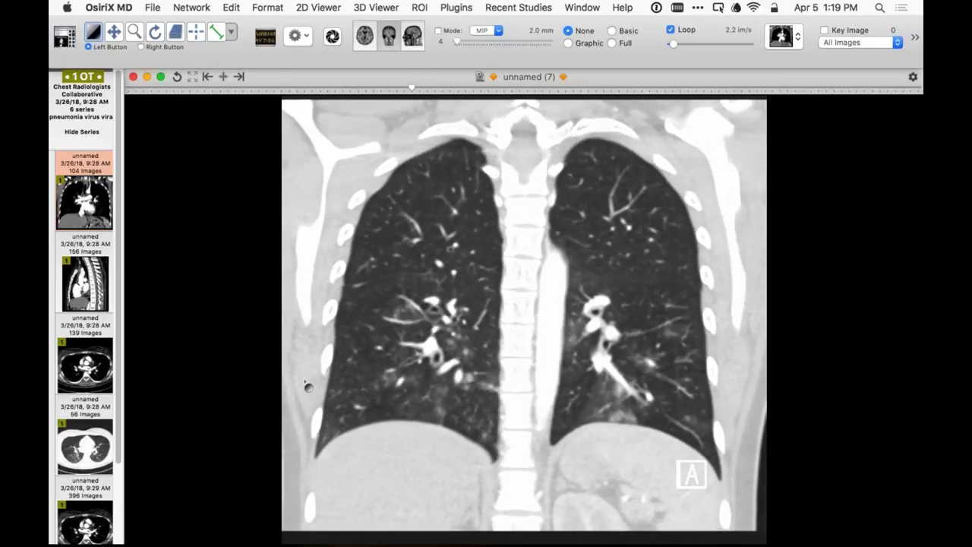
scroll(308, 386, up, 1)
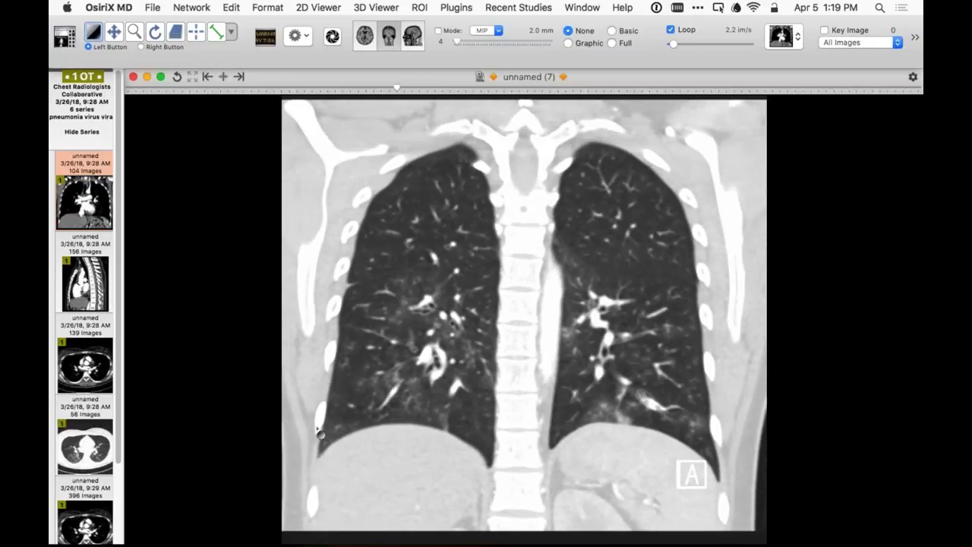
scroll(321, 414, up, 8)
scroll(324, 410, up, 6)
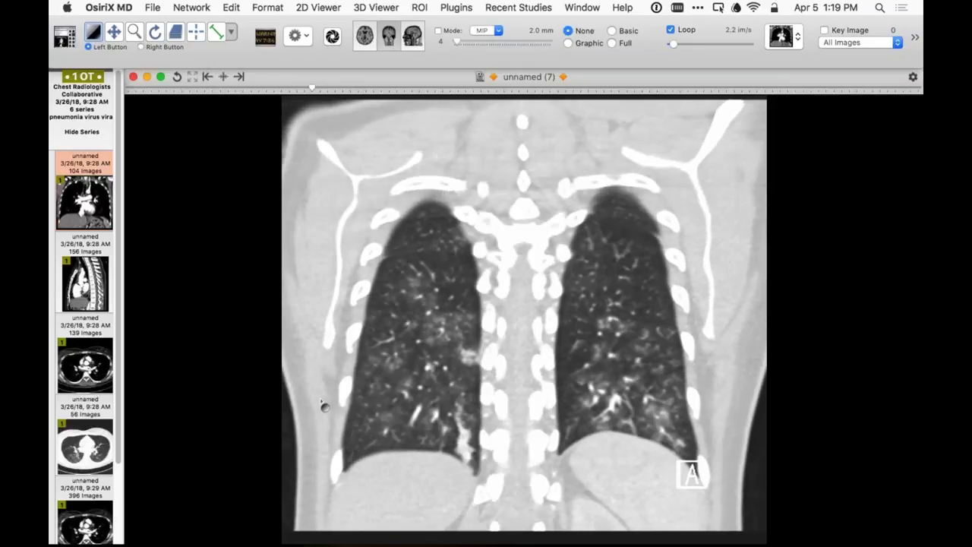
- Open the Report PDF of the metapneumovirus study beside the coronal series and read it in full-screen view
scroll(86, 438, down, 5)
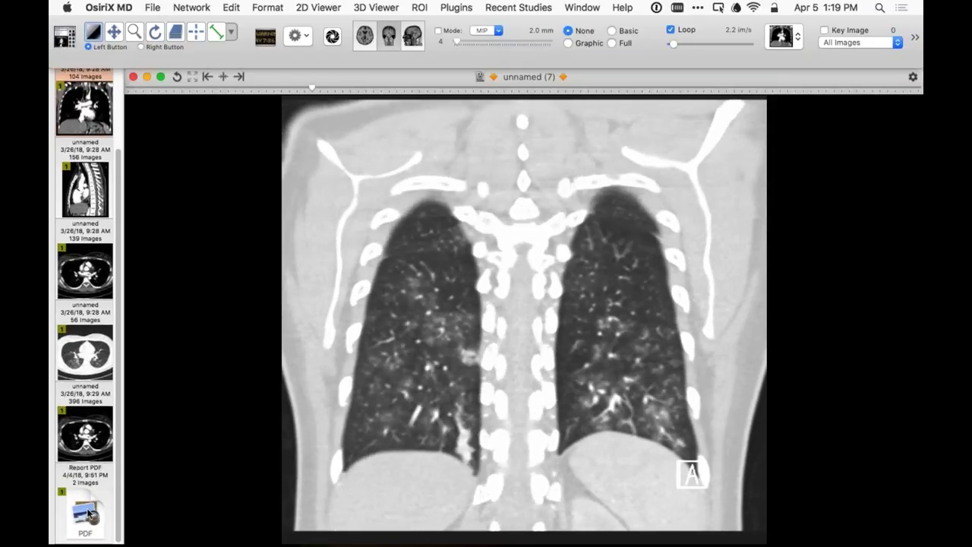
click(86, 514)
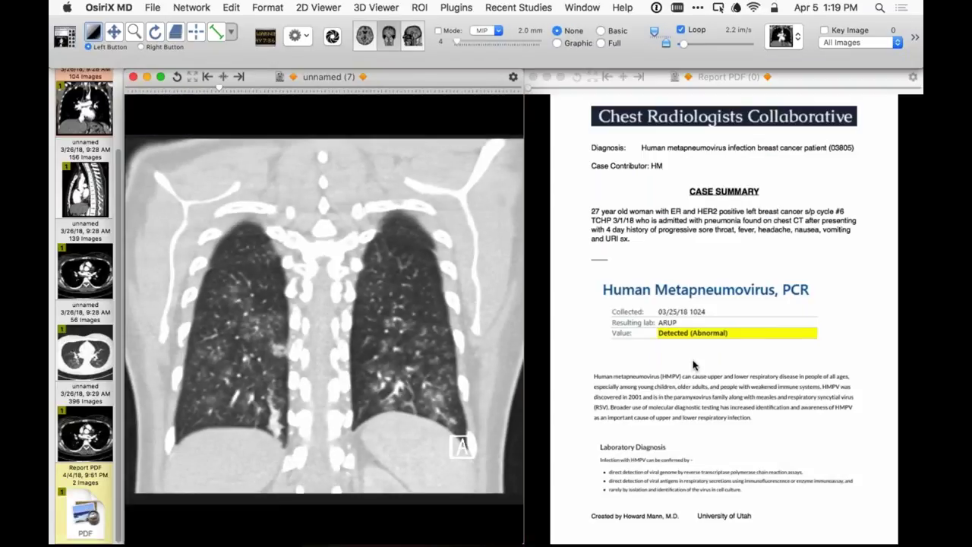
double_click(689, 260)
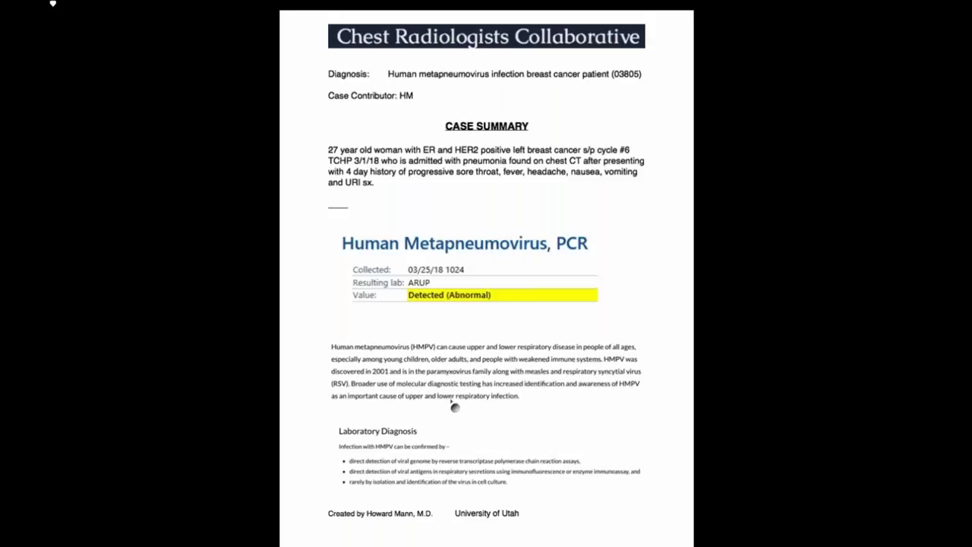
double_click(452, 401)
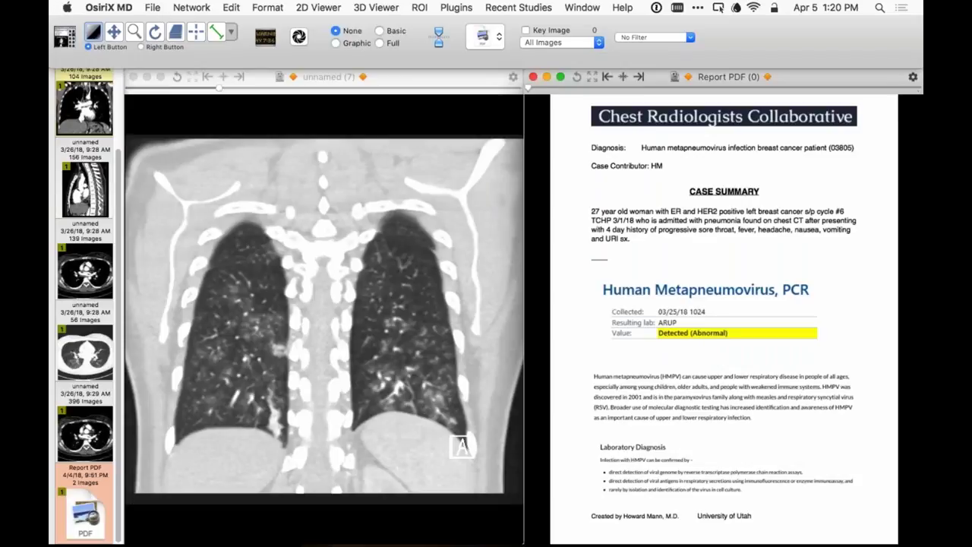
- Recheck the posterior and mid-lung coronal slices alongside the report, then close the viewers to return to the study database
scroll(320, 392, up, 3)
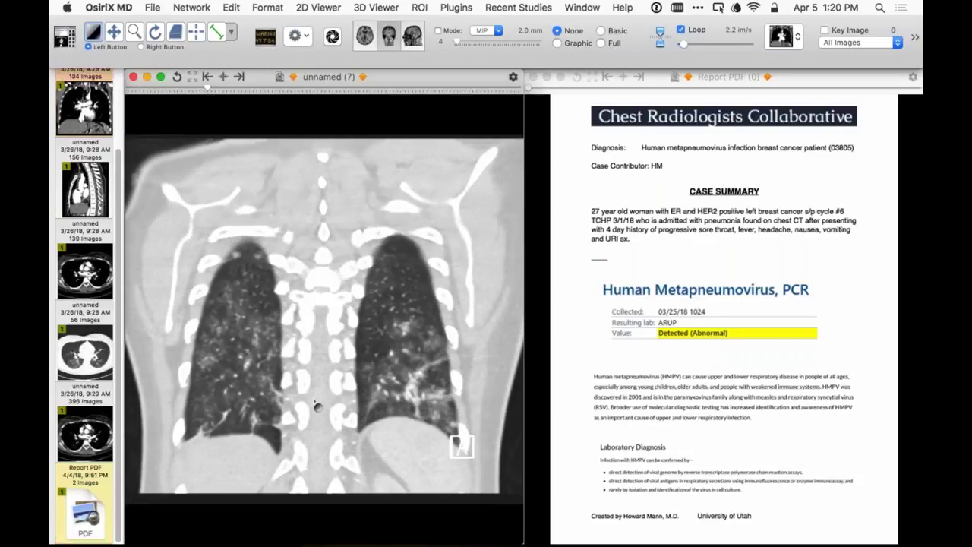
scroll(356, 464, down, 5)
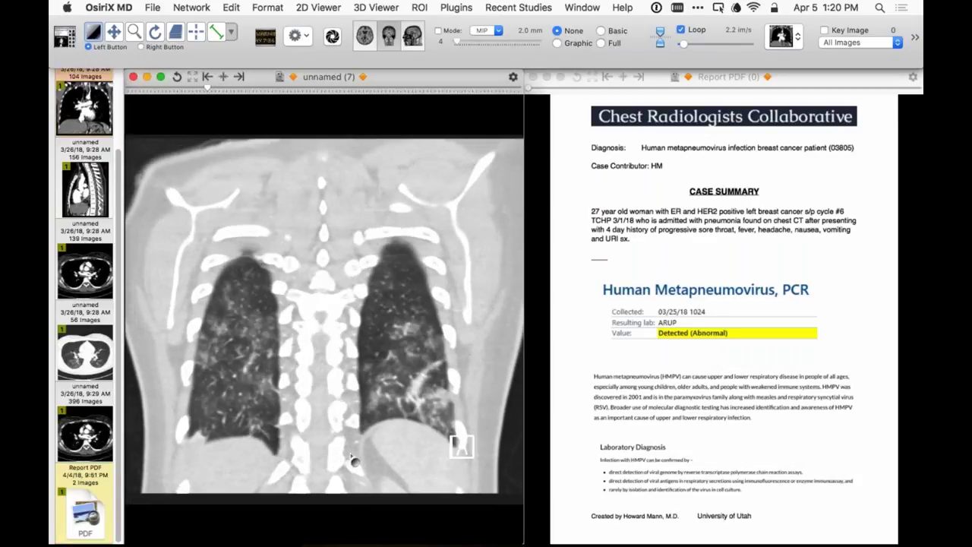
scroll(353, 448, up, 6)
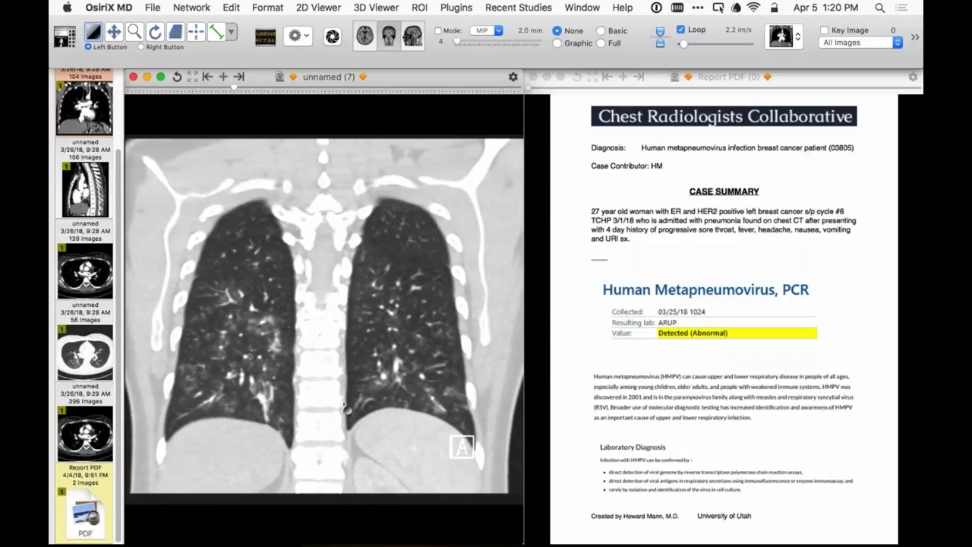
scroll(364, 386, down, 10)
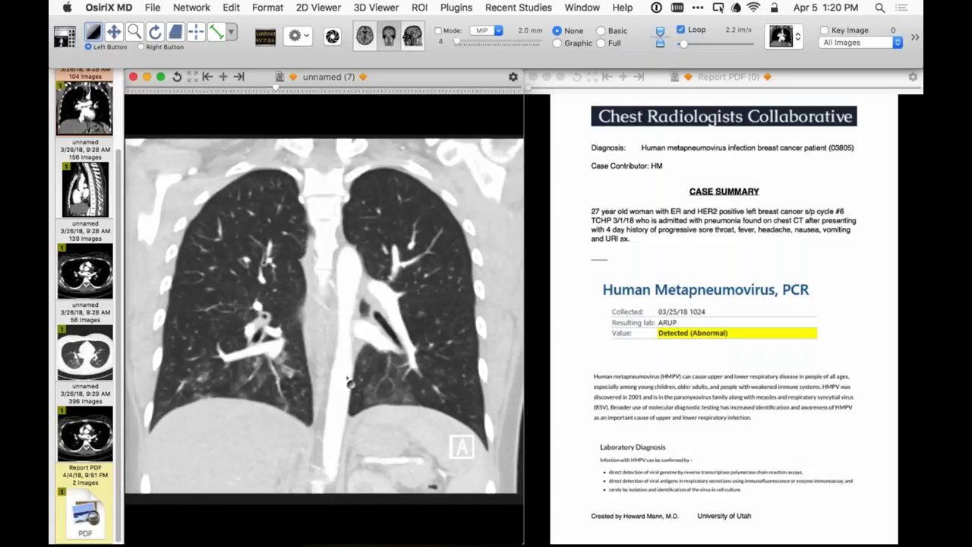
scroll(344, 388, up, 10)
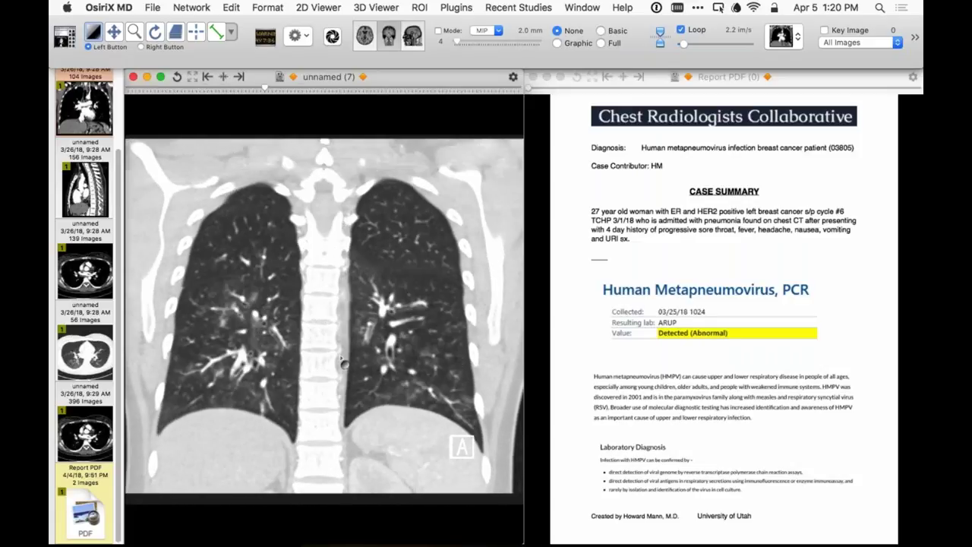
scroll(342, 355, up, 5)
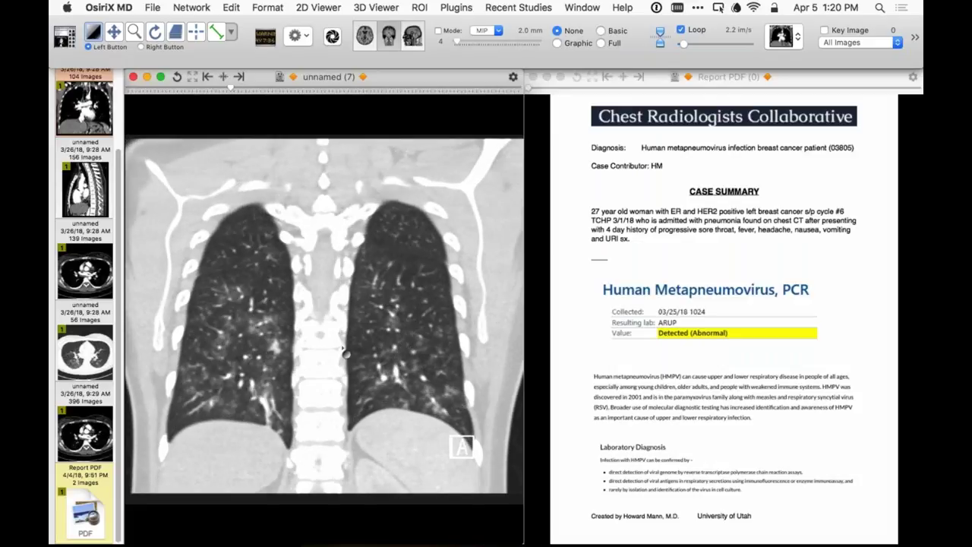
click(63, 40)
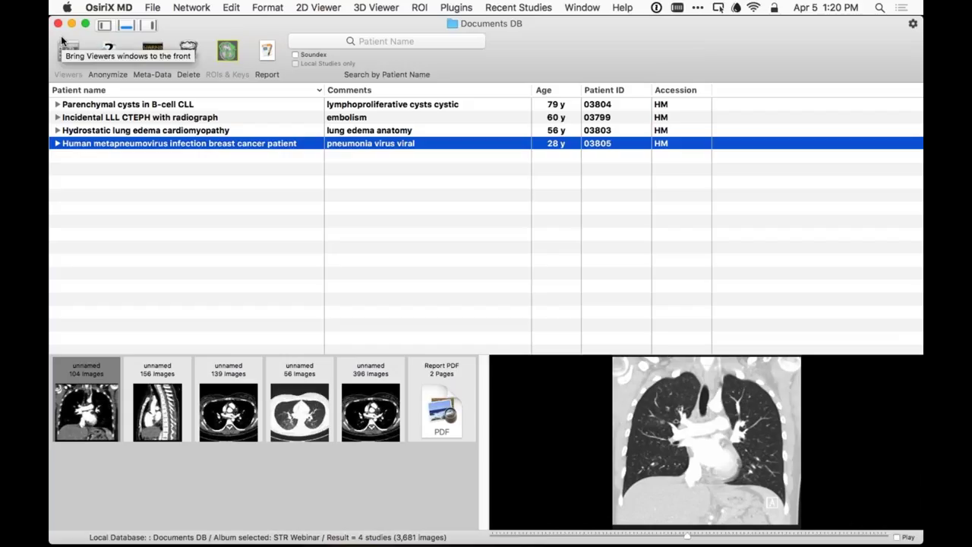
- Open the 145-image coronal series of the incidental LLL CTEPH study and survey it from the posterior ribs forward to the pulmonary arteries
click(175, 118)
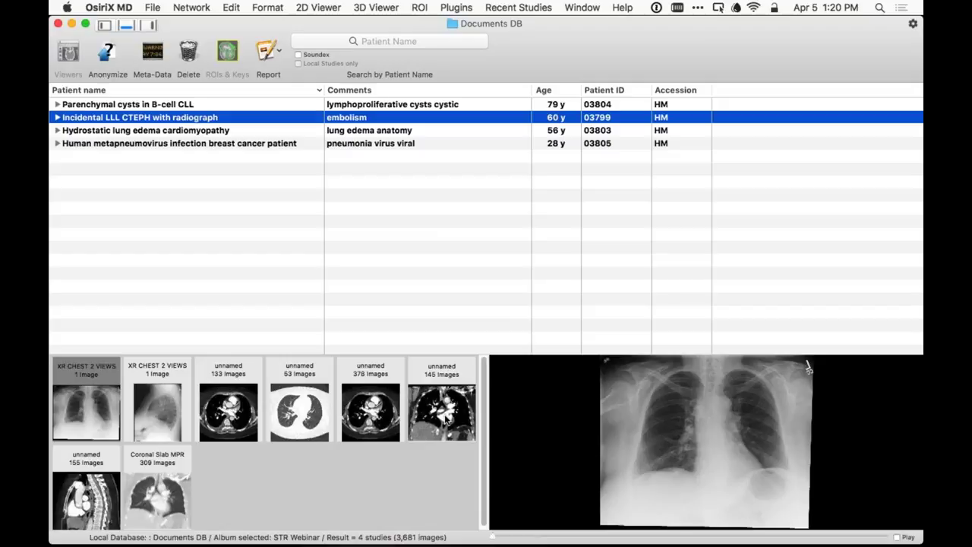
double_click(447, 418)
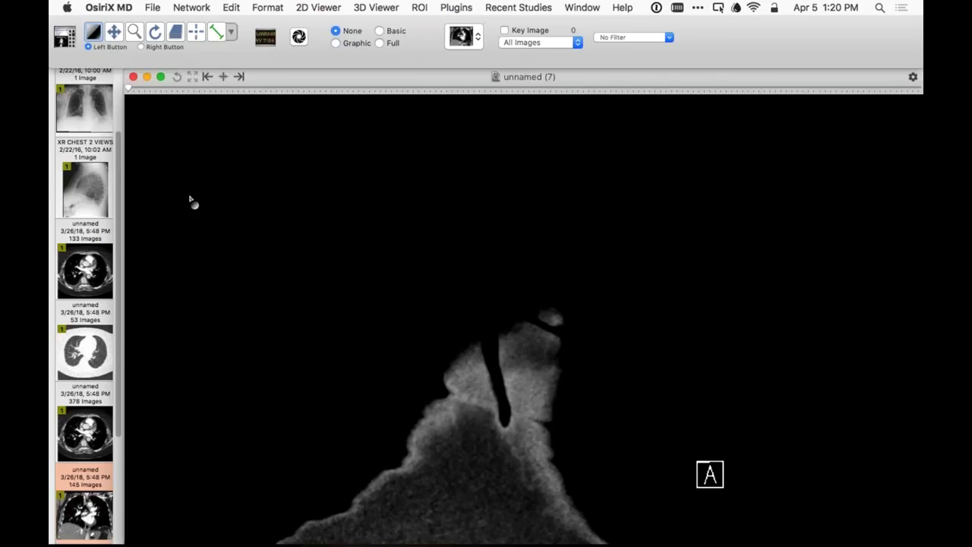
scroll(201, 220, down, 15)
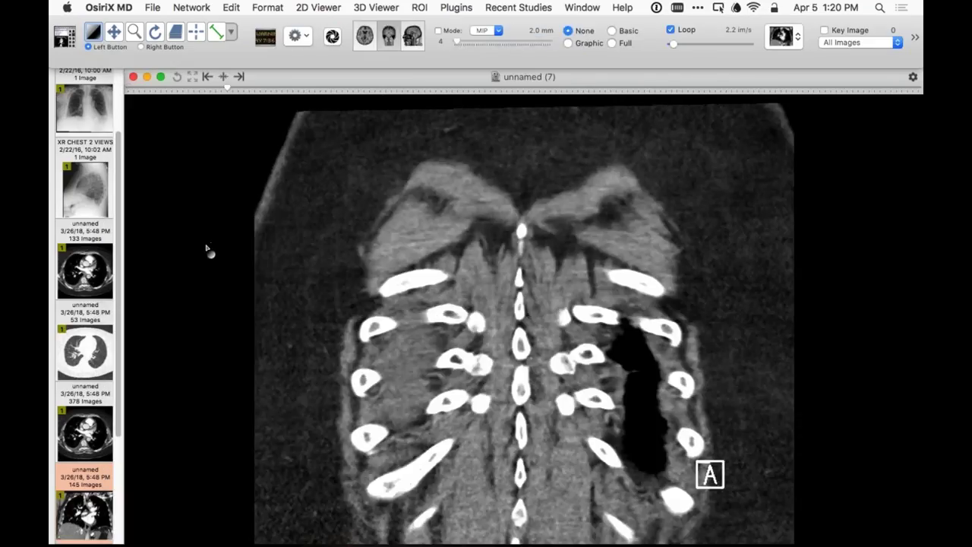
scroll(205, 262, down, 12)
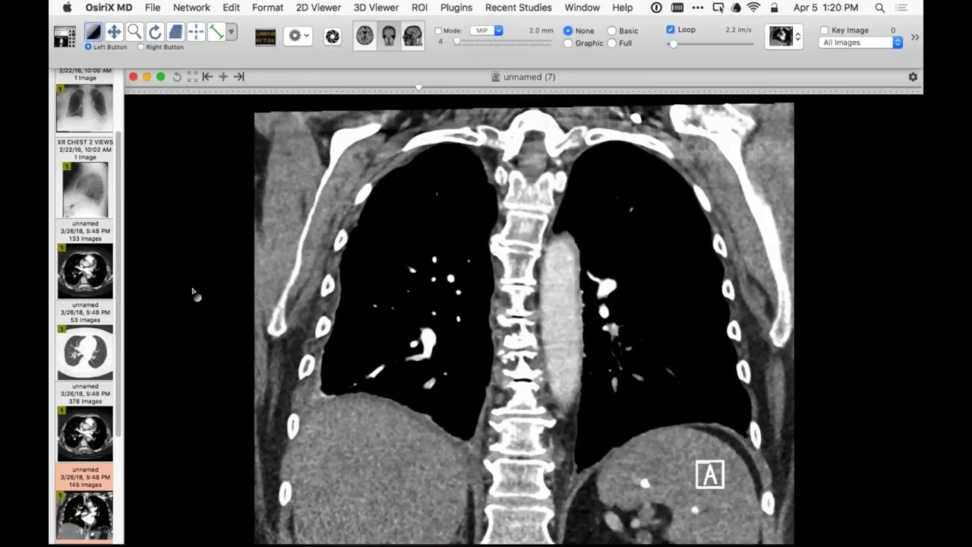
scroll(193, 293, down, 5)
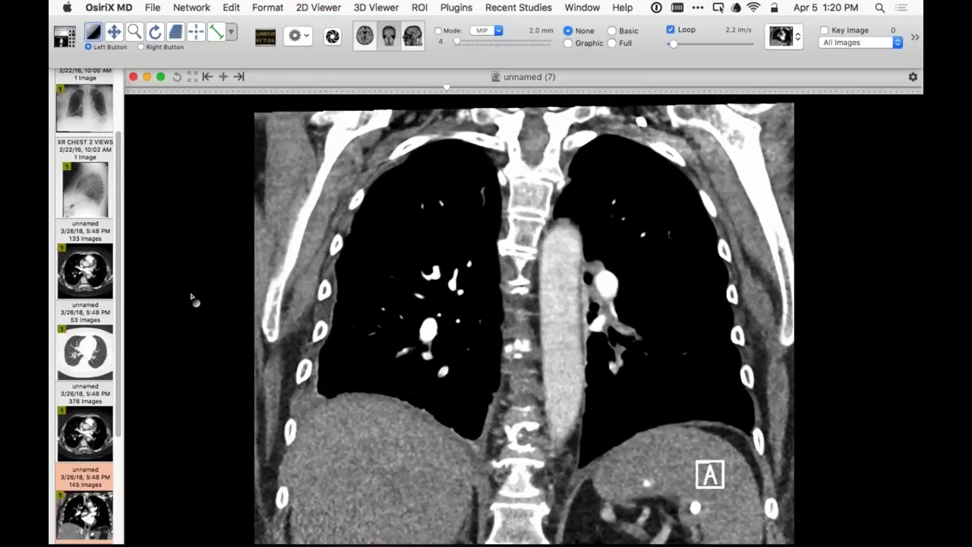
scroll(192, 300, down, 5)
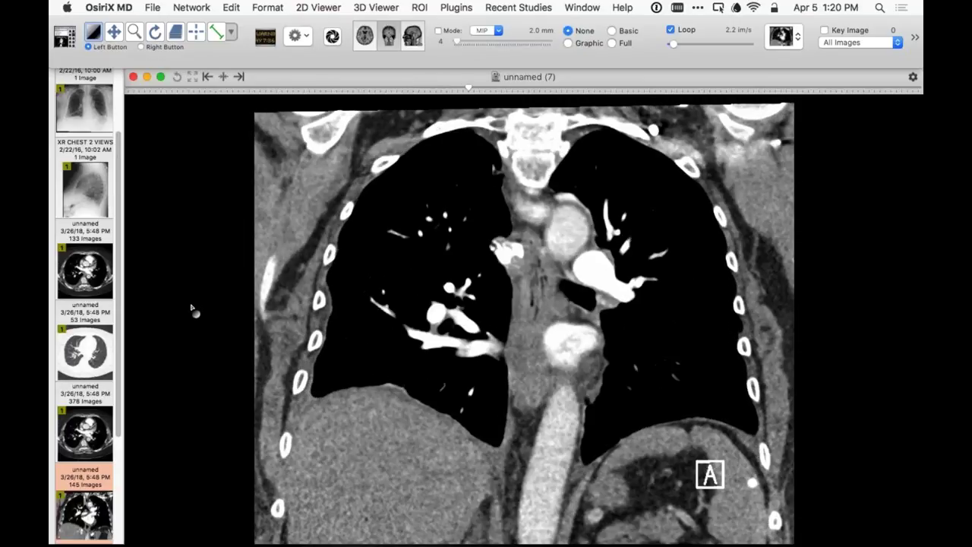
- Compare the coronal slices between the central pulmonary arteries, left atrium and descending aorta to assess the left lower lobe vessels
scroll(192, 308, down, 5)
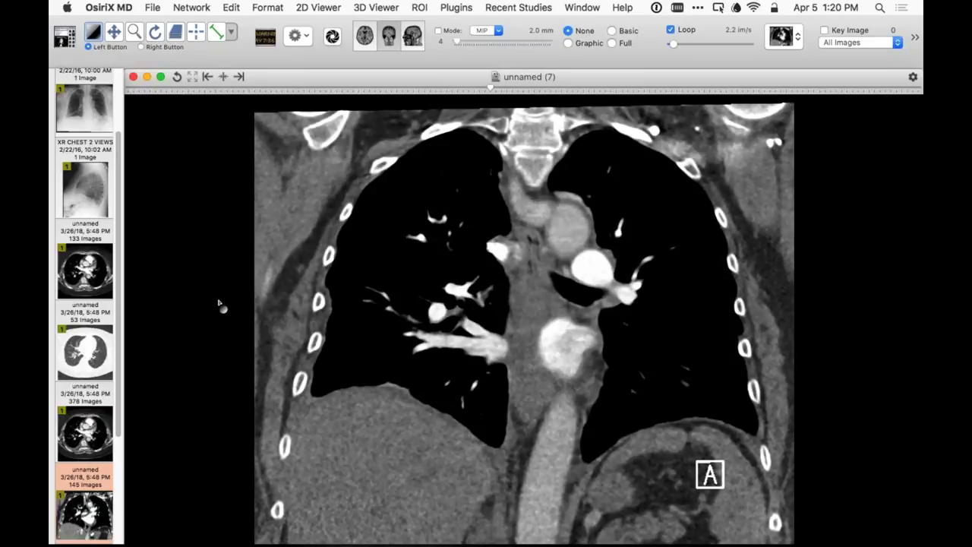
scroll(265, 336, down, 8)
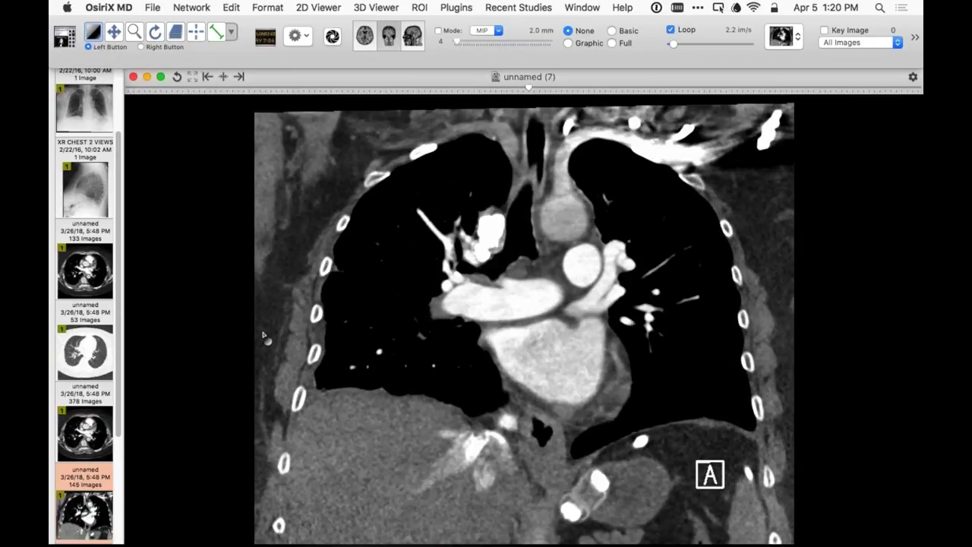
scroll(264, 336, down, 8)
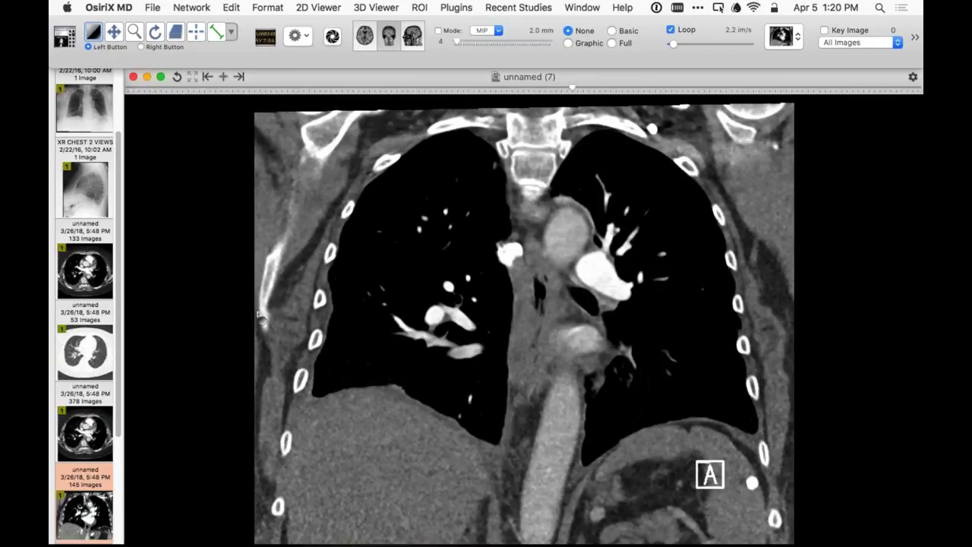
scroll(258, 313, up, 20)
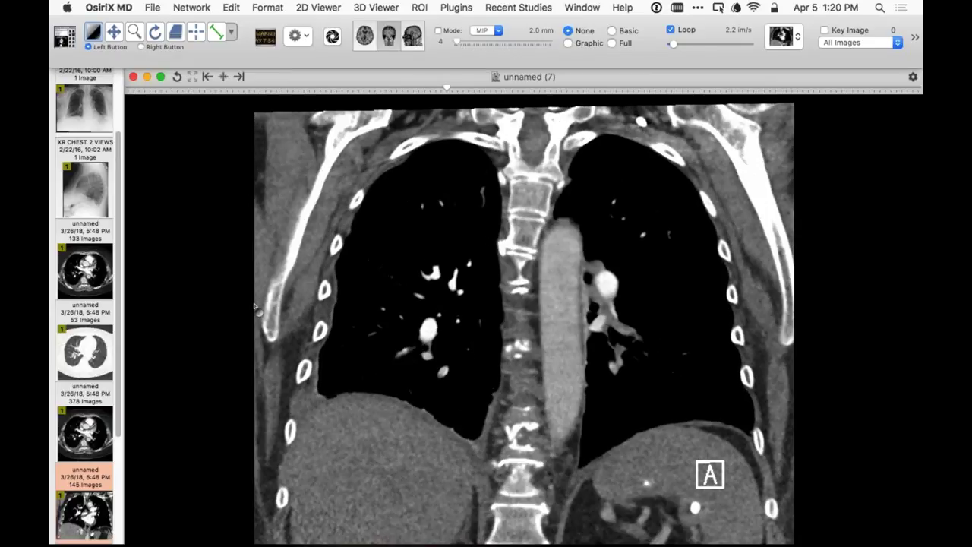
scroll(256, 307, down, 2)
- Open the 378-image axial CT series and survey it from the shoulders down to the pulmonary artery bifurcation
click(67, 429)
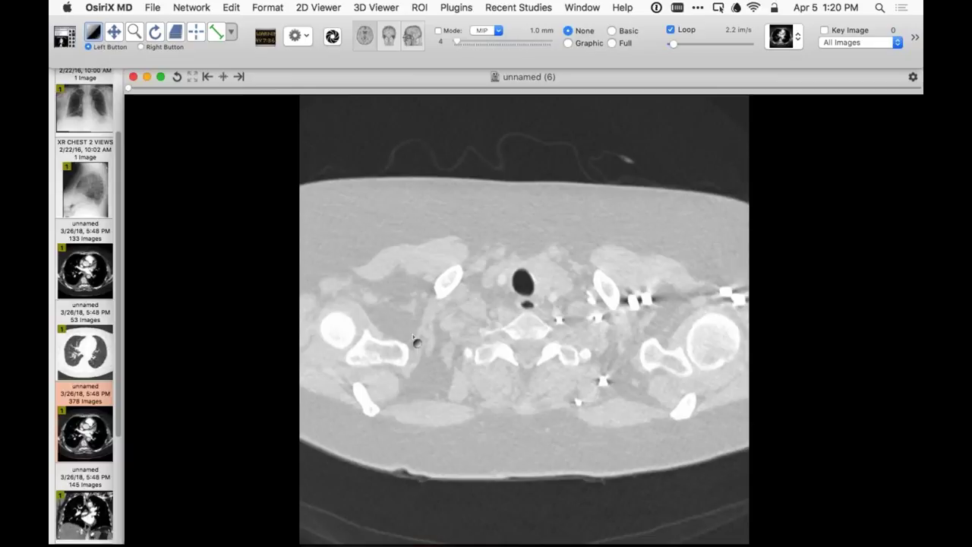
scroll(406, 352, down, 10)
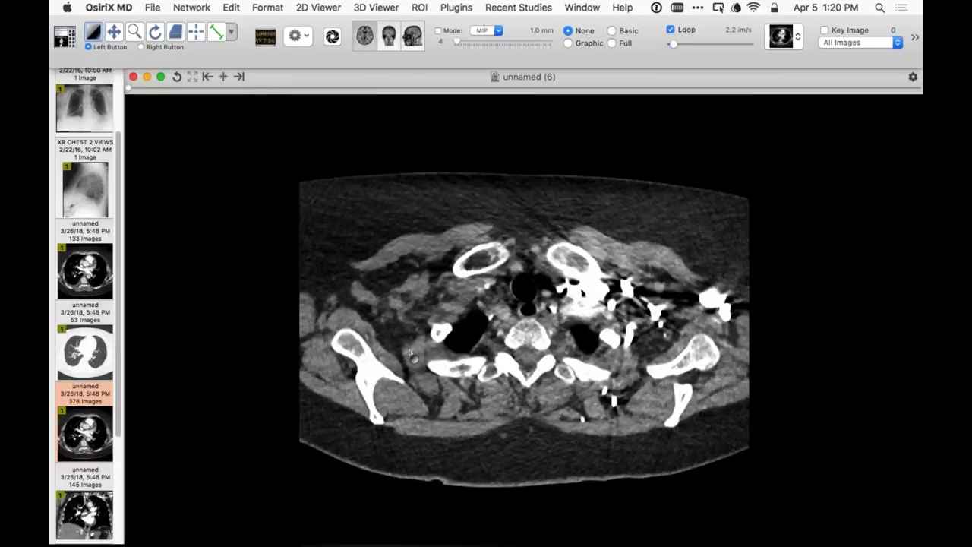
scroll(403, 373, down, 15)
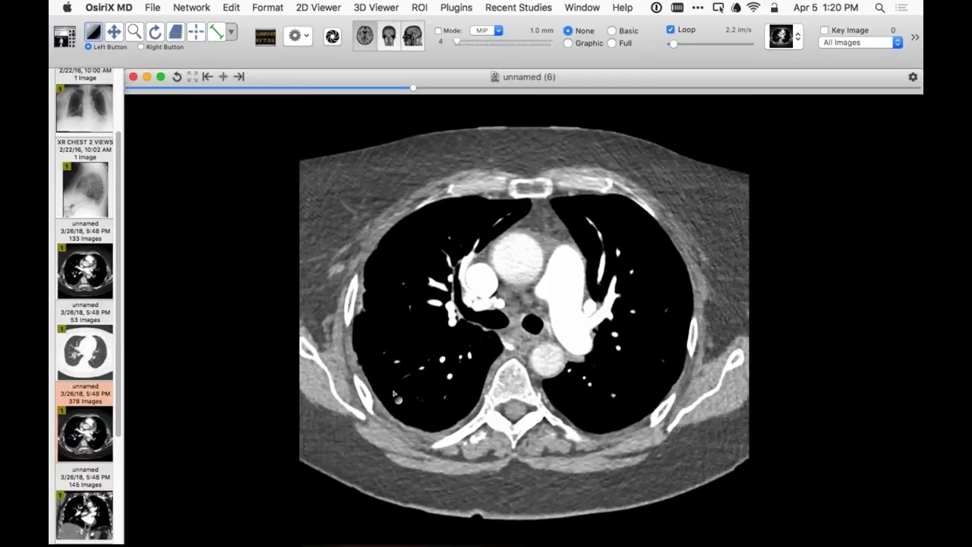
scroll(348, 355, down, 12)
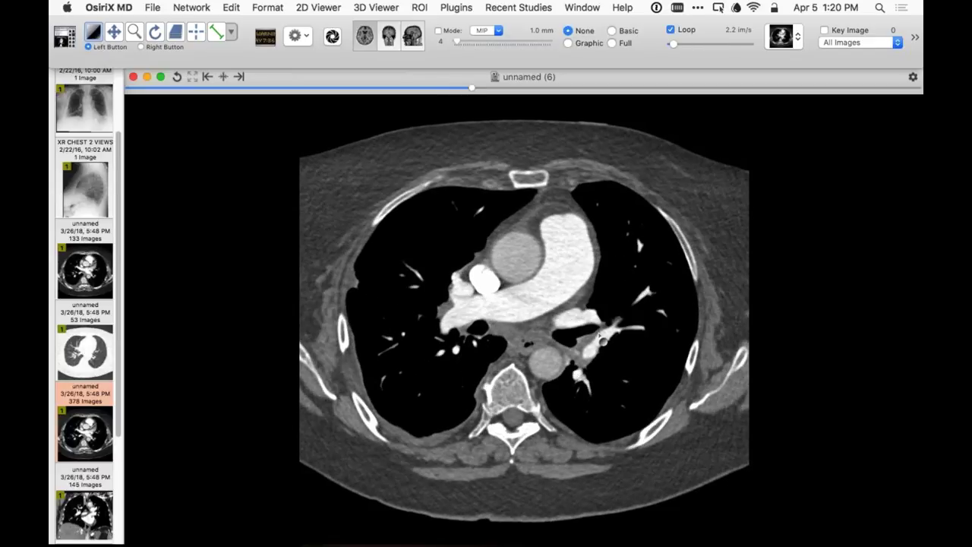
scroll(543, 366, up, 5)
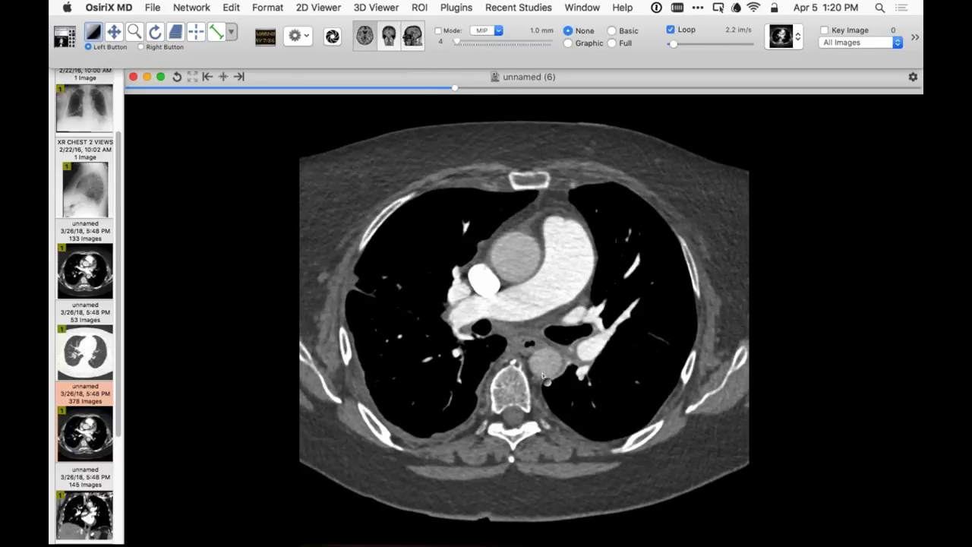
- Trace the left lower lobe pulmonary artery on the axial slices around and just below the left hilum
scroll(570, 365, down, 4)
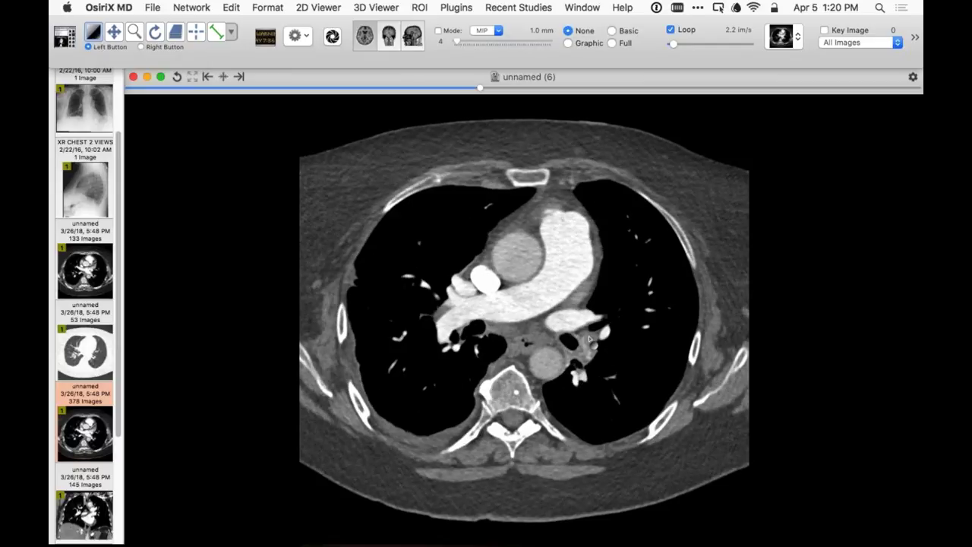
scroll(593, 399, up, 7)
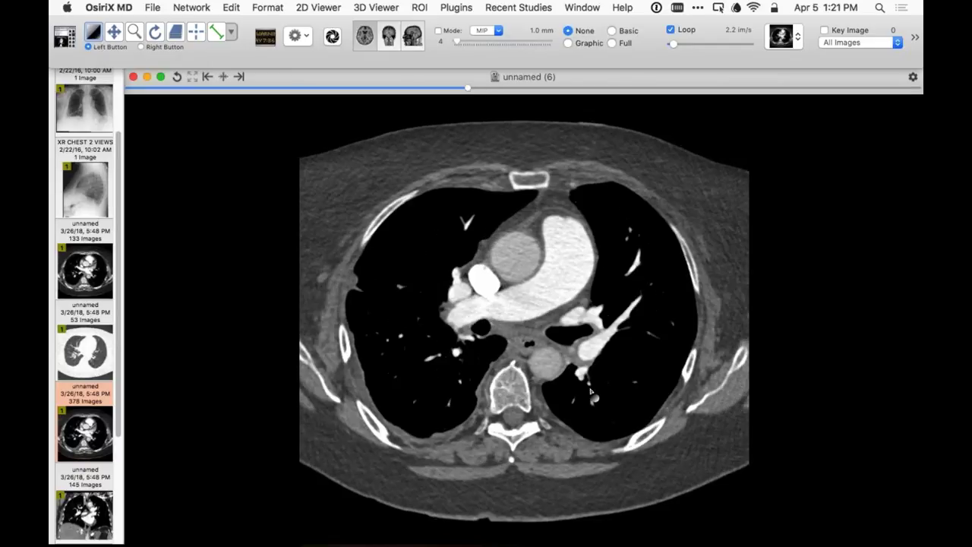
scroll(592, 397, down, 14)
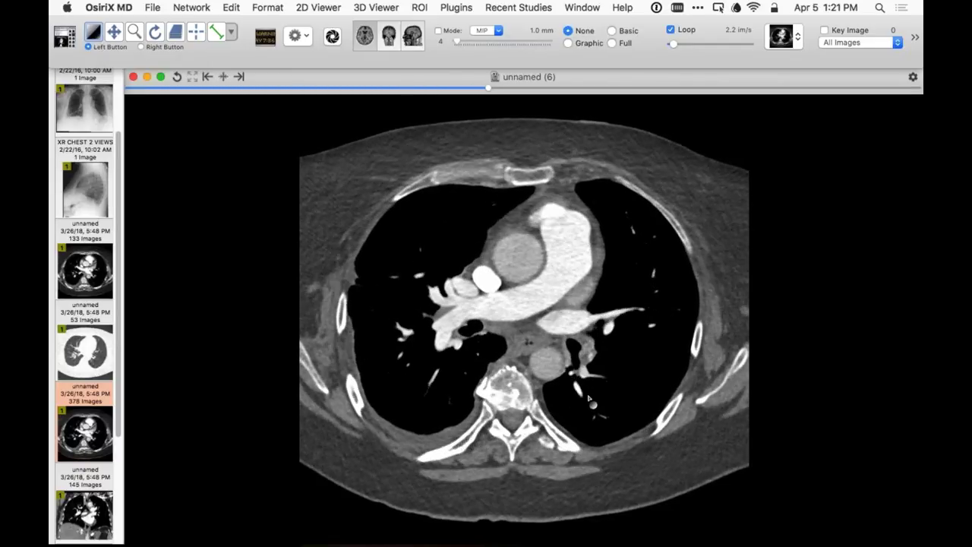
scroll(589, 401, up, 13)
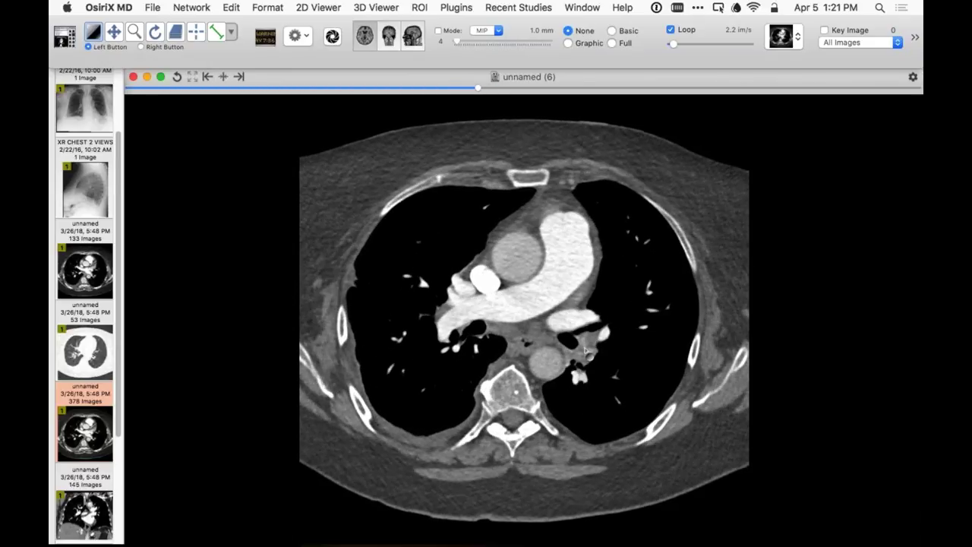
scroll(595, 368, down, 10)
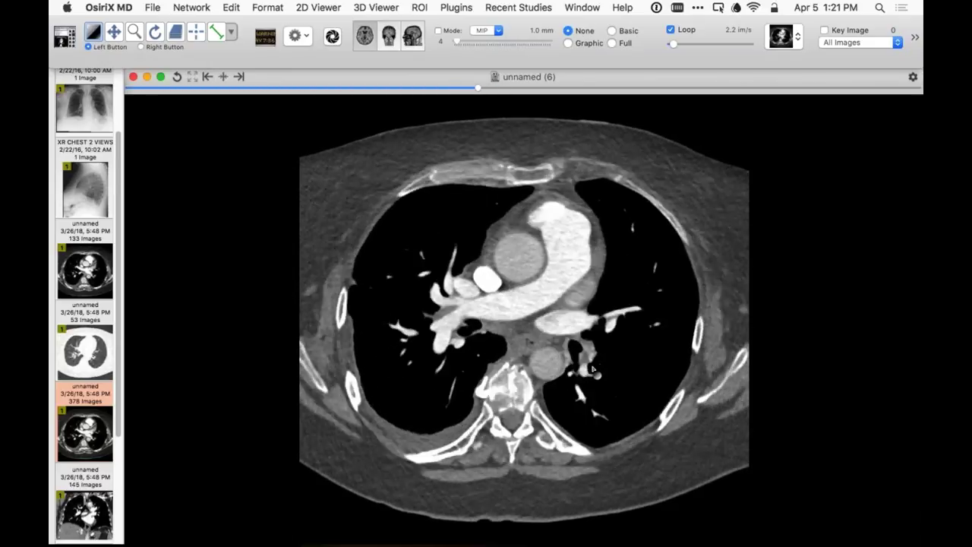
scroll(592, 374, down, 5)
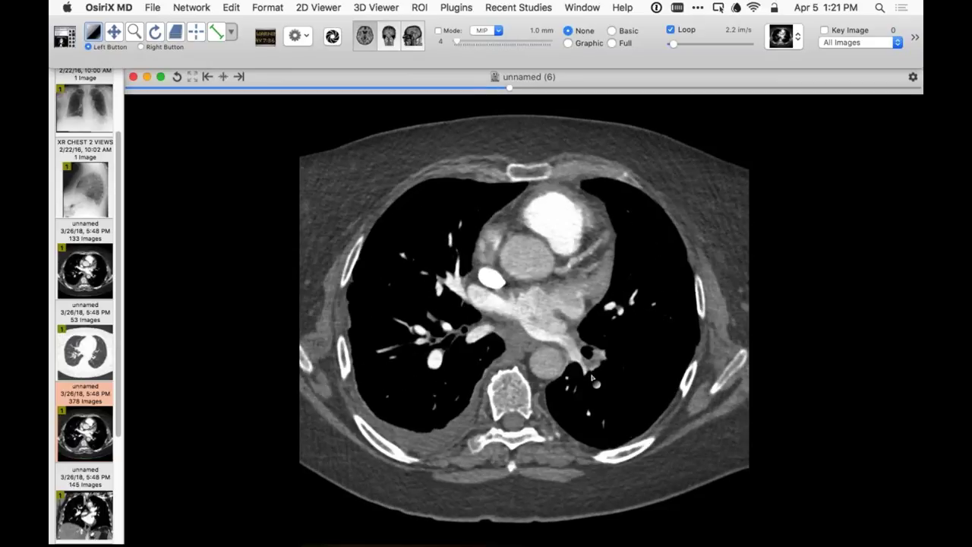
- Examine the left lower lobe branches on the axial slices at left atrium level and compare them with the right side
scroll(592, 380, down, 1)
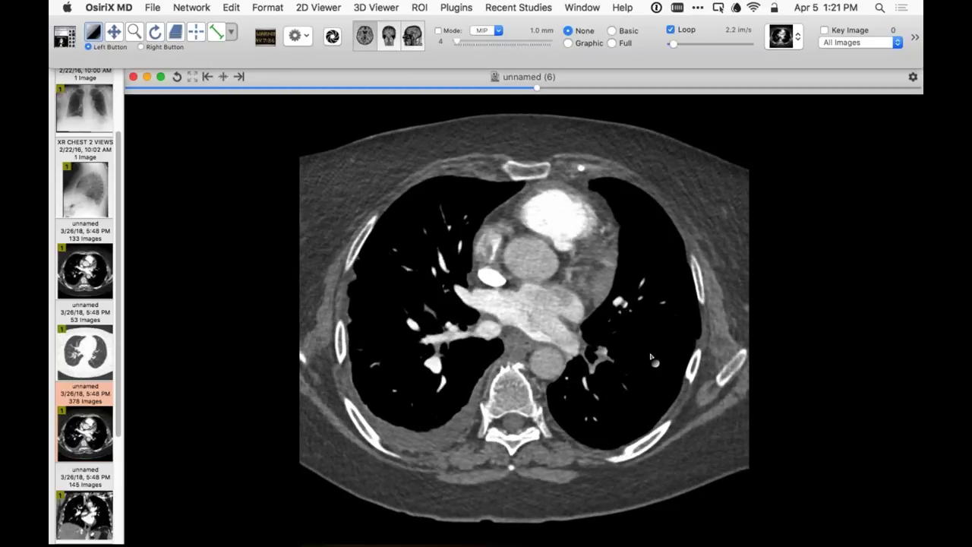
scroll(649, 358, down, 3)
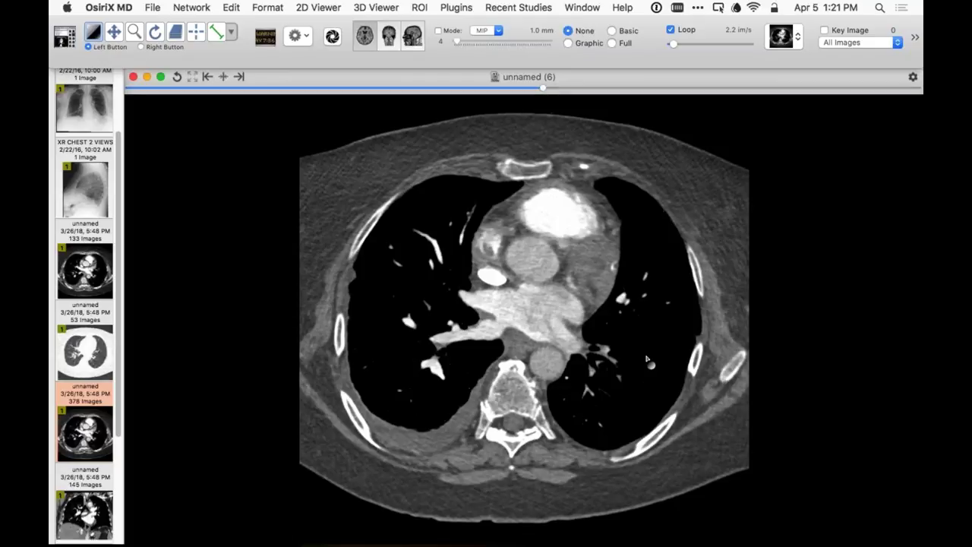
scroll(647, 356, up, 3)
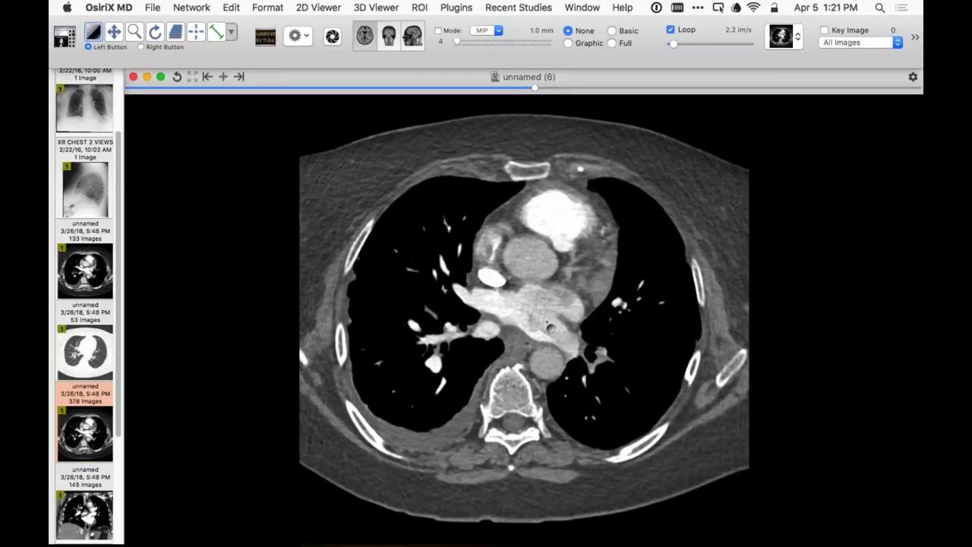
scroll(549, 465, up, 5)
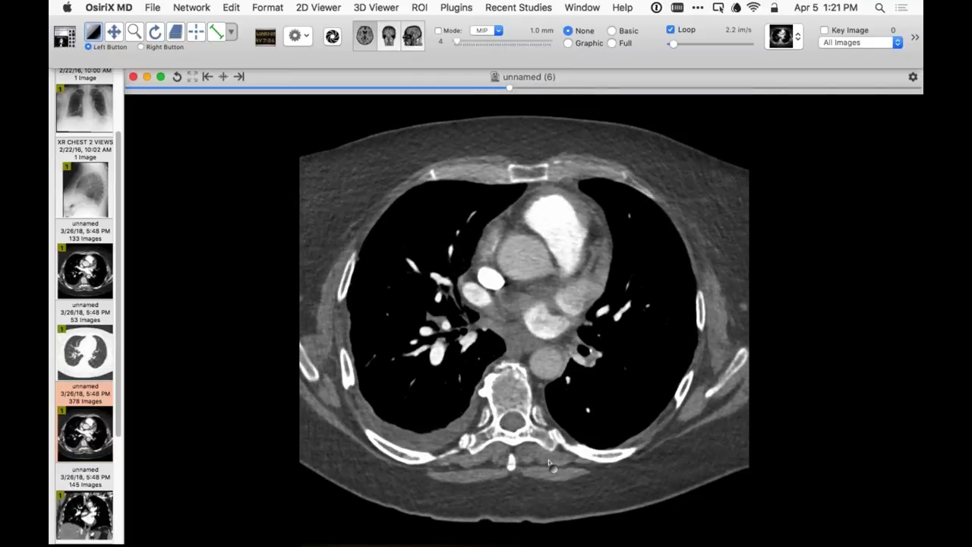
scroll(553, 449, down, 5)
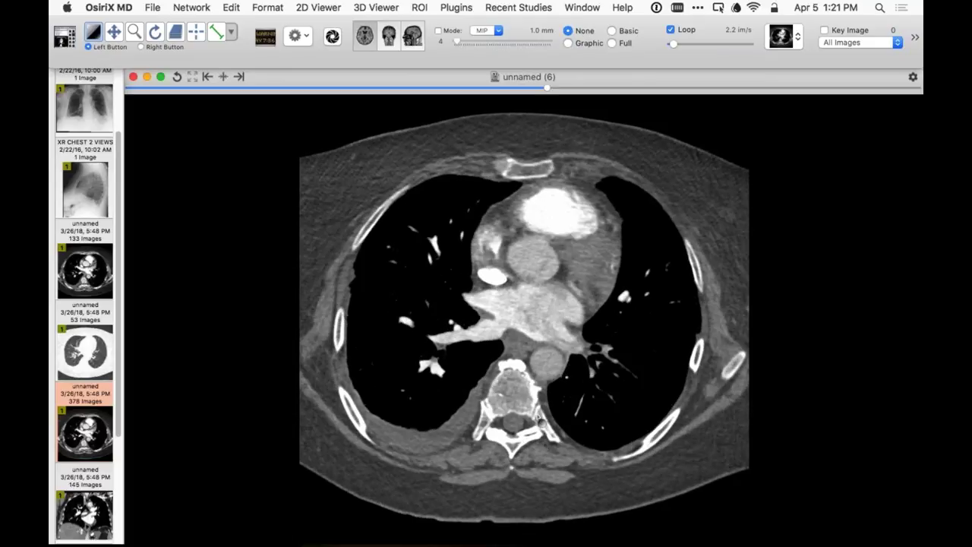
scroll(539, 421, down, 5)
scroll(539, 425, down, 7)
scroll(538, 423, up, 3)
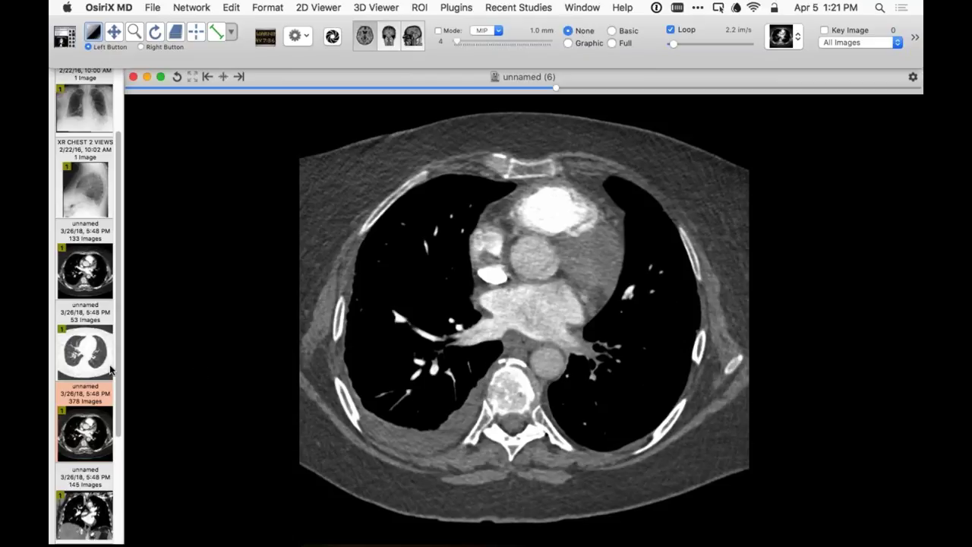
- Open the frontal XR CHEST 2 VIEWS radiograph beside the axial CT and inspect it in full-screen view
scroll(103, 253, up, 5)
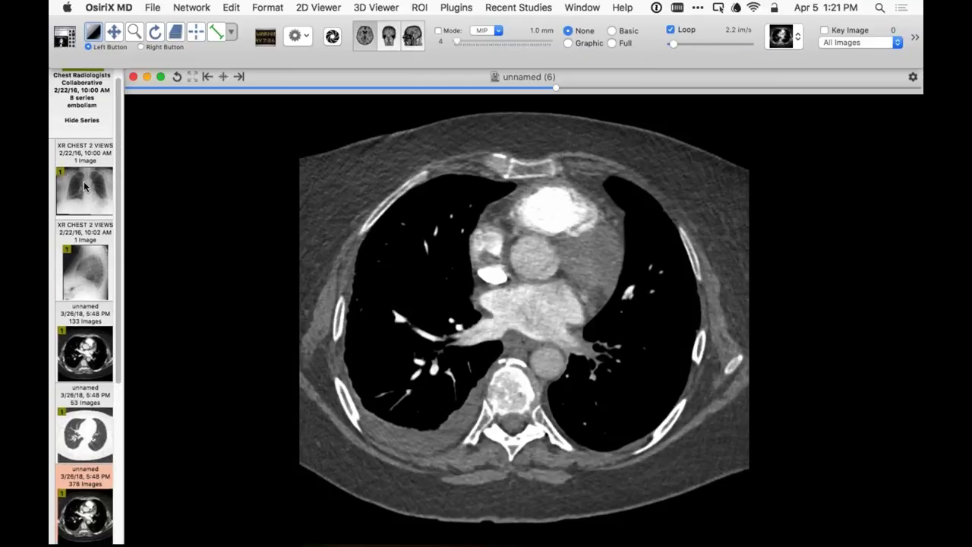
click(107, 196)
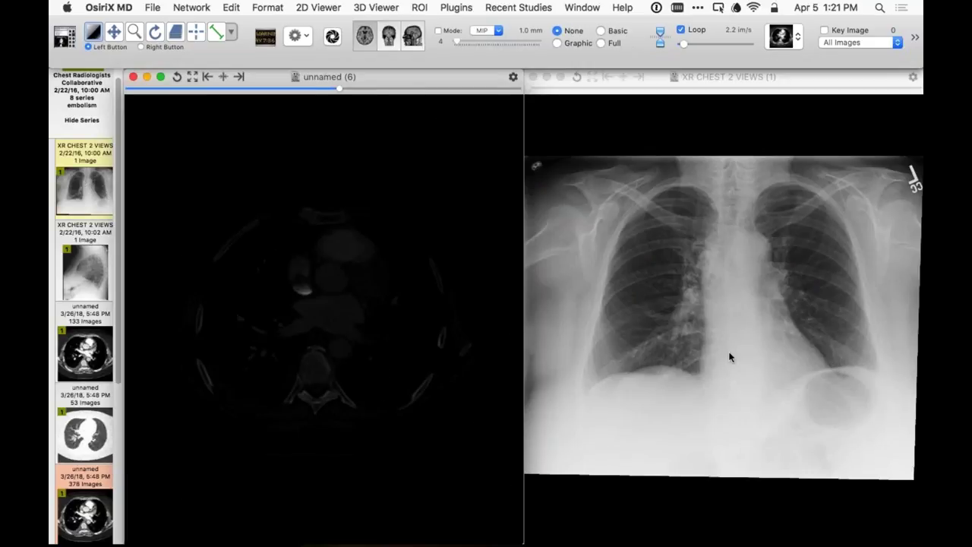
double_click(704, 354)
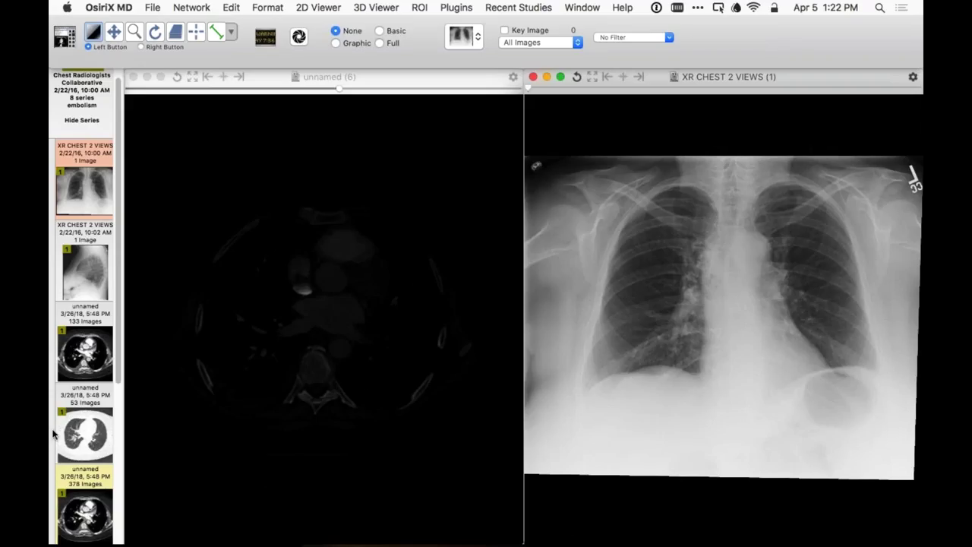
scroll(91, 448, down, 2)
scroll(91, 448, down, 5)
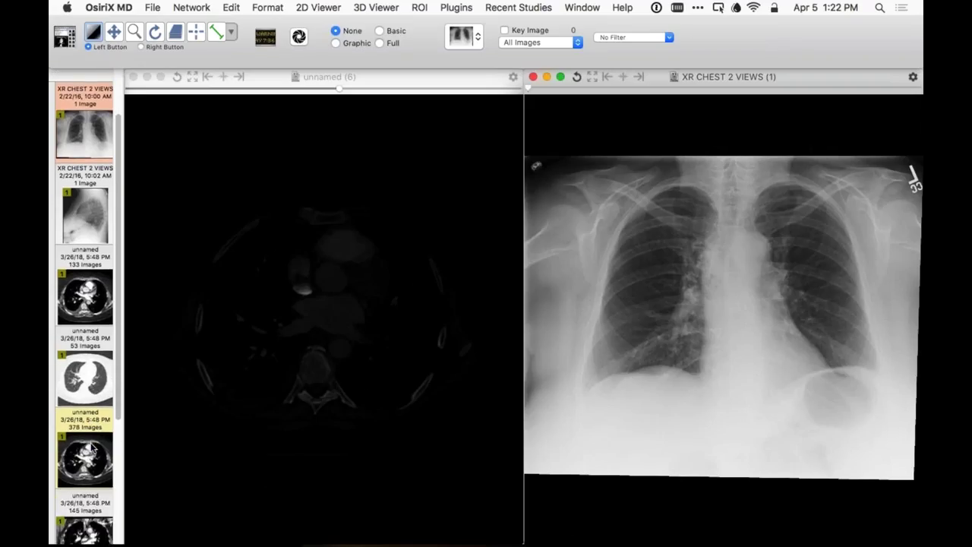
scroll(92, 447, down, 3)
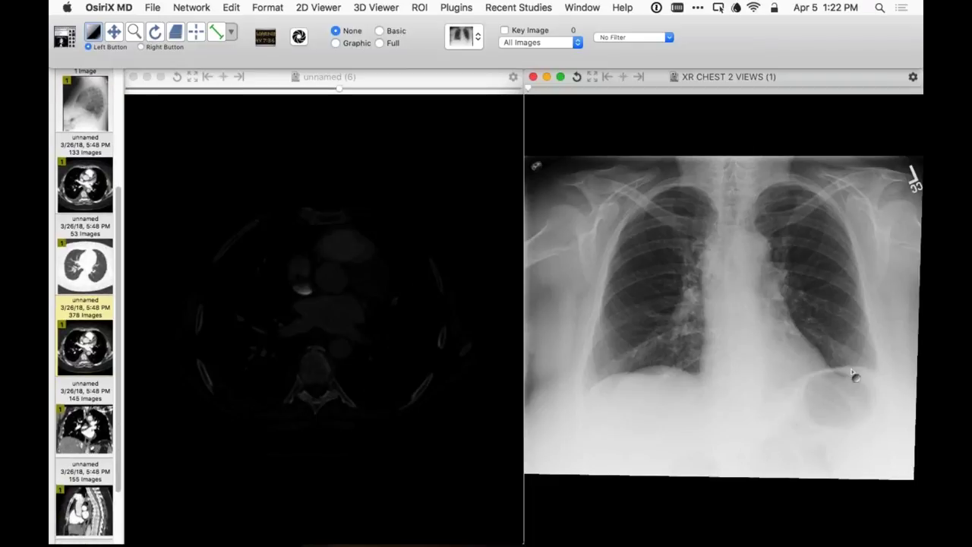
double_click(725, 384)
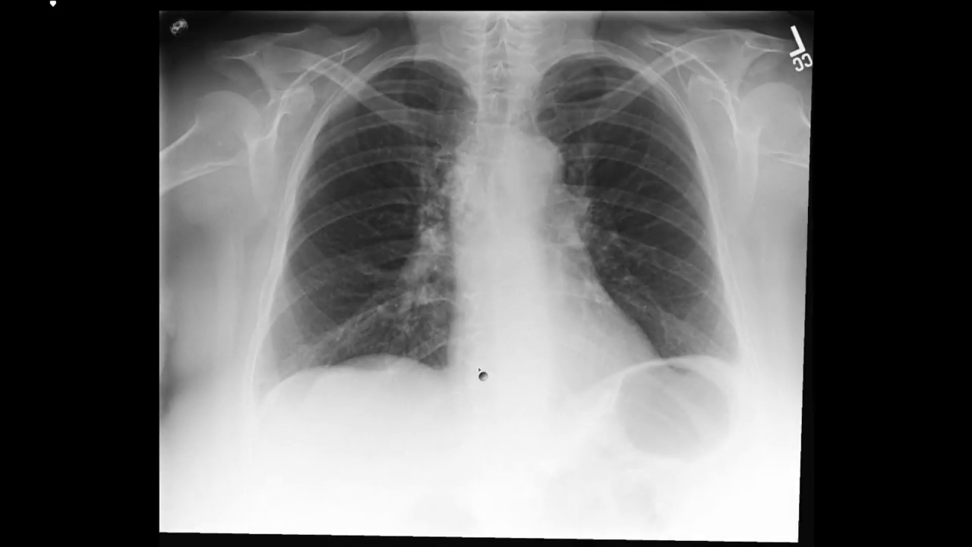
double_click(488, 450)
- Return to the 378-image axial CT beside the radiograph and apply a soft-tissue window preset to it
drag(105, 430, 328, 314)
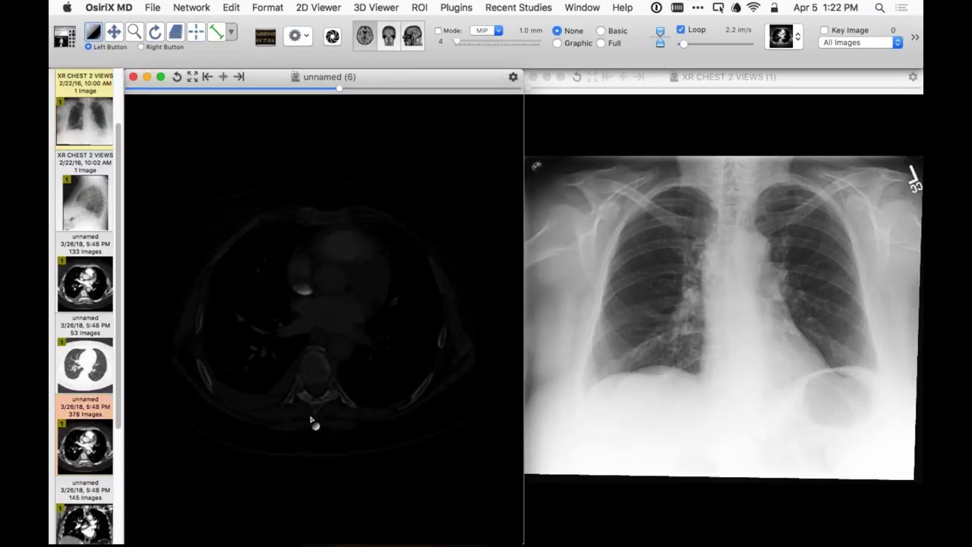
key(1)
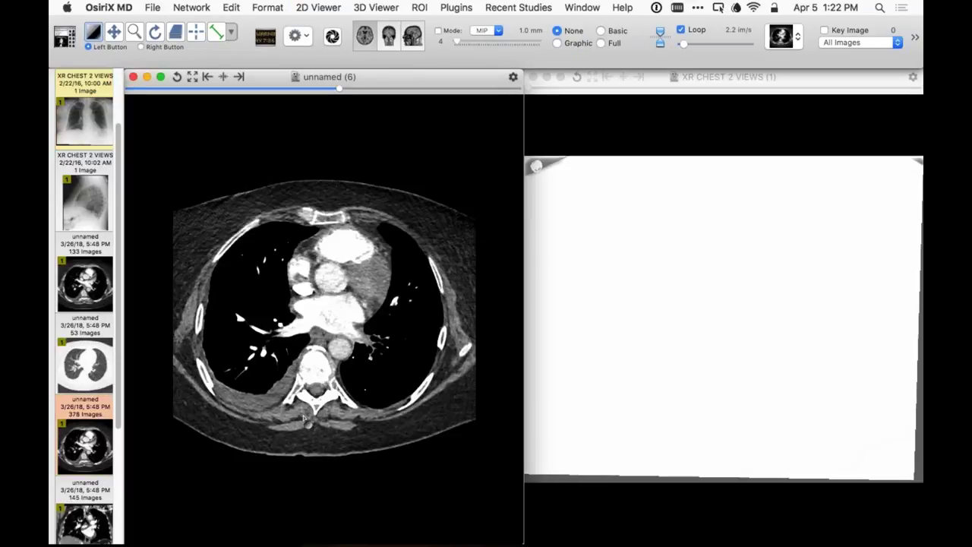
- Examine the soft-tissue axial CT from left atrium level up to the left pulmonary artery at the hilum
scroll(306, 418, up, 5)
scroll(380, 318, down, 10)
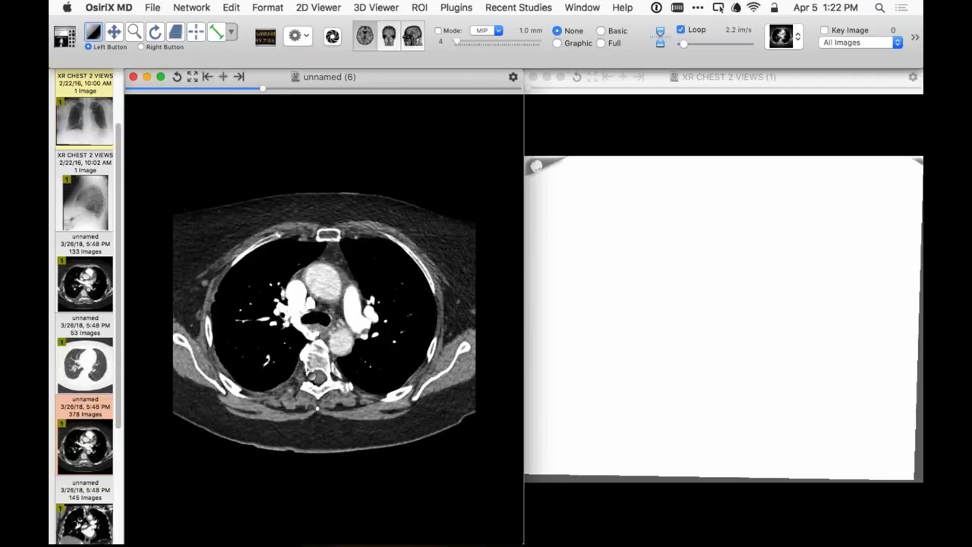
drag(381, 317, 335, 374)
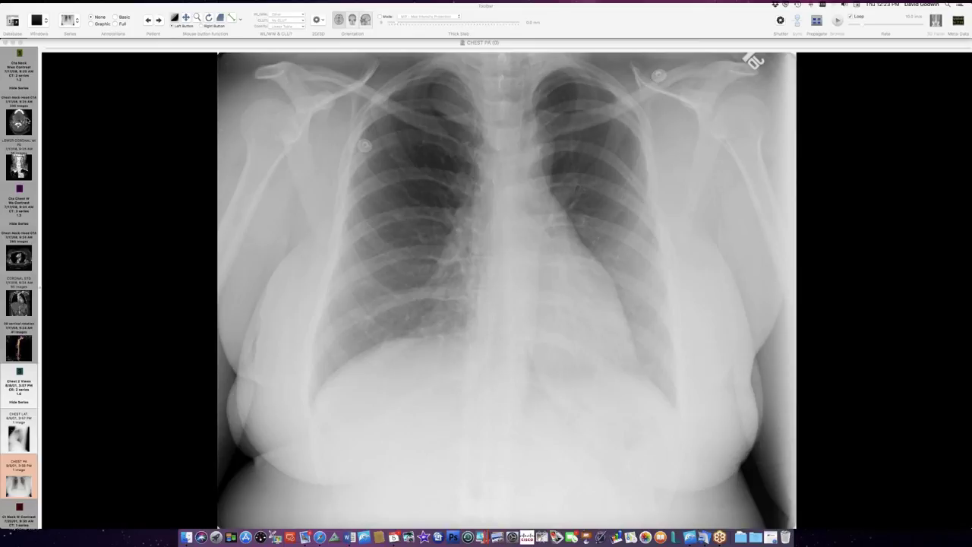
- Open the Chest-Neck-Head CTA series and trace the aorta from pulmonary artery level up into the neck
click(20, 121)
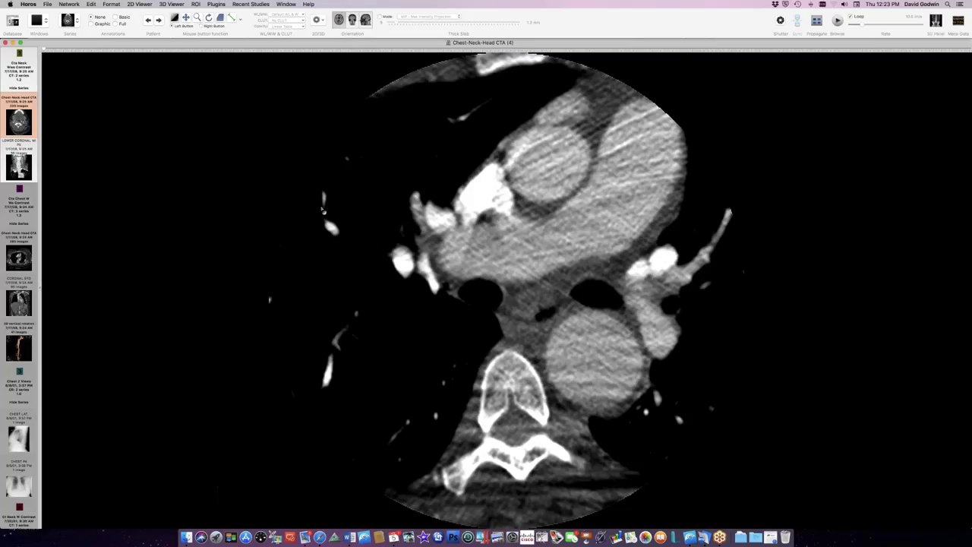
scroll(322, 211, down, 10)
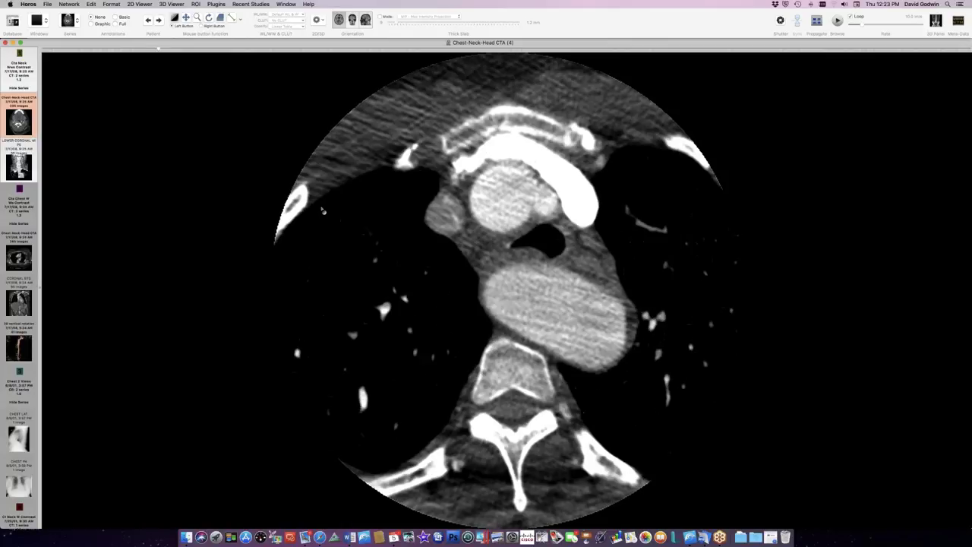
scroll(322, 211, down, 10)
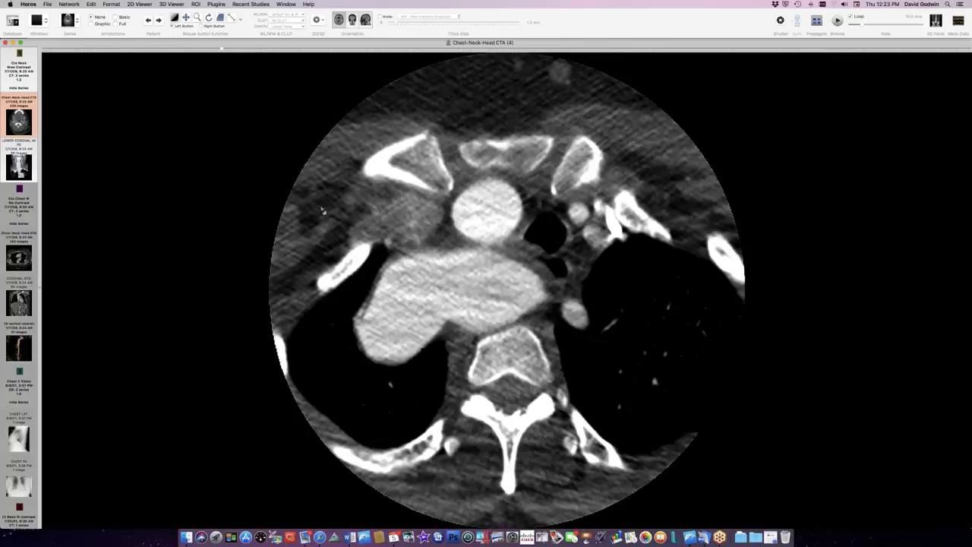
scroll(322, 210, down, 10)
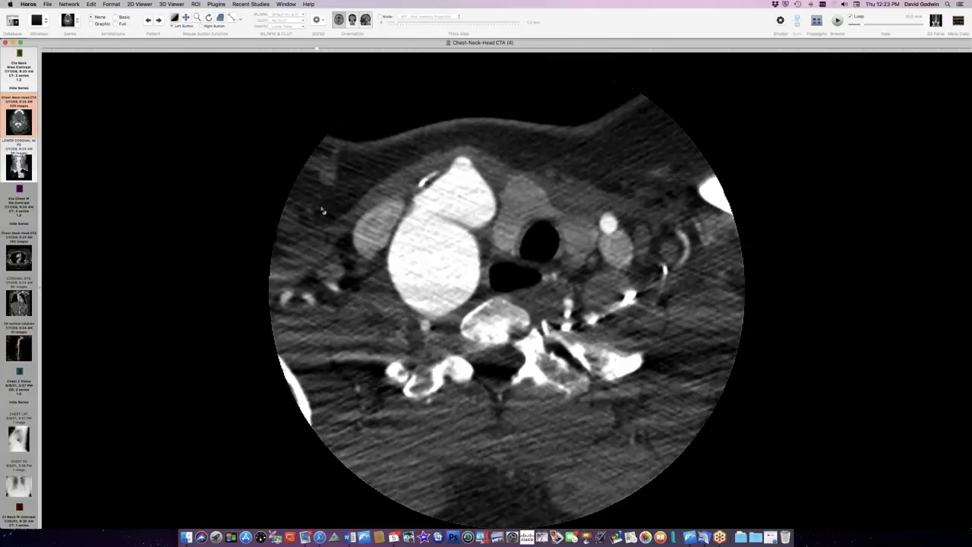
scroll(322, 211, down, 10)
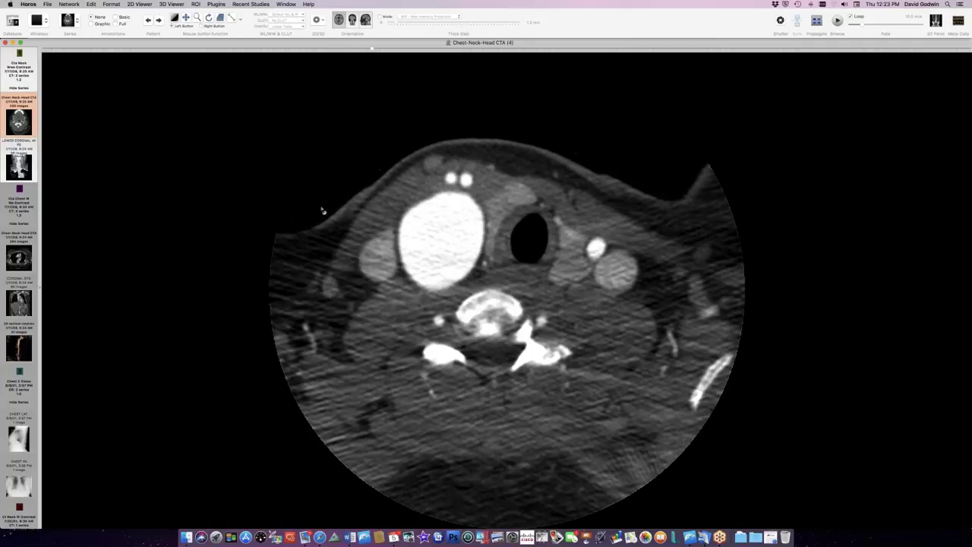
- Trace the large vessel in the right neck back down through the thoracic inlet to the aortic arch
scroll(322, 210, up, 10)
scroll(322, 210, up, 5)
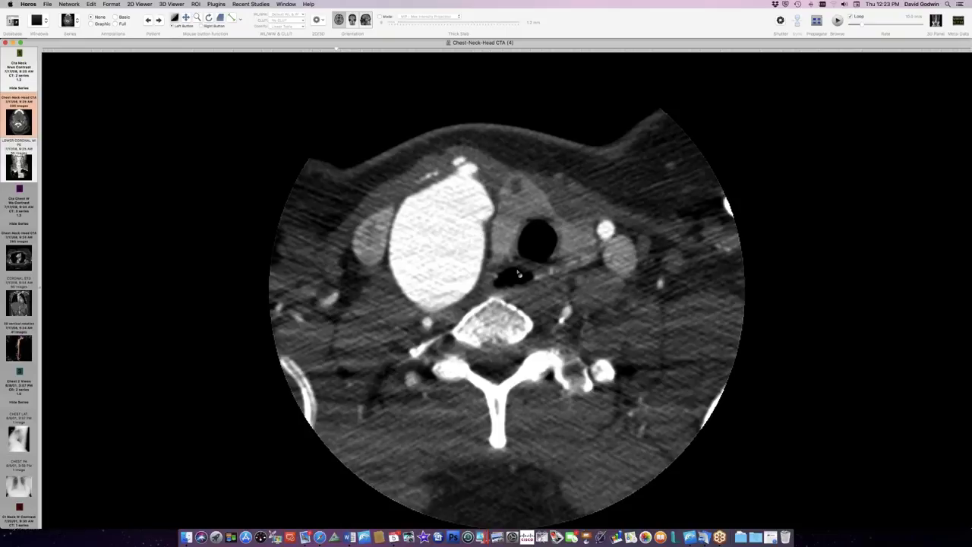
scroll(519, 273, up, 10)
scroll(519, 273, up, 15)
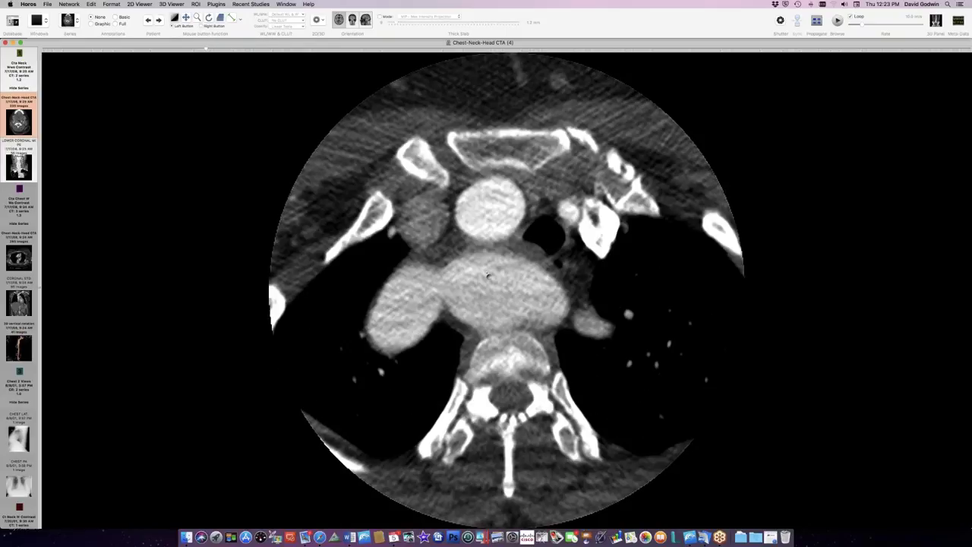
scroll(488, 276, up, 8)
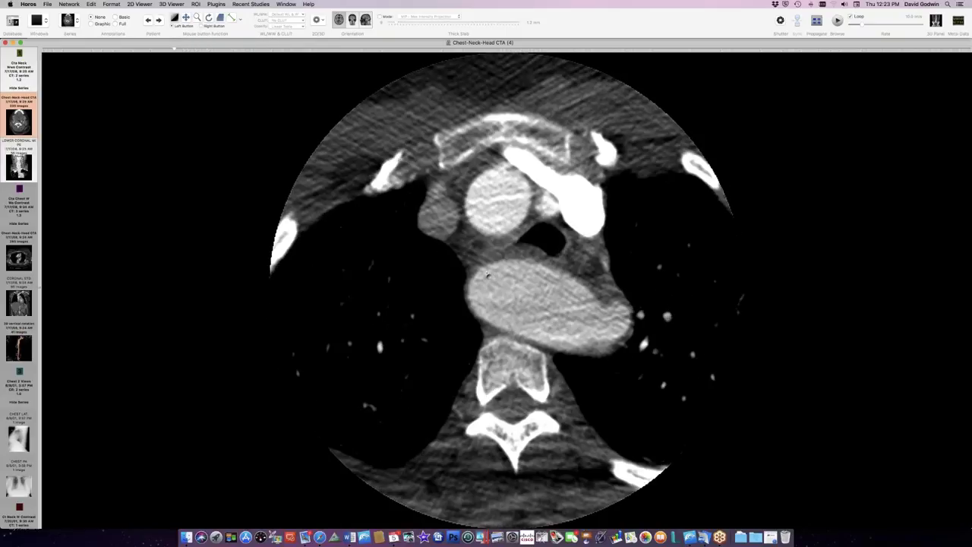
- Examine the axial CTA slices down to the pulmonary artery bifurcation and back up to the clavicular heads, following the aortic arch
scroll(575, 306, down, 3)
scroll(603, 313, down, 5)
scroll(602, 313, up, 20)
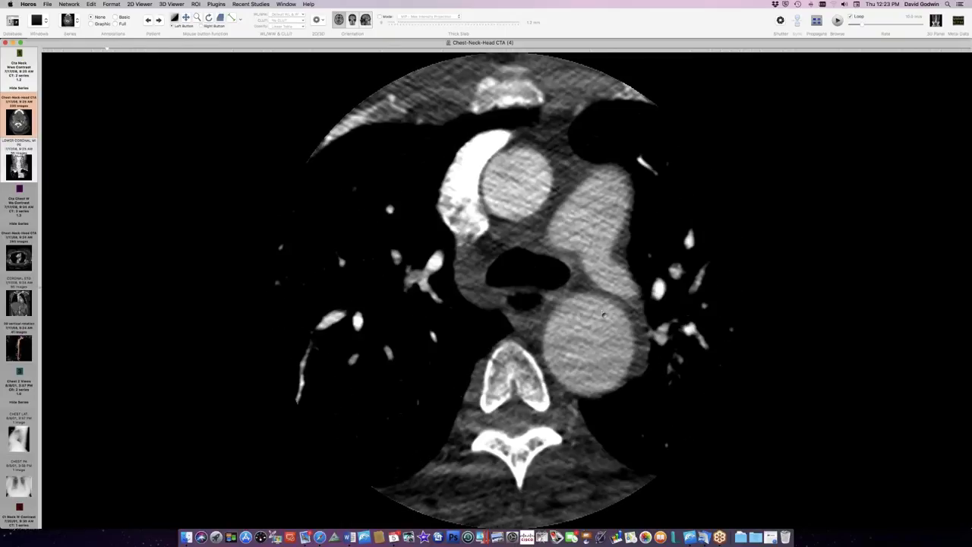
scroll(602, 313, up, 10)
scroll(603, 313, down, 15)
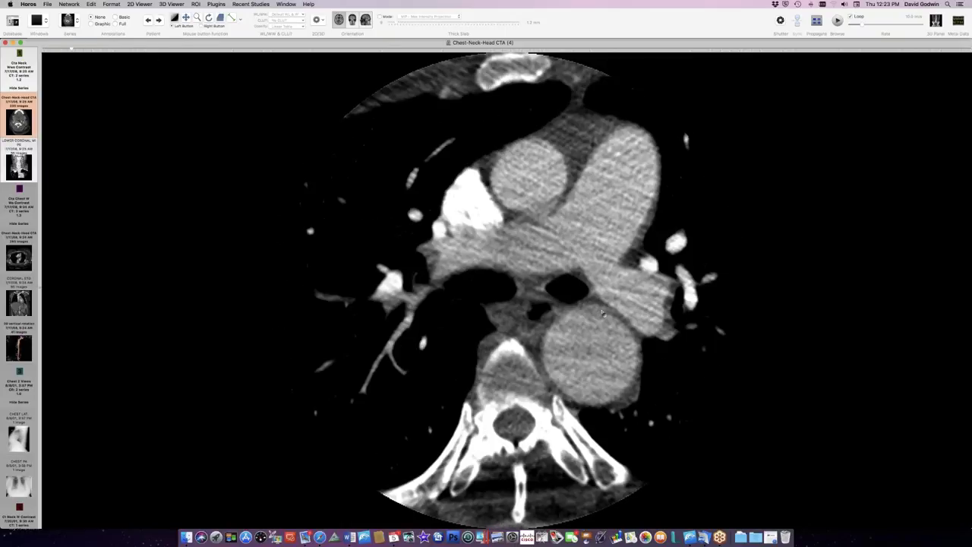
scroll(602, 313, down, 20)
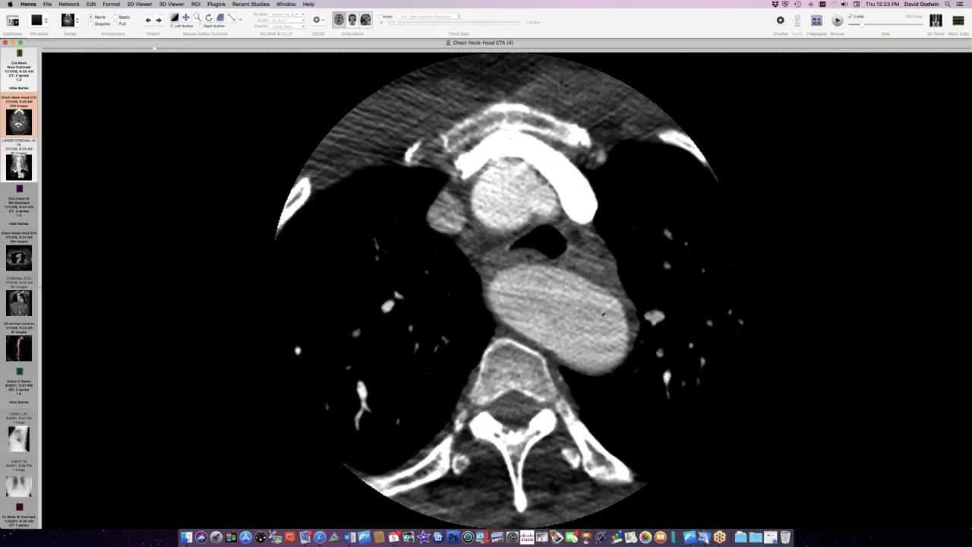
scroll(603, 313, down, 15)
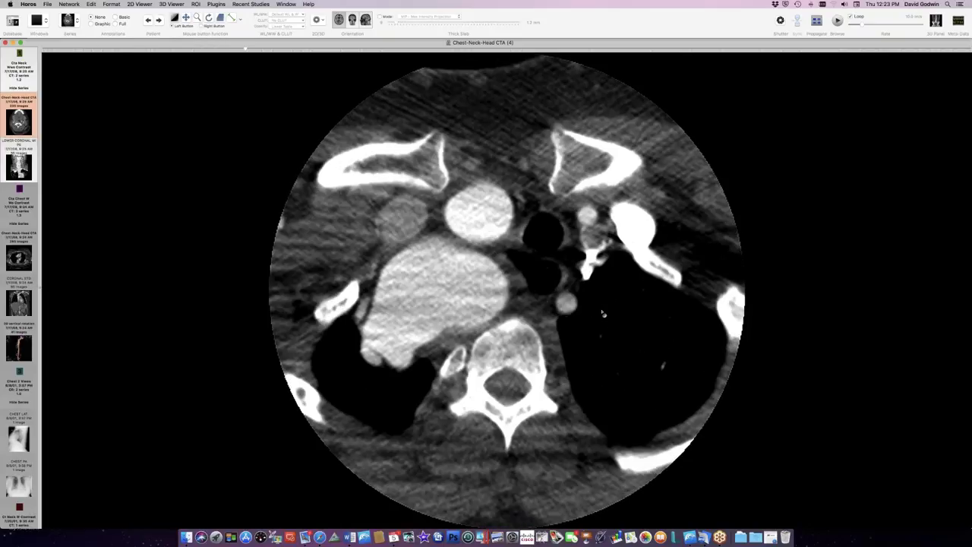
scroll(602, 314, up, 20)
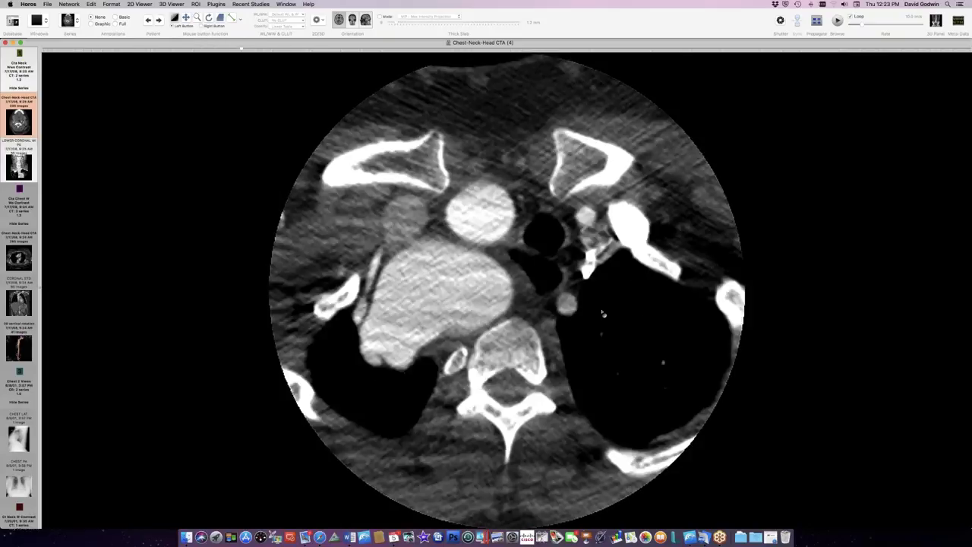
- Open the CORONAL STD series and follow the aorta from the front of the chest back to the descending segment
click(26, 304)
scroll(322, 272, down, 20)
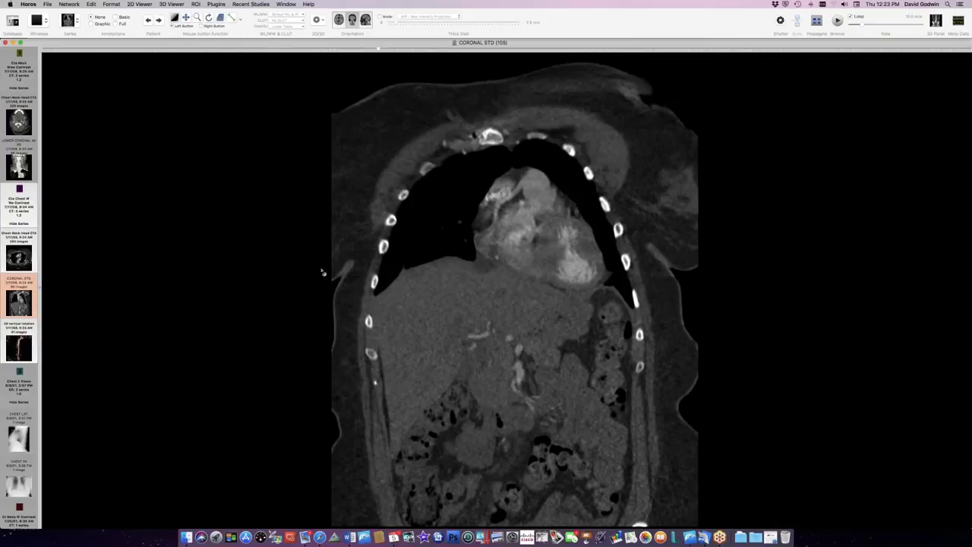
scroll(322, 272, down, 15)
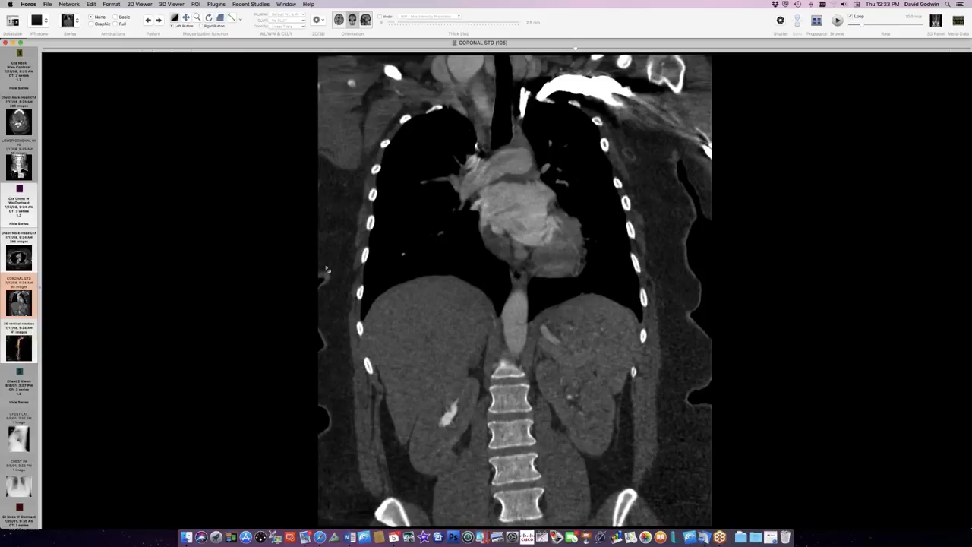
scroll(327, 269, up, 3)
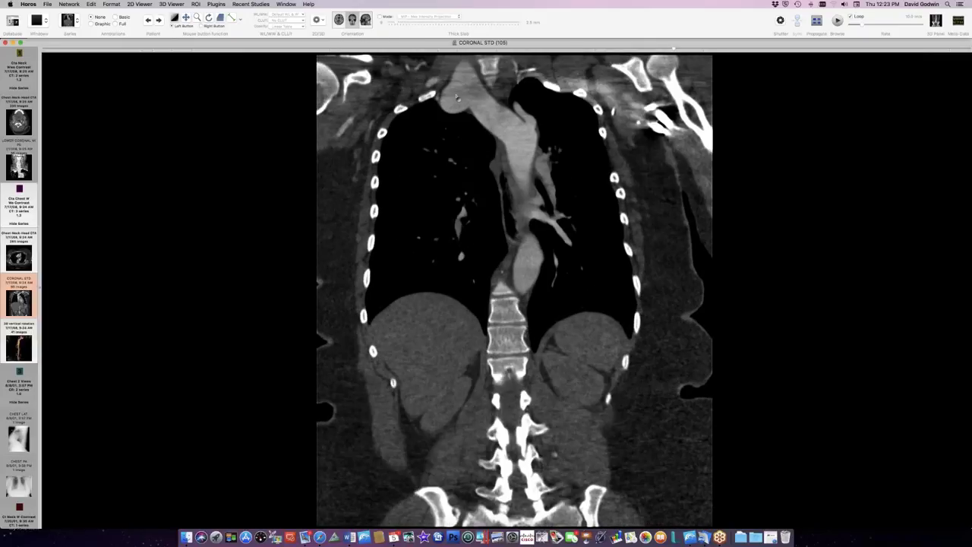
scroll(454, 101, down, 5)
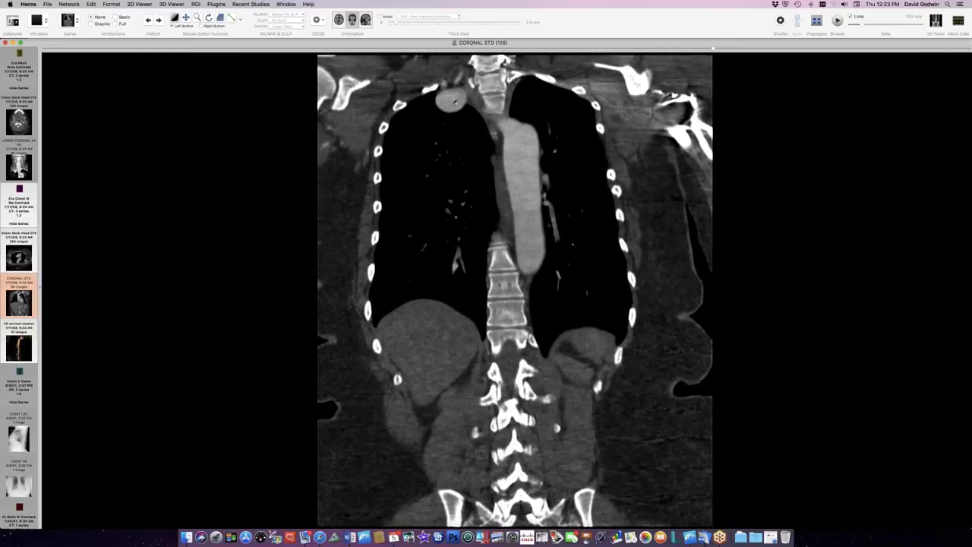
scroll(456, 114, up, 8)
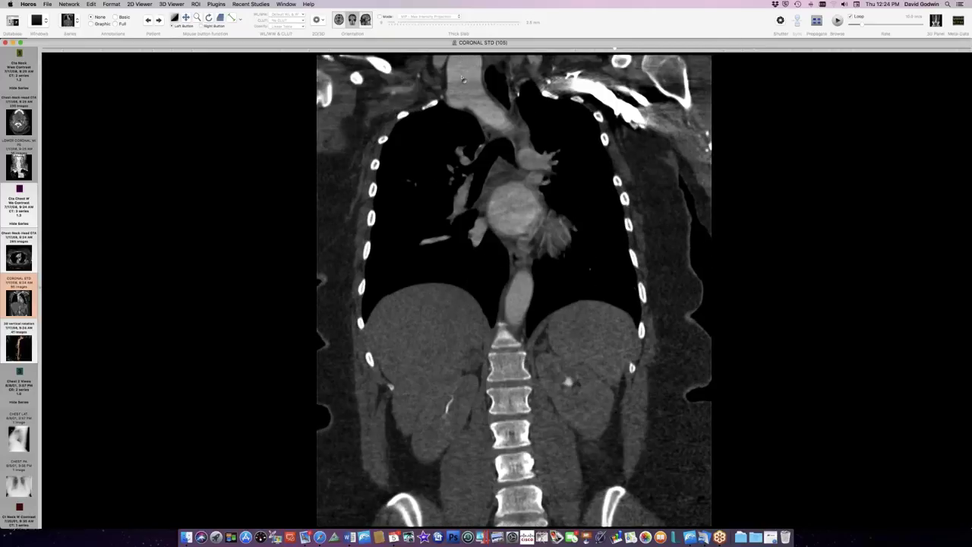
- Re-examine the aortic arch near the trachea on the mid-chest coronal slices and open the CHEST PA radiograph
scroll(462, 79, down, 5)
scroll(462, 79, up, 5)
scroll(462, 79, down, 8)
scroll(462, 79, up, 5)
scroll(462, 79, up, 6)
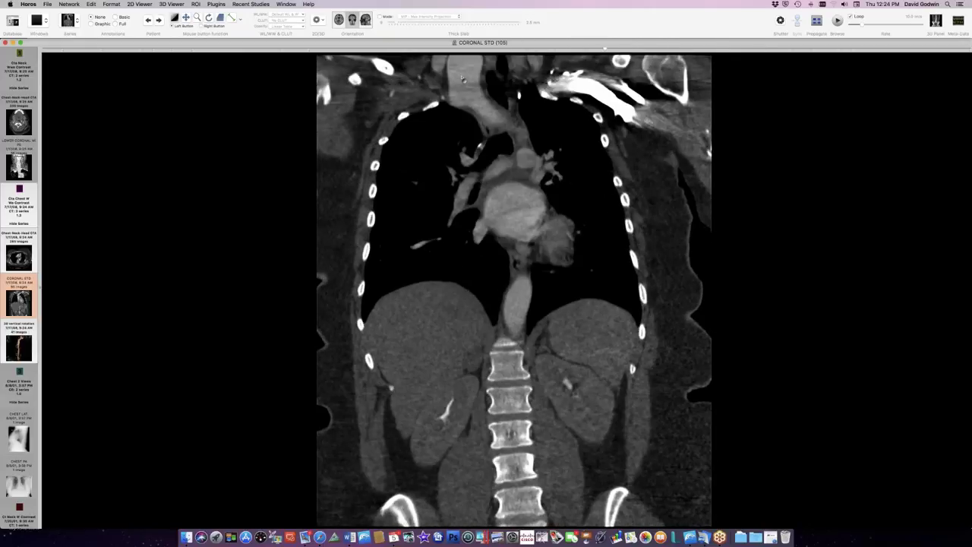
scroll(462, 79, down, 3)
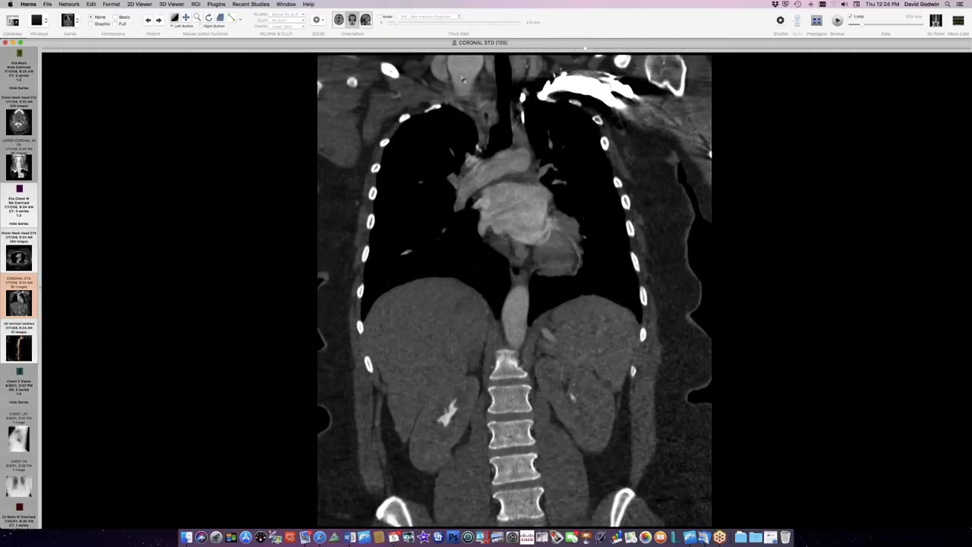
click(31, 465)
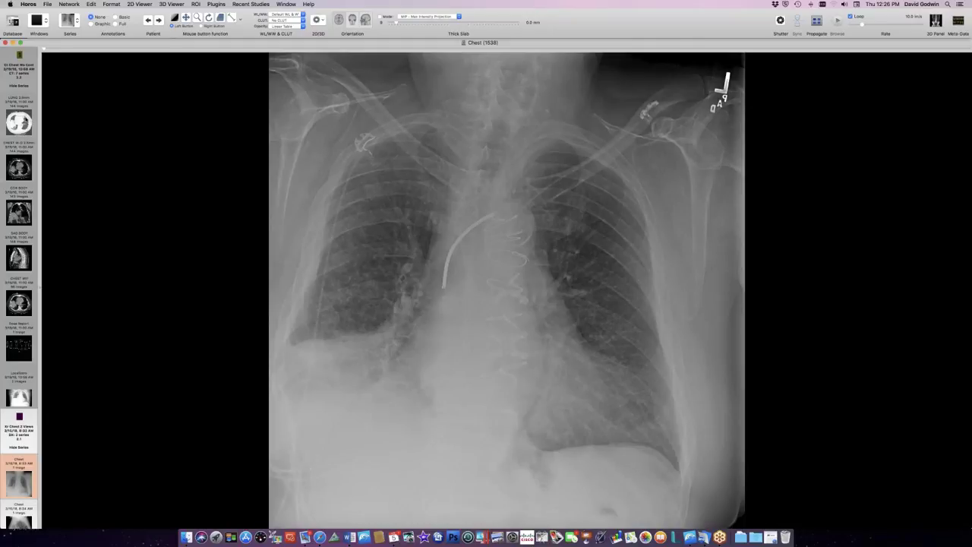
- Open the LUNG 2.5mm CT series and survey the lungs from aortic arch level down to the liver dome
click(28, 121)
scroll(377, 234, down, 10)
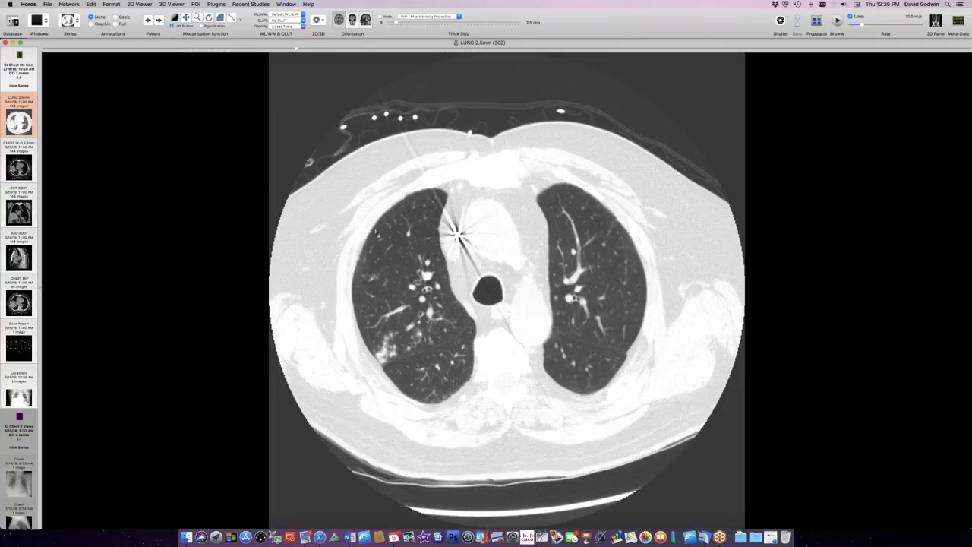
scroll(376, 234, down, 6)
scroll(376, 234, down, 8)
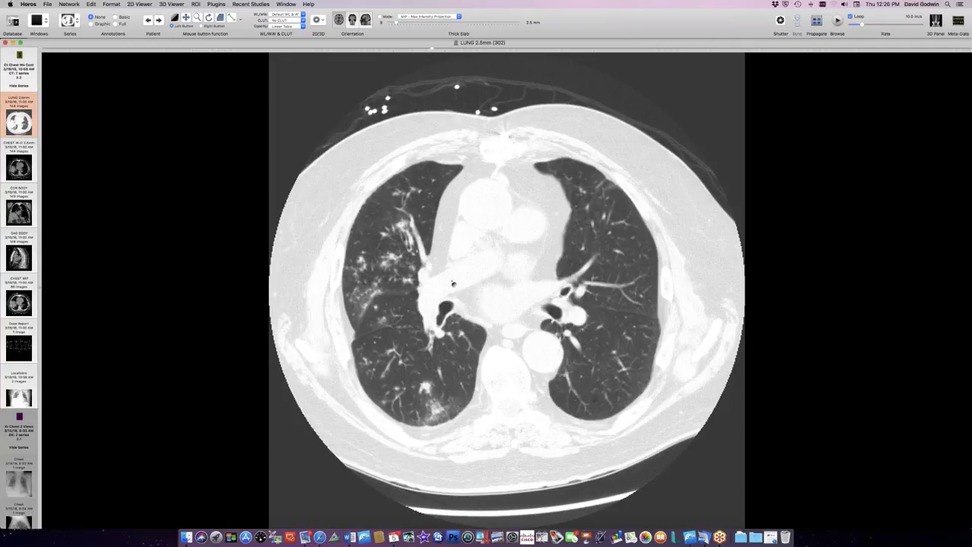
scroll(453, 284, down, 8)
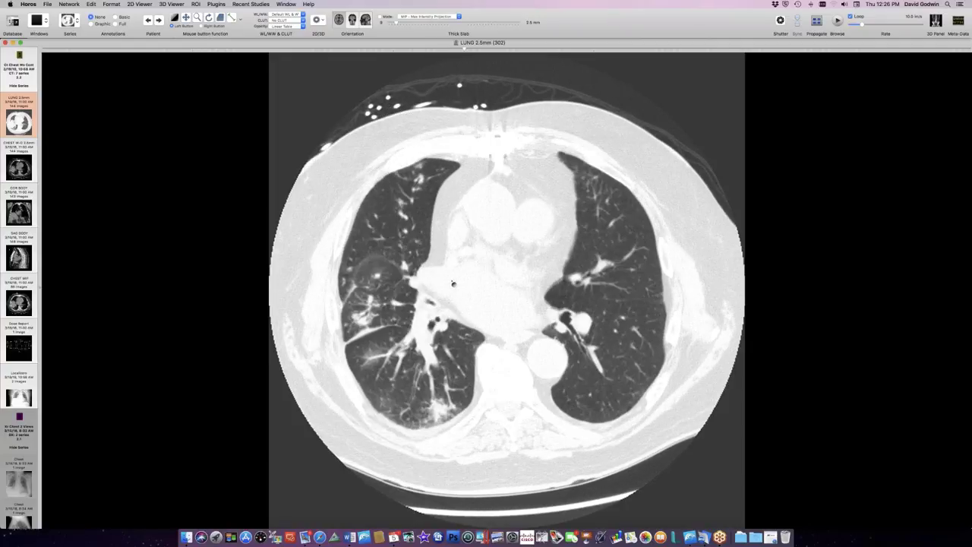
scroll(453, 283, down, 8)
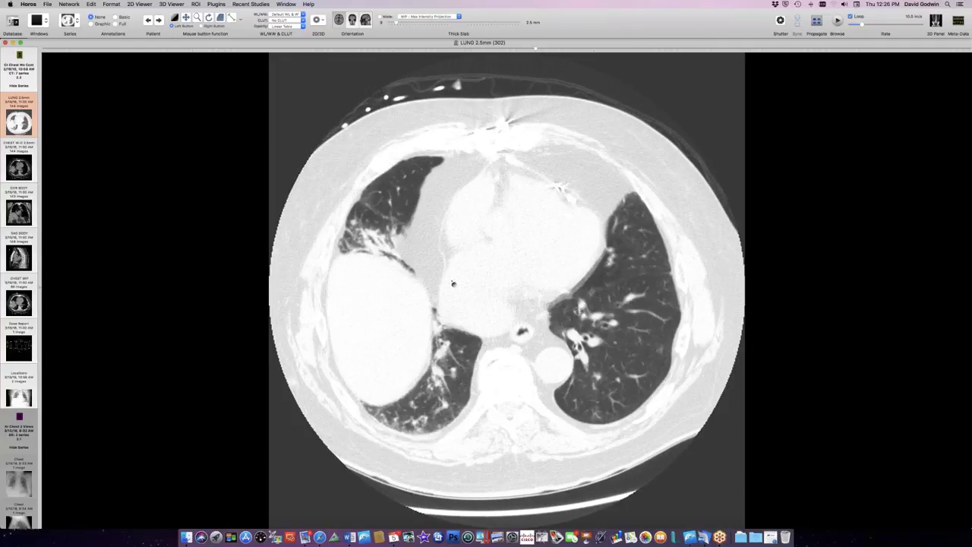
- Inspect the right lung on the axial slices around the hilum and up to the aortic arch
scroll(453, 283, up, 15)
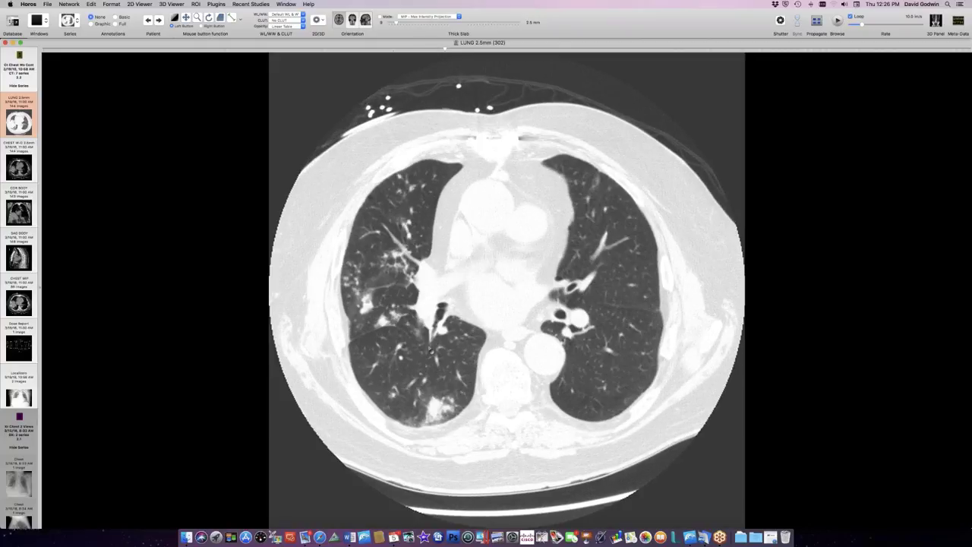
scroll(430, 349, down, 6)
scroll(431, 349, up, 15)
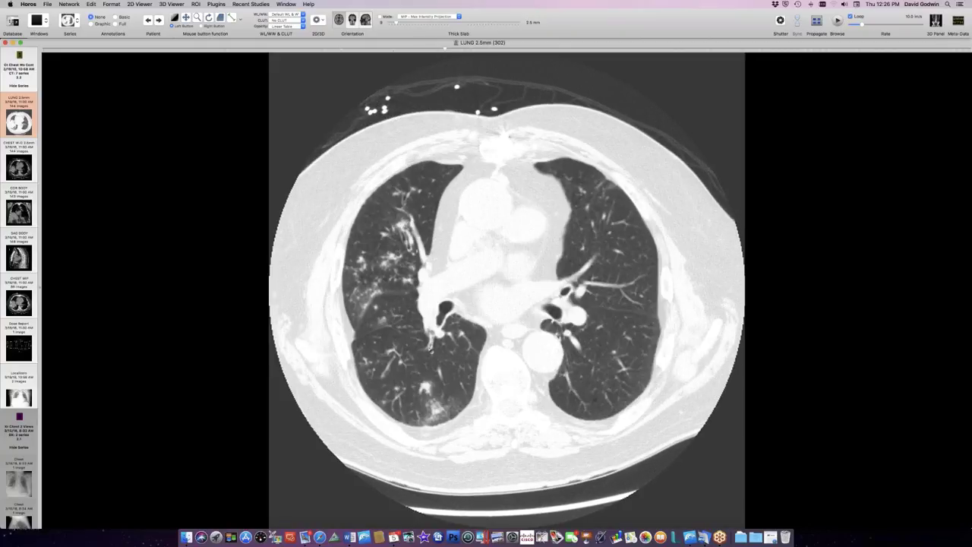
scroll(430, 349, up, 4)
scroll(430, 349, down, 7)
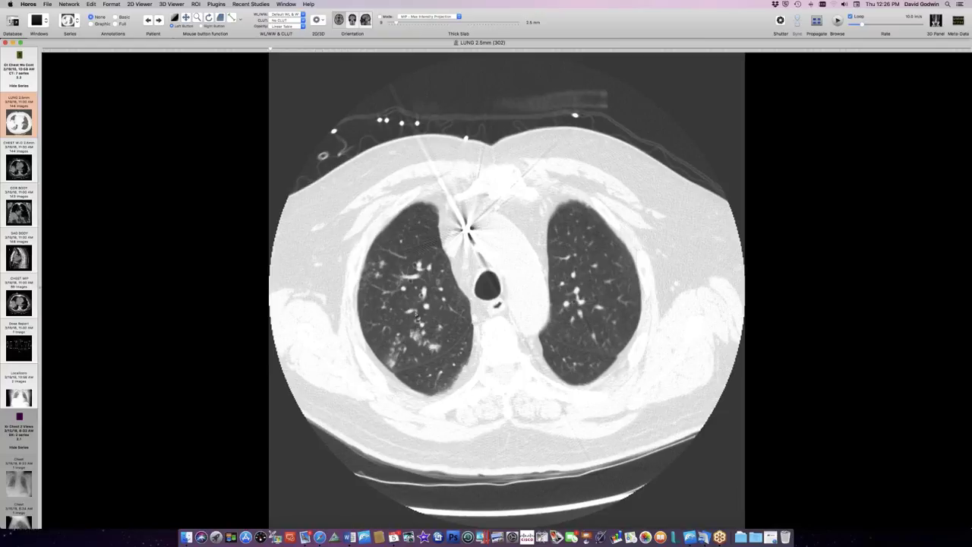
- Examine the upper lungs on the axial slices between the aortic arch and carina, continuing up toward the apices
scroll(417, 316, down, 5)
scroll(417, 316, up, 5)
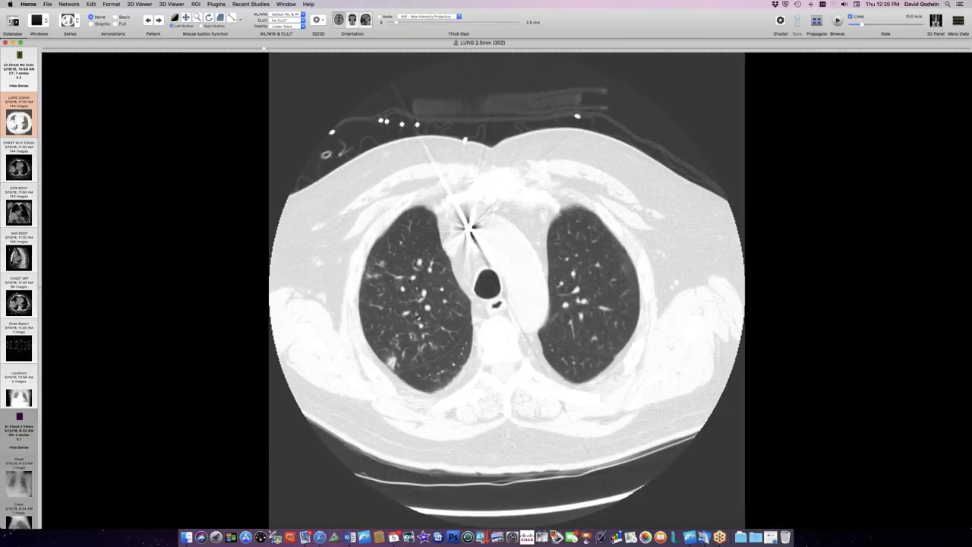
scroll(417, 316, down, 4)
scroll(416, 316, down, 5)
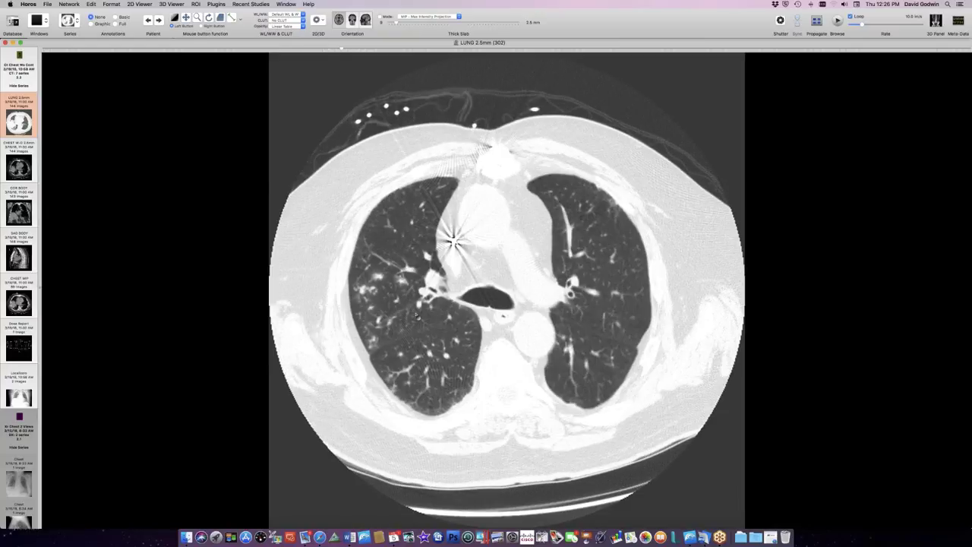
scroll(417, 316, down, 3)
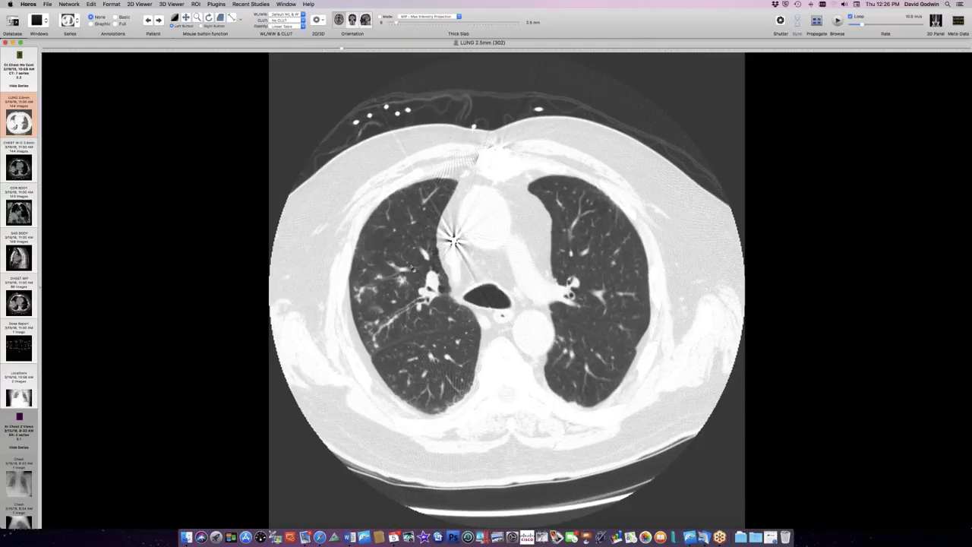
scroll(414, 269, down, 2)
scroll(414, 266, up, 3)
scroll(412, 264, up, 2)
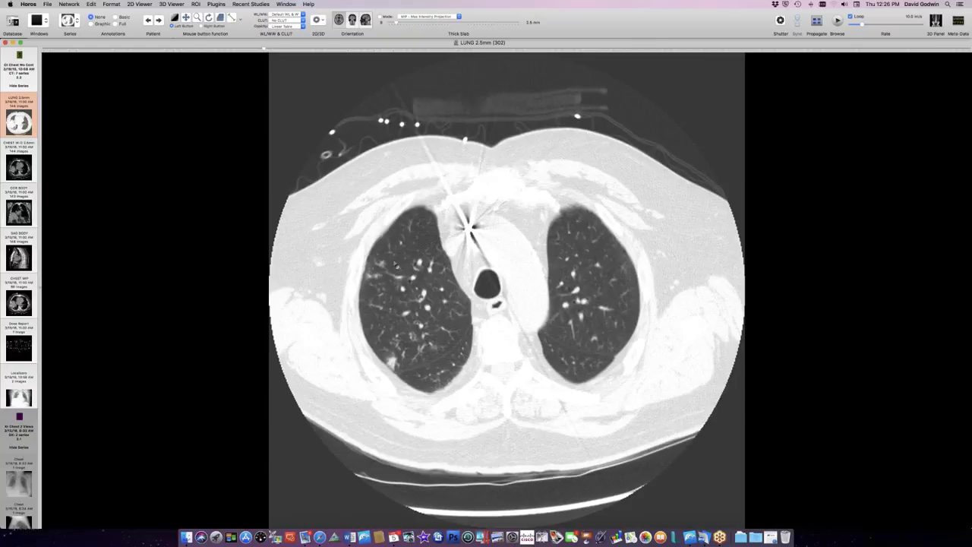
scroll(416, 290, up, 4)
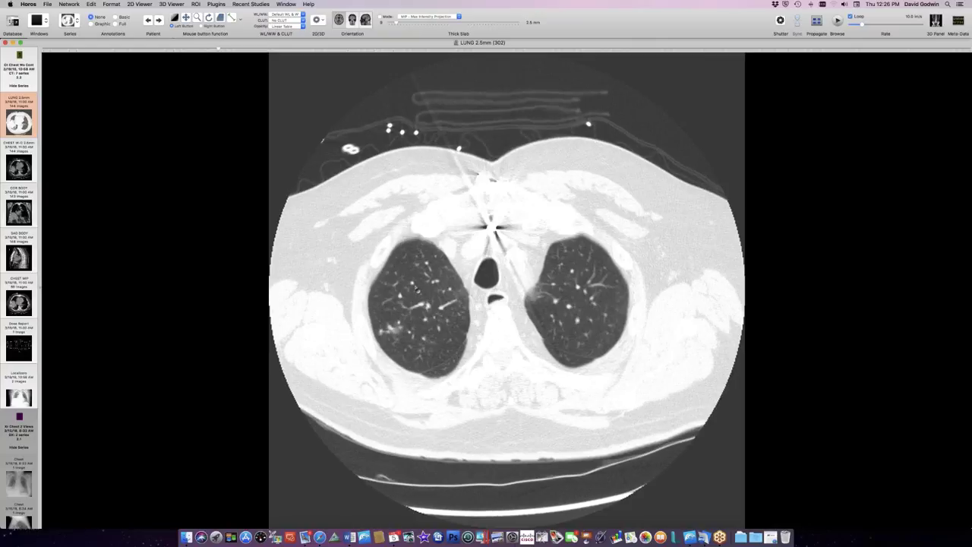
- Examine both lungs on the LUNG 2.5mm axial slices from the upper lobes past the aortic arch and carina to the hila
scroll(417, 289, down, 4)
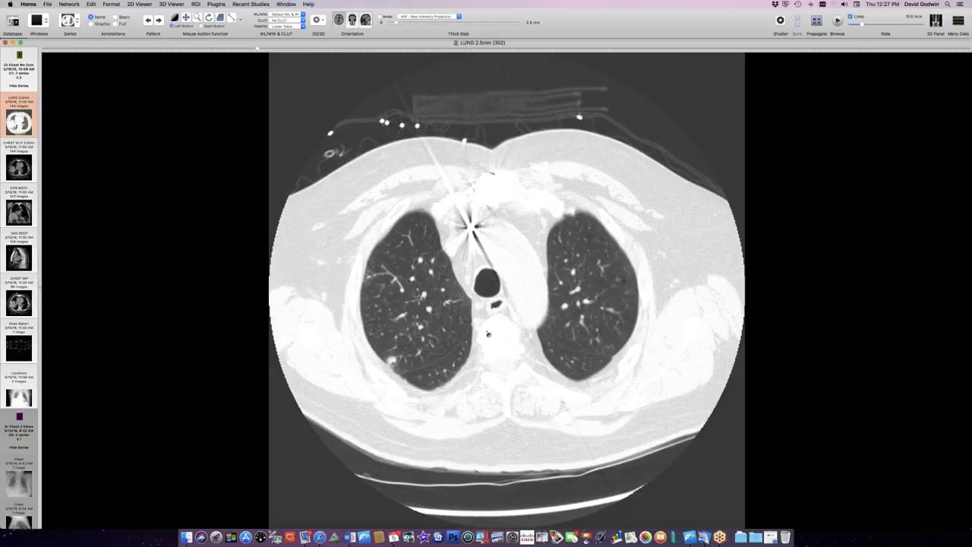
scroll(488, 335, down, 5)
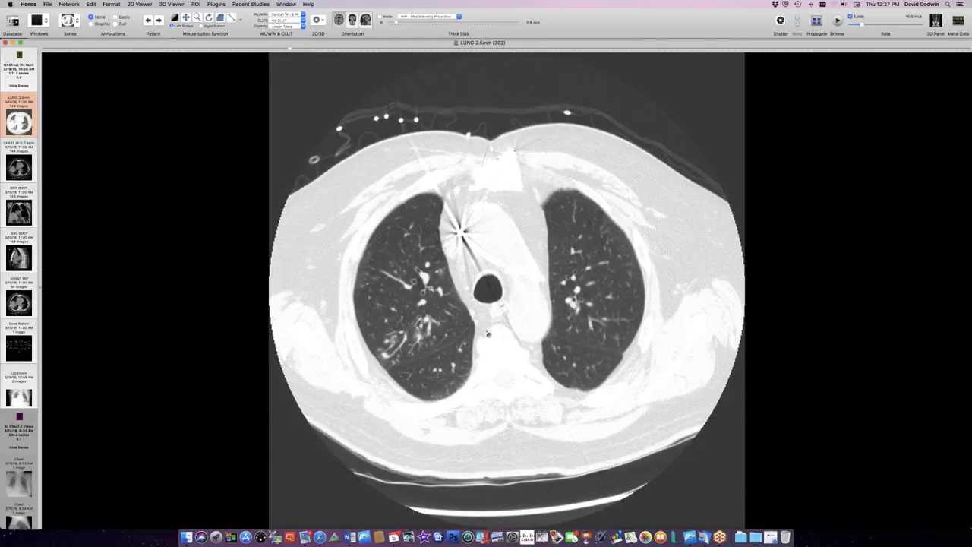
scroll(488, 334, down, 5)
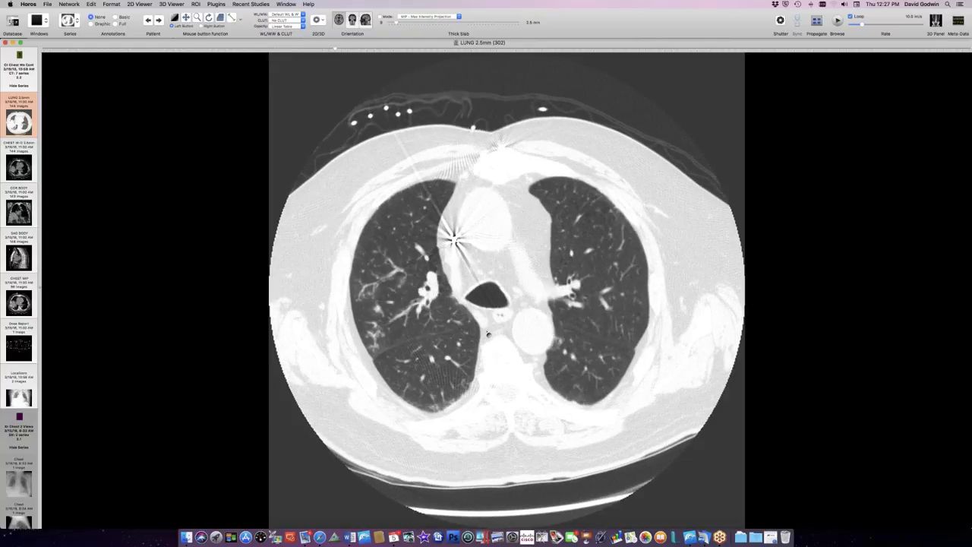
scroll(488, 334, up, 2)
scroll(488, 335, down, 6)
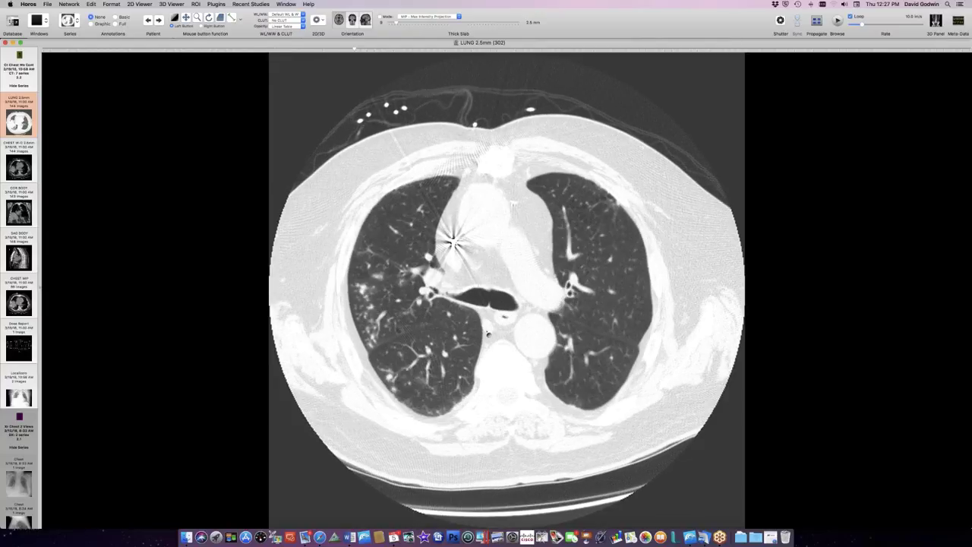
scroll(488, 334, down, 5)
scroll(487, 335, up, 3)
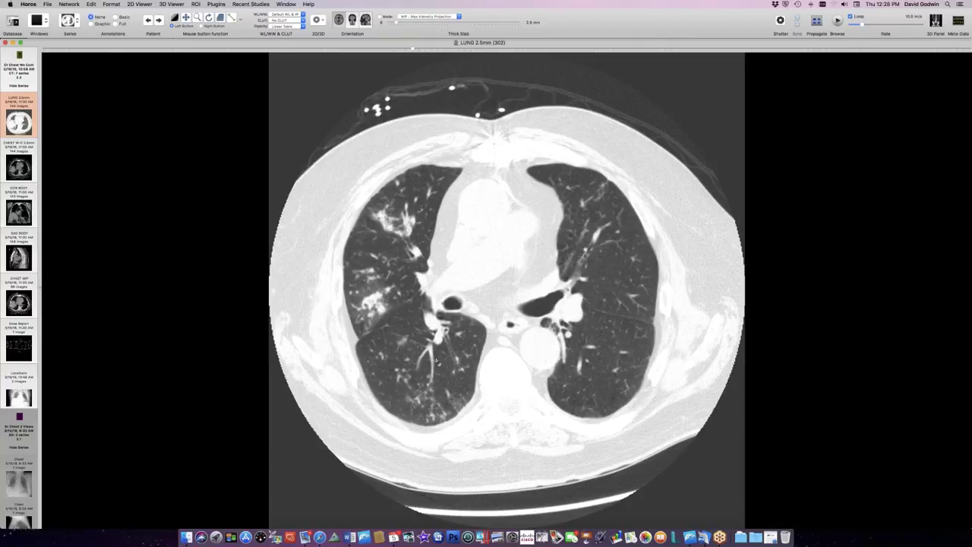
scroll(492, 327, down, 2)
scroll(492, 327, down, 5)
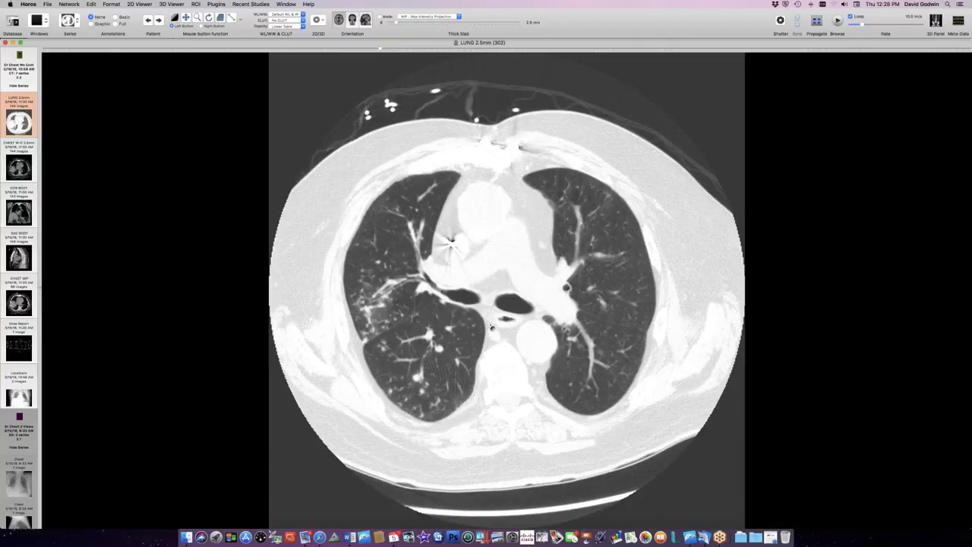
scroll(491, 327, down, 4)
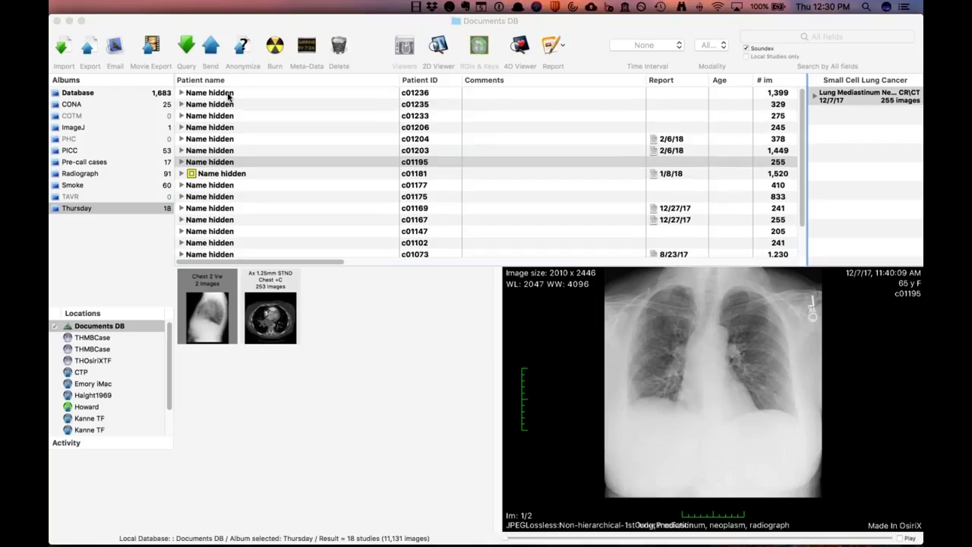
- Switch to OsiriX and open the .625MM series of the Vascular Smoke Neoplasm CT case in the Thursday album
click(219, 95)
click(219, 92)
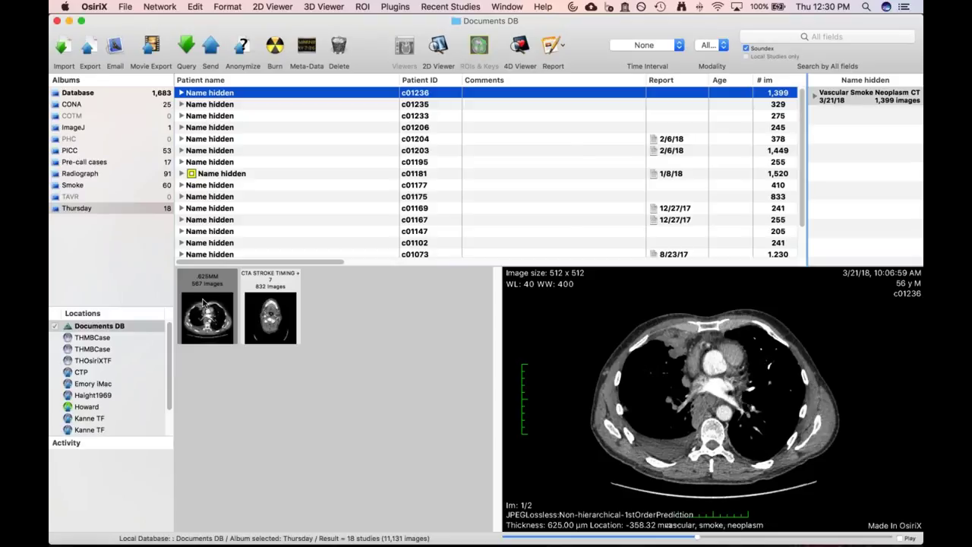
double_click(203, 304)
click(439, 215)
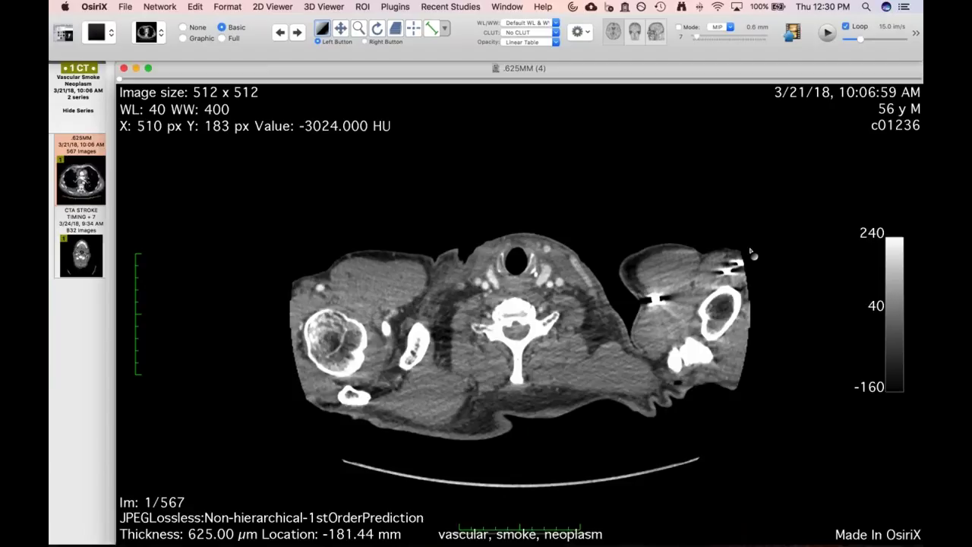
- Survey the axial slices from the lower neck through the shoulders to the lung apices
scroll(515, 305, down, 5)
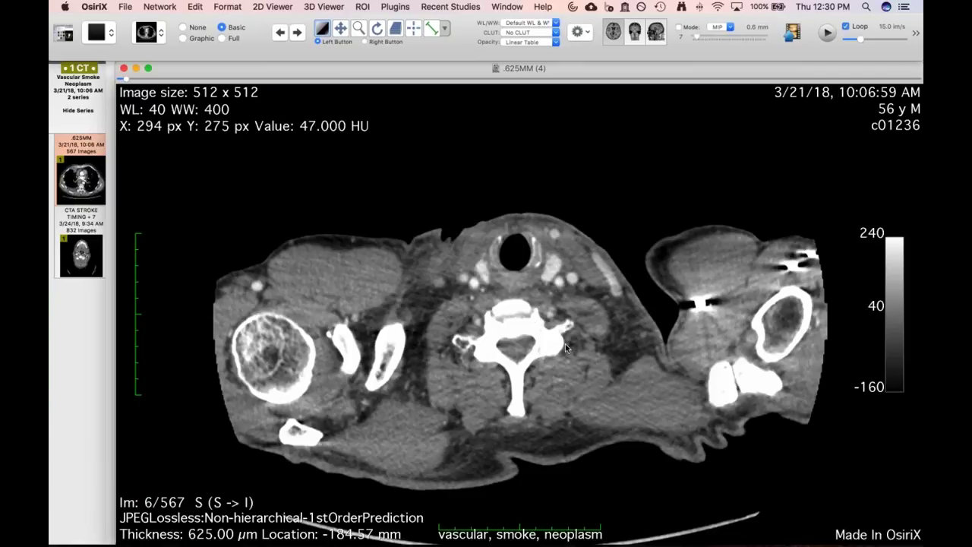
scroll(570, 382, down, 5)
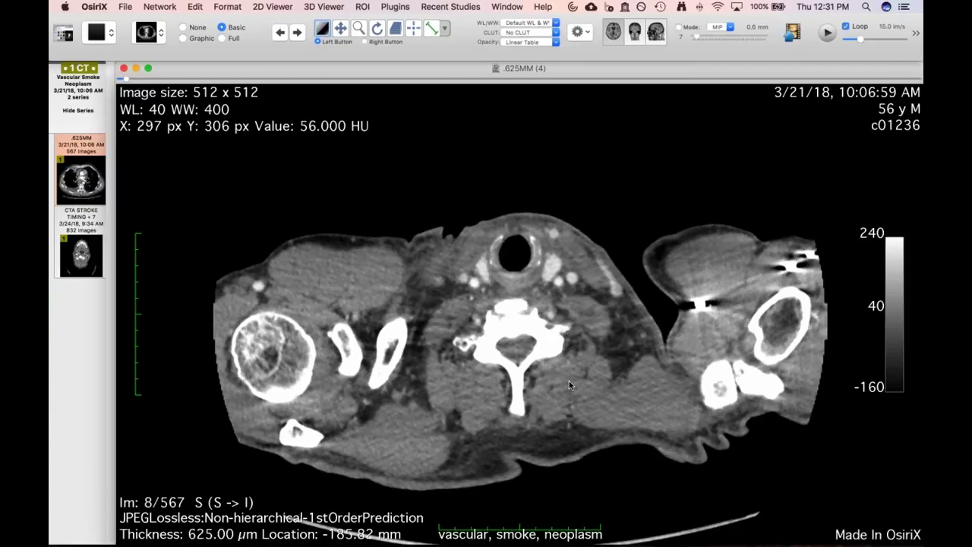
scroll(569, 385, down, 3)
scroll(569, 385, down, 3)
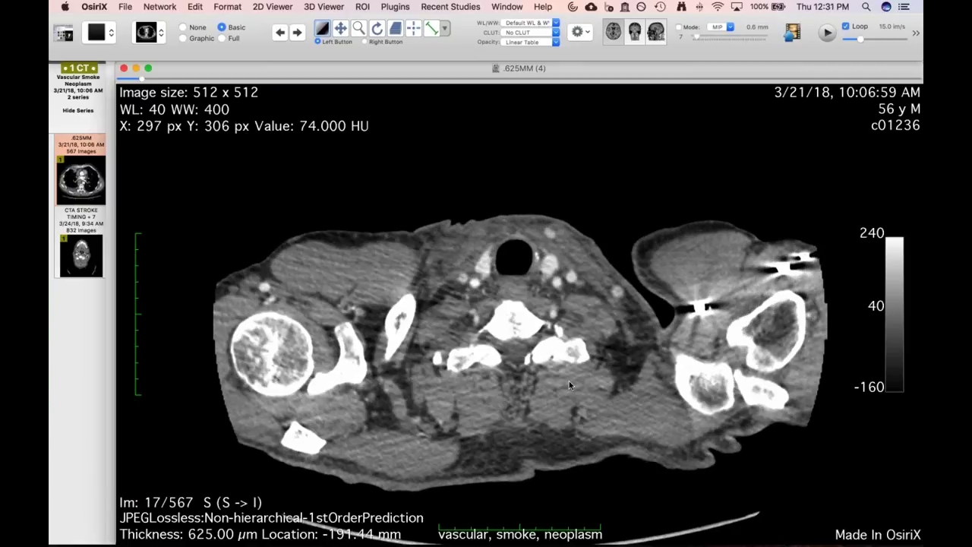
scroll(569, 386, down, 20)
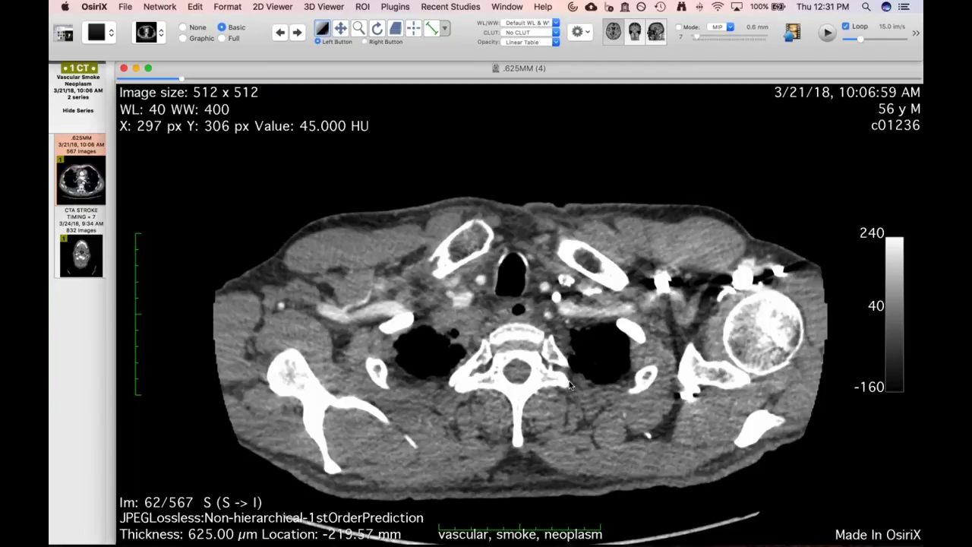
scroll(569, 385, down, 6)
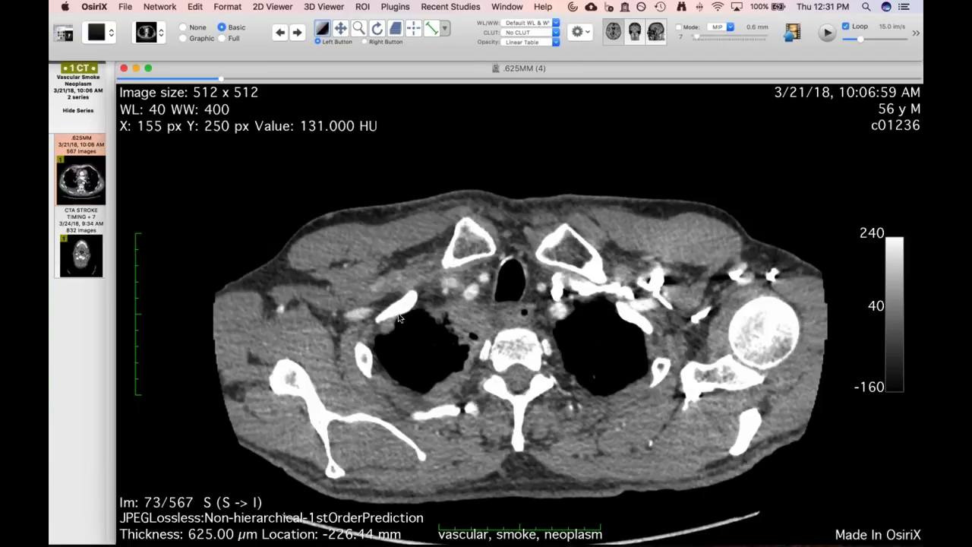
scroll(364, 349, down, 4)
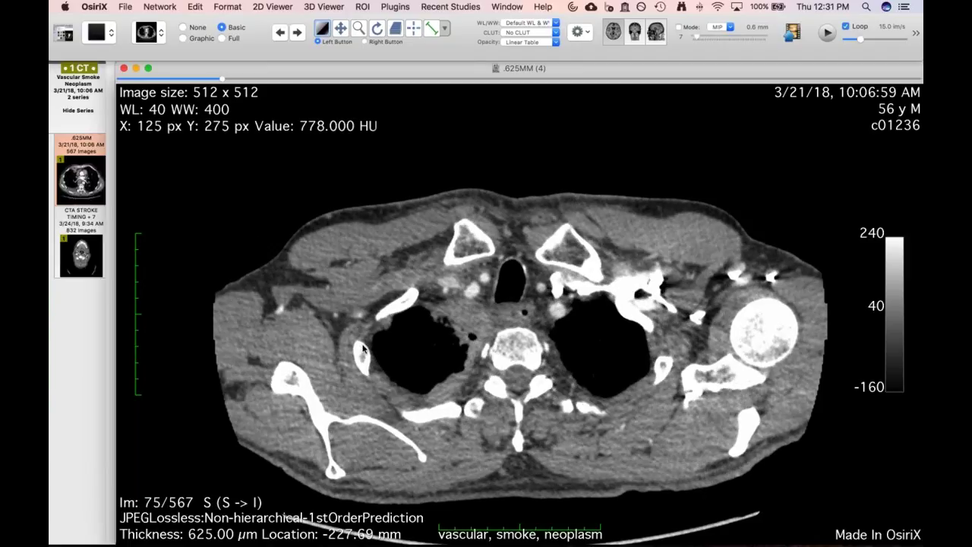
scroll(424, 386, down, 2)
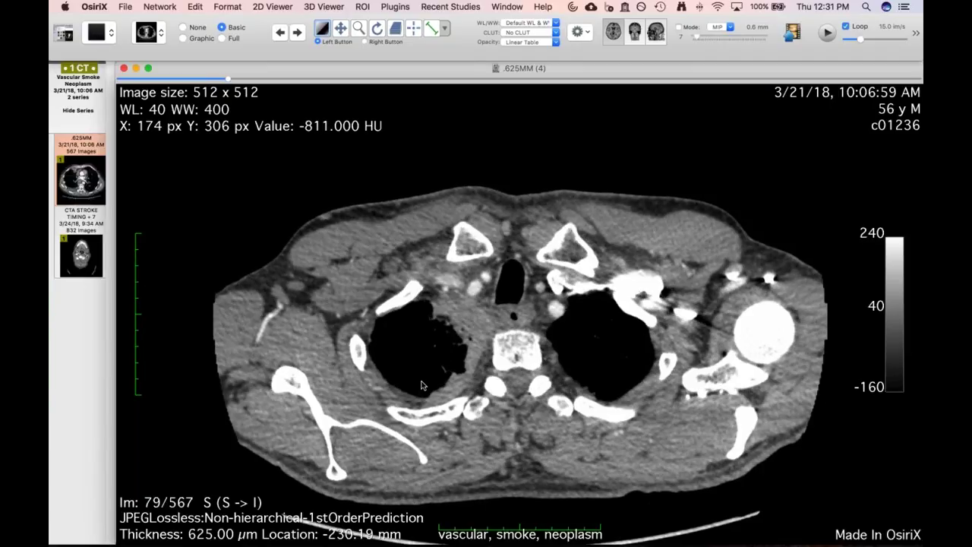
scroll(471, 411, down, 2)
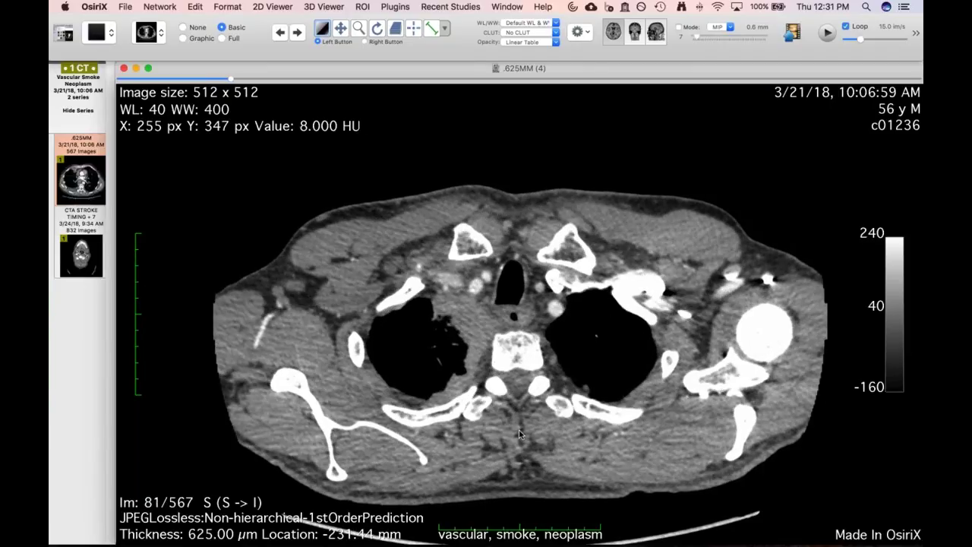
- Examine the right paratracheal mediastinum and adjacent lung on the axial slices from the upper chest down to the hila
scroll(520, 435, down, 15)
scroll(492, 323, down, 11)
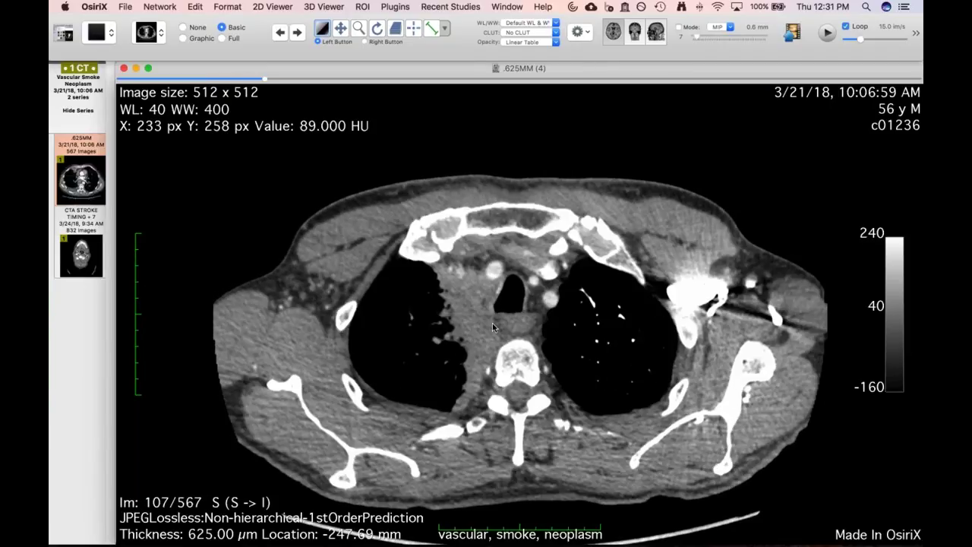
scroll(492, 323, down, 10)
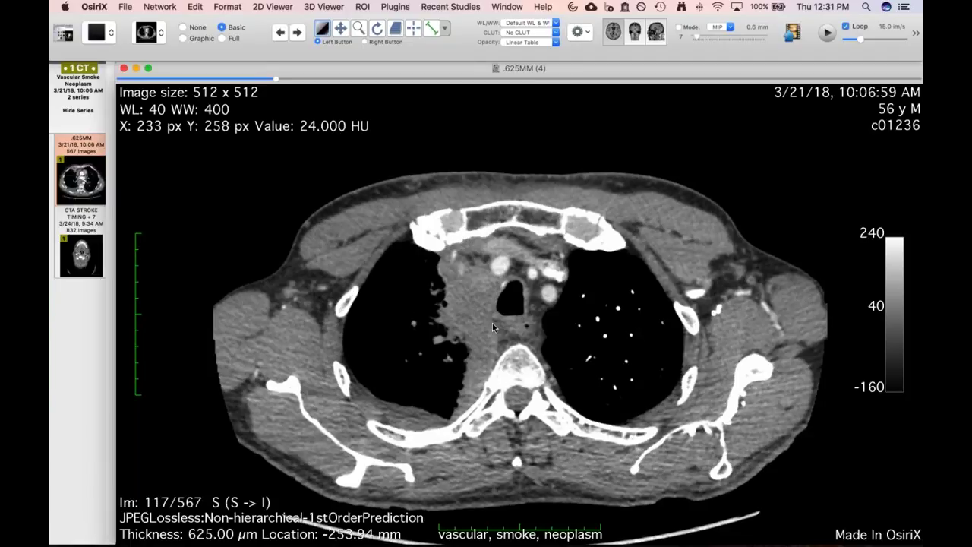
scroll(492, 327, down, 7)
scroll(483, 330, down, 9)
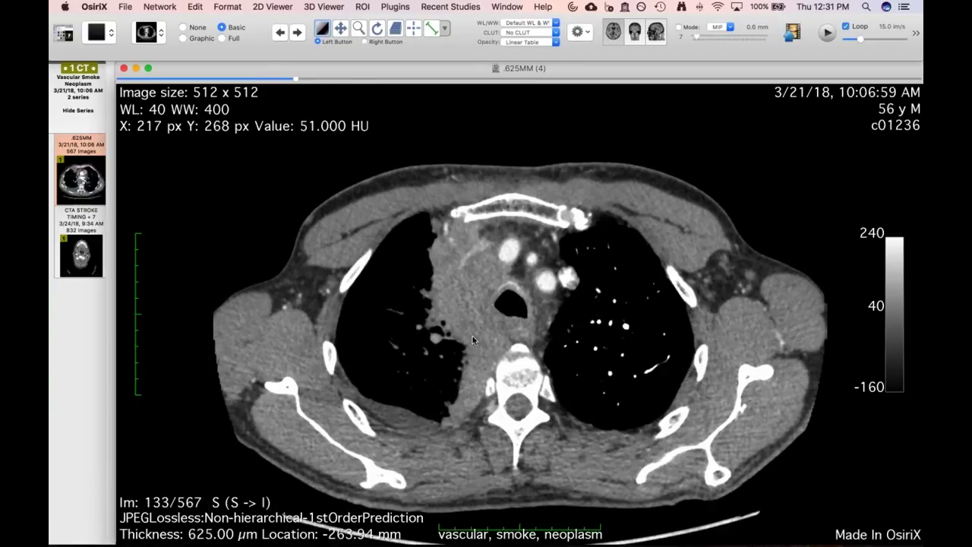
scroll(472, 336, down, 20)
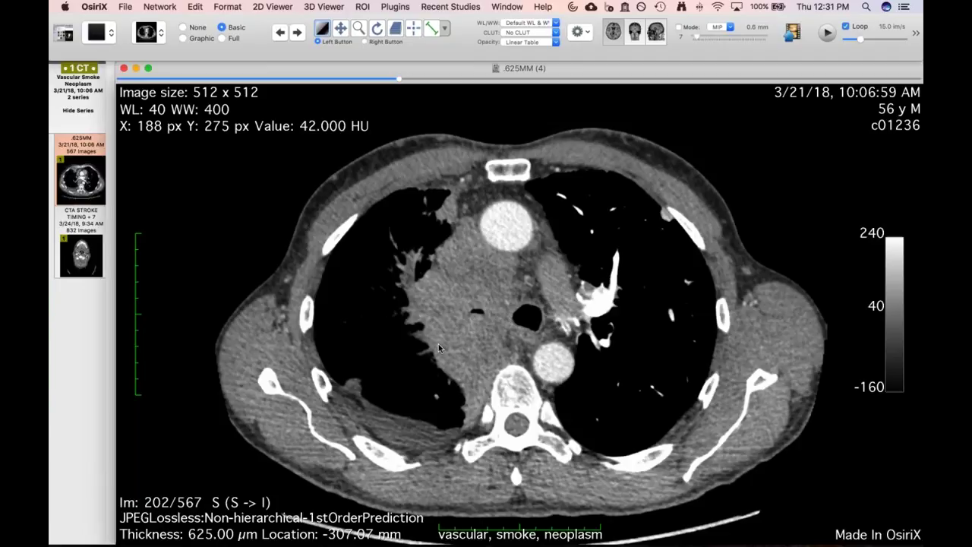
scroll(448, 312, down, 6)
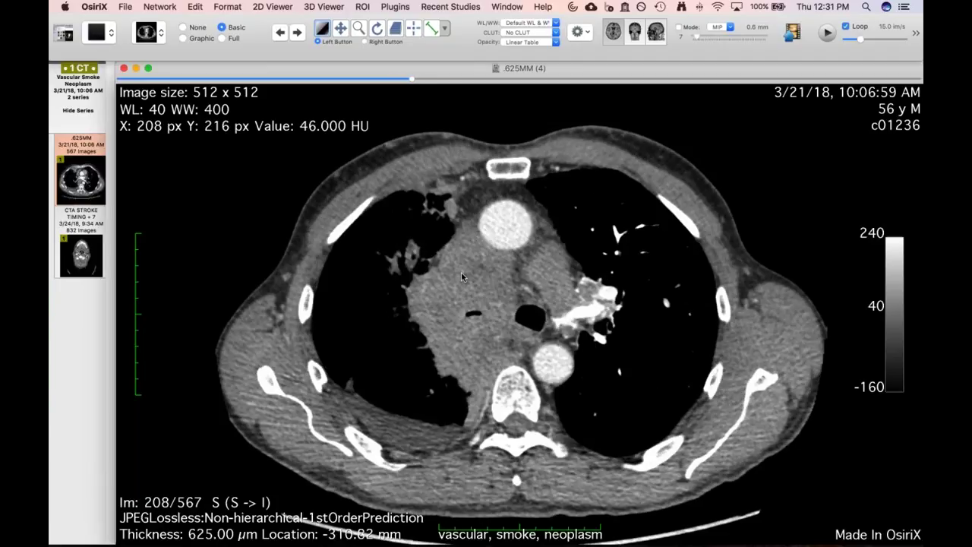
scroll(461, 278, down, 20)
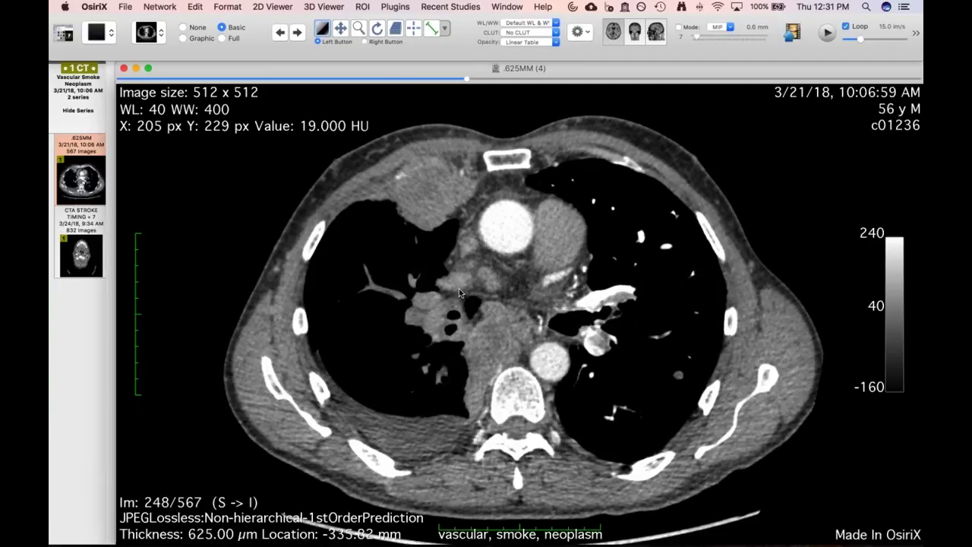
- Re-examine the mediastinum and aortic arch on the axial slices from the hila back up to the level of the medial clavicles
scroll(458, 292, up, 15)
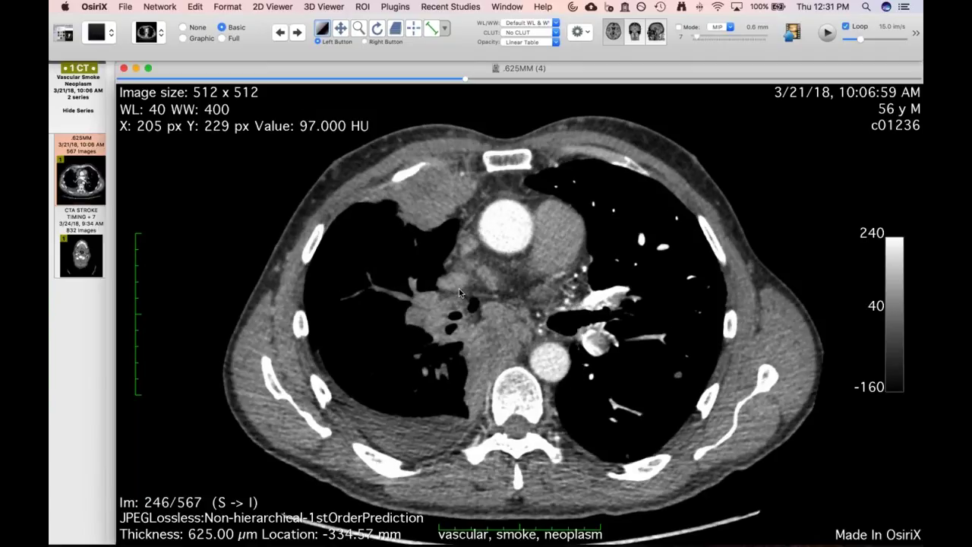
scroll(450, 333, up, 20)
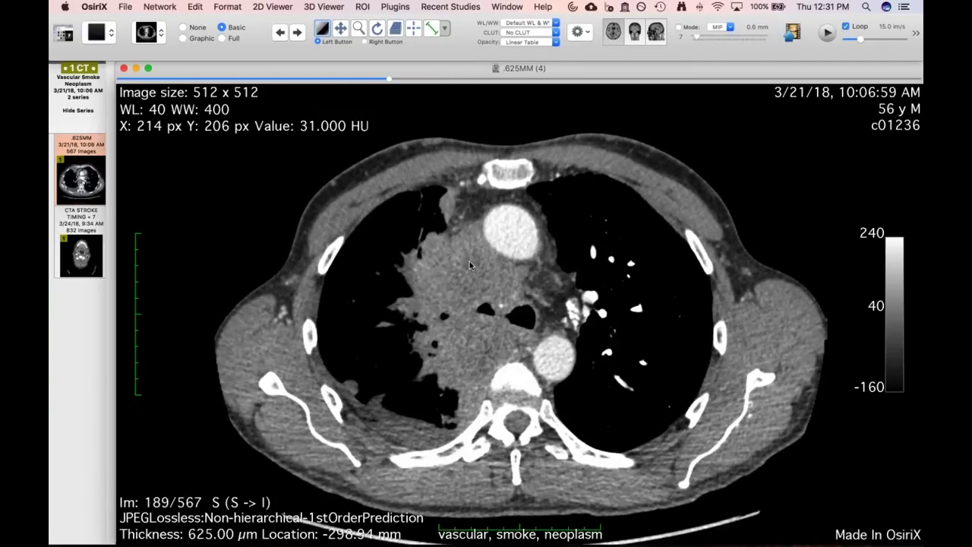
scroll(470, 262, up, 20)
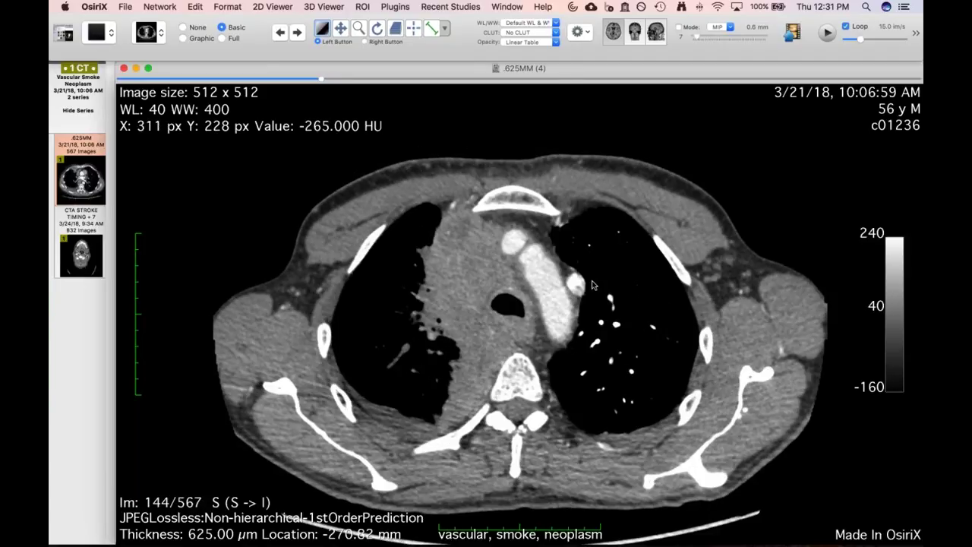
scroll(596, 289, up, 12)
scroll(597, 291, up, 15)
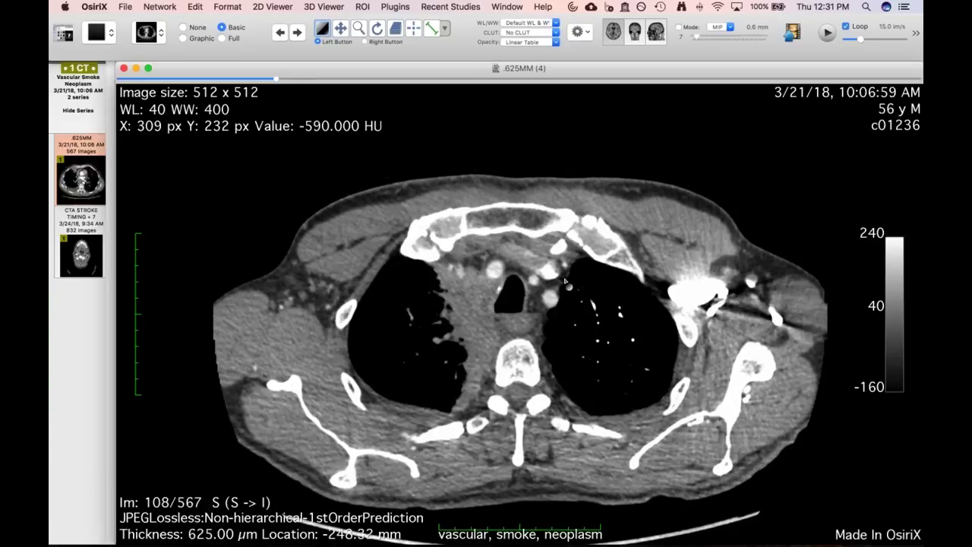
- Inspect the vessels around the trachea on the axial slices between the medial clavicles and the top of the aortic arch
scroll(564, 277, up, 1)
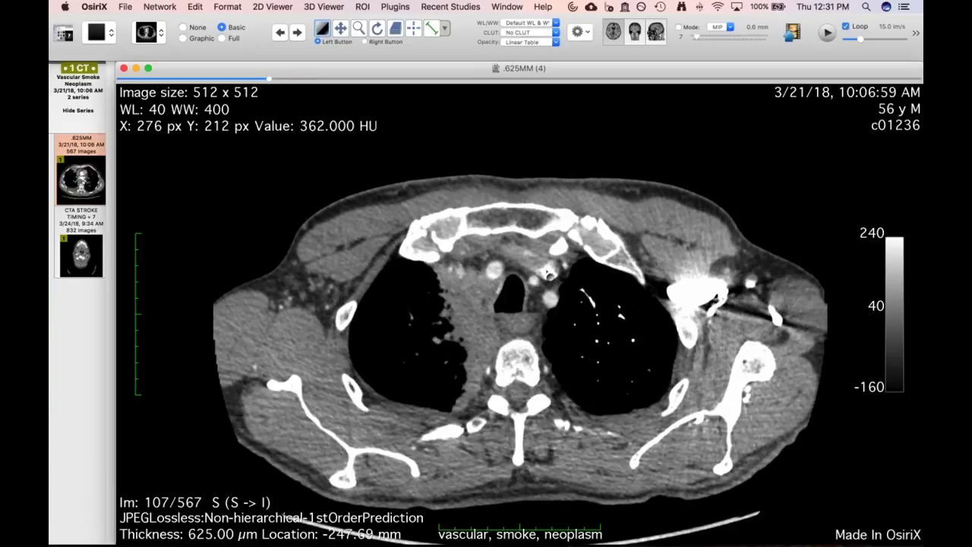
scroll(562, 272, down, 18)
scroll(560, 266, up, 7)
scroll(560, 264, up, 15)
scroll(469, 335, down, 20)
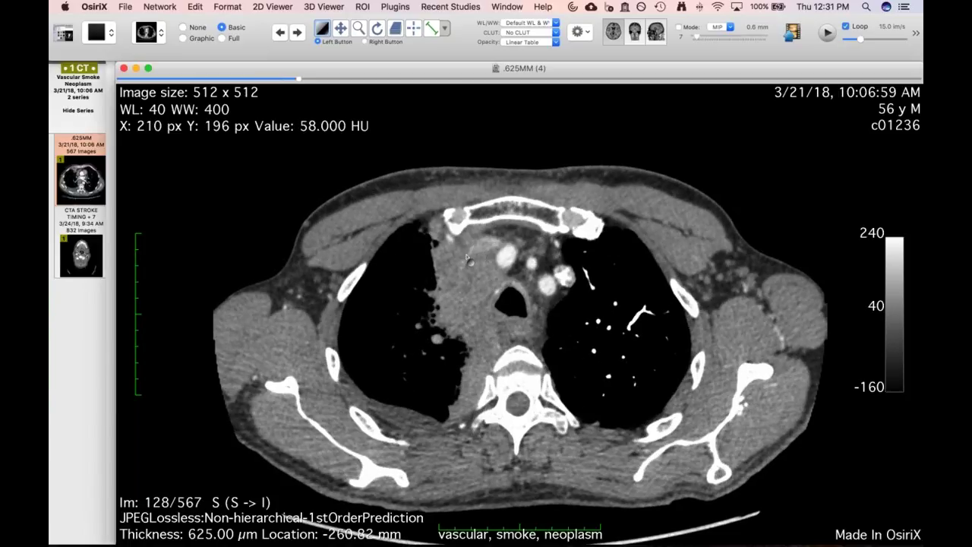
scroll(535, 334, down, 12)
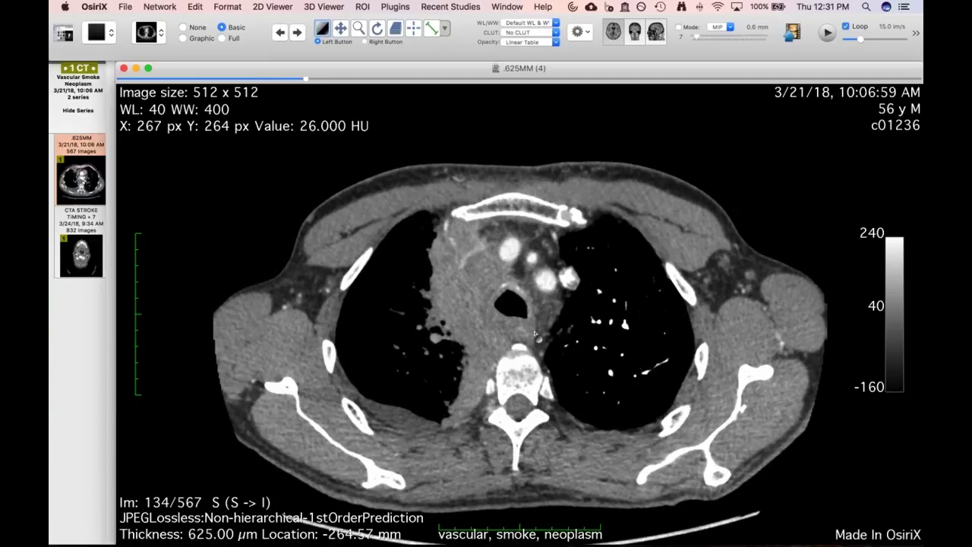
- Set the window level to 119 and width to 610, and inspect the mediastinum from the aortic arch down to the hila
drag(585, 325, 608, 313)
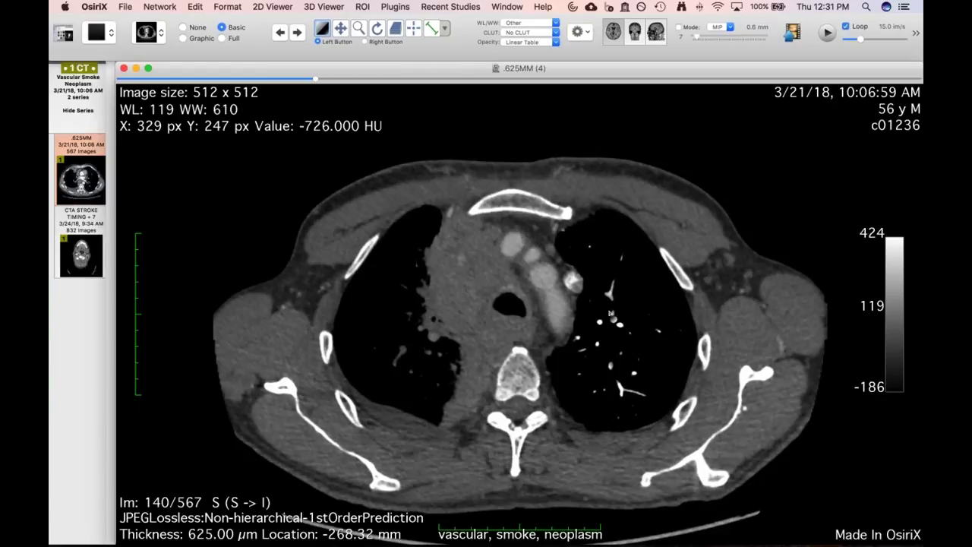
scroll(608, 312, down, 20)
scroll(586, 389, down, 5)
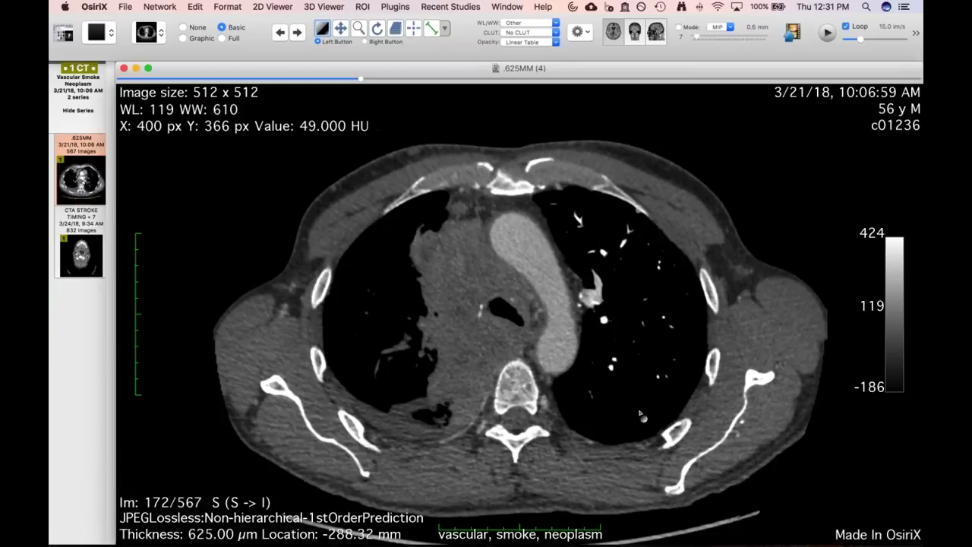
scroll(642, 415, down, 3)
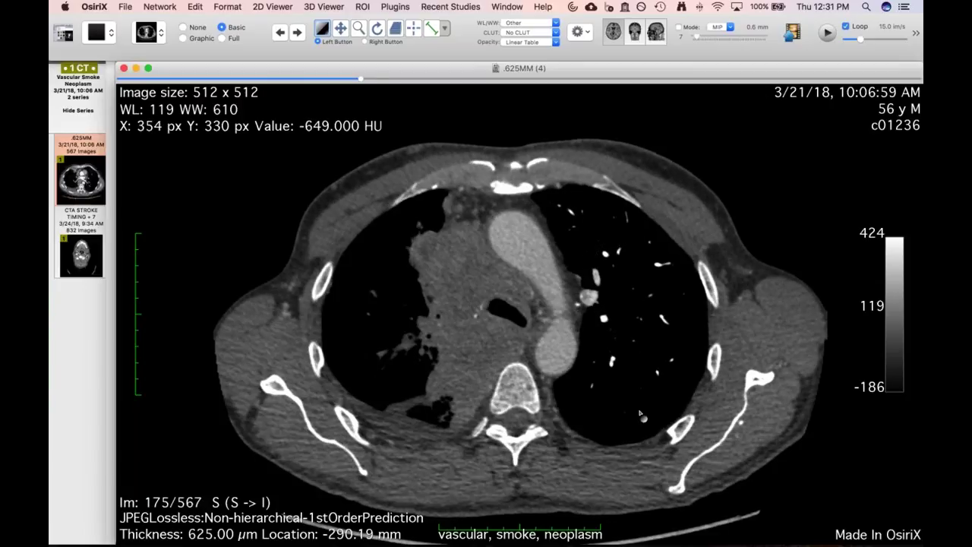
scroll(620, 349, down, 8)
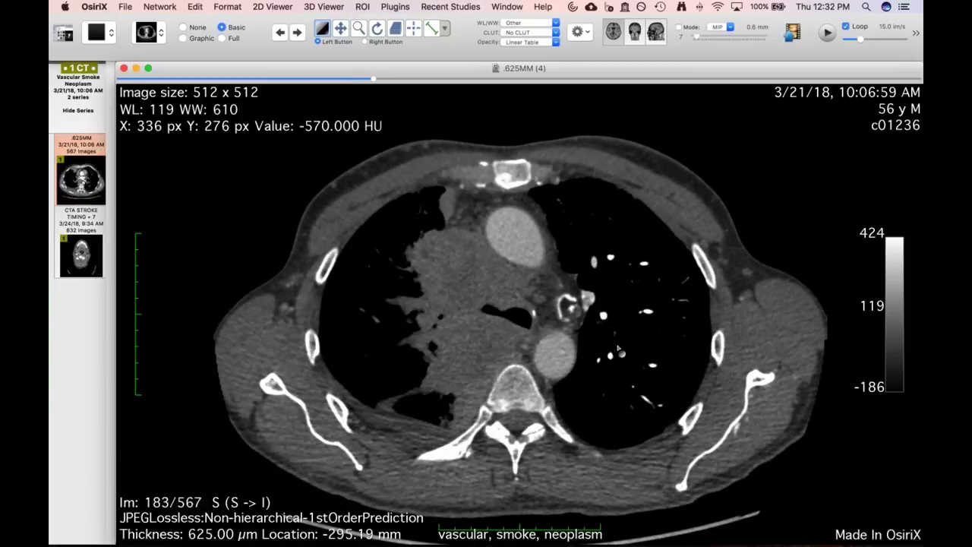
scroll(618, 347, down, 19)
scroll(623, 312, down, 20)
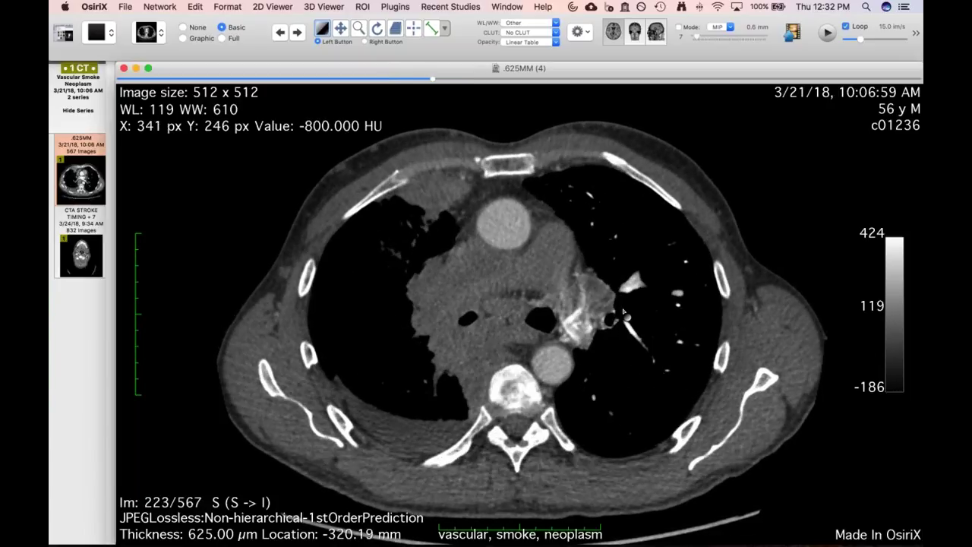
- Inspect the left hilar vessels on the axial slices around the level of the main bronchi
scroll(623, 311, down, 14)
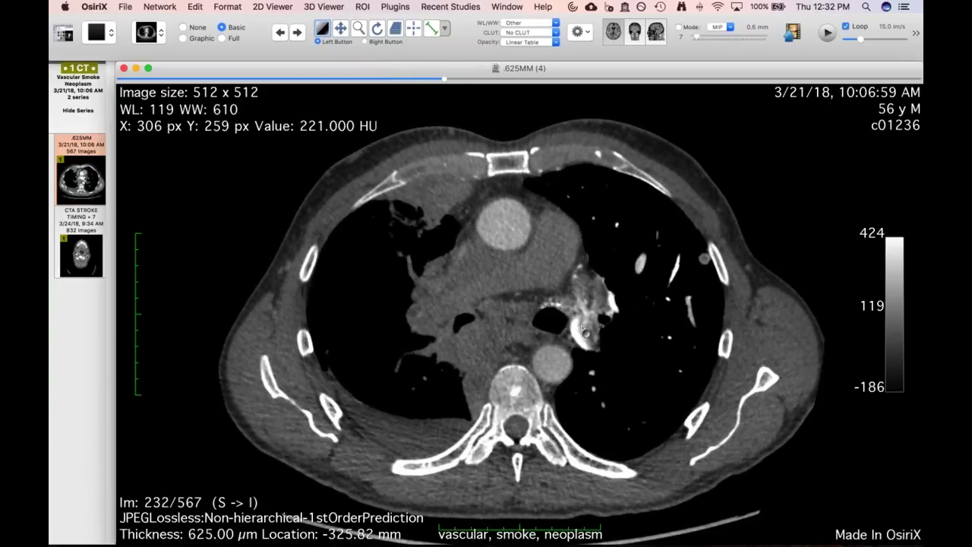
scroll(582, 327, down, 3)
scroll(580, 320, up, 20)
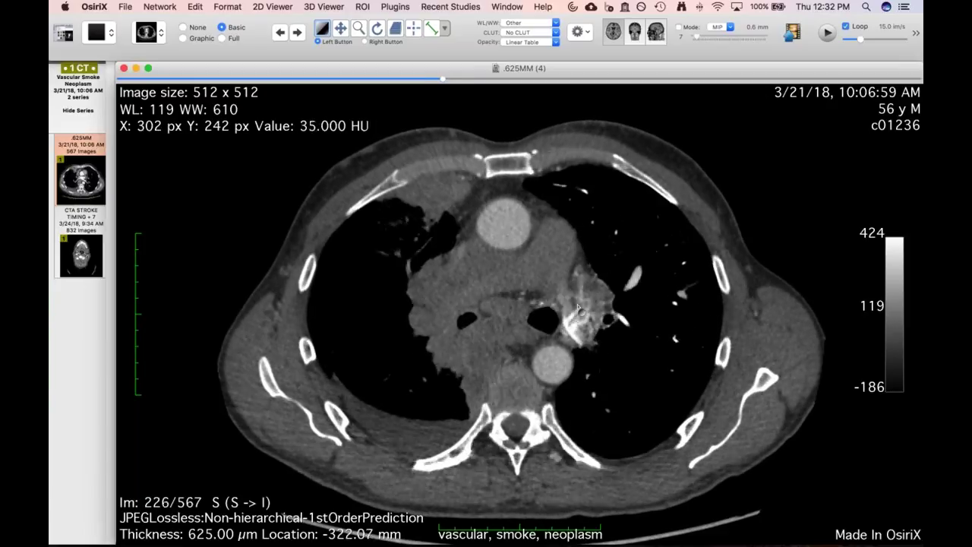
scroll(579, 308, up, 2)
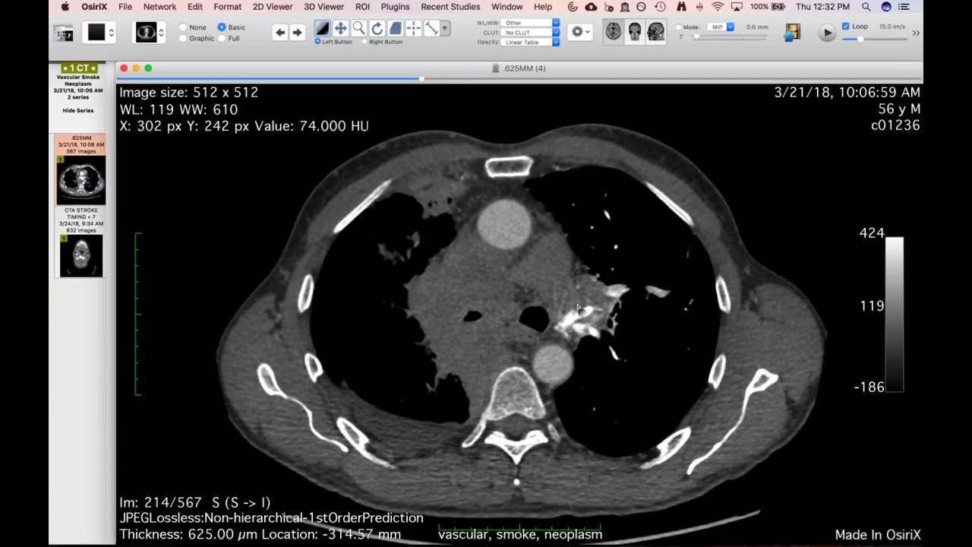
scroll(579, 307, down, 20)
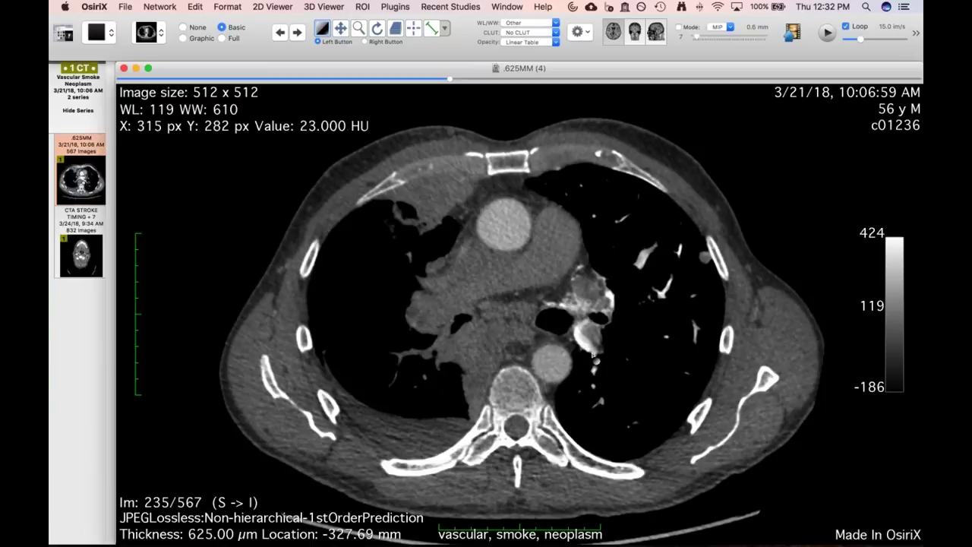
scroll(587, 357, down, 6)
scroll(593, 356, up, 5)
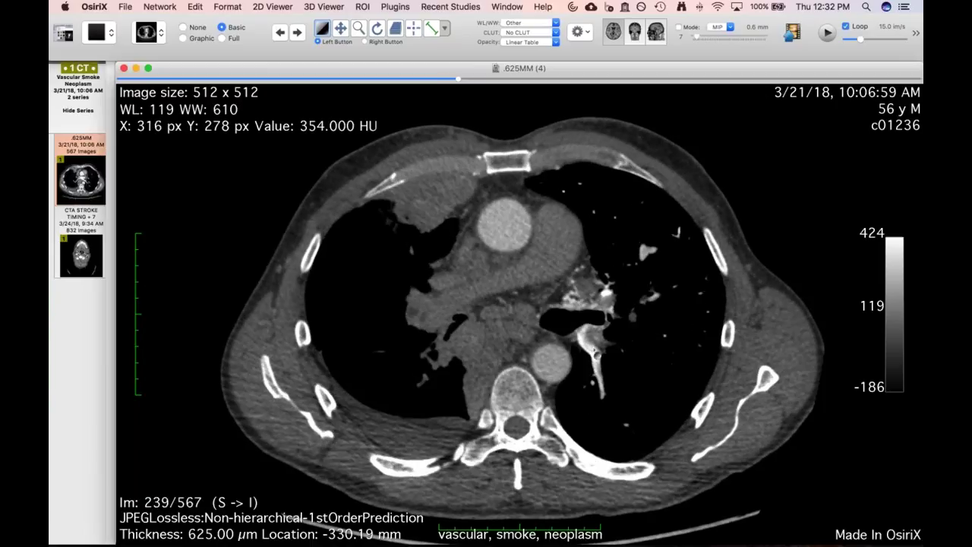
scroll(595, 351, up, 4)
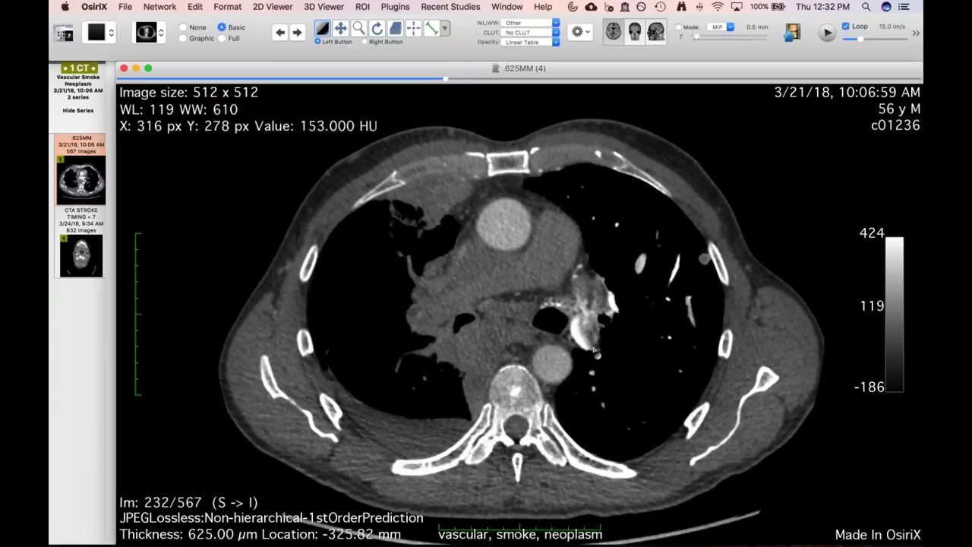
scroll(595, 351, up, 1)
scroll(596, 351, up, 1)
scroll(621, 309, down, 6)
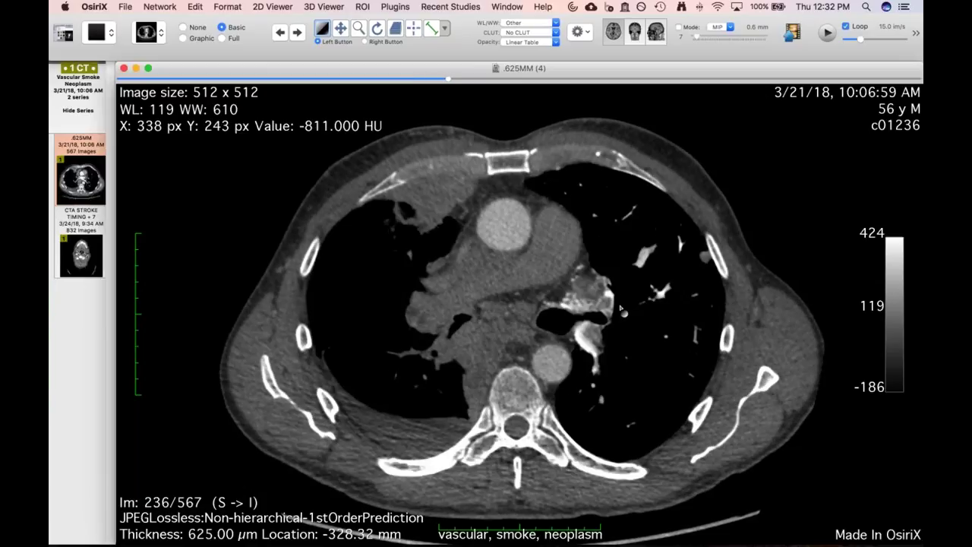
- Examine the vessels beside the left upper-lobe bronchus on the axial slices just below the main pulmonary artery
scroll(621, 310, down, 10)
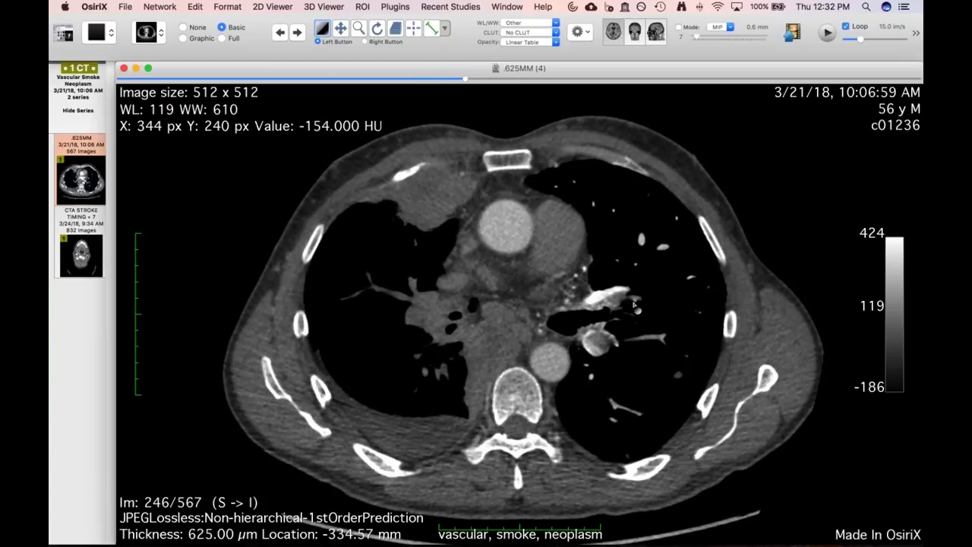
scroll(636, 307, down, 8)
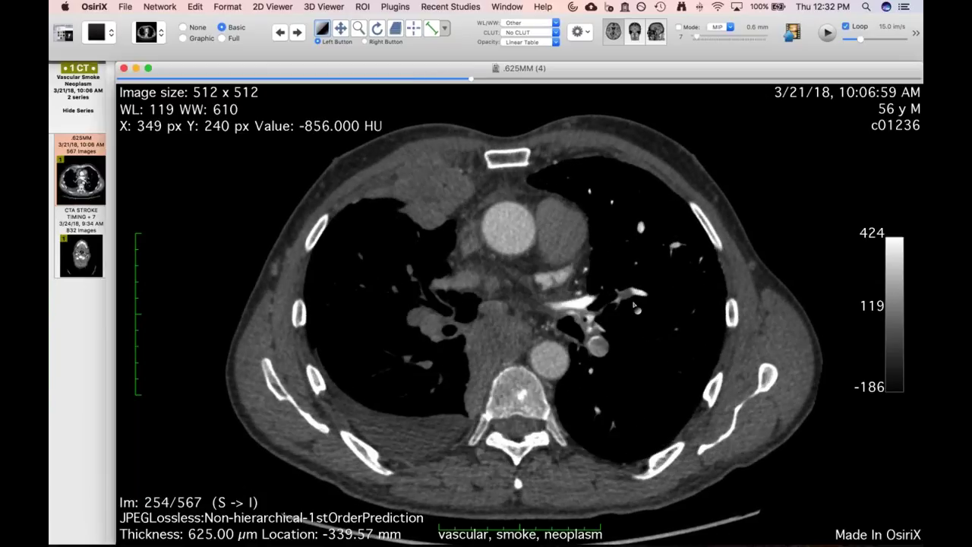
scroll(604, 312, down, 3)
scroll(574, 318, up, 20)
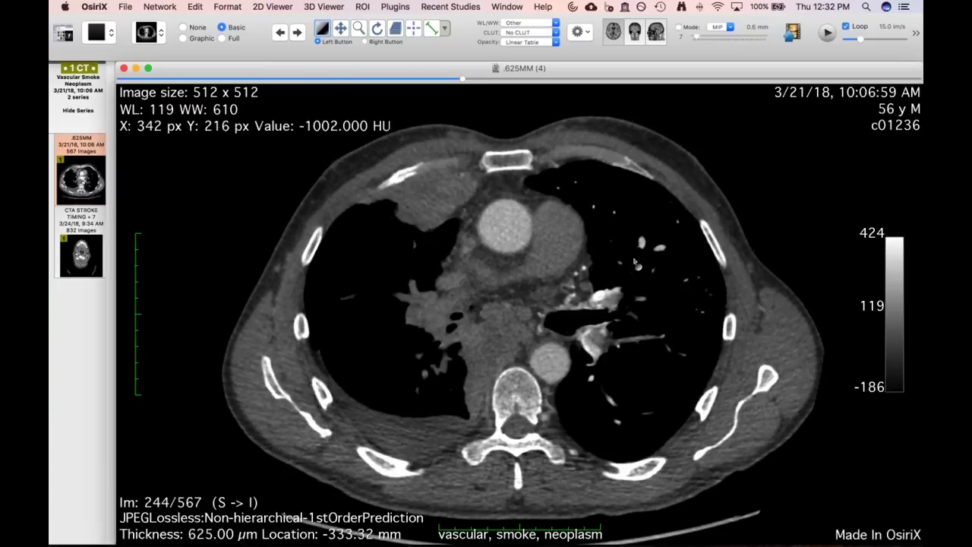
scroll(618, 316, down, 20)
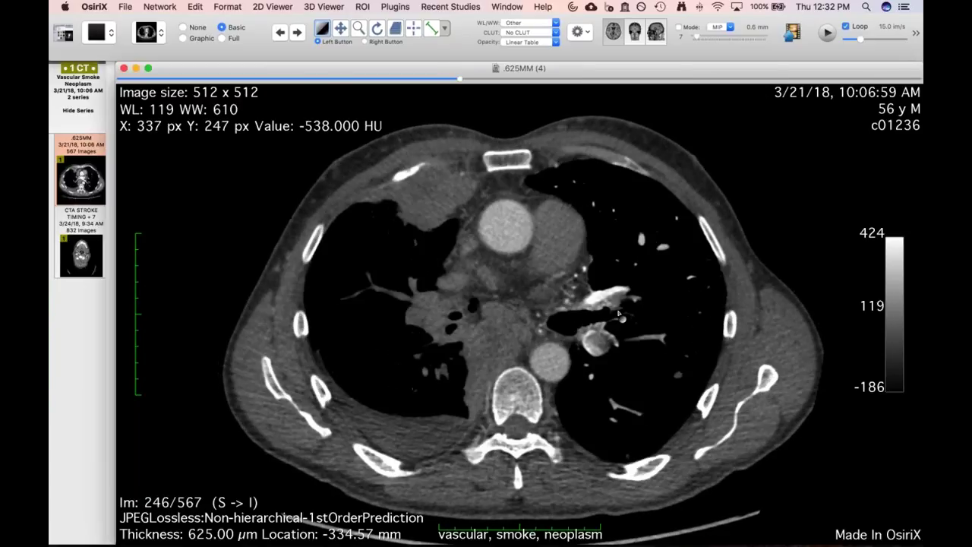
- Examine the left atrium and the pulmonary veins entering it on the axial slices below the left hilum
scroll(562, 314, down, 19)
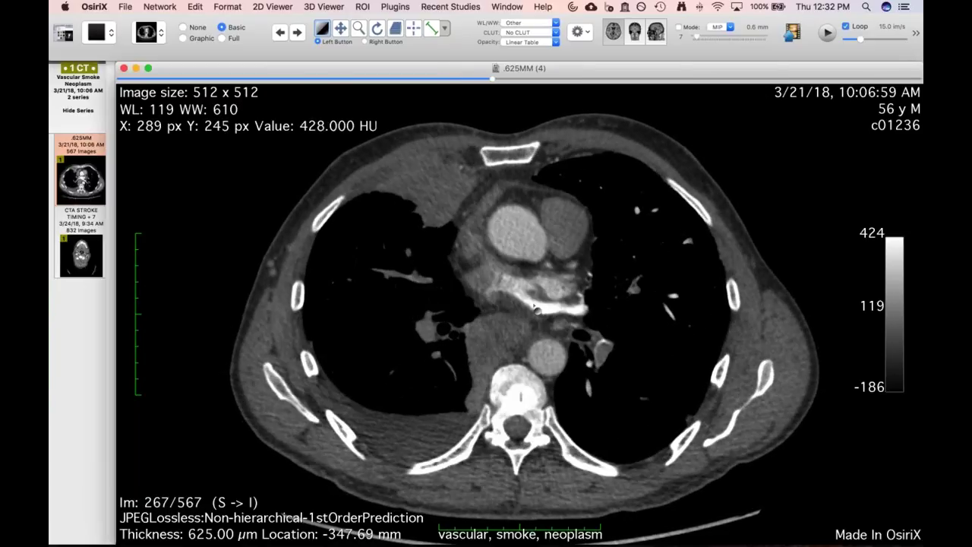
scroll(541, 310, down, 6)
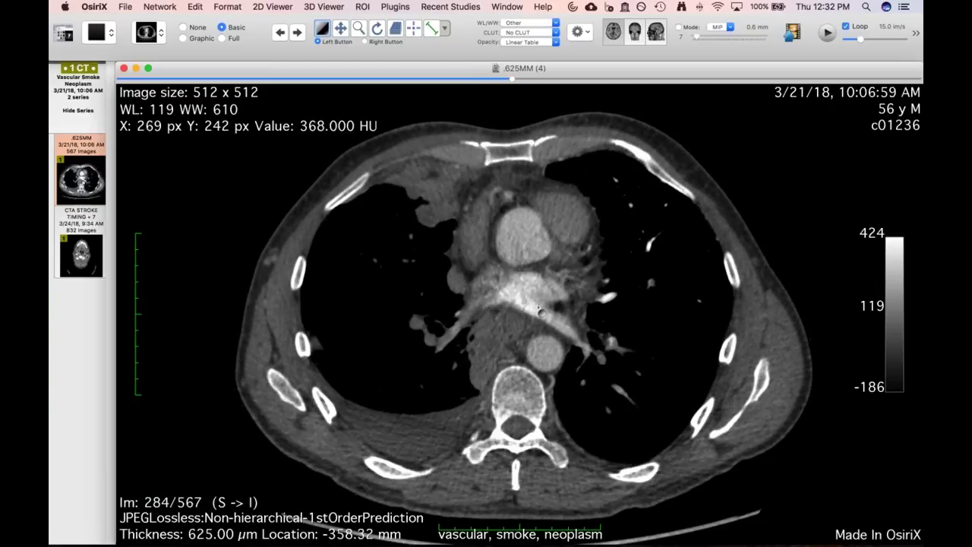
scroll(538, 310, down, 5)
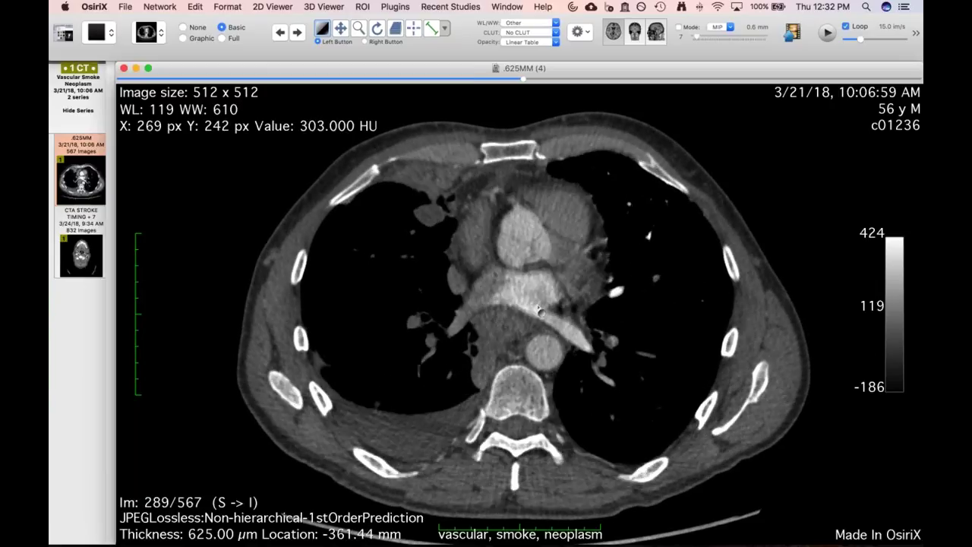
scroll(539, 316, up, 13)
scroll(538, 319, down, 20)
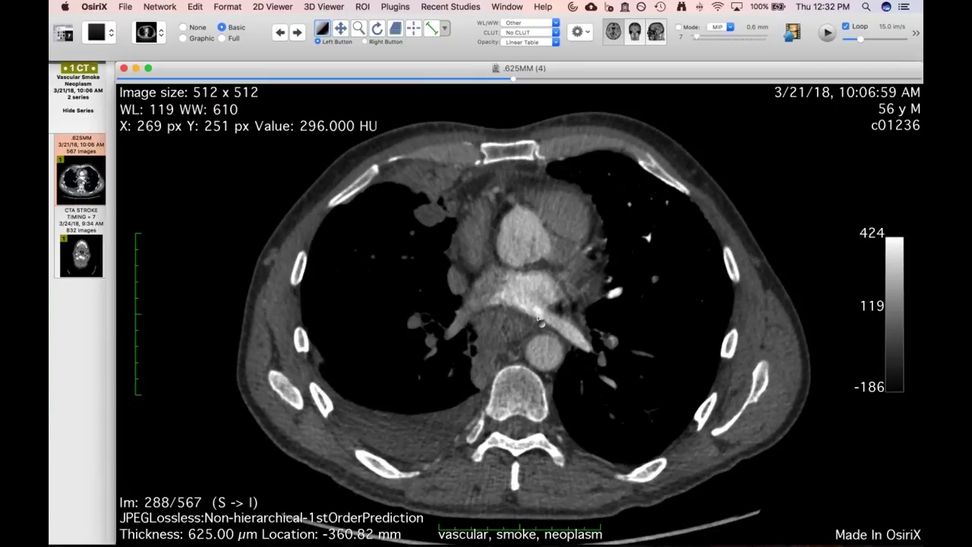
scroll(538, 318, down, 20)
scroll(538, 318, up, 20)
scroll(538, 319, up, 3)
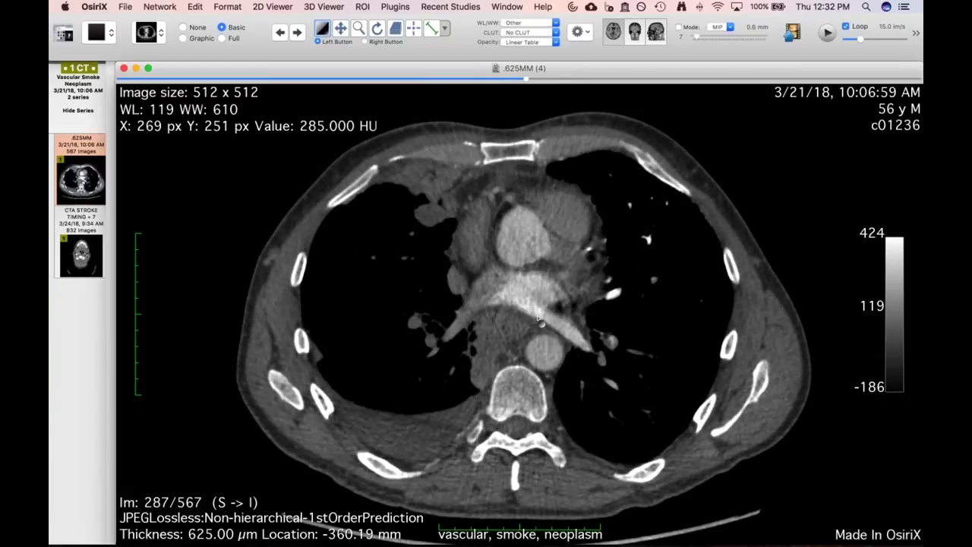
- Inspect the left lower-lobe pulmonary artery beside the descending aorta on the axial slices between the left atrium and the hilum
scroll(537, 318, up, 20)
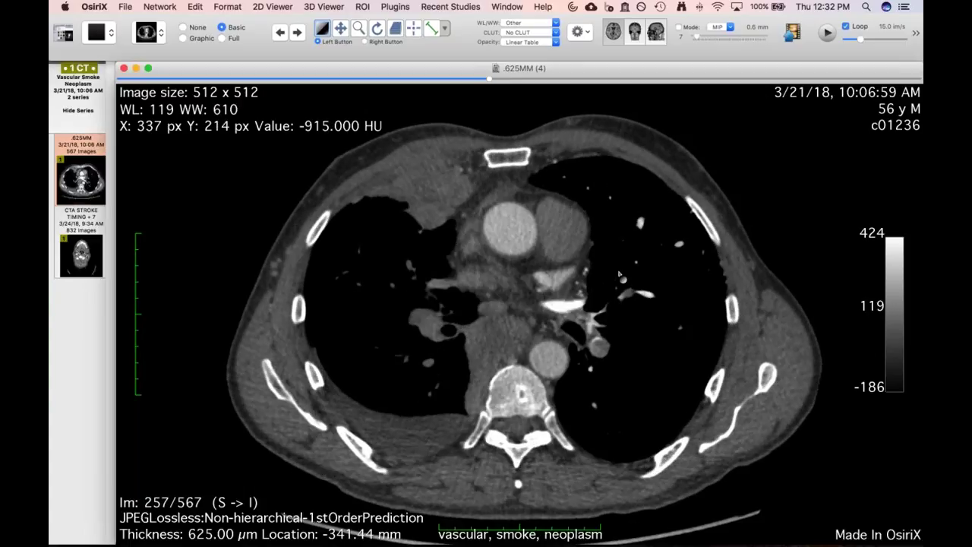
scroll(620, 275, up, 8)
scroll(609, 375, up, 3)
scroll(608, 375, down, 12)
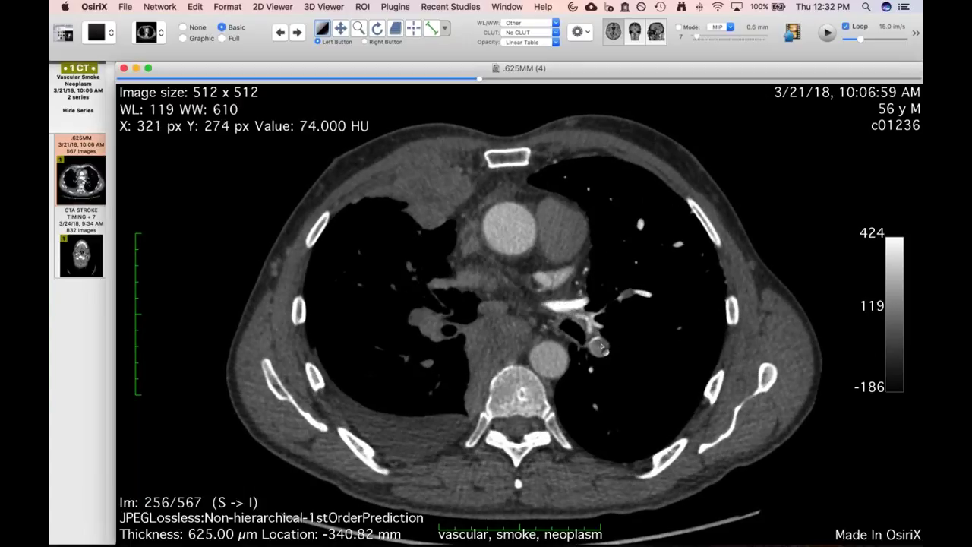
scroll(618, 397, down, 9)
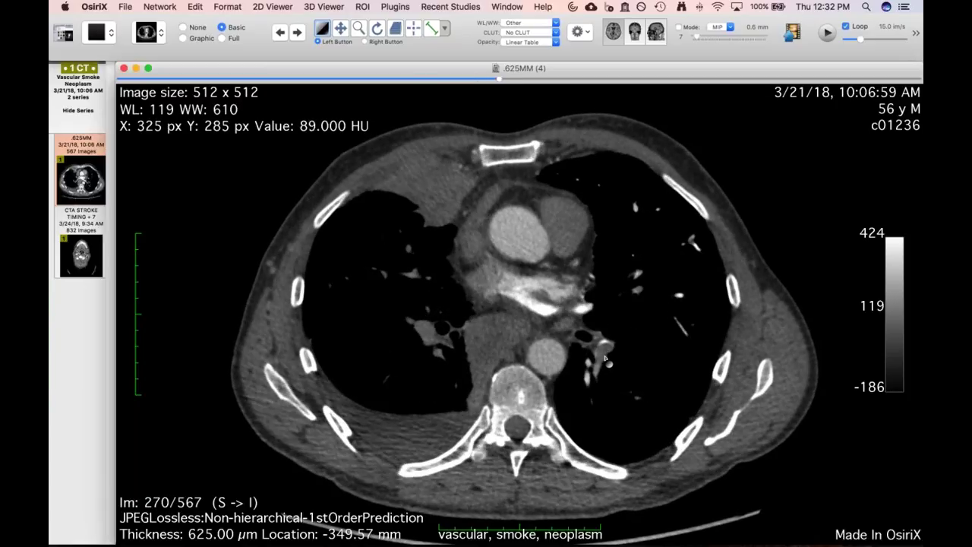
scroll(617, 364, down, 4)
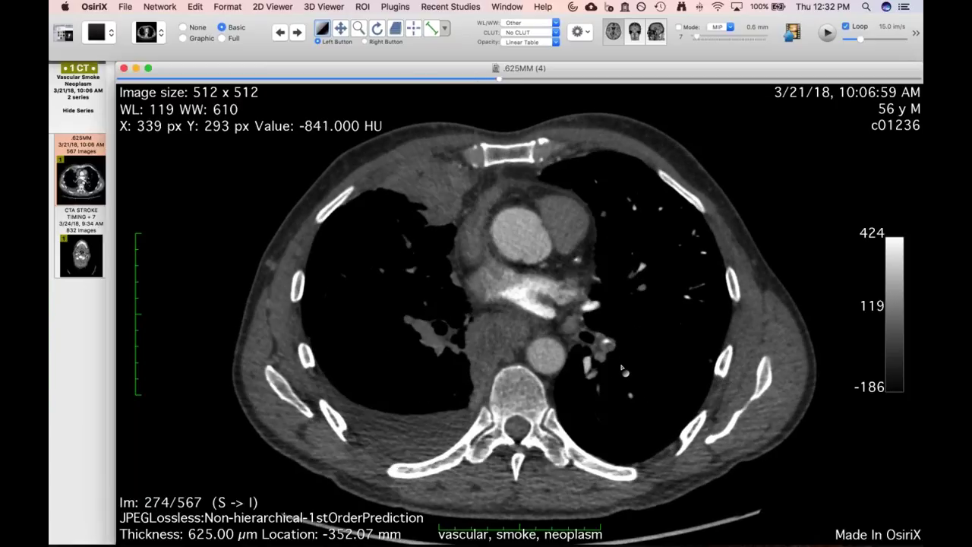
scroll(622, 369, down, 7)
scroll(622, 369, up, 17)
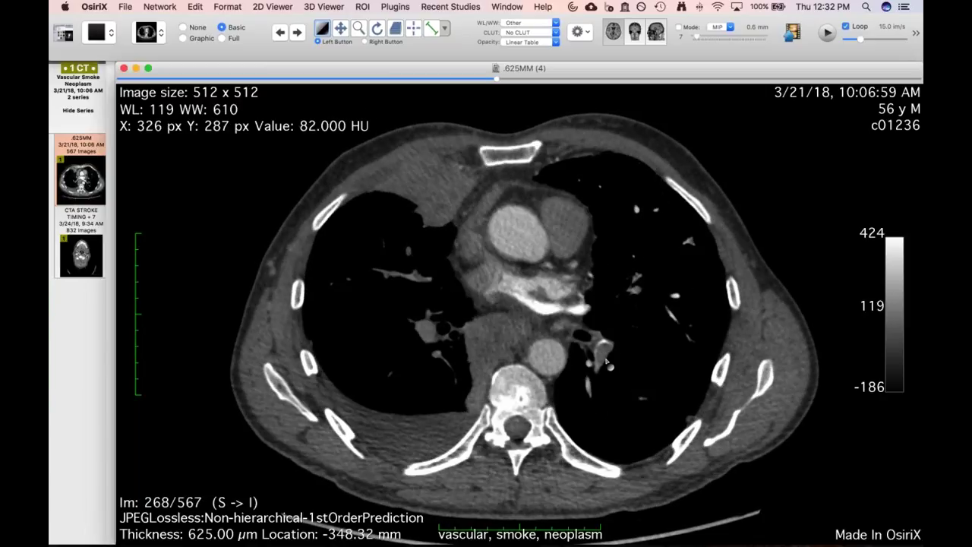
scroll(607, 363, up, 10)
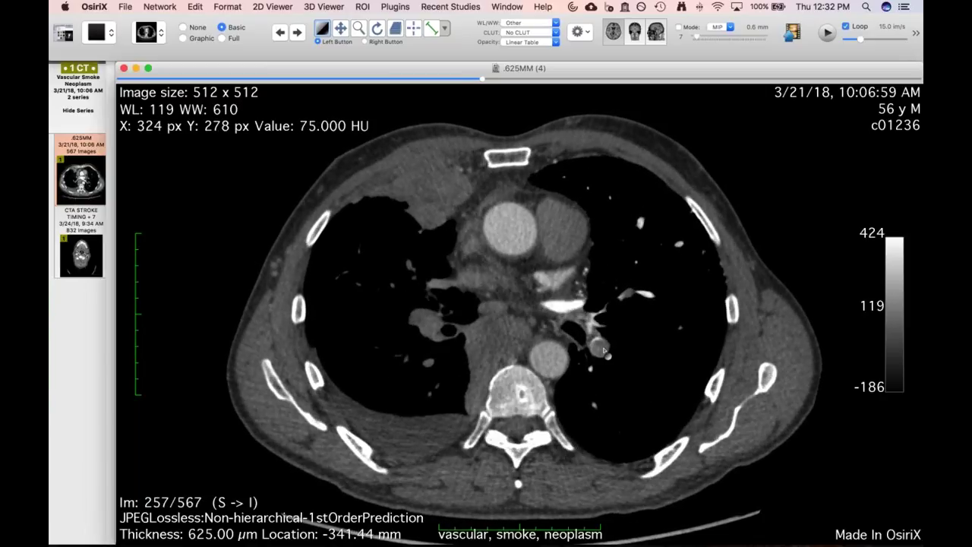
scroll(604, 351, up, 8)
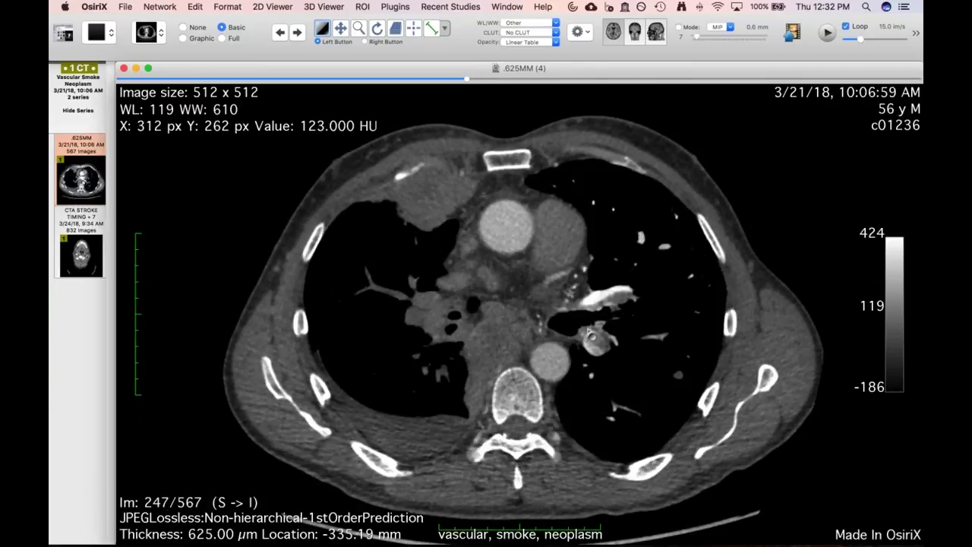
- Trace the left lower-lobe vessels on the axial slices between the hilum and the level of the ventricles
scroll(599, 380, down, 17)
scroll(600, 372, down, 20)
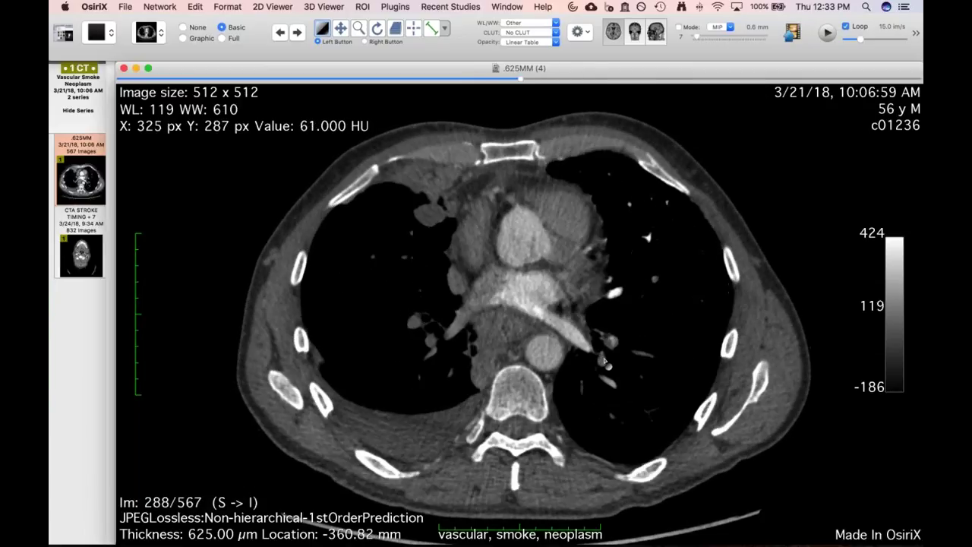
scroll(606, 363, down, 20)
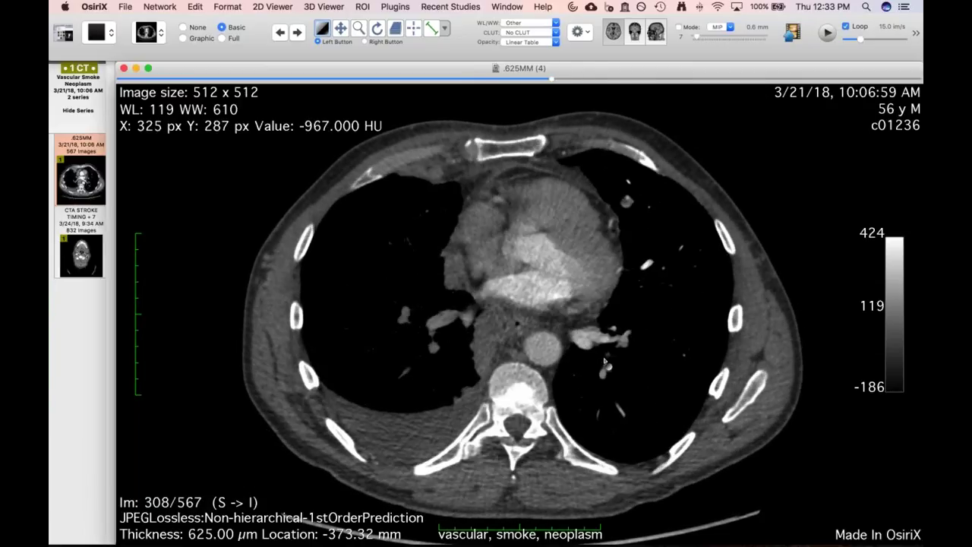
scroll(605, 362, up, 20)
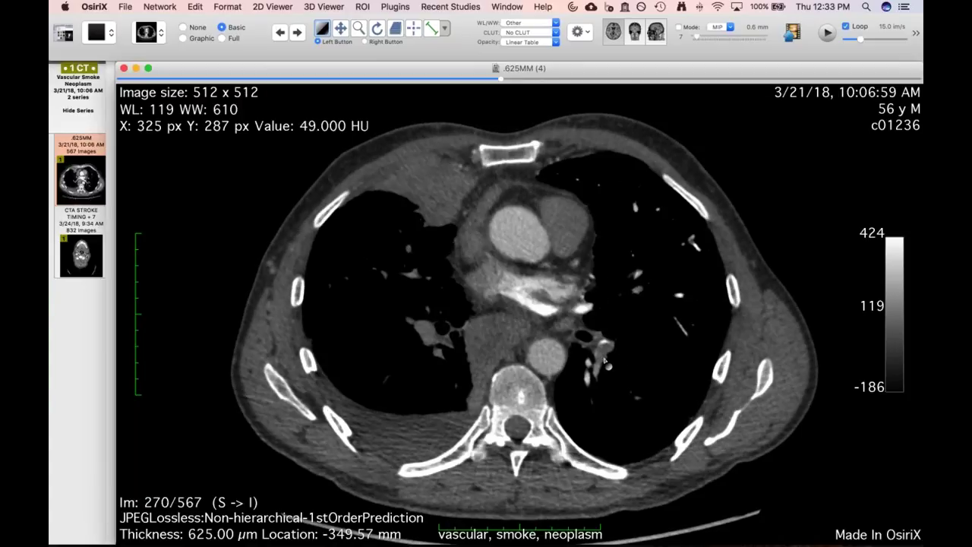
scroll(606, 363, up, 20)
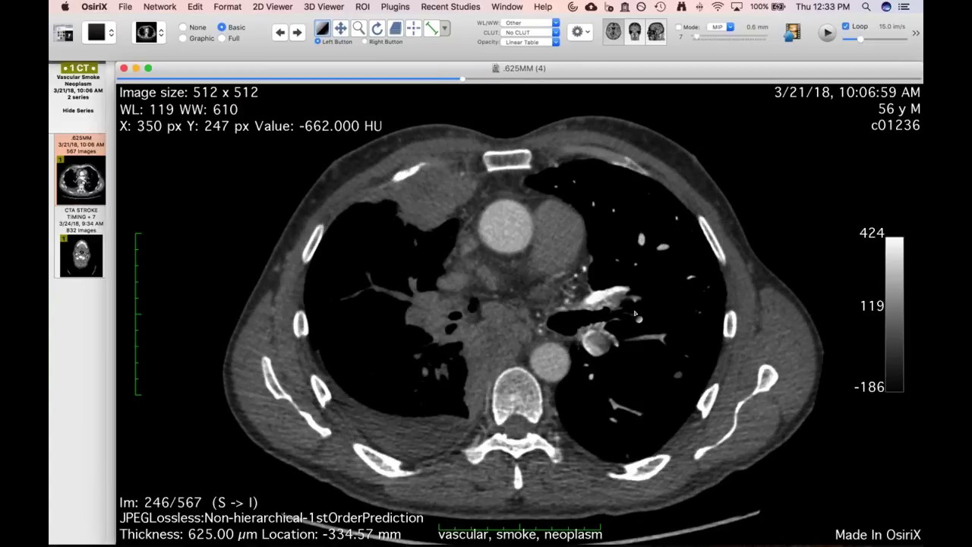
scroll(598, 400, down, 6)
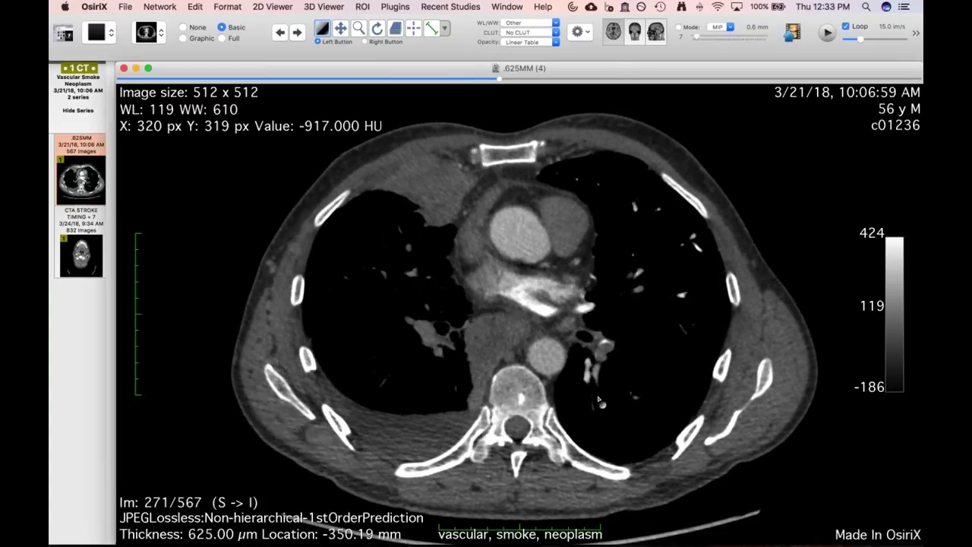
scroll(600, 403, down, 4)
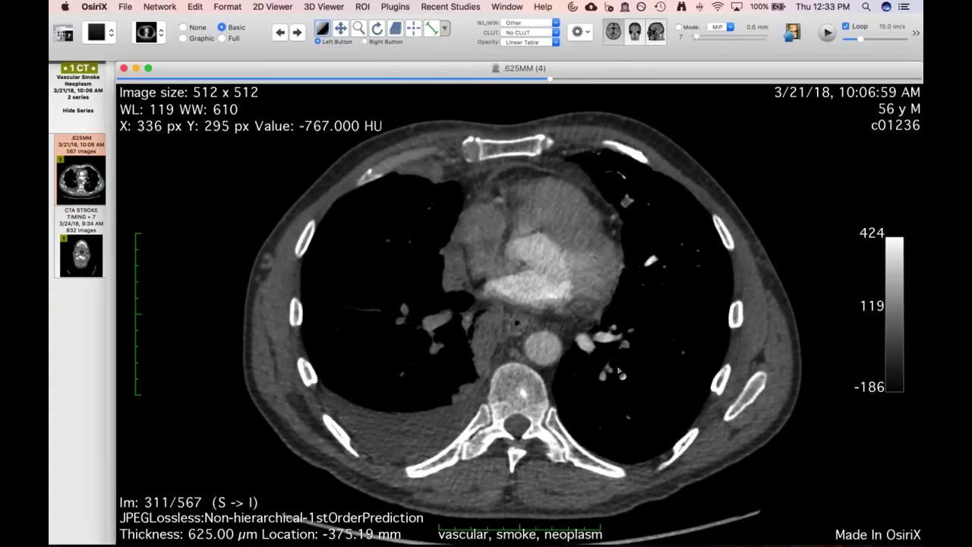
scroll(619, 373, down, 17)
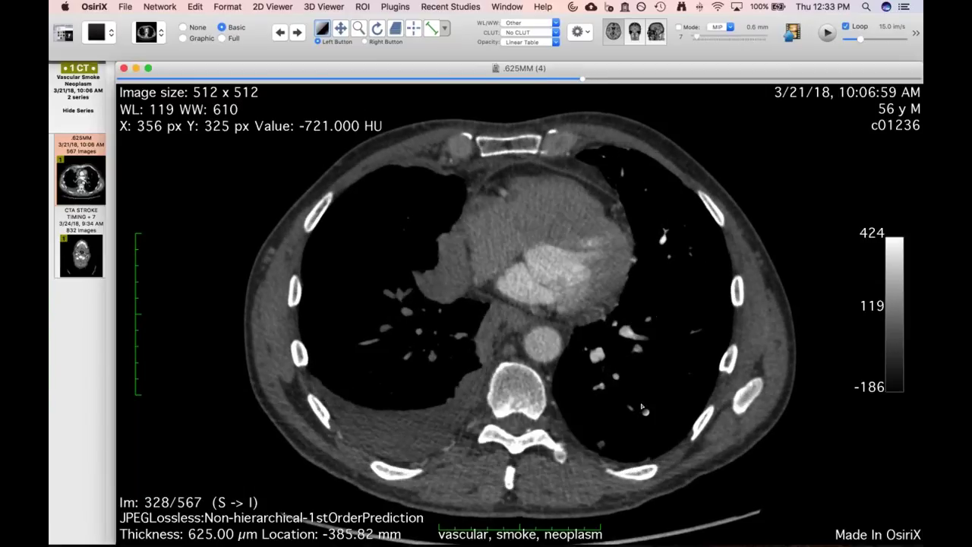
- Review the axial slices from the heart back up to the aortic arch and inspect the vessels lateral to the arch
scroll(642, 408, up, 20)
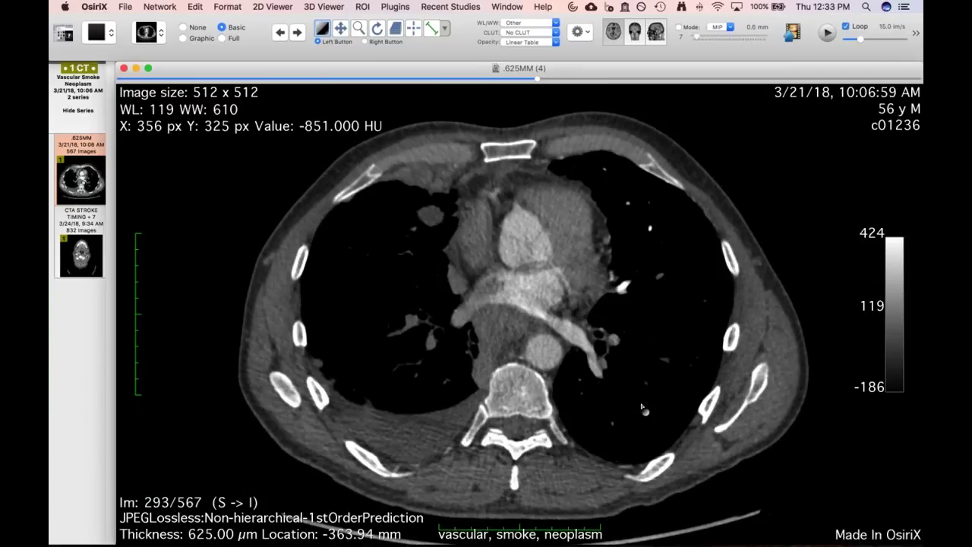
scroll(628, 307, up, 20)
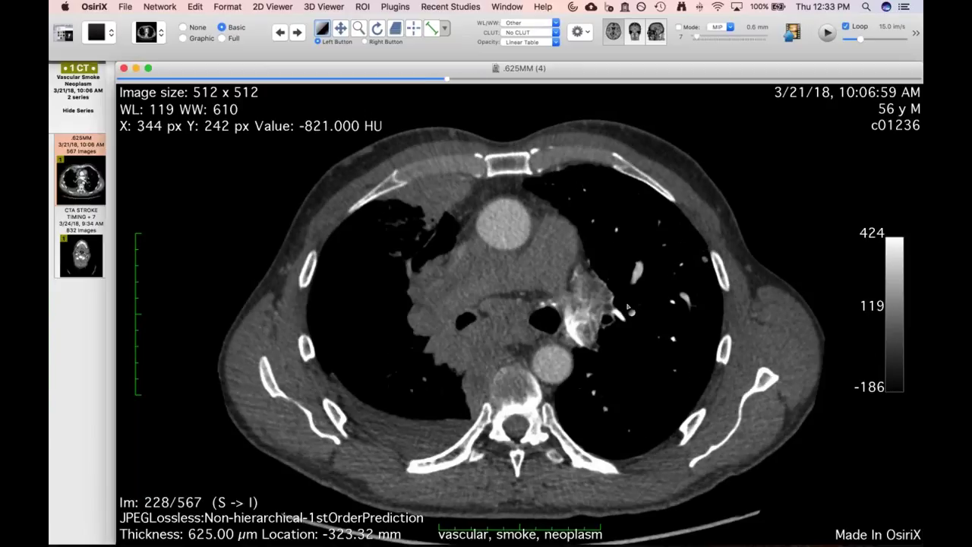
scroll(628, 308, up, 20)
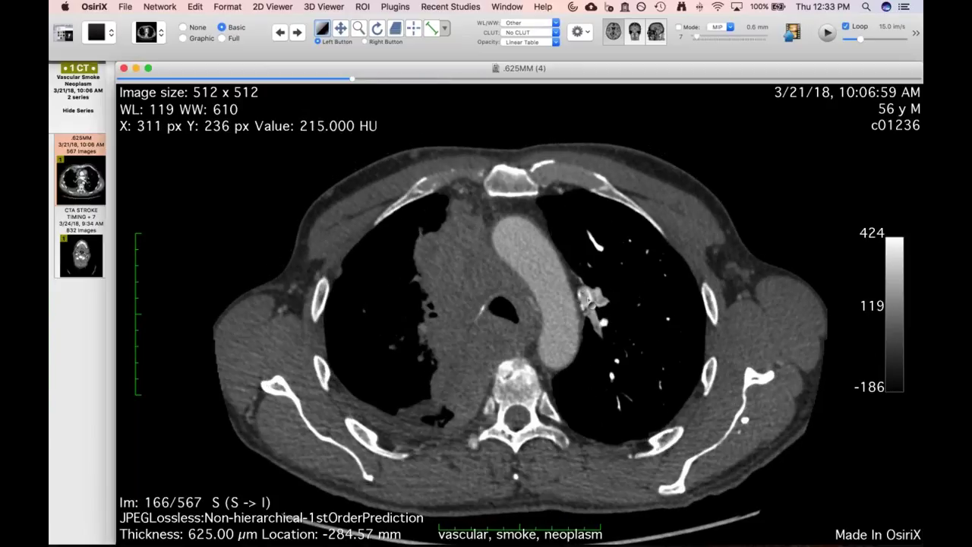
scroll(591, 305, up, 17)
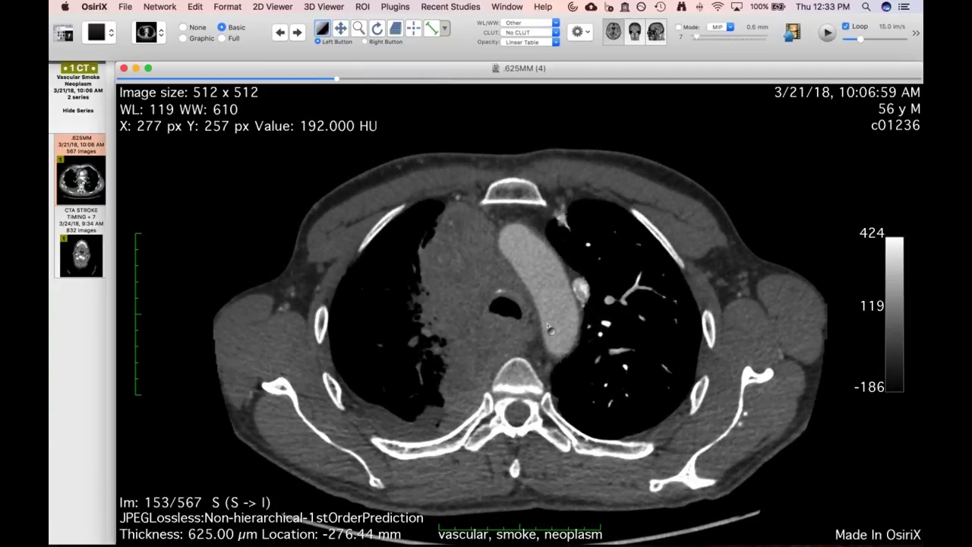
scroll(548, 327, up, 2)
scroll(600, 313, down, 10)
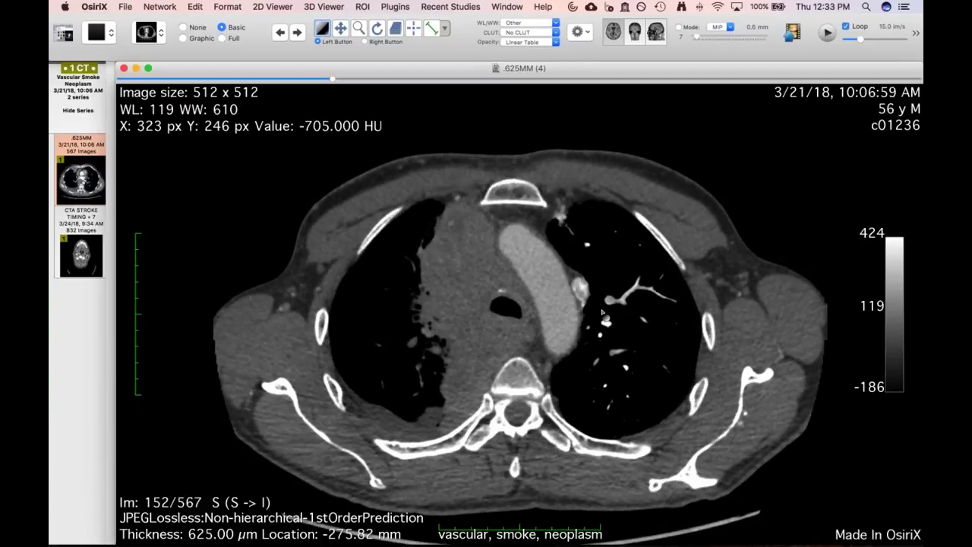
- Review the lungs with the CT - Pulmonary window on the axial slices from the aortic arch down towards the left hilum
scroll(595, 319, down, 1)
key(5)
scroll(587, 328, down, 10)
scroll(587, 326, down, 20)
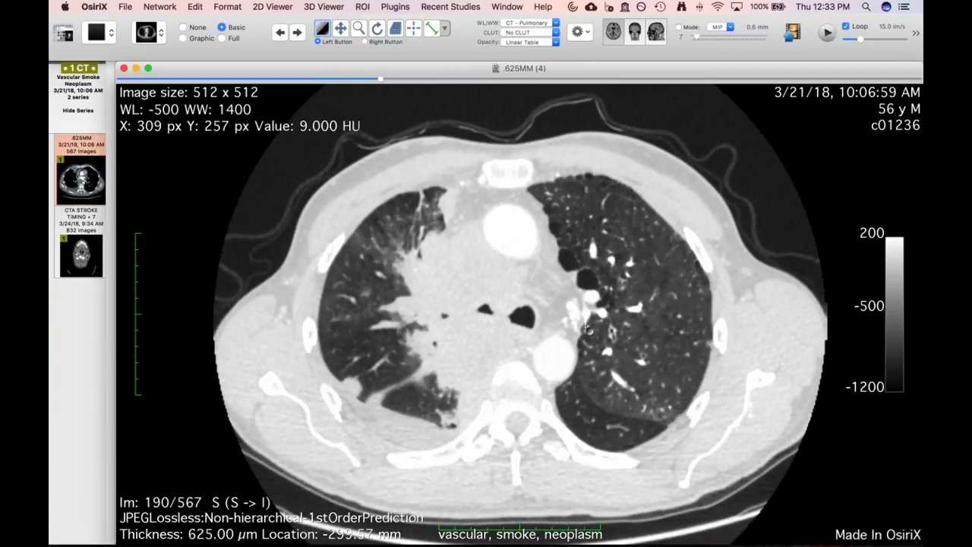
scroll(587, 327, down, 20)
- Apply the CT - Abdomen window, adjust it to WL 122 and WW 651, and examine the left hilar vessels
key(F2)
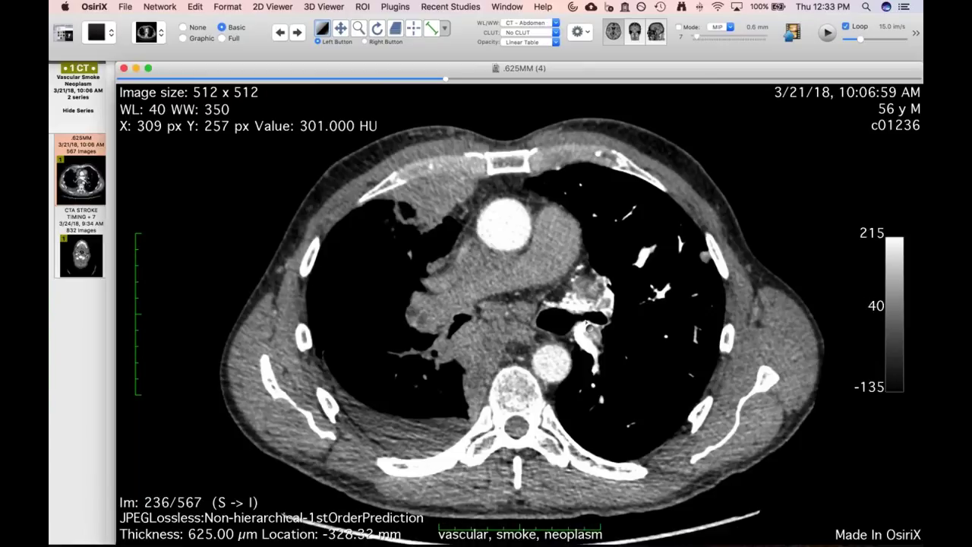
scroll(600, 338, down, 3)
scroll(611, 348, down, 2)
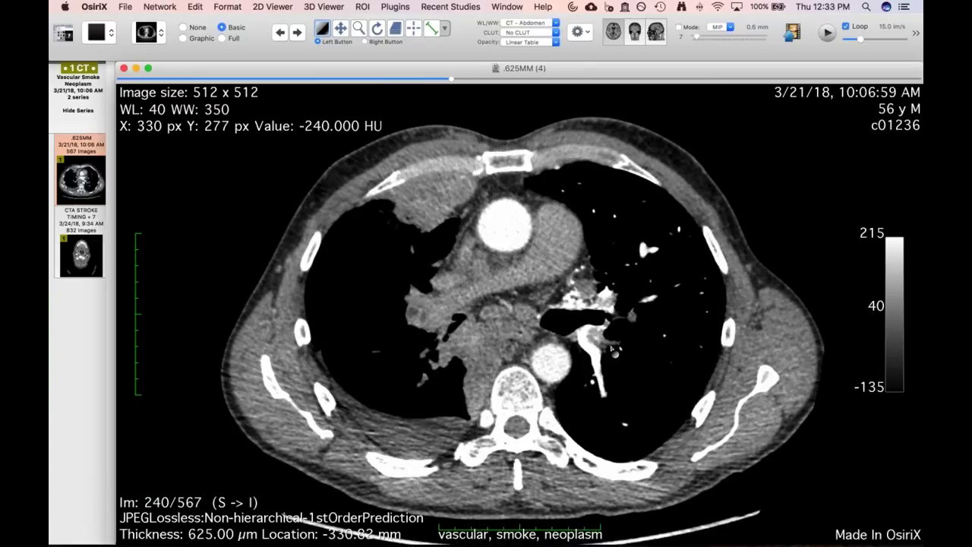
drag(611, 348, 653, 337)
scroll(653, 336, up, 1)
scroll(623, 318, up, 13)
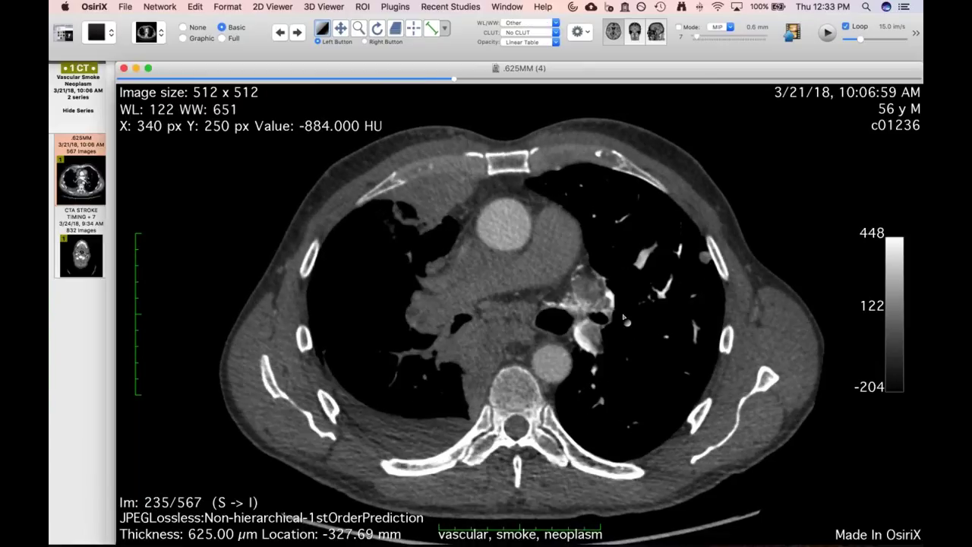
- Follow the left lower-lobe pulmonary artery beside the descending aorta on the axial slices from the left hilum down to the left atrium
scroll(558, 307, down, 1)
scroll(562, 313, down, 20)
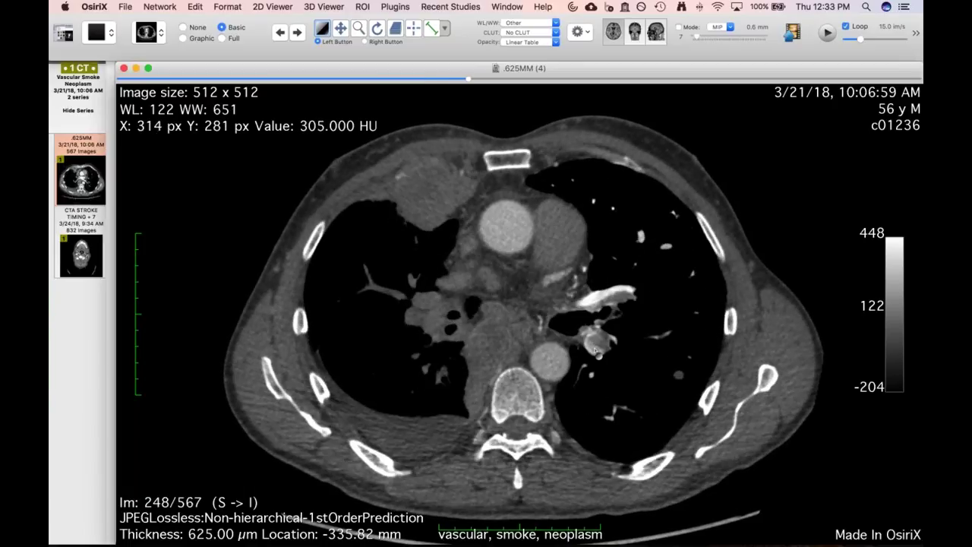
scroll(601, 366, down, 3)
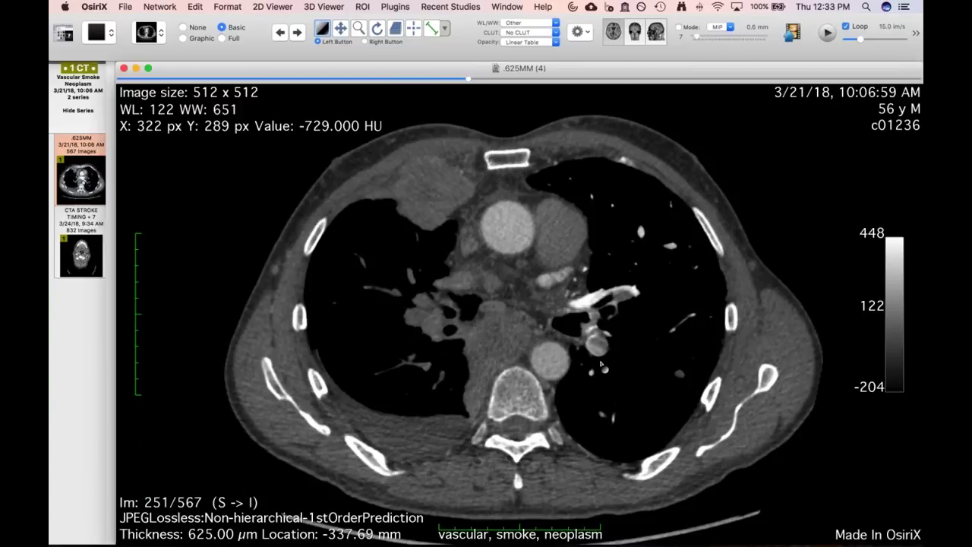
scroll(601, 366, down, 20)
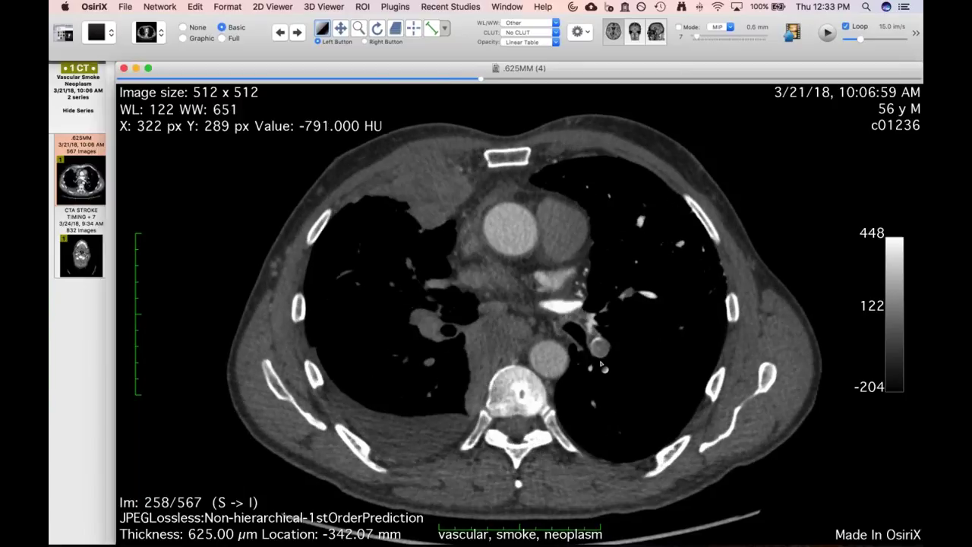
scroll(606, 356, down, 19)
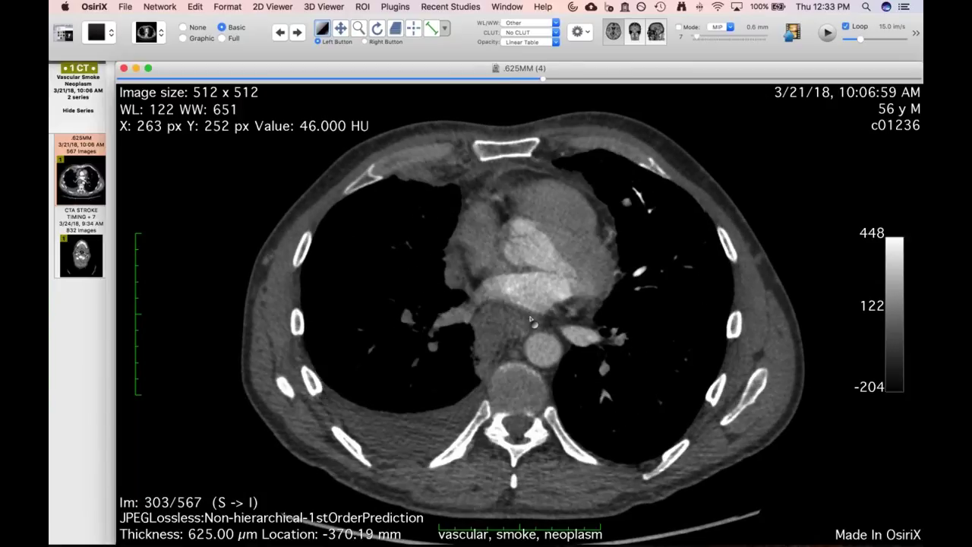
- Inspect the soft tissue behind the left atrium and beside the descending aorta on the axial slices down to the ventricles
scroll(531, 319, down, 9)
scroll(491, 341, up, 5)
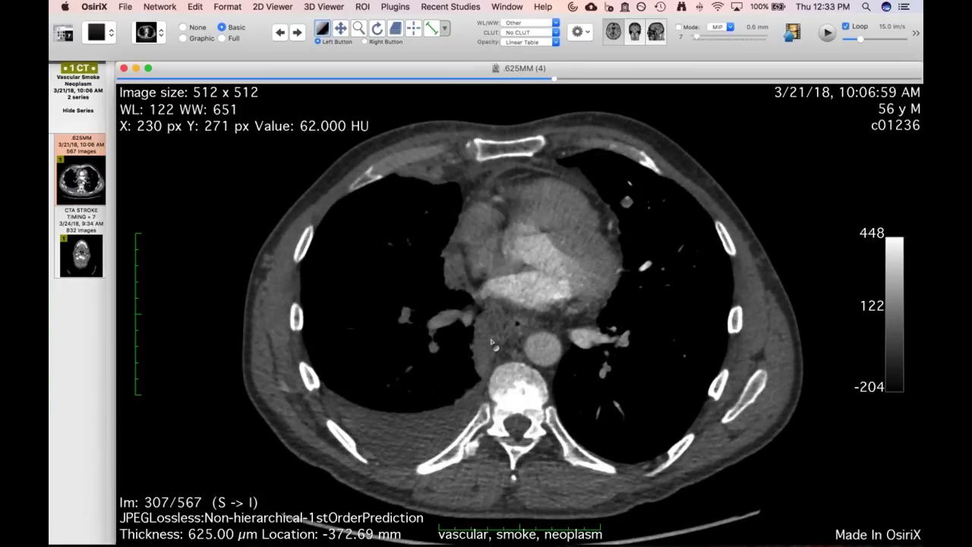
scroll(466, 368, down, 15)
scroll(466, 368, down, 11)
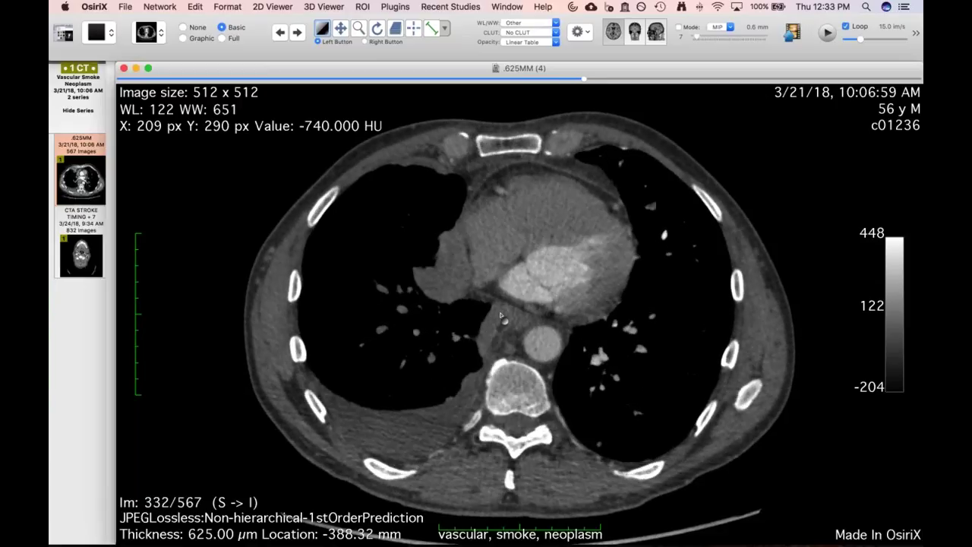
scroll(501, 317, down, 20)
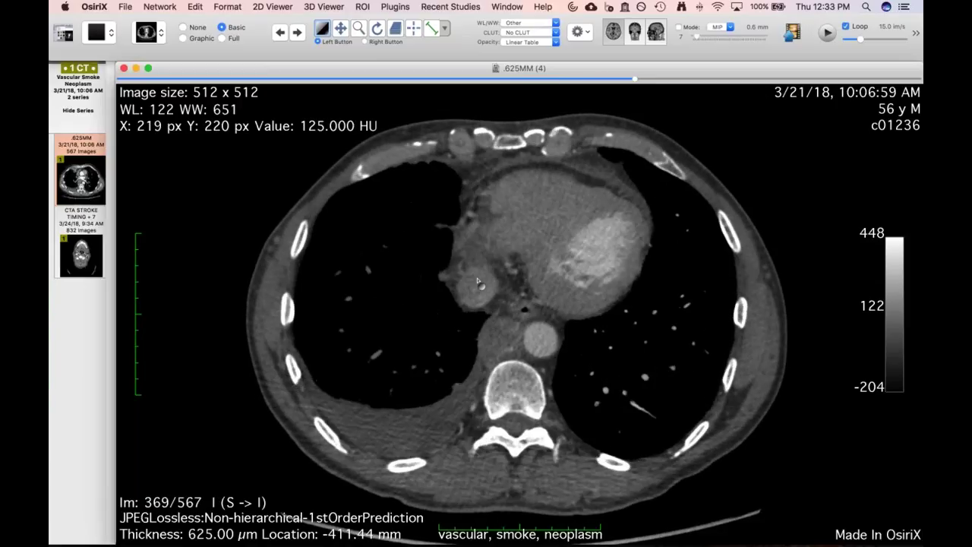
- Review the heart and posterior mediastinum on the axial slices from the ventricles back up to the upper left atrium
scroll(479, 300, up, 20)
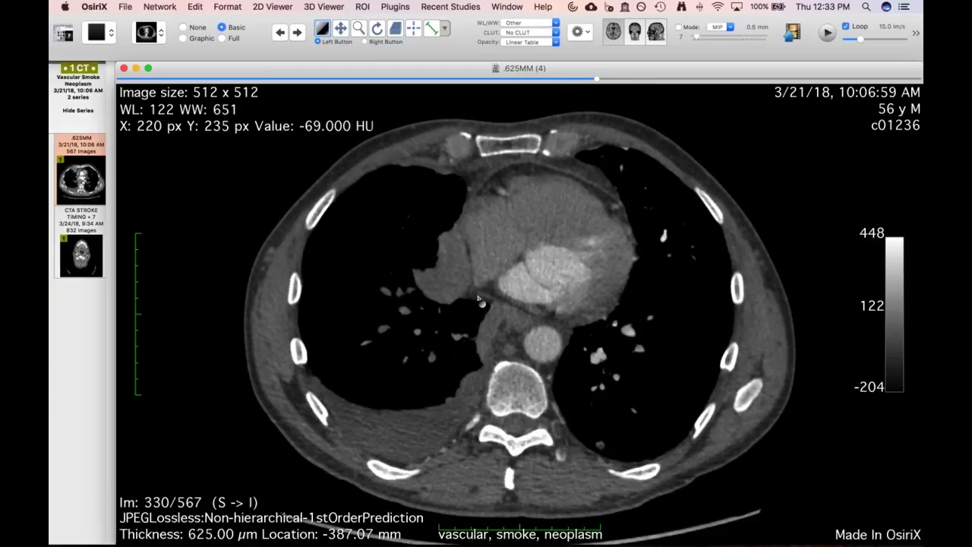
scroll(479, 299, up, 20)
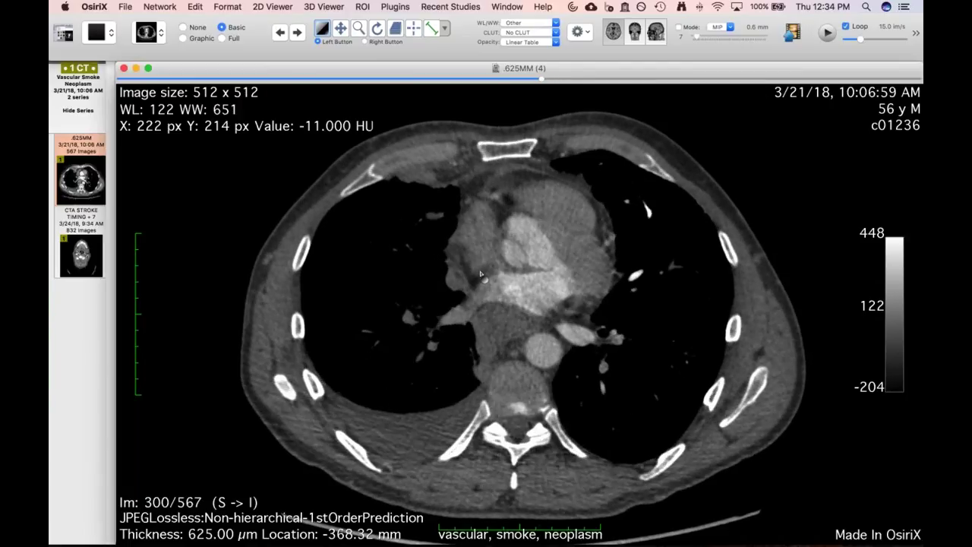
scroll(480, 275, up, 19)
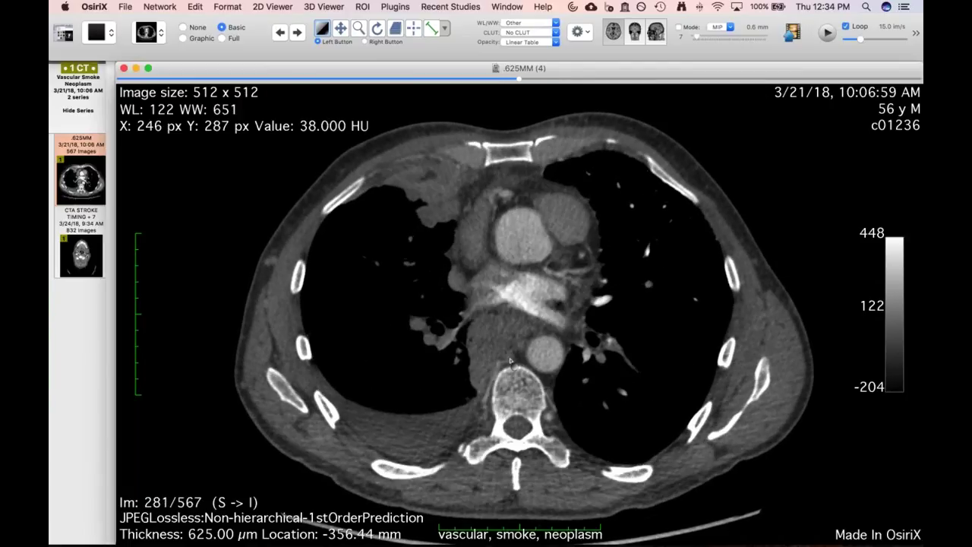
scroll(511, 362, up, 5)
scroll(511, 362, up, 13)
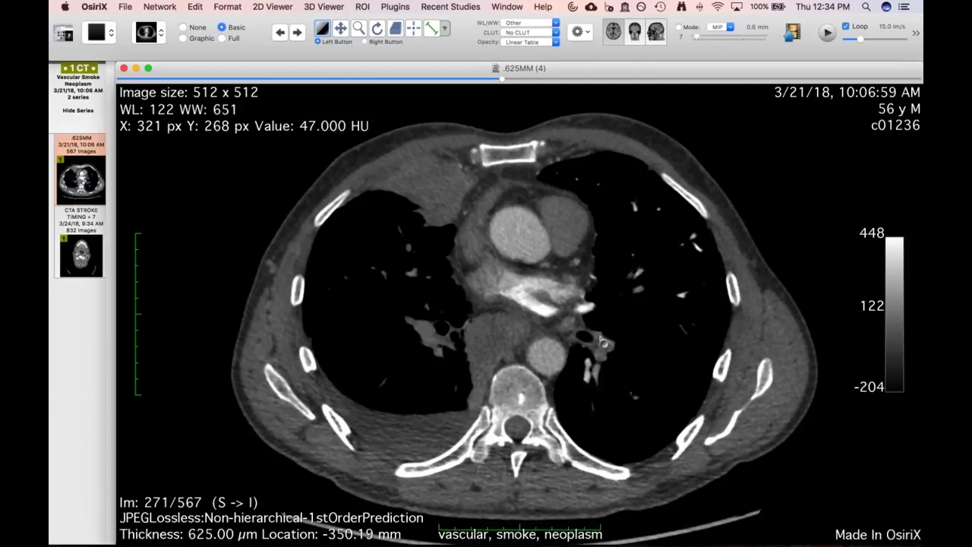
- Trace the left lower-lobe pulmonary artery upwards on the axial slices from the left atrium to the left hilum
scroll(608, 342, up, 6)
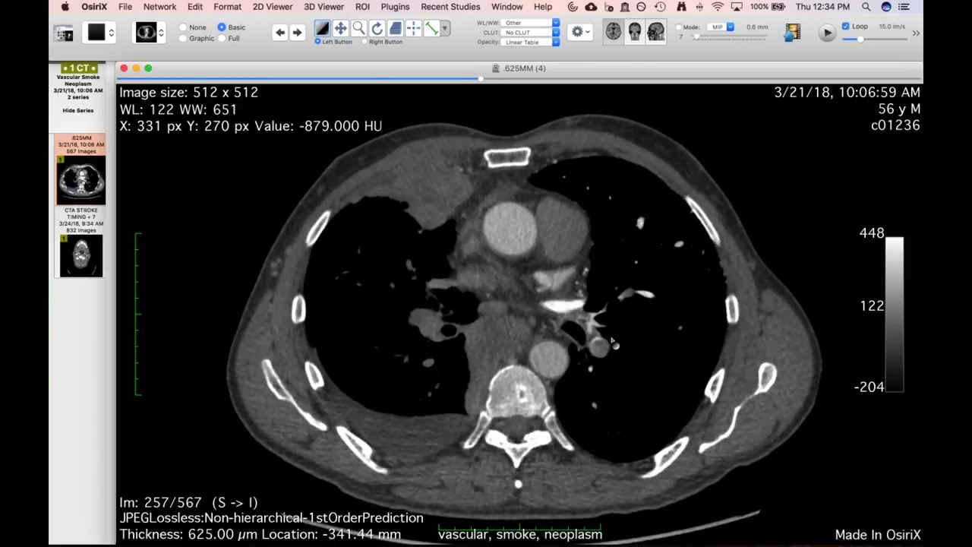
scroll(613, 343, up, 7)
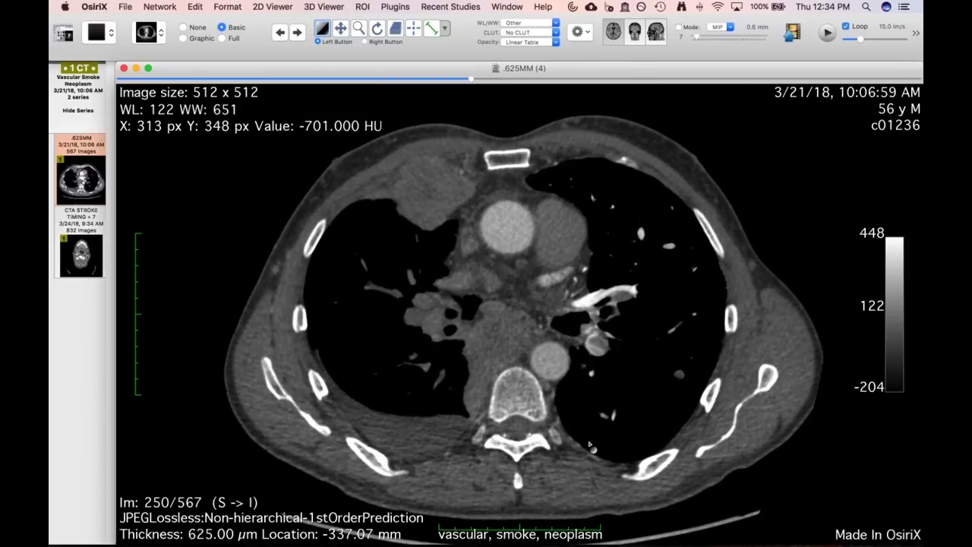
scroll(590, 446, up, 8)
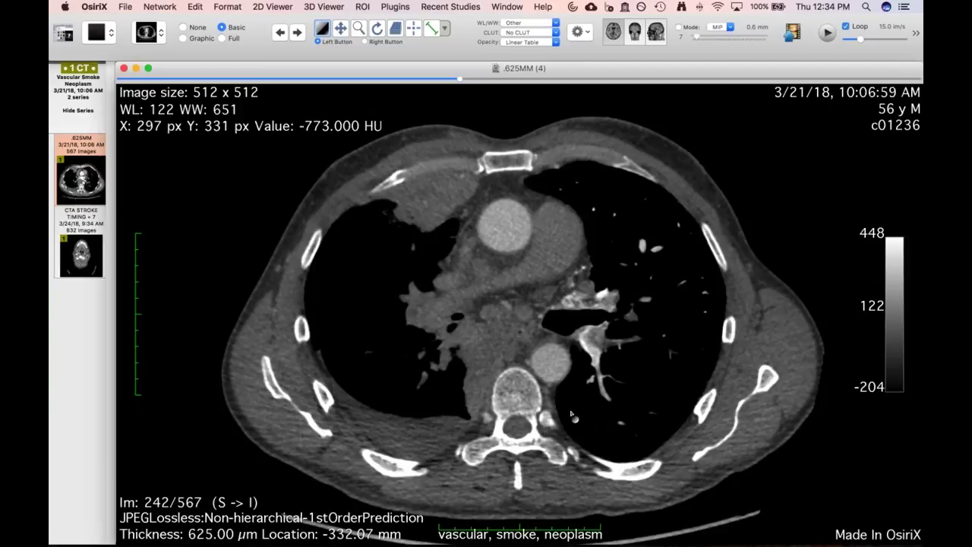
scroll(573, 417, up, 3)
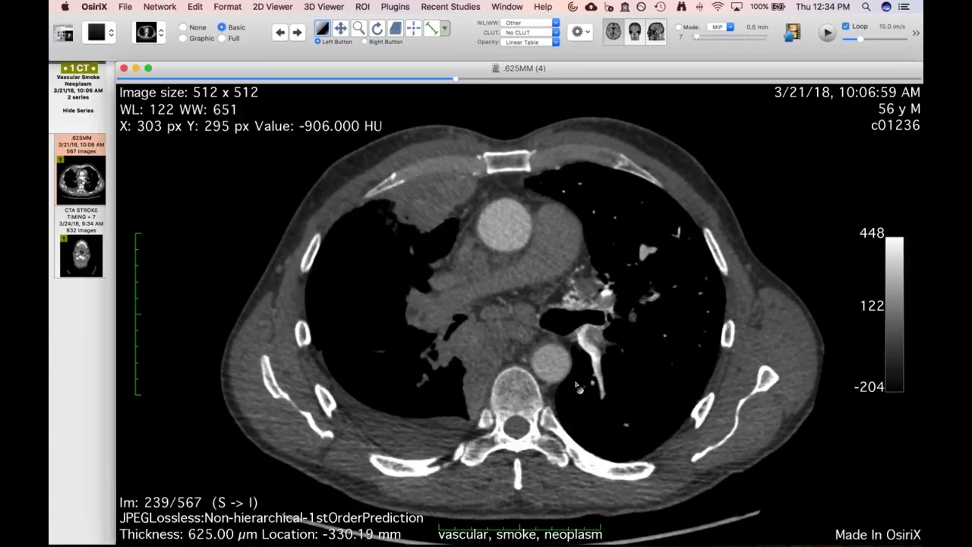
scroll(578, 389, up, 7)
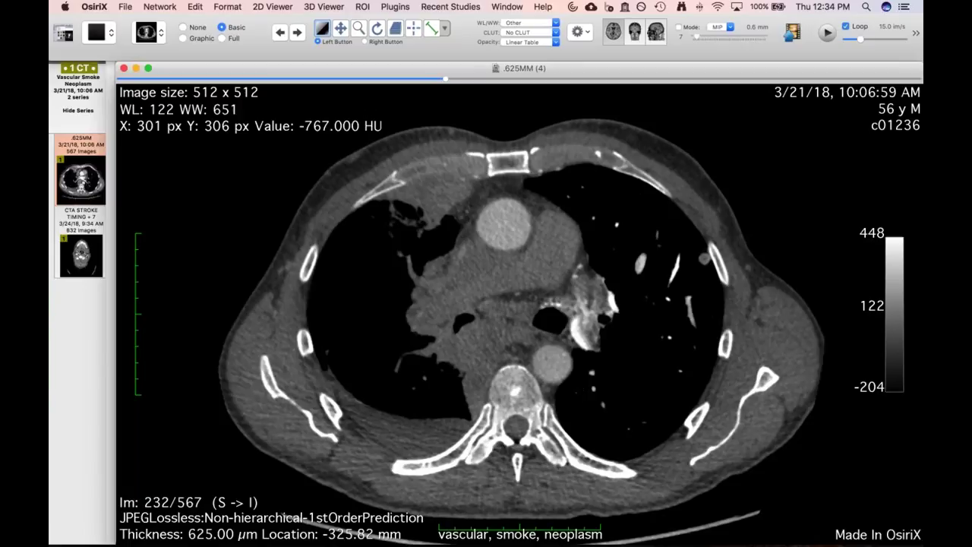
- Close the vascular smoke neoplasm case and open the PA chest radiograph of the Lung Iatrogenic case
key(super+w)
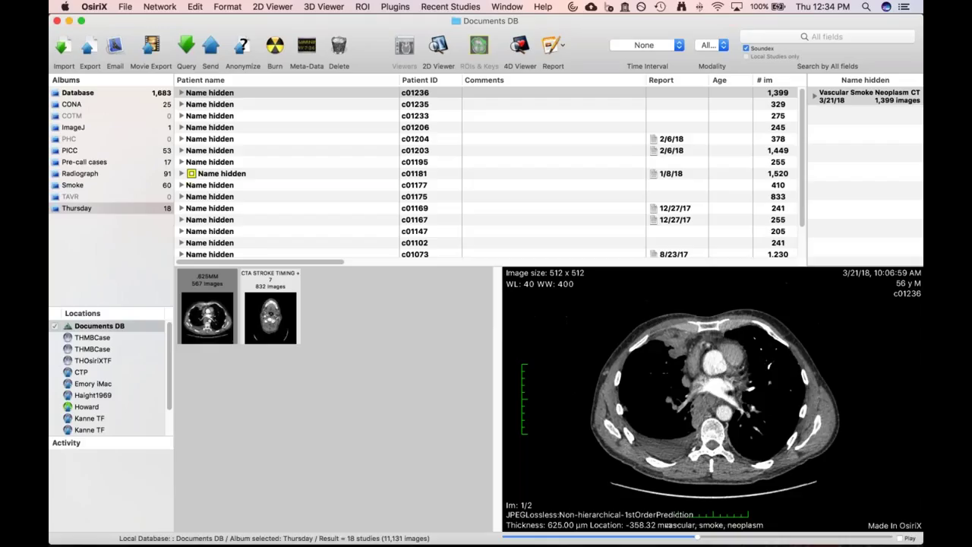
click(298, 105)
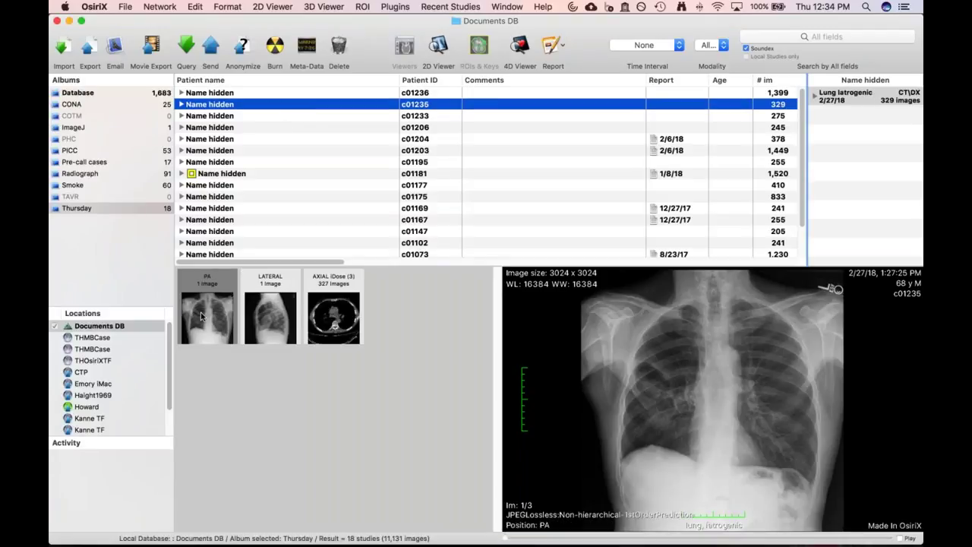
double_click(203, 329)
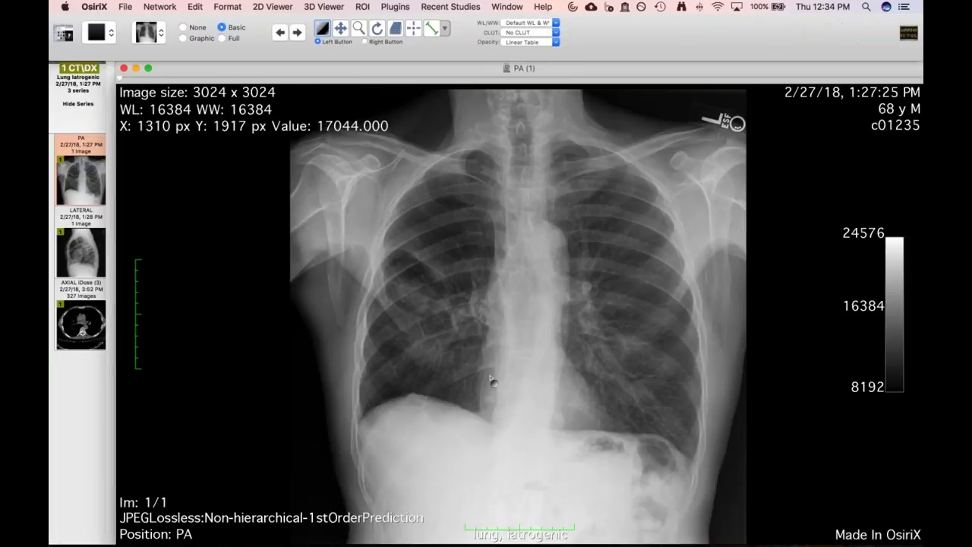
- Enlarge the PA radiograph to examine the lungs, and bring up the lateral radiograph enlarged for review
key(z)
drag(492, 380, 496, 332)
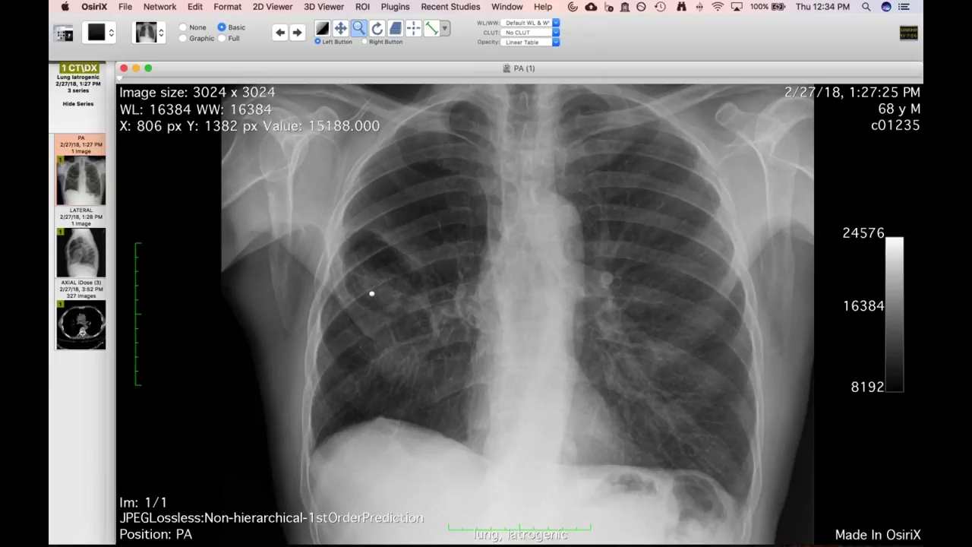
click(87, 264)
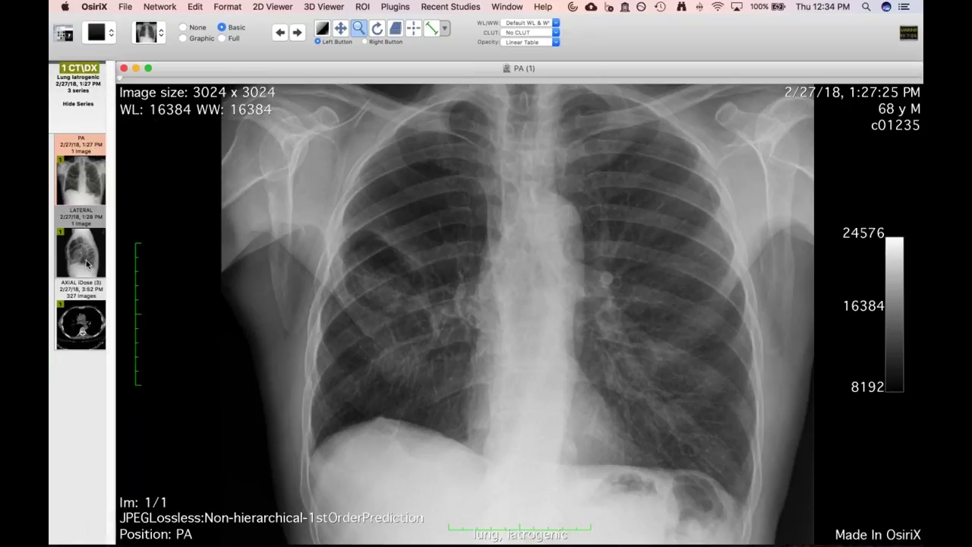
drag(340, 342, 345, 211)
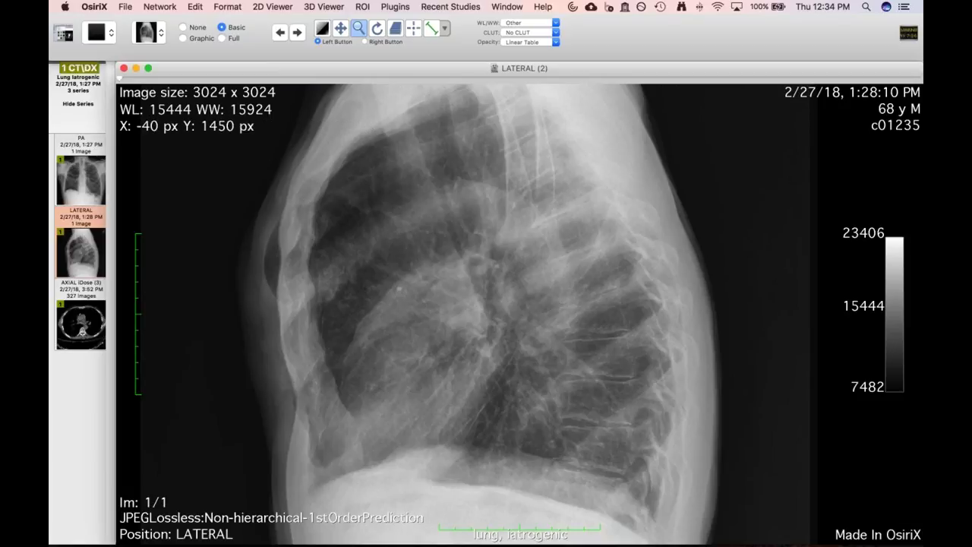
- Open the AXIAL iDose (3) CT series and review the upper lungs around the top of the aortic arch
click(82, 325)
scroll(380, 251, down, 20)
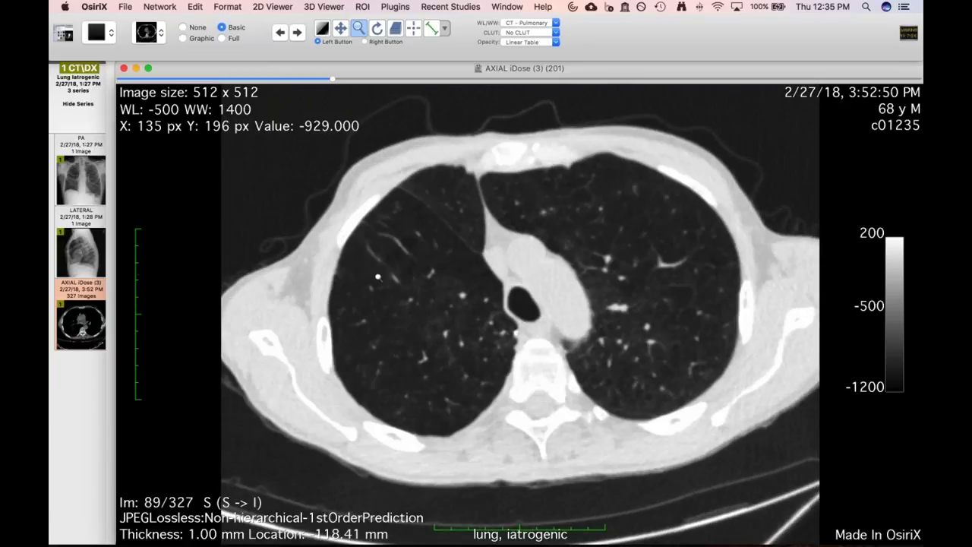
scroll(378, 277, down, 3)
scroll(486, 311, up, 5)
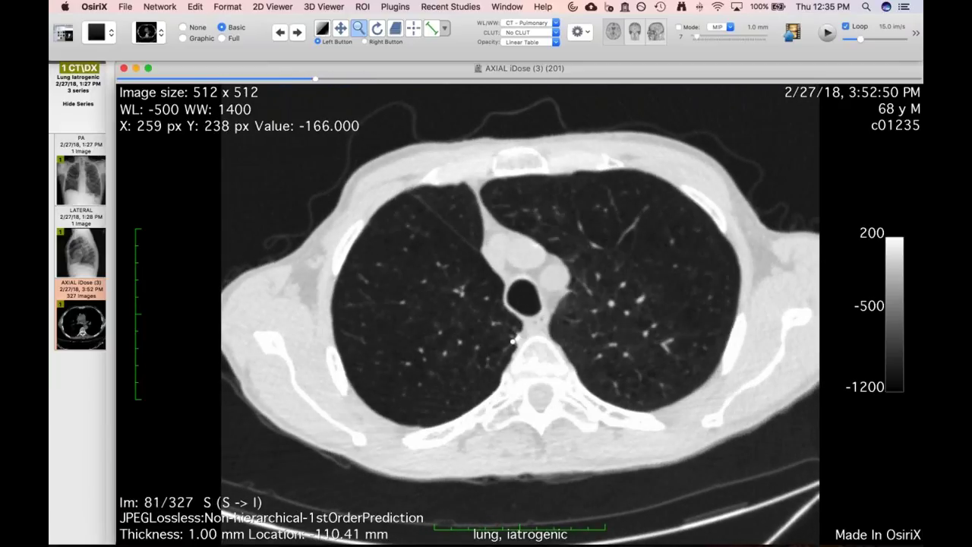
- Examine the right anterior chest wall and adjacent lung on the axial slices from the aortic arch down past the carina
scroll(515, 343, down, 10)
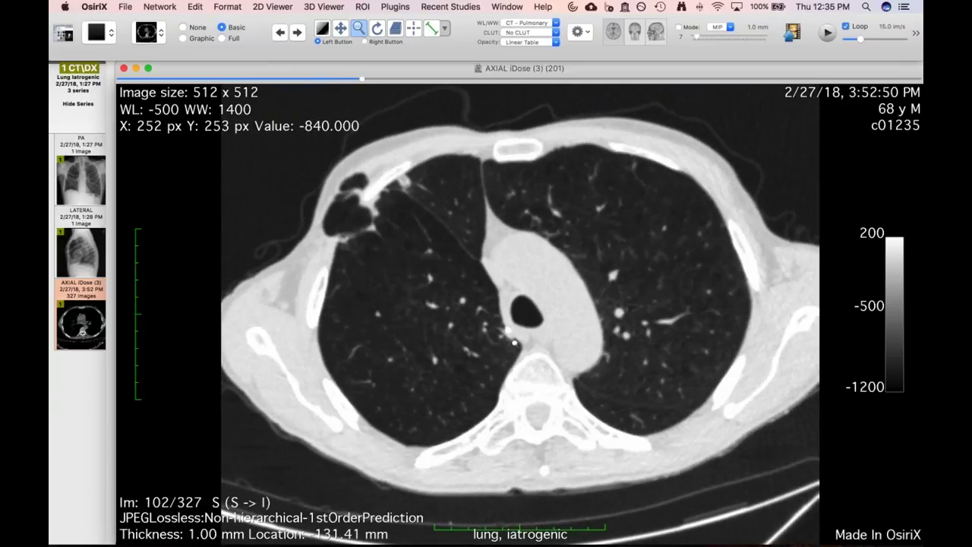
scroll(515, 344, down, 7)
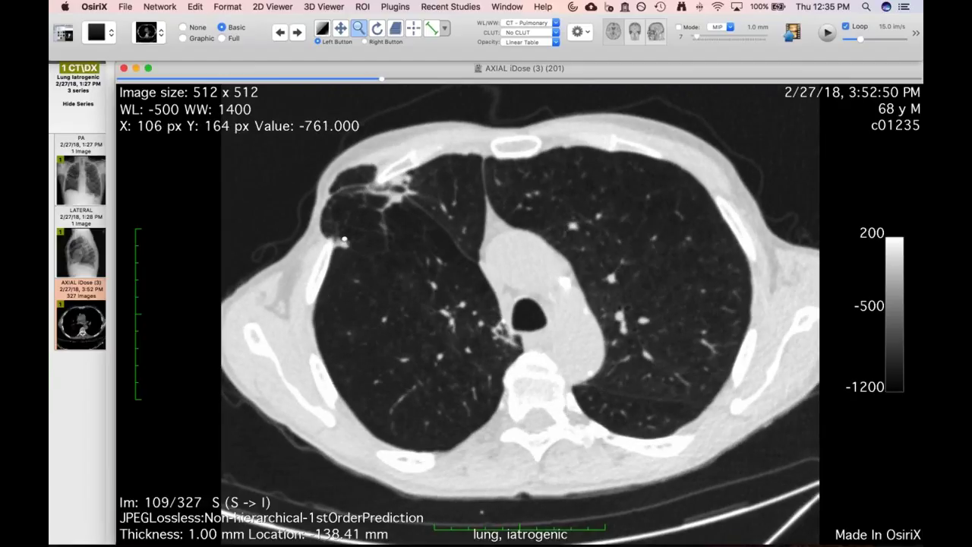
scroll(344, 240, down, 13)
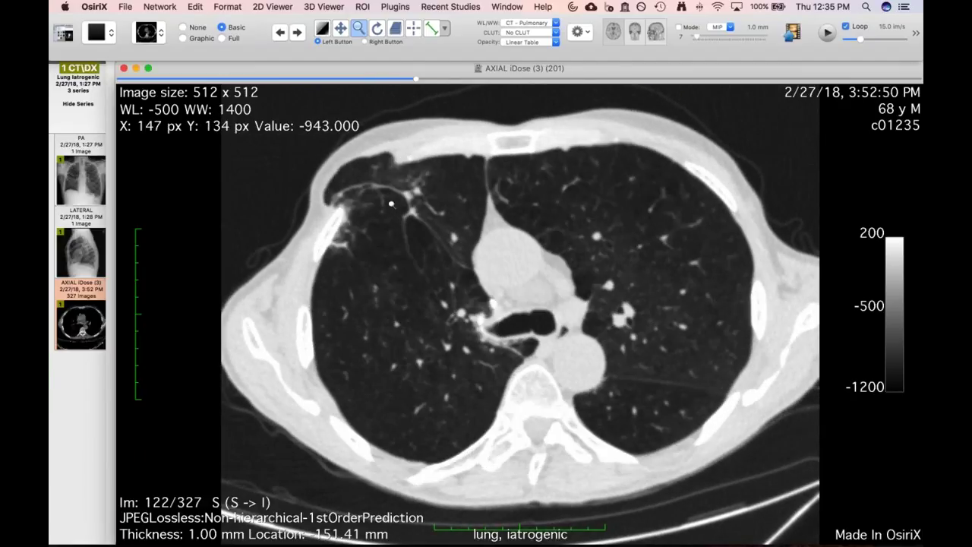
scroll(391, 204, down, 15)
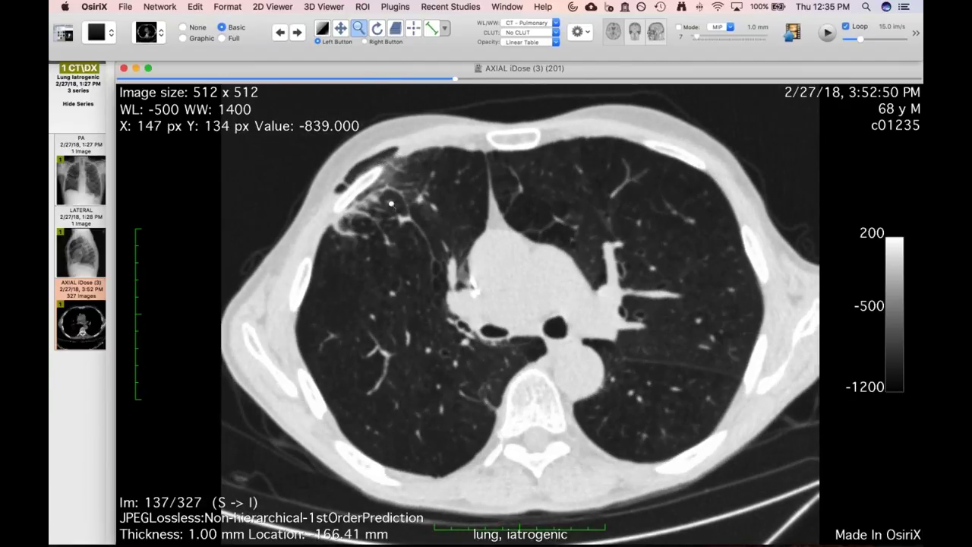
- Recheck the lung around the right anterior ribs by going back up to the aortic arch and down to the hilar level
scroll(380, 215, up, 11)
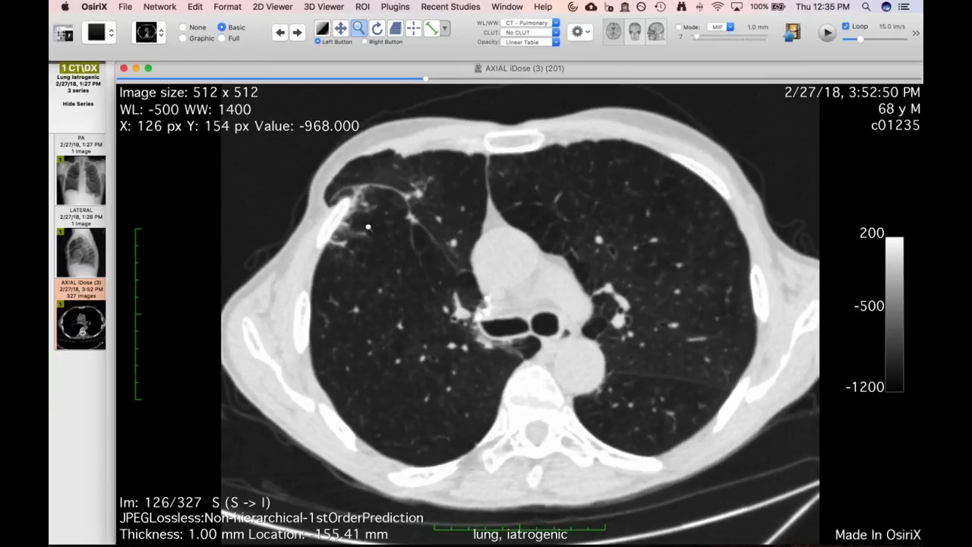
scroll(367, 226, up, 8)
scroll(350, 200, up, 9)
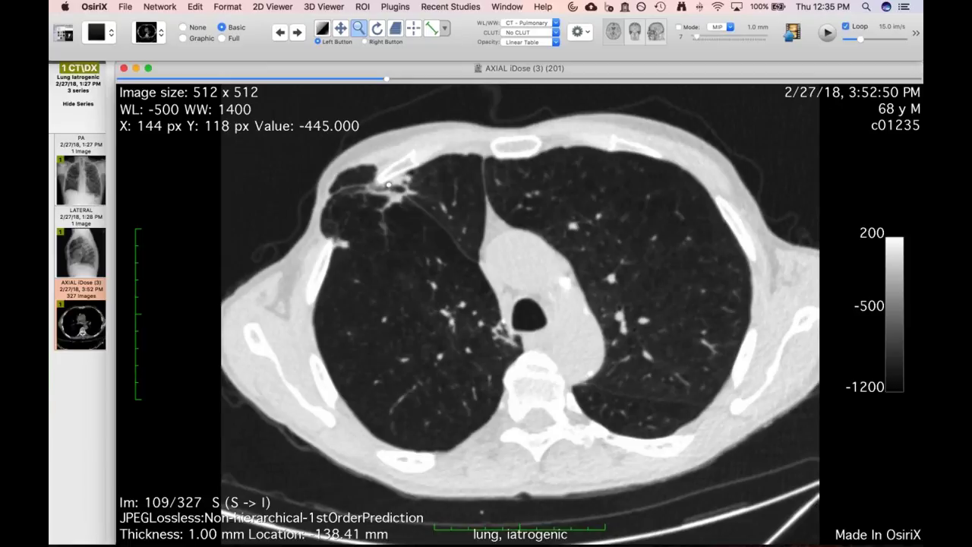
scroll(387, 185, down, 13)
scroll(385, 188, down, 16)
scroll(376, 178, up, 2)
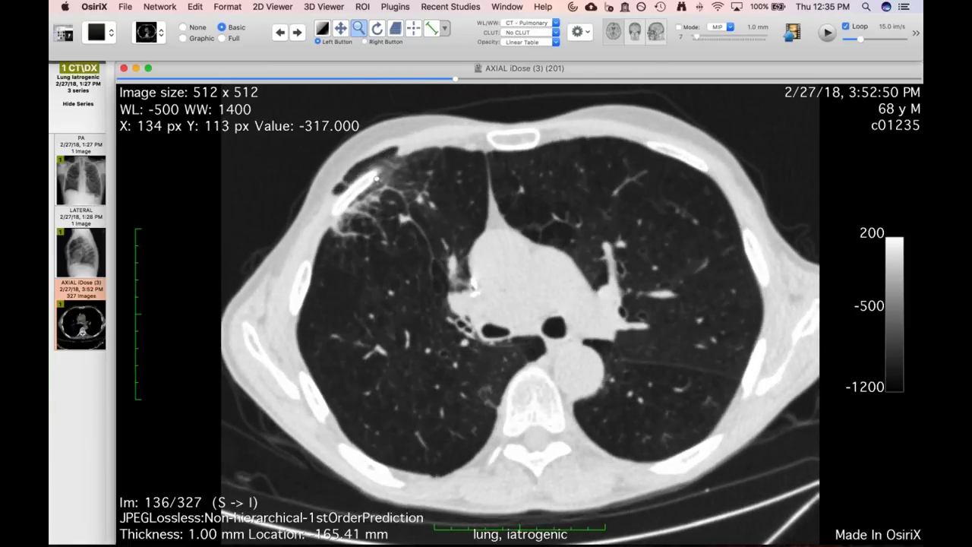
- Follow the right anterior chest wall and adjacent lung from the hilar level back up to the aortic arch
scroll(377, 178, up, 9)
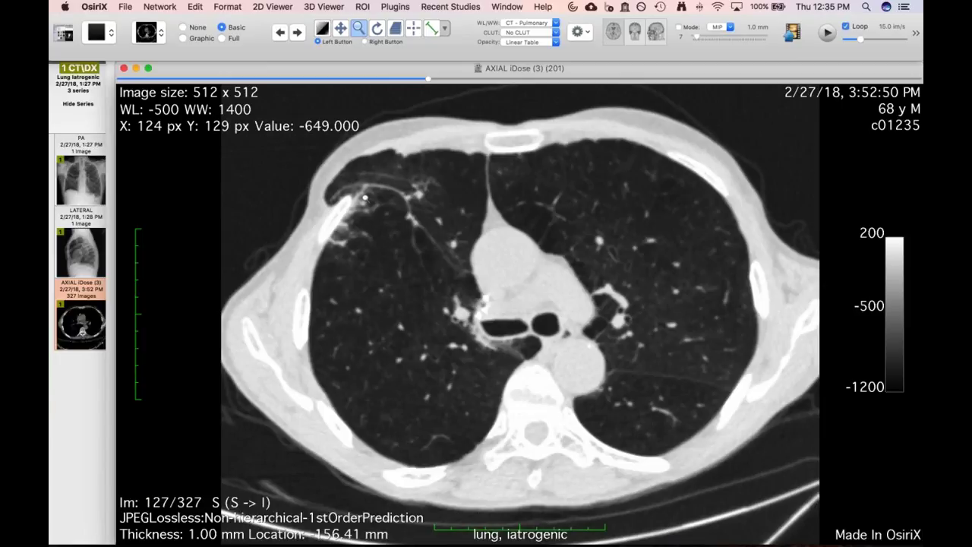
scroll(365, 198, up, 15)
scroll(340, 201, down, 6)
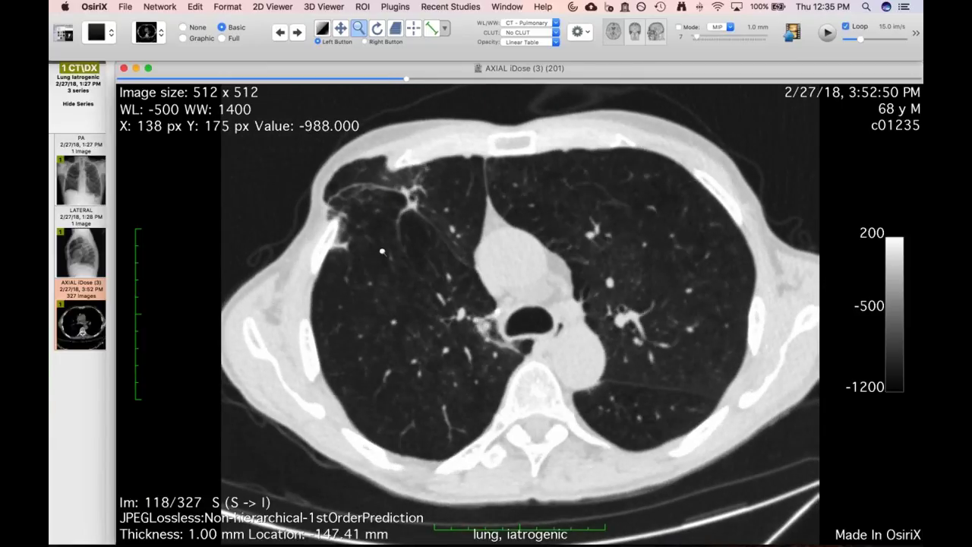
scroll(382, 251, down, 7)
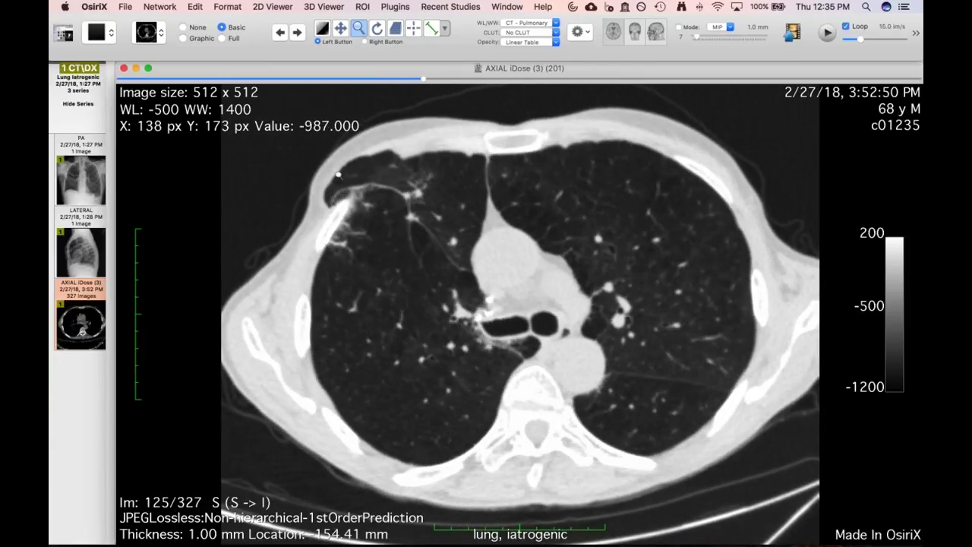
scroll(415, 218, up, 2)
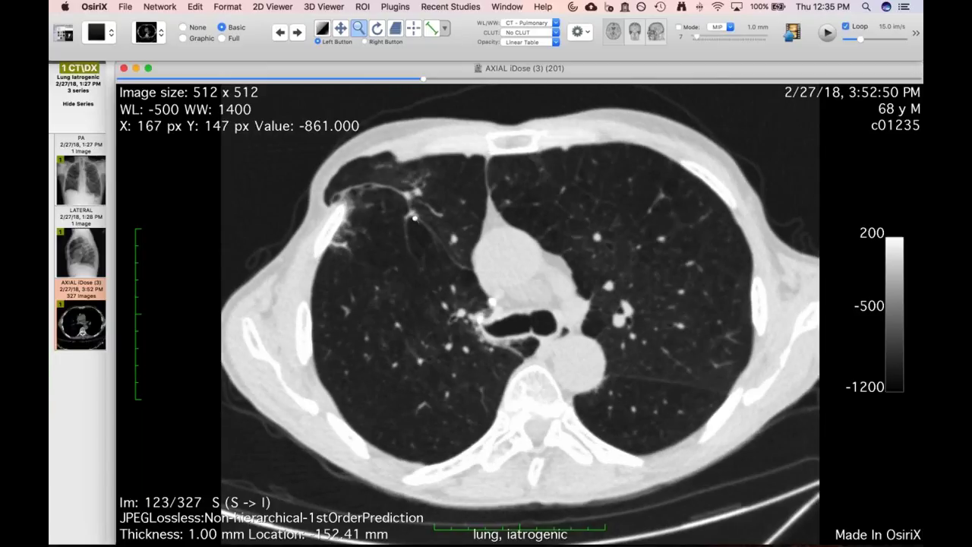
scroll(414, 218, up, 17)
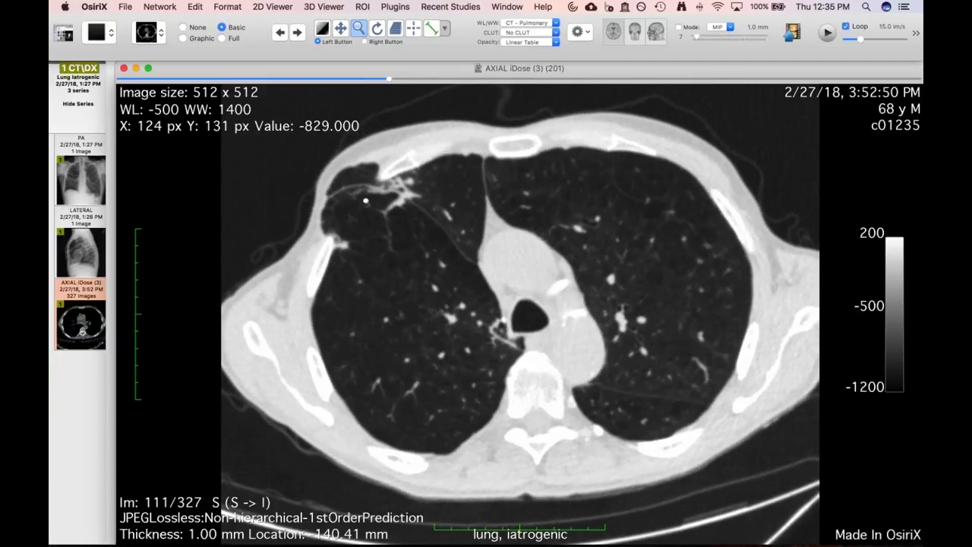
scroll(415, 218, up, 7)
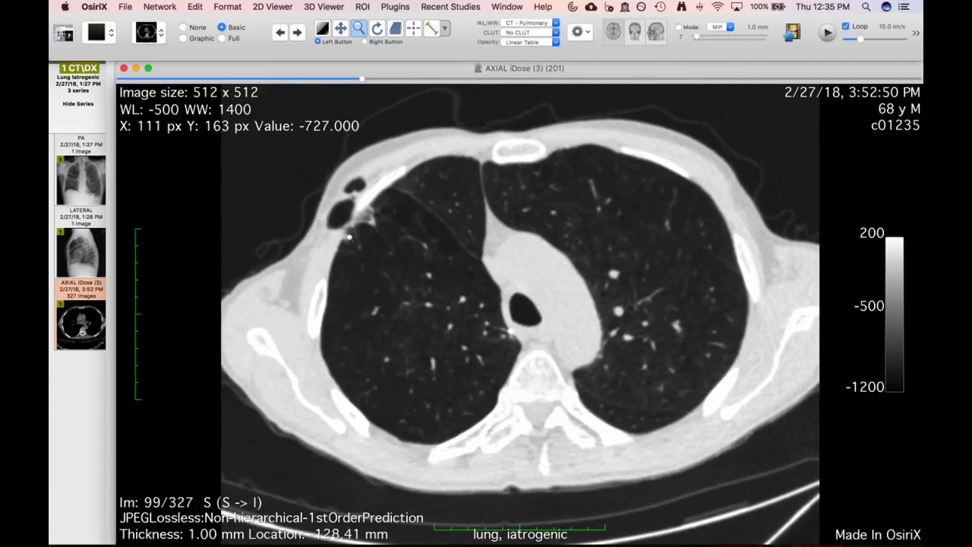
- Examine the lung between the right anterior ribs from the aortic arch down past the carina to the pulmonary arteries
scroll(348, 238, down, 15)
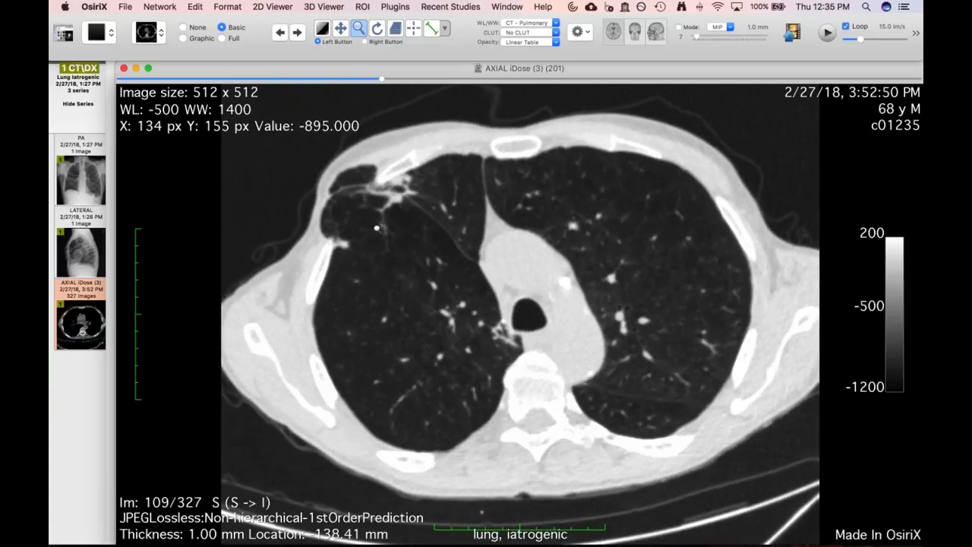
scroll(394, 220, down, 8)
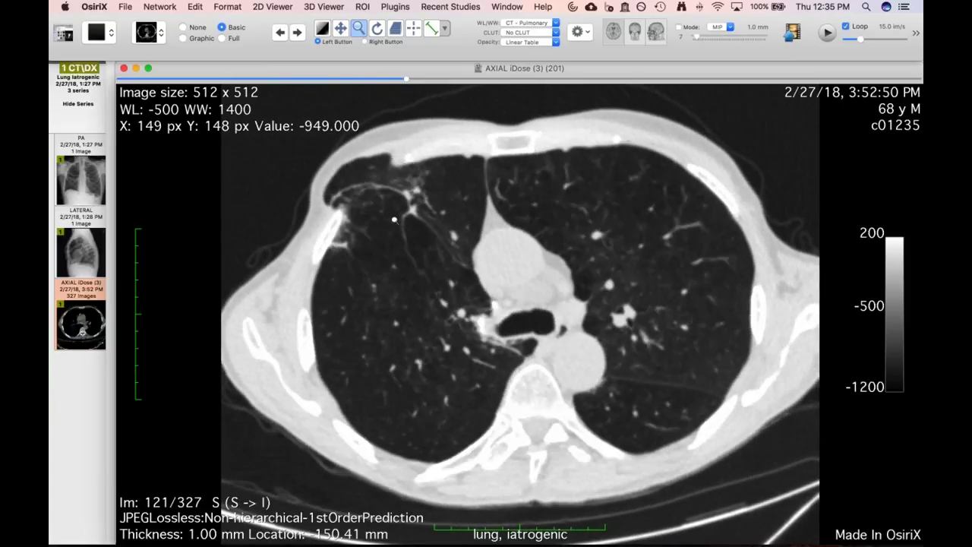
scroll(380, 197, down, 2)
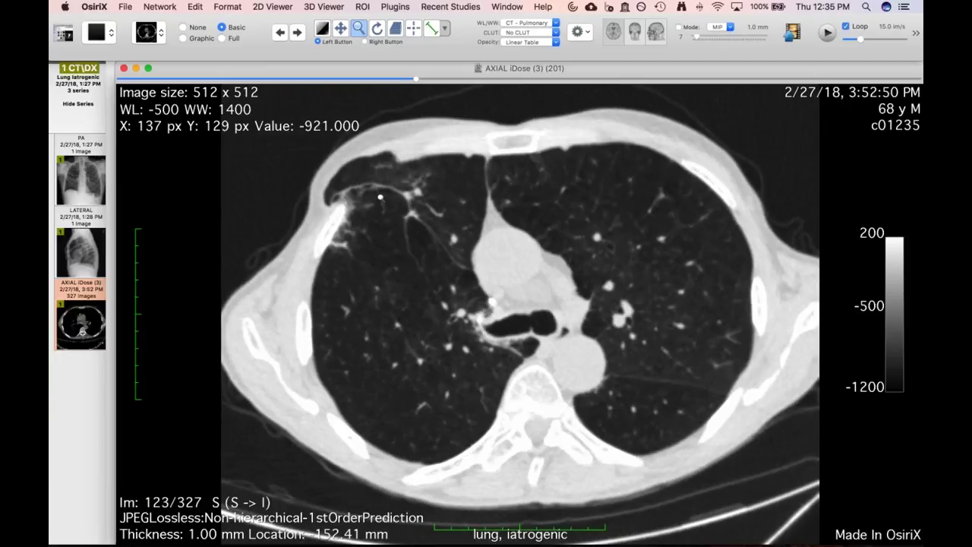
scroll(342, 188, up, 6)
scroll(351, 183, up, 1)
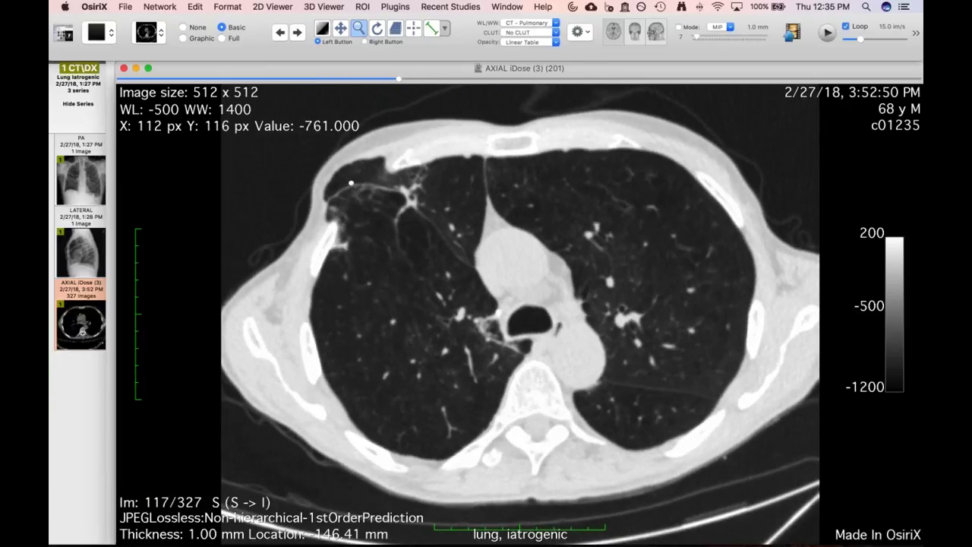
scroll(363, 242, down, 8)
scroll(363, 242, down, 20)
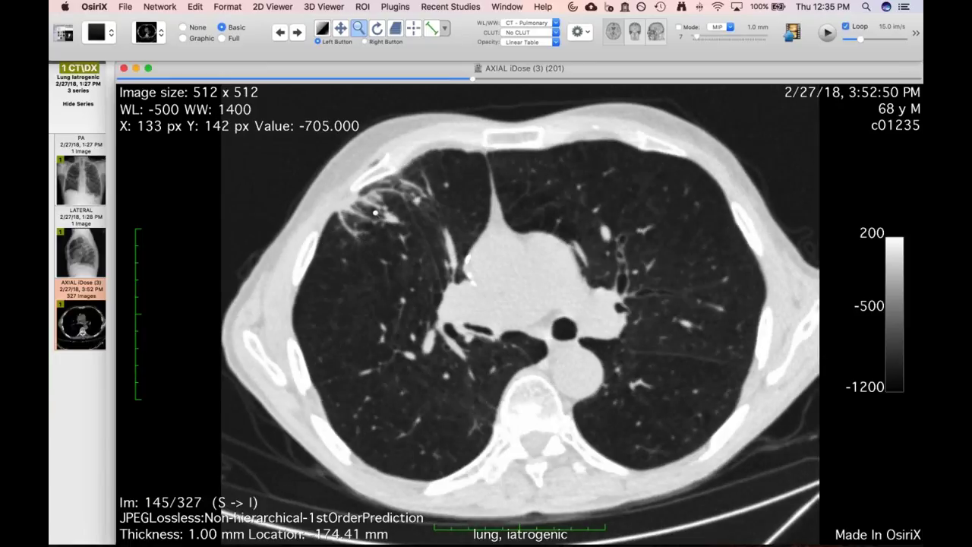
scroll(375, 214, down, 2)
- Trace the linear strands in the right anterior lung from the pulmonary artery level up to the lower aortic arch
scroll(374, 214, up, 6)
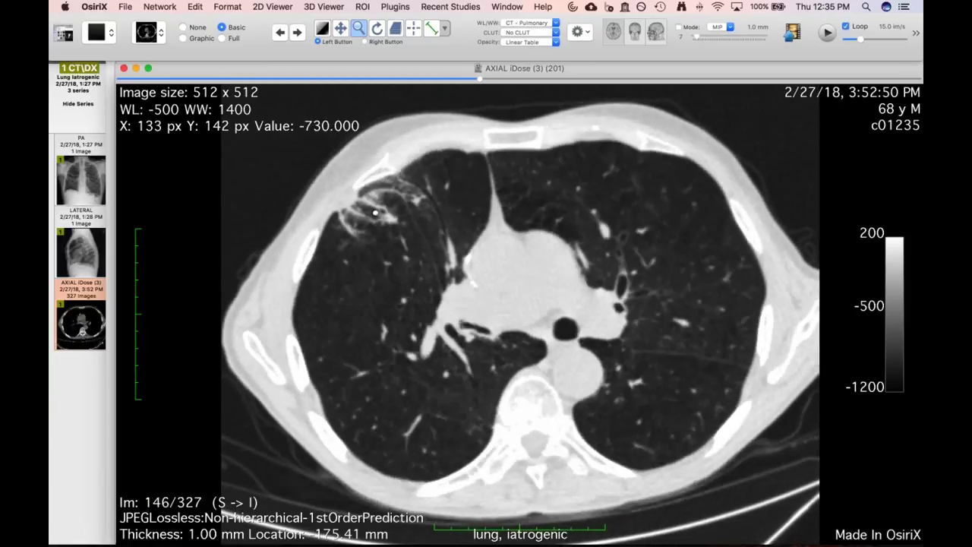
scroll(375, 214, up, 8)
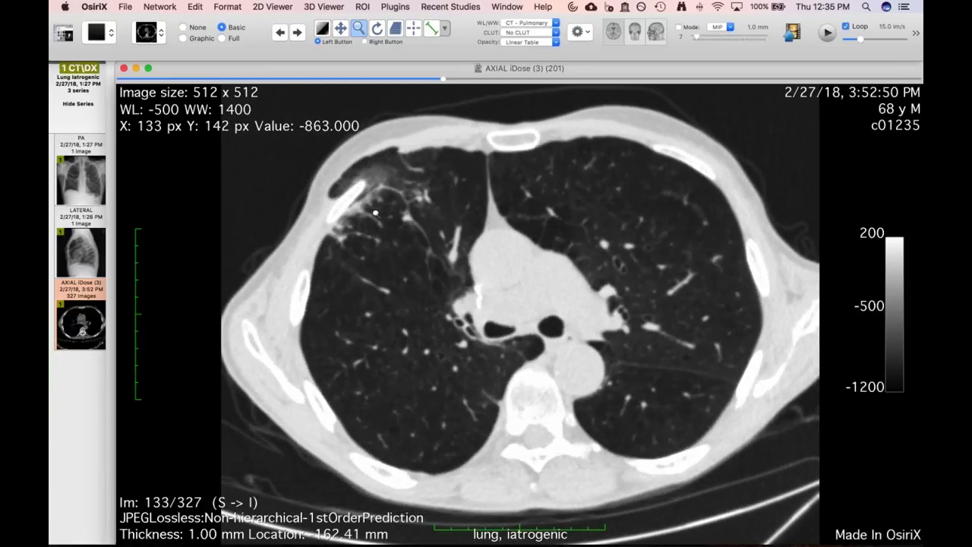
scroll(374, 235, up, 4)
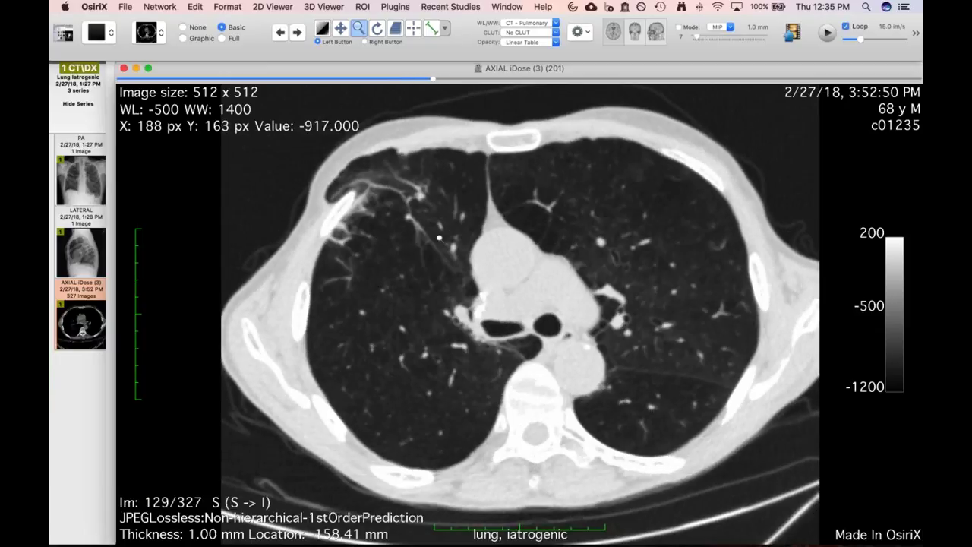
scroll(439, 237, up, 5)
scroll(439, 238, up, 11)
scroll(439, 238, up, 6)
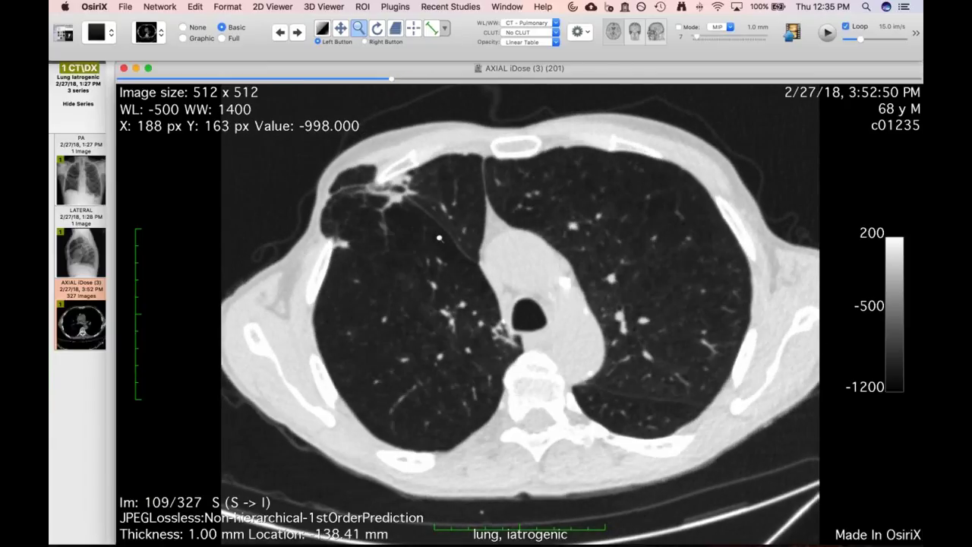
- Survey both lungs from above the aortic arch down to the heart, and return to the aortic arch level
scroll(439, 237, down, 6)
scroll(406, 314, down, 1)
scroll(406, 314, up, 20)
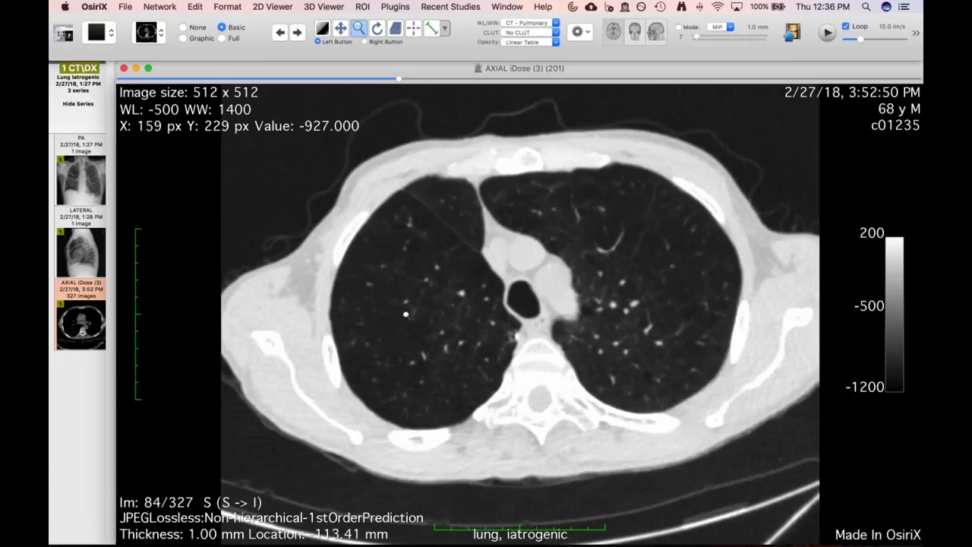
scroll(406, 314, up, 12)
scroll(406, 314, up, 4)
scroll(406, 313, down, 20)
scroll(346, 303, down, 20)
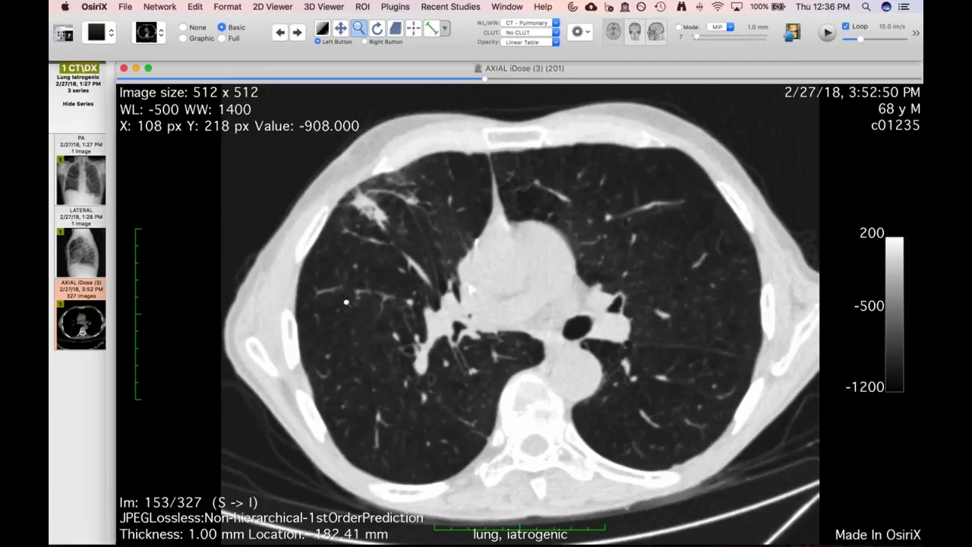
scroll(346, 303, down, 20)
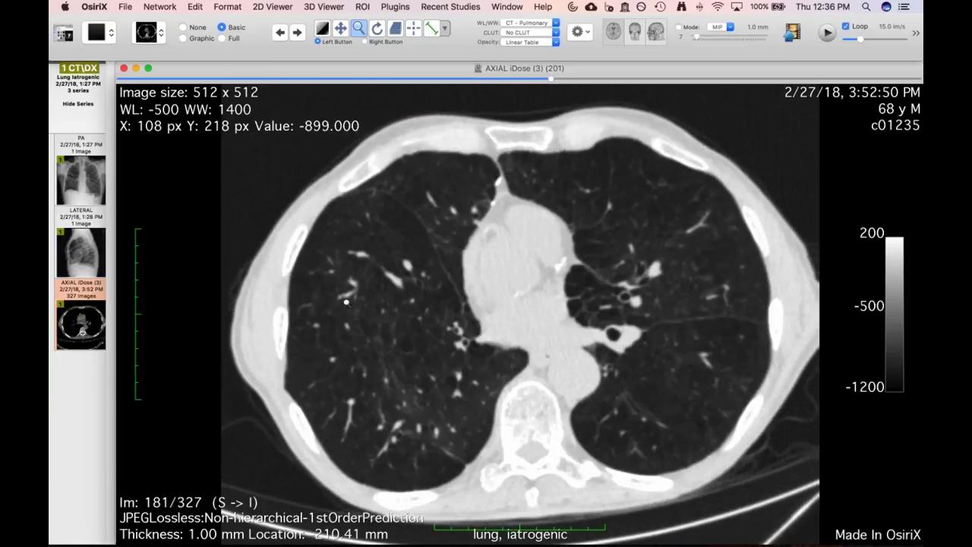
scroll(346, 302, down, 1)
scroll(346, 302, up, 20)
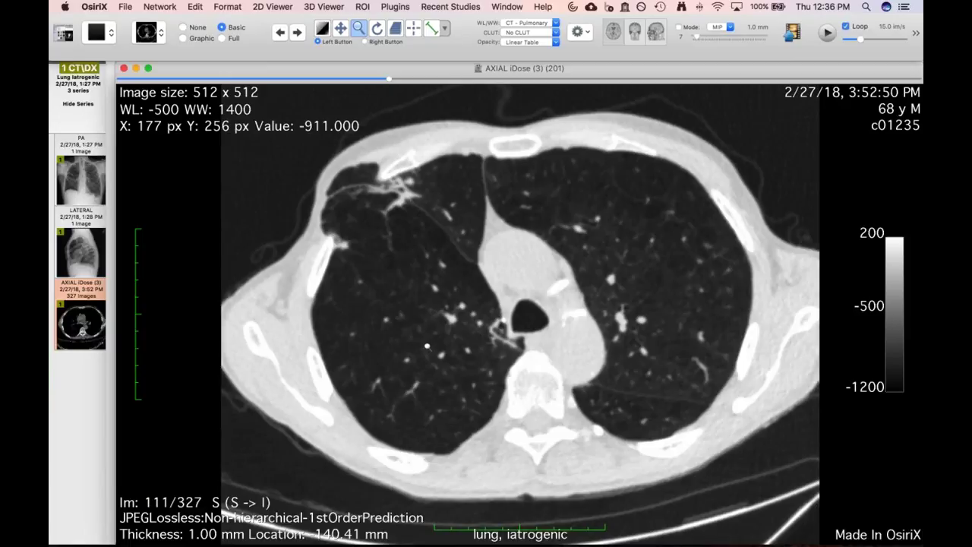
- Review the right anterior rib and the lung just behind it from the aortic arch down to image 138
scroll(427, 347, down, 3)
scroll(427, 346, down, 6)
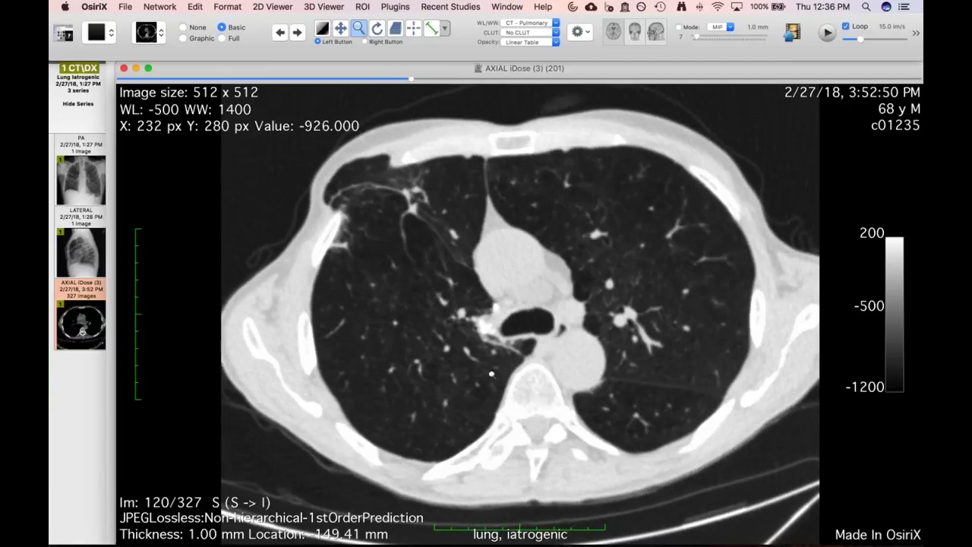
scroll(491, 374, down, 11)
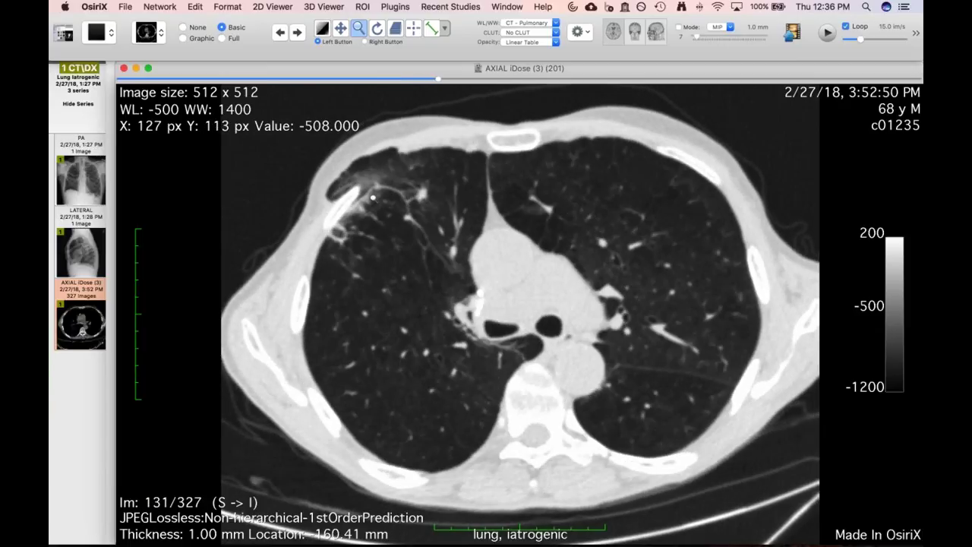
scroll(373, 198, down, 2)
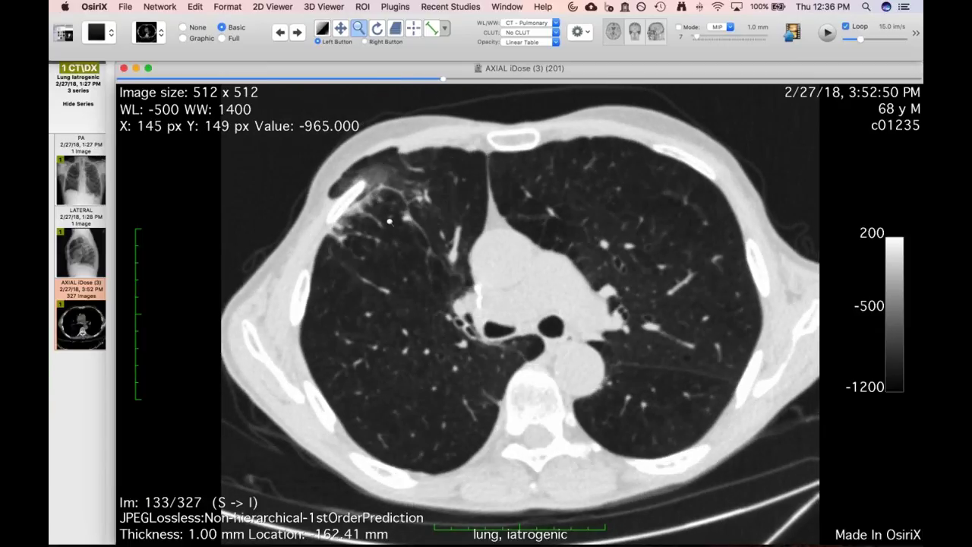
scroll(389, 221, down, 1)
scroll(389, 221, down, 4)
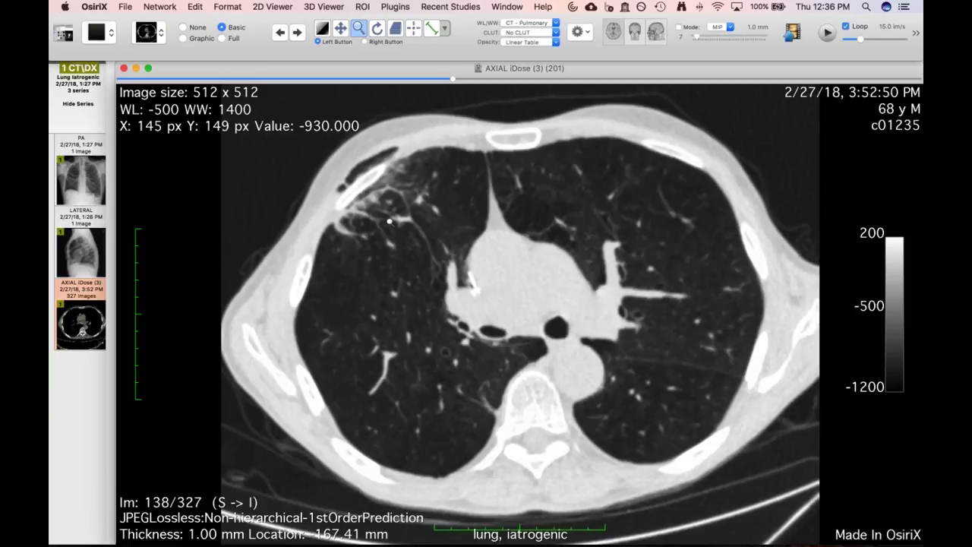
- Compare the right anterior chest wall and underlying lung on slices between the hilar level and the aortic arch, ending at image 110
scroll(393, 198, up, 2)
scroll(394, 198, up, 7)
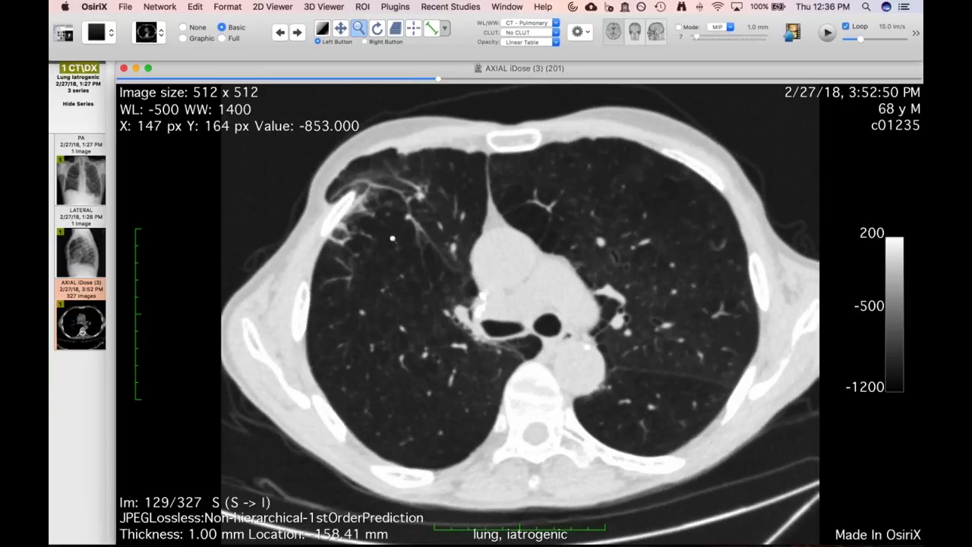
scroll(392, 239, up, 6)
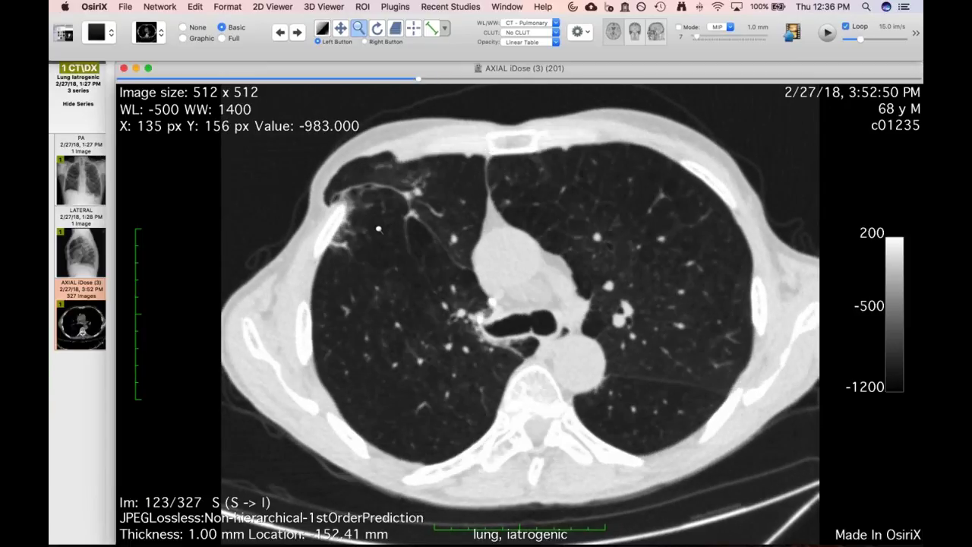
scroll(378, 229, down, 2)
scroll(379, 229, down, 2)
scroll(378, 229, down, 3)
scroll(633, 267, up, 3)
scroll(565, 273, up, 3)
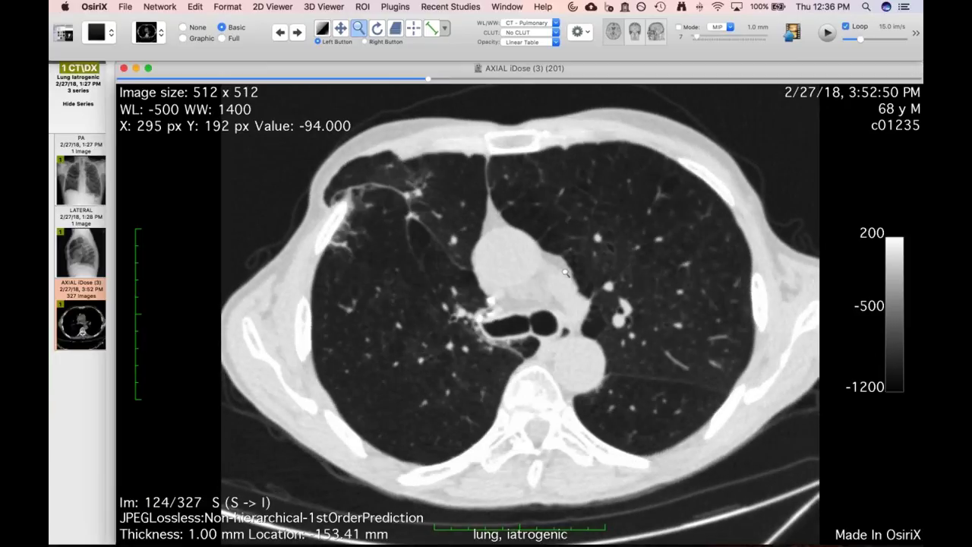
scroll(565, 272, up, 3)
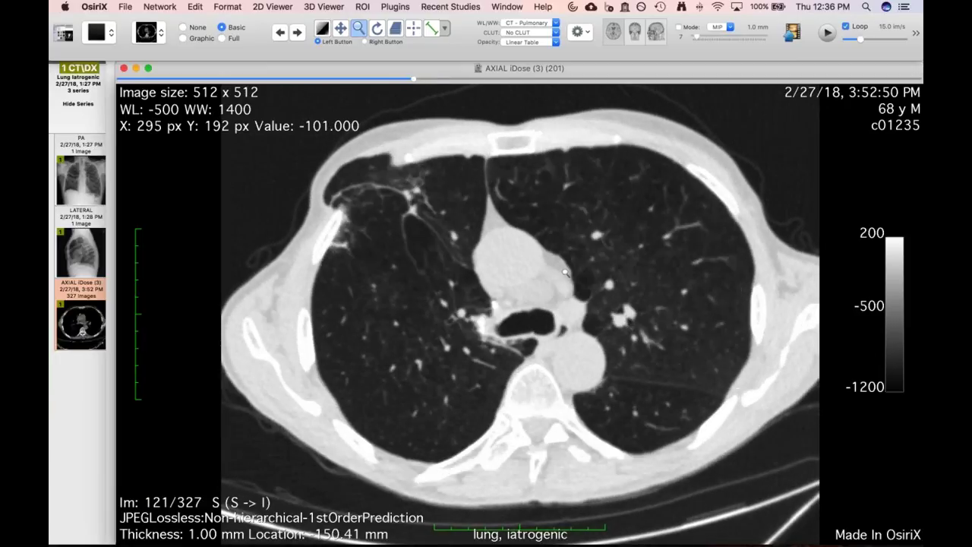
scroll(565, 273, up, 4)
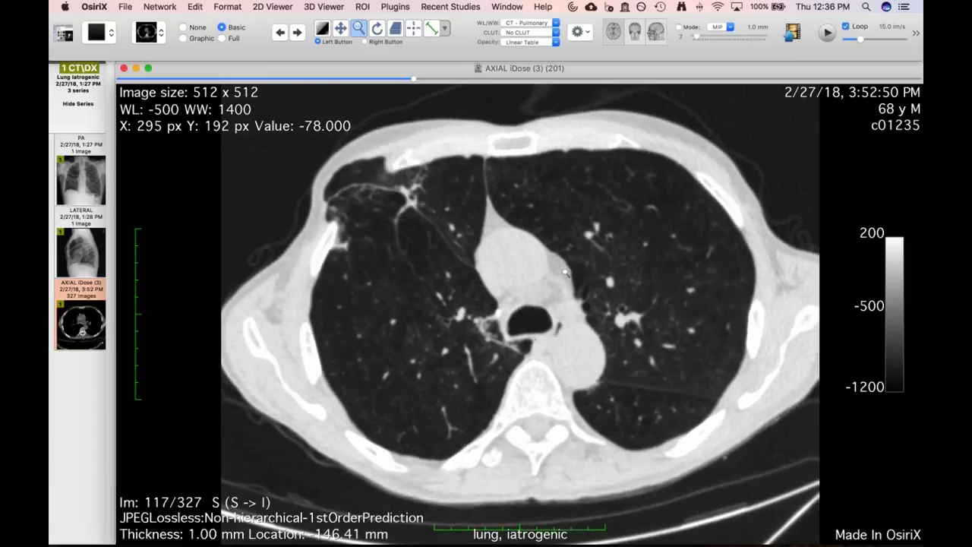
scroll(565, 273, up, 7)
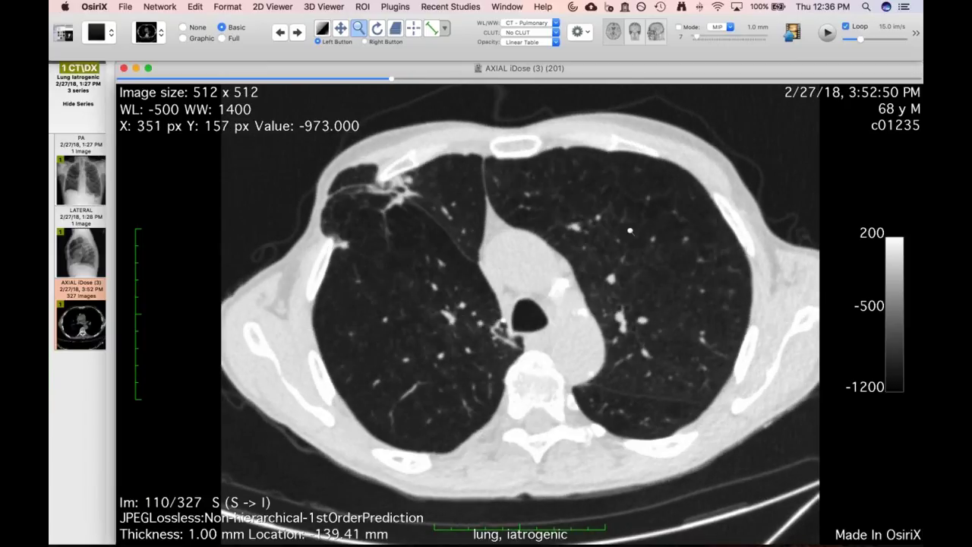
- Reexamine the right anterior lung and neighbouring ribs on the slices just above and below the carina
scroll(630, 230, down, 7)
scroll(630, 230, down, 11)
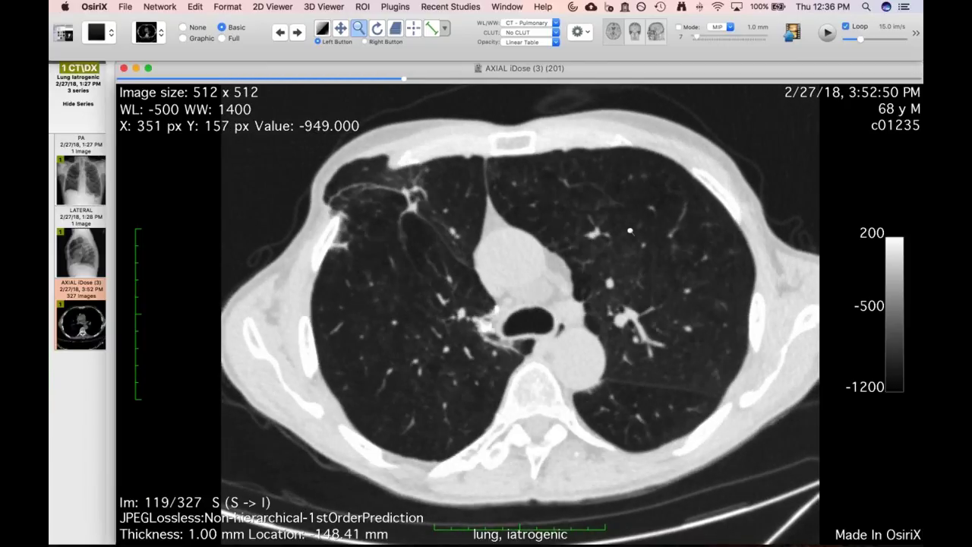
scroll(630, 230, down, 1)
scroll(630, 230, up, 4)
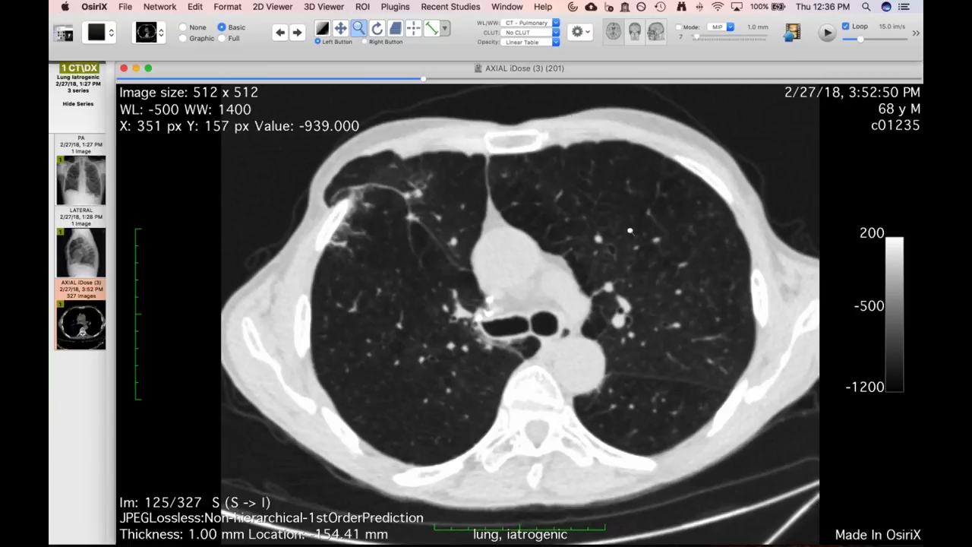
scroll(629, 230, up, 1)
scroll(630, 230, up, 3)
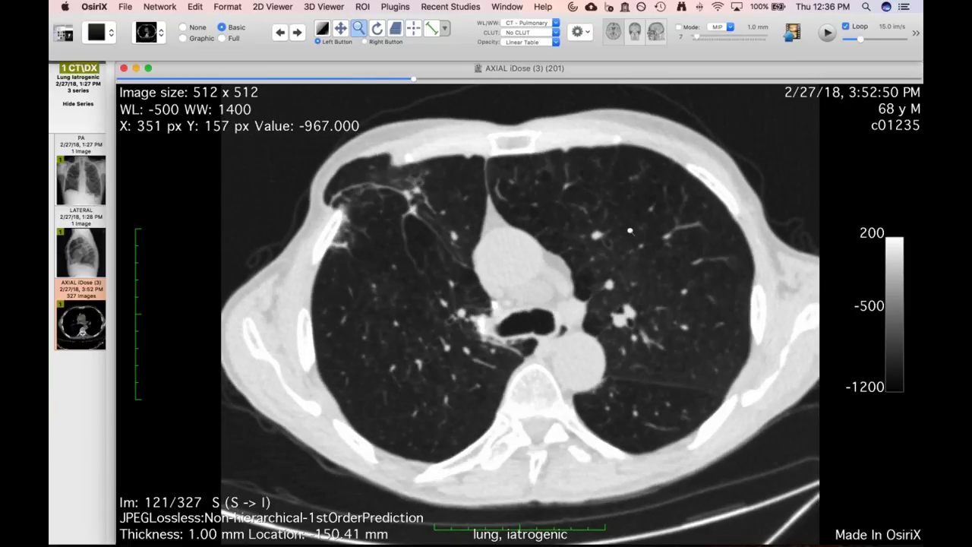
scroll(630, 231, up, 4)
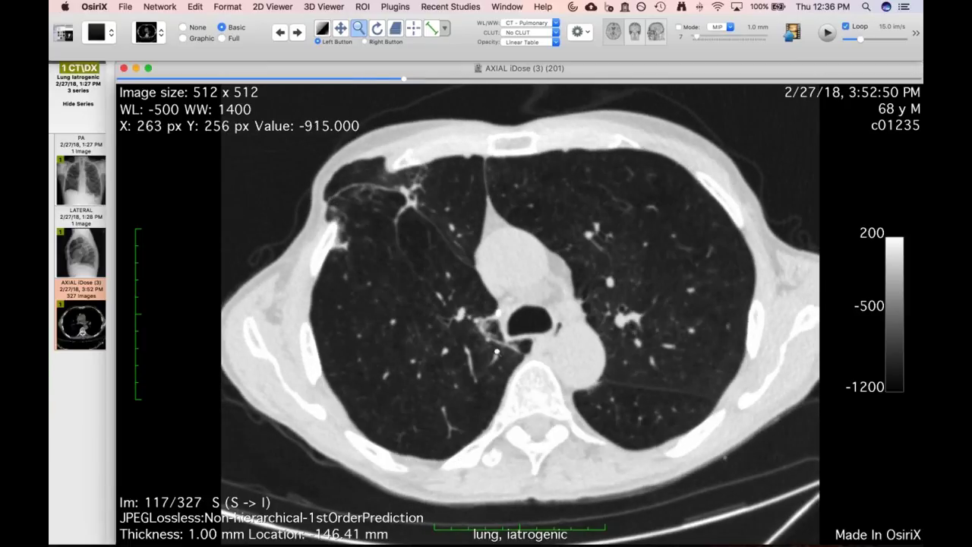
scroll(499, 398, up, 1)
- Check the slices next to the lower trachea once more and settle on image 118 of the axial series
scroll(499, 398, down, 2)
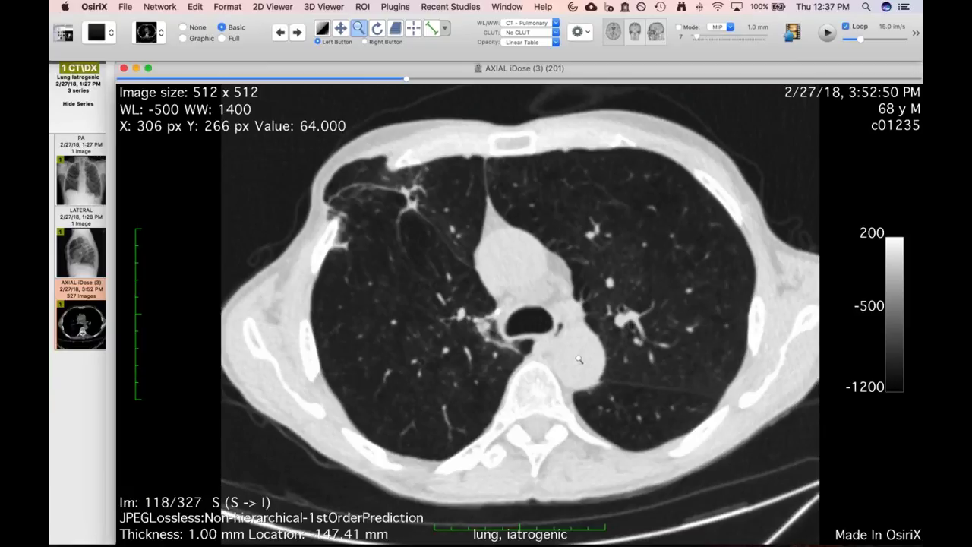
scroll(592, 372, down, 3)
scroll(593, 371, up, 5)
scroll(593, 371, down, 2)
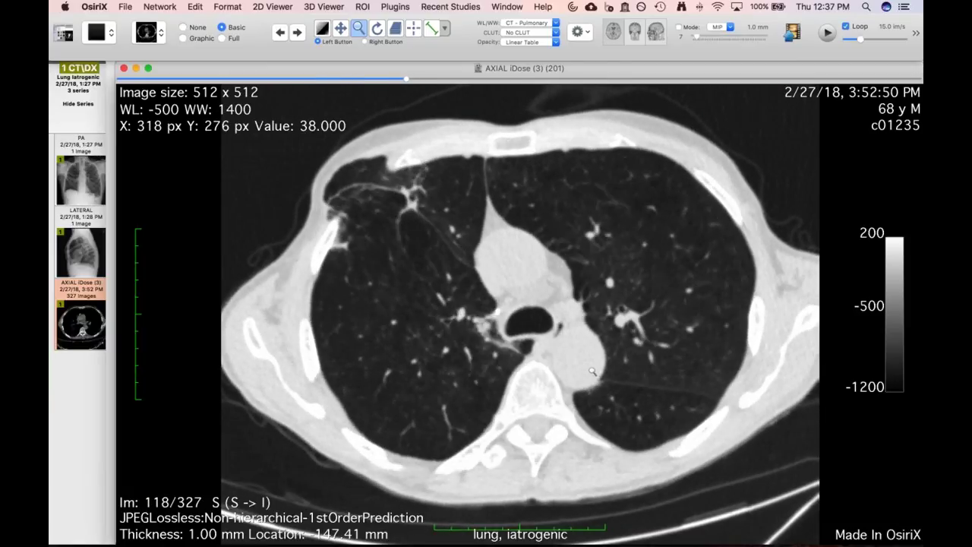
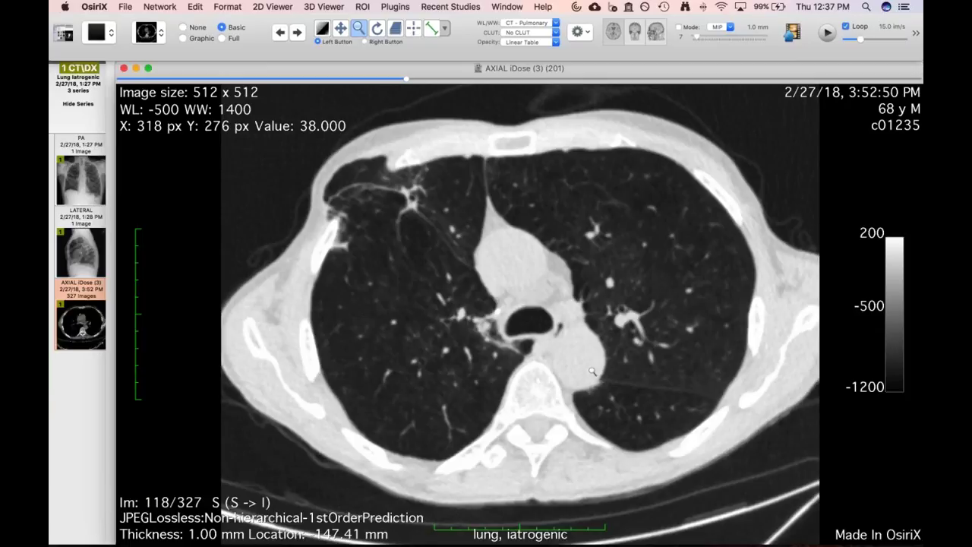
- Compare the right anterior rib and adjacent lung on the slices around the carina, ending at image 113 of the axial series
scroll(323, 240, down, 3)
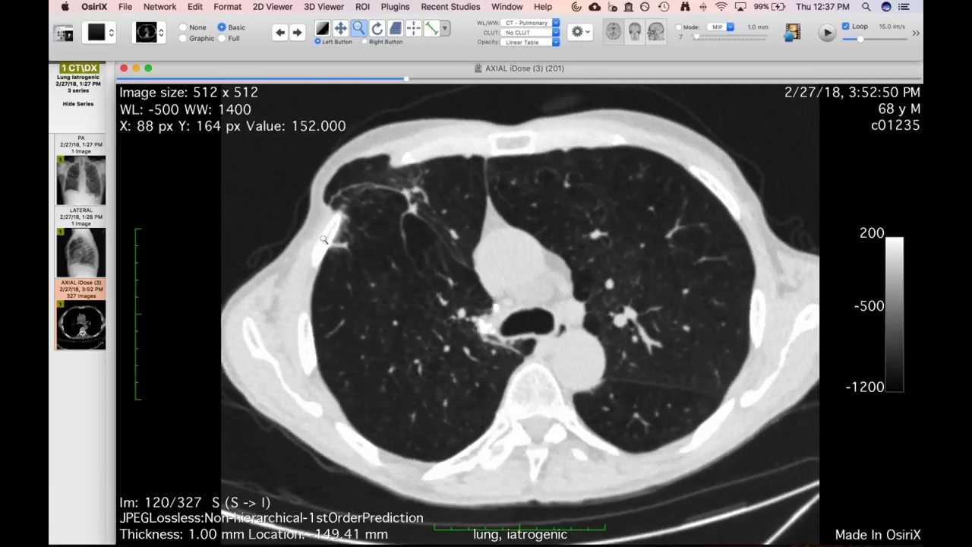
scroll(324, 240, up, 4)
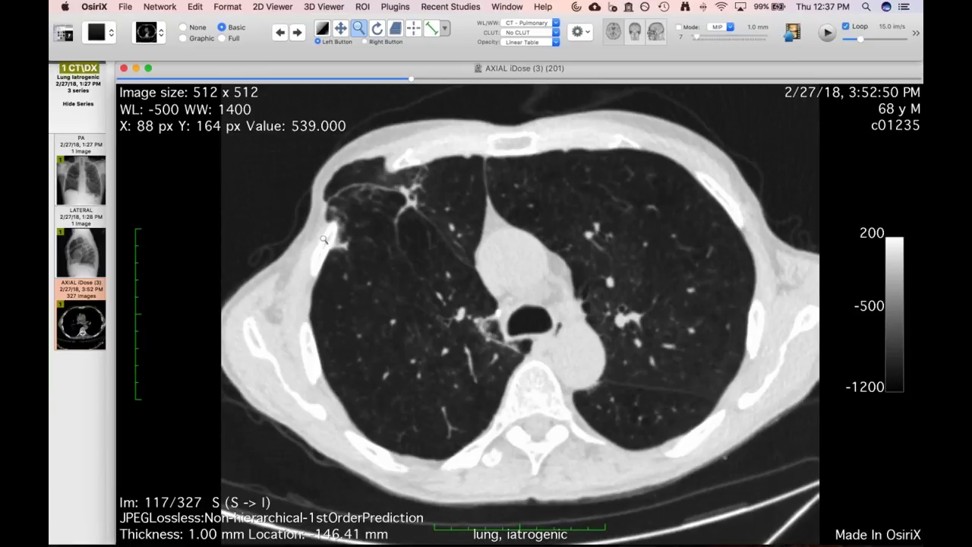
scroll(323, 240, up, 5)
scroll(324, 240, up, 7)
scroll(323, 241, down, 8)
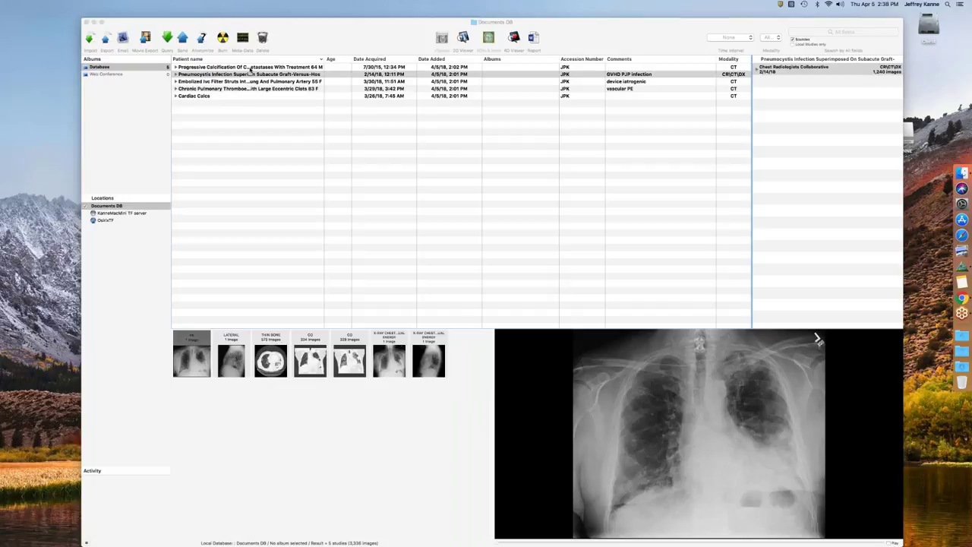
click(250, 67)
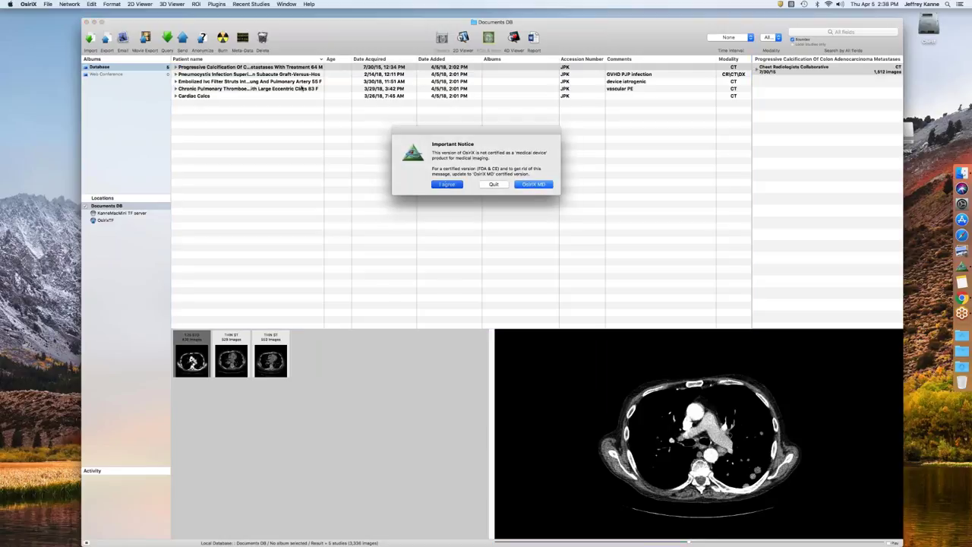
- Accept the important notice, return to the study database and open the Cardiac Calcs study
key(Return)
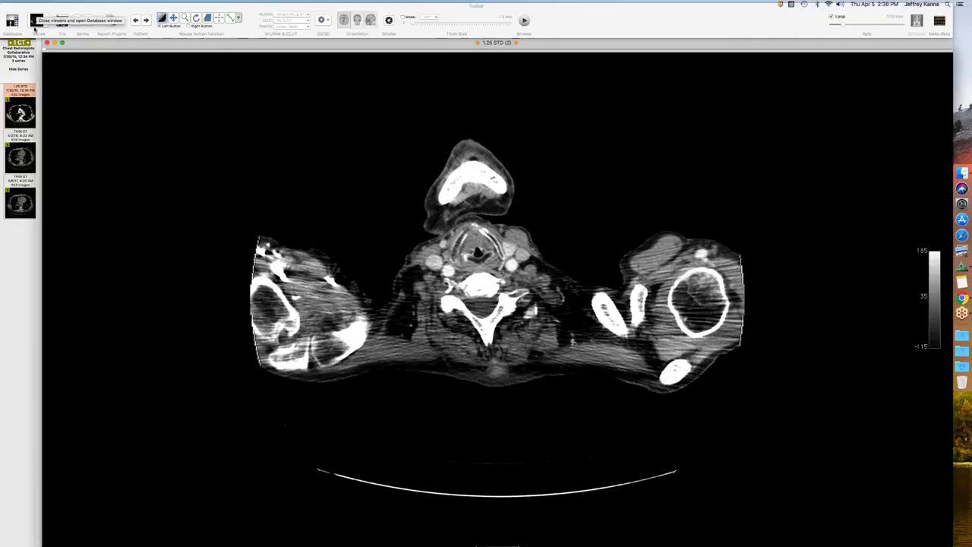
click(13, 20)
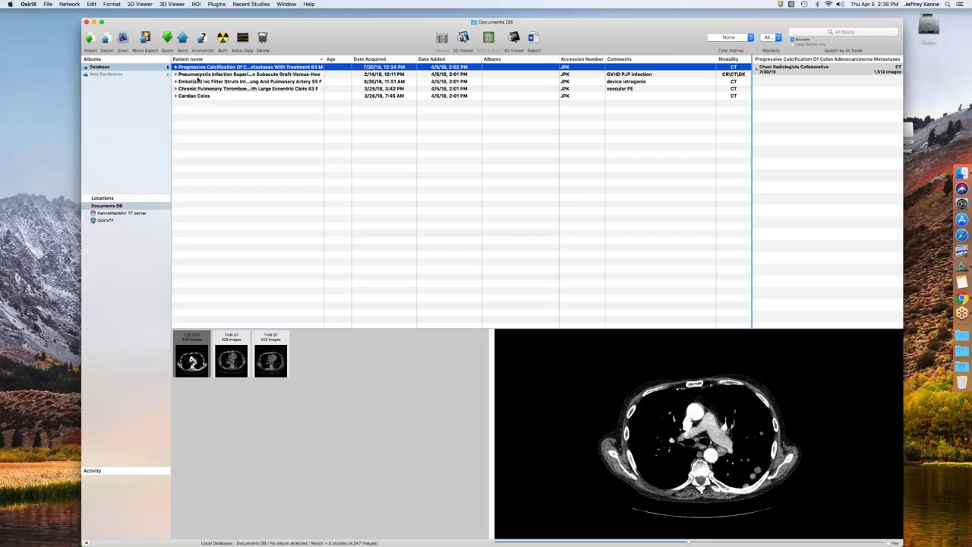
double_click(200, 95)
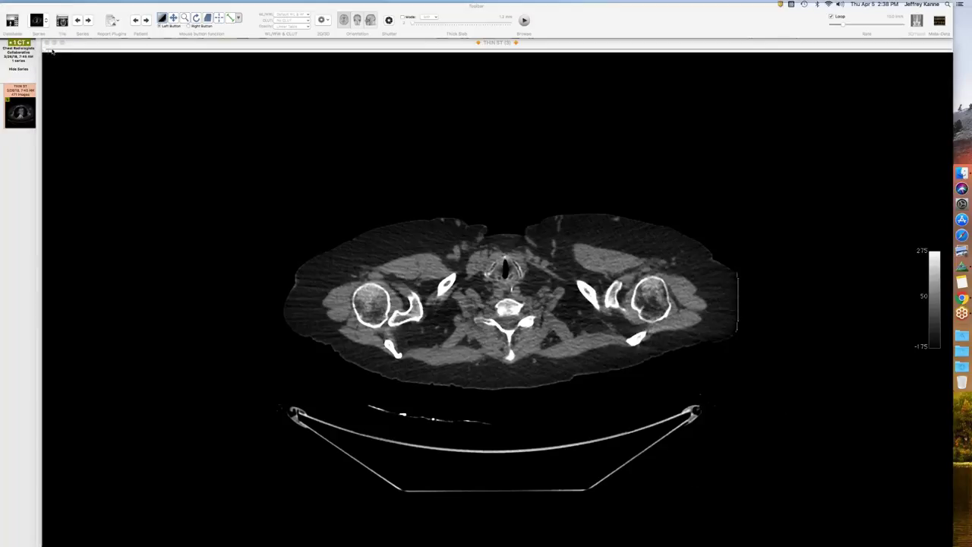
- Show the heart at the level of the dense calcifications and widen the display window to a level of 173
scroll(206, 59, down, 10)
scroll(350, 66, down, 10)
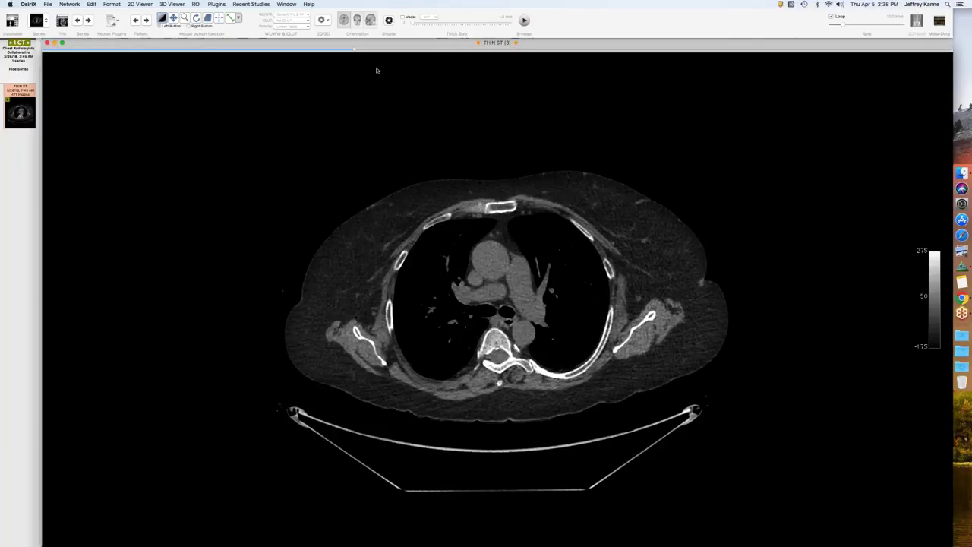
scroll(519, 84, down, 10)
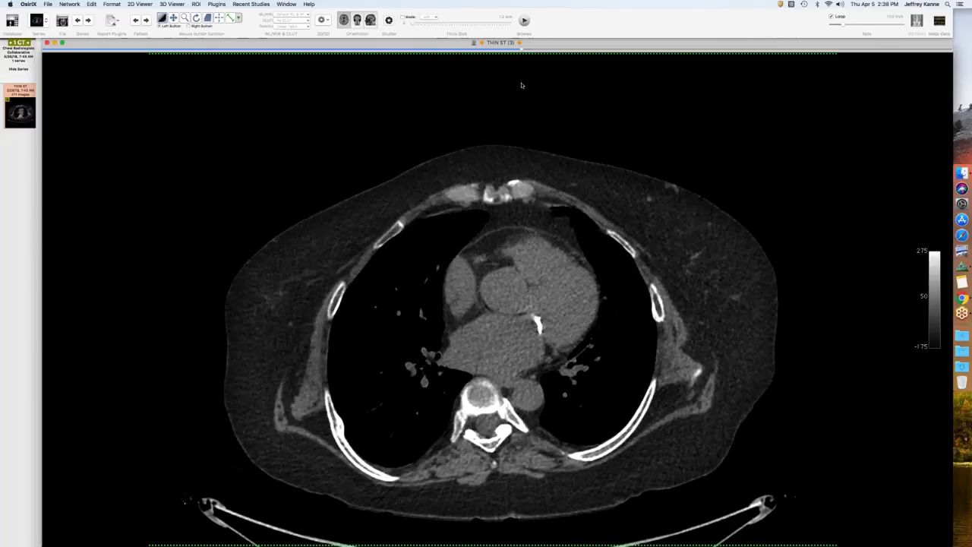
drag(522, 85, 575, 148)
scroll(585, 156, down, 4)
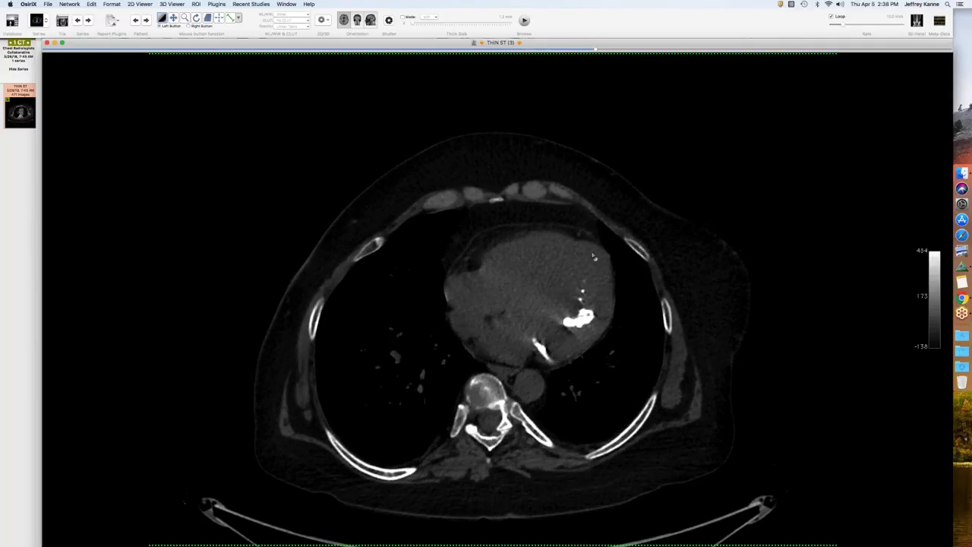
- Widen the display window further to a level of 238 over the calcified left ventricular region
scroll(610, 338, down, 5)
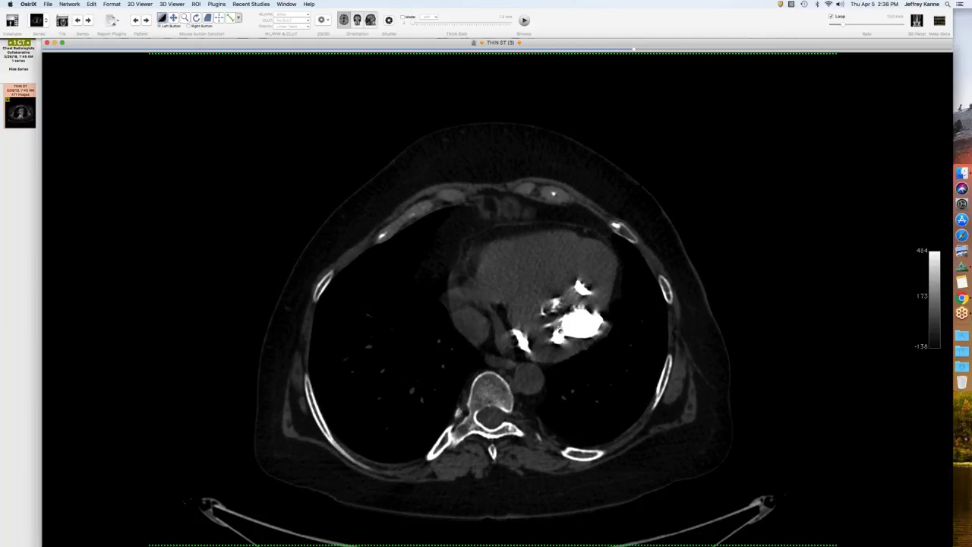
scroll(605, 328, down, 1)
drag(605, 328, 610, 324)
scroll(518, 365, up, 10)
scroll(547, 352, up, 8)
scroll(546, 346, down, 10)
drag(586, 324, 594, 323)
- Follow the cardiac calcification downward through the left ventricle to its lower end near the diaphragm
scroll(594, 325, down, 7)
scroll(589, 322, down, 4)
scroll(583, 318, up, 2)
scroll(580, 313, down, 3)
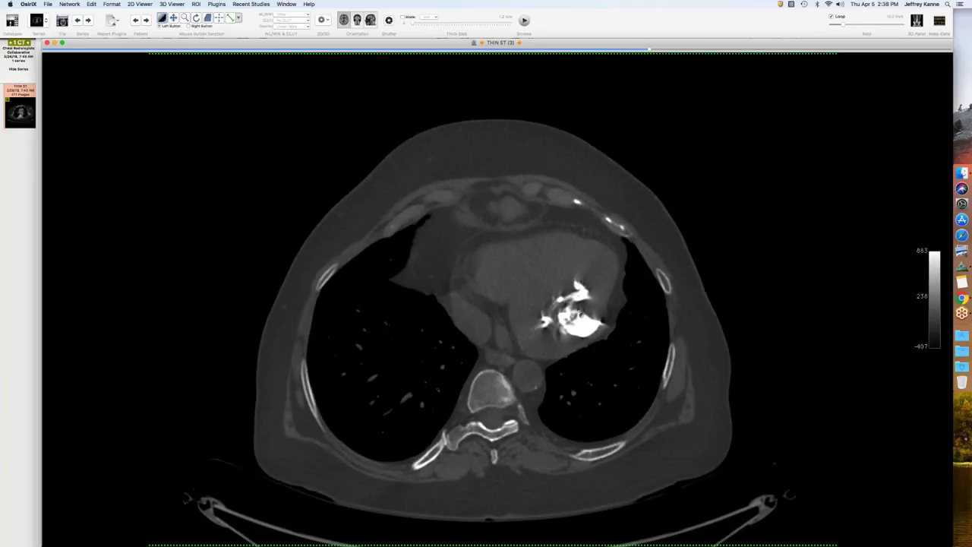
scroll(580, 313, down, 4)
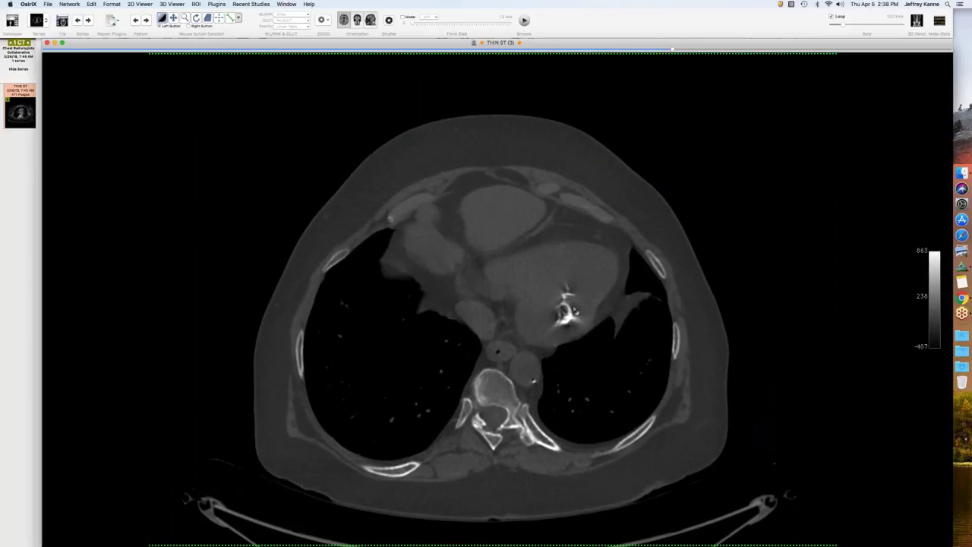
- Return to the bulk of the cardiac calcification and widen the display window to range from -130 to 1392
scroll(575, 310, up, 4)
drag(576, 310, 595, 326)
scroll(594, 325, up, 2)
scroll(591, 325, up, 5)
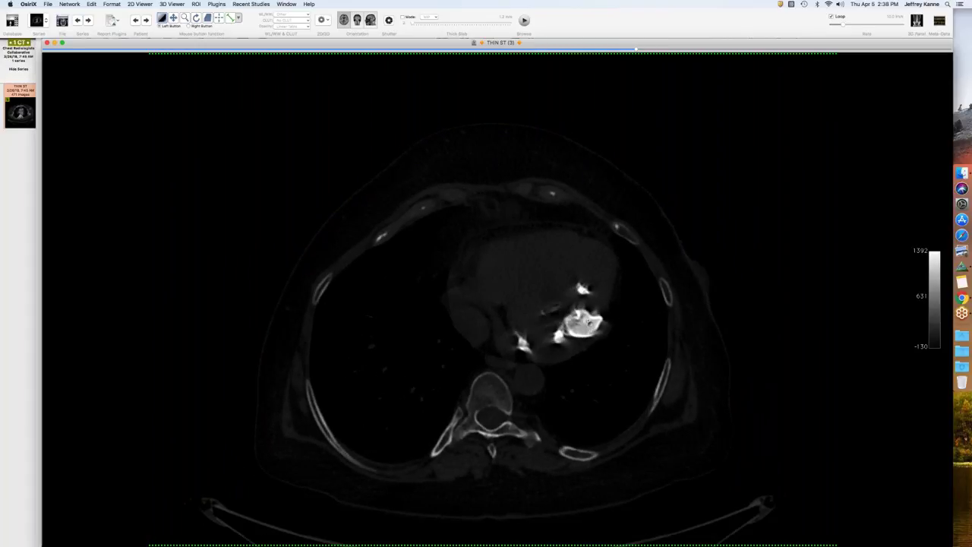
- Examine the inner structure of the large left ventricular calcification on the slices just above and below its widest part
scroll(584, 327, down, 3)
scroll(581, 320, down, 3)
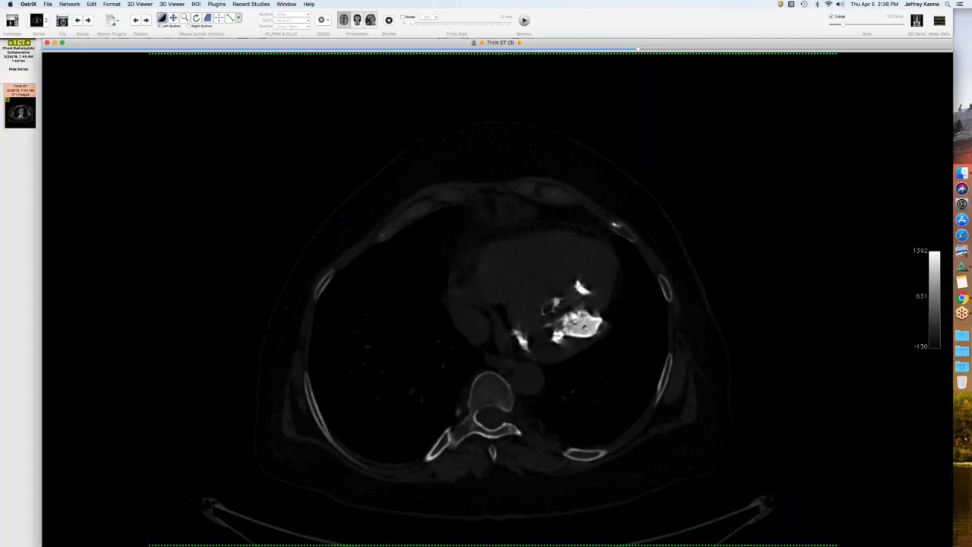
scroll(578, 332, down, 2)
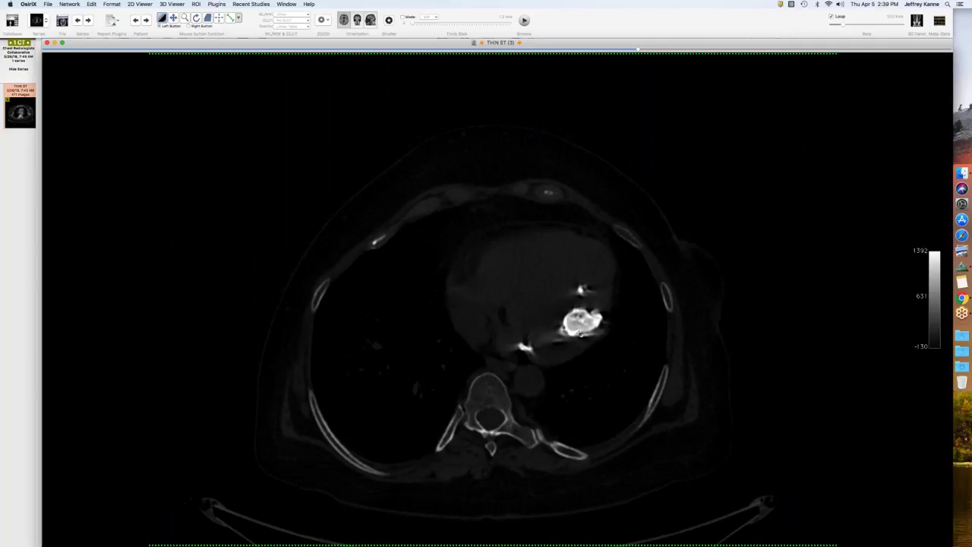
scroll(579, 325, up, 3)
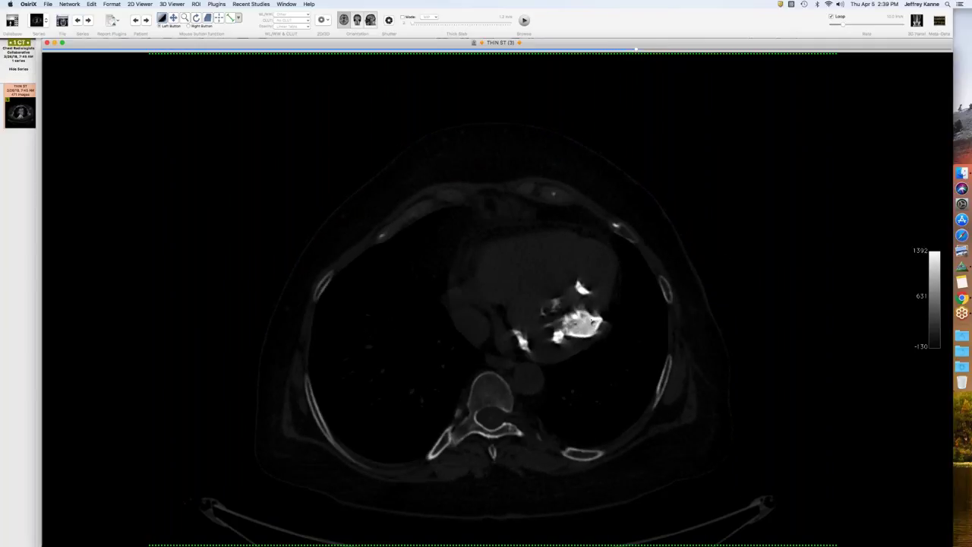
scroll(587, 308, down, 3)
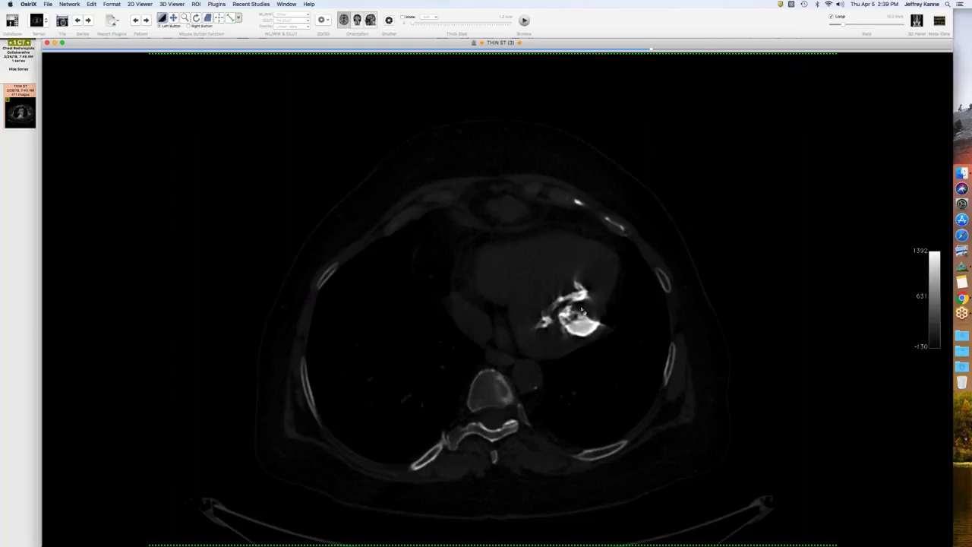
scroll(580, 304, up, 5)
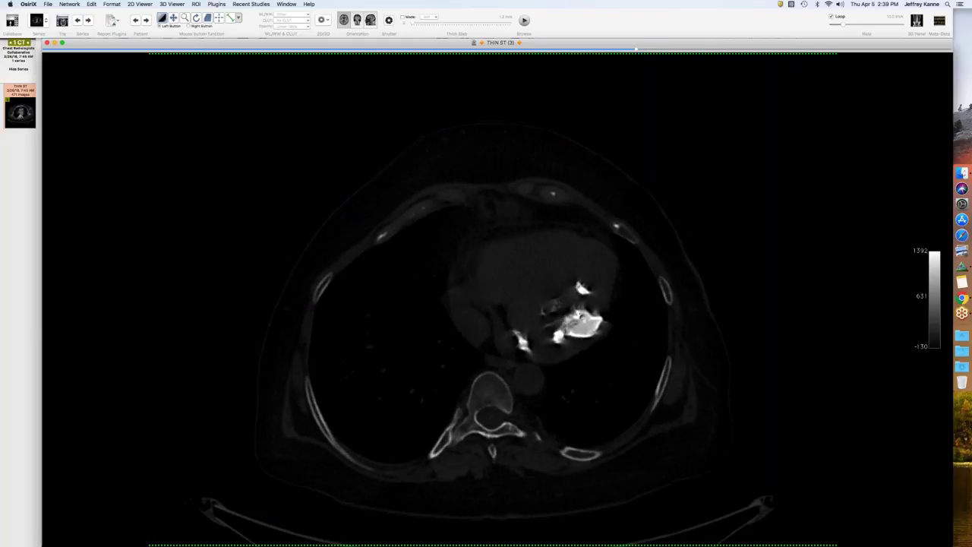
scroll(582, 319, down, 4)
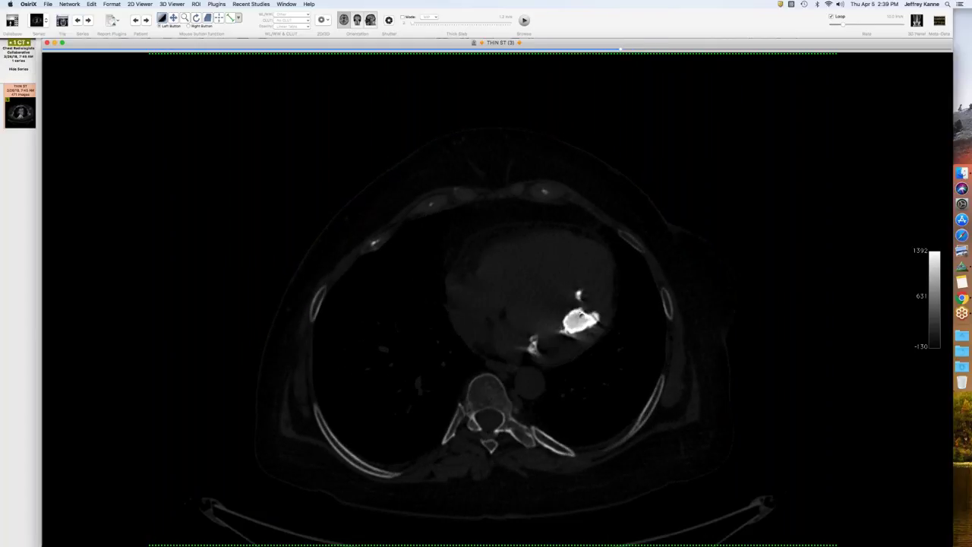
scroll(583, 315, down, 2)
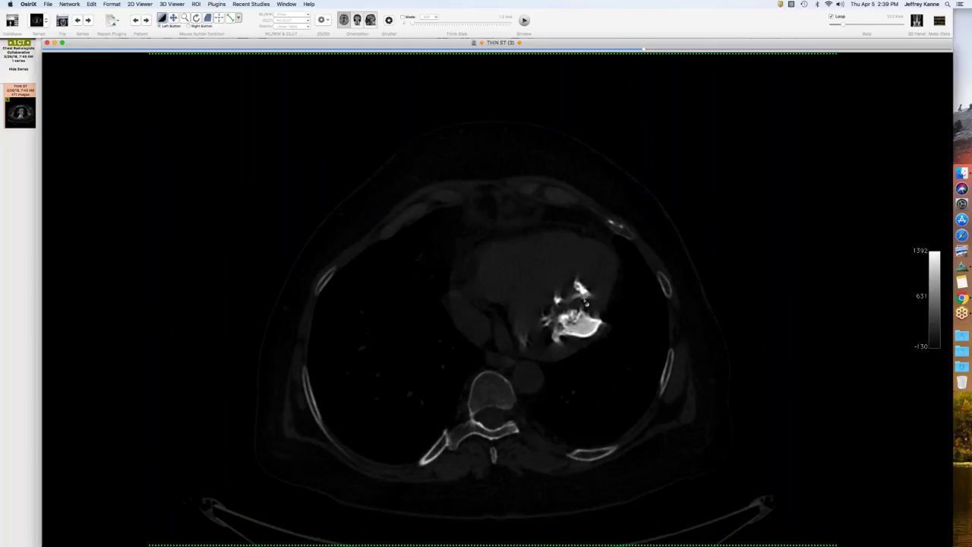
scroll(582, 317, up, 2)
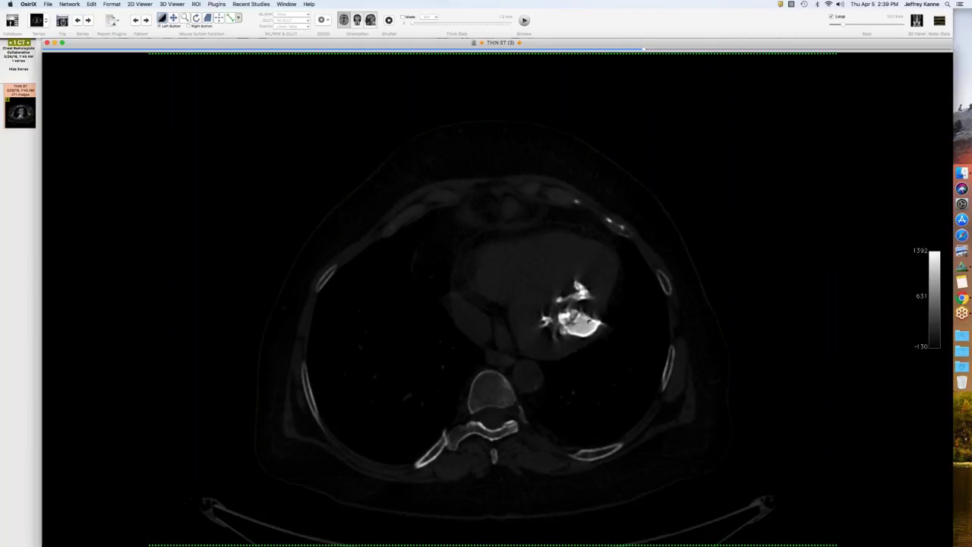
- Trace the calcification once more between its lower branching portion and its small upper end in the left ventricle
scroll(589, 322, down, 3)
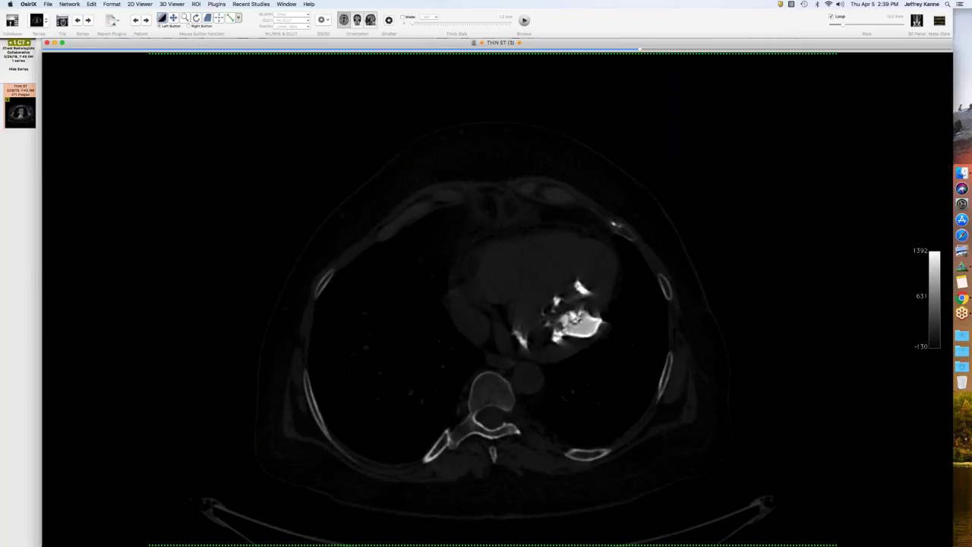
scroll(579, 320, down, 1)
scroll(585, 321, down, 5)
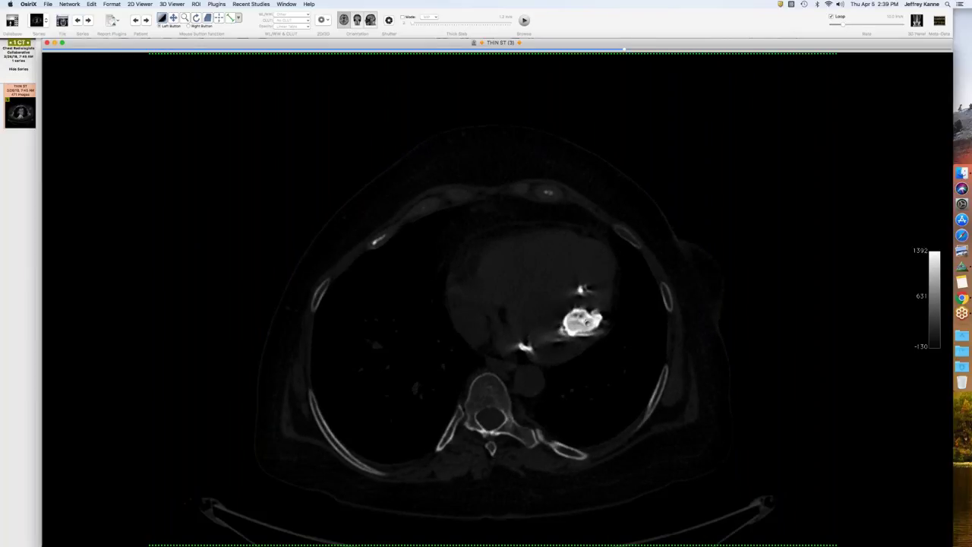
scroll(585, 322, down, 7)
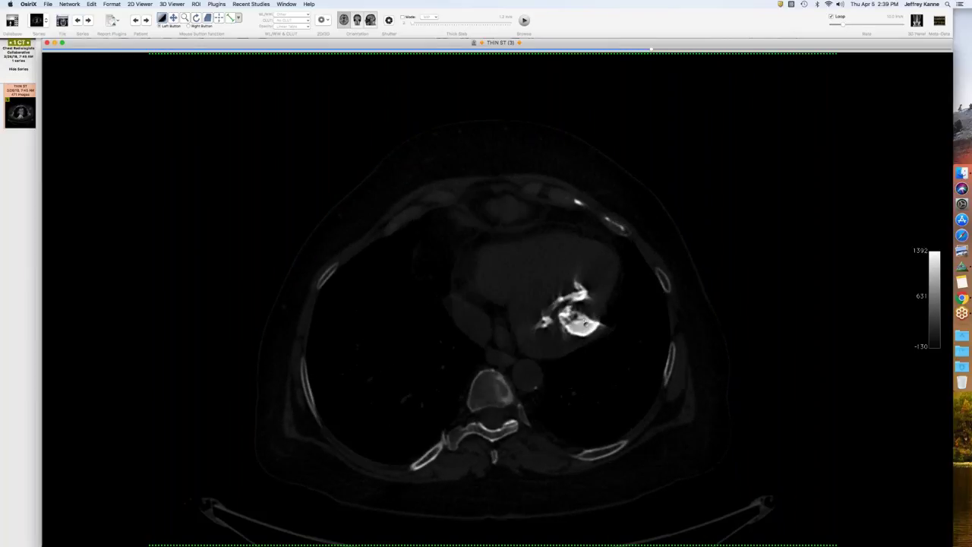
scroll(582, 319, up, 4)
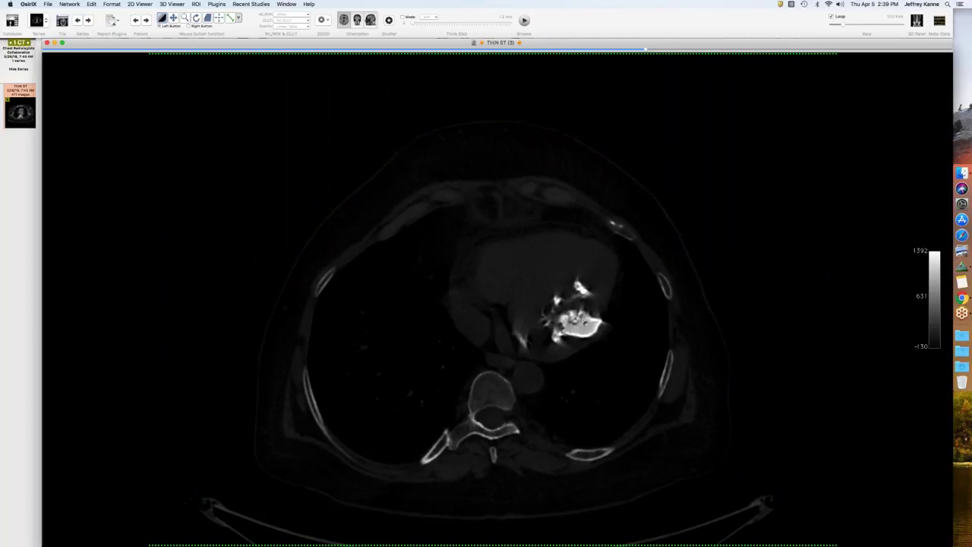
scroll(582, 320, up, 3)
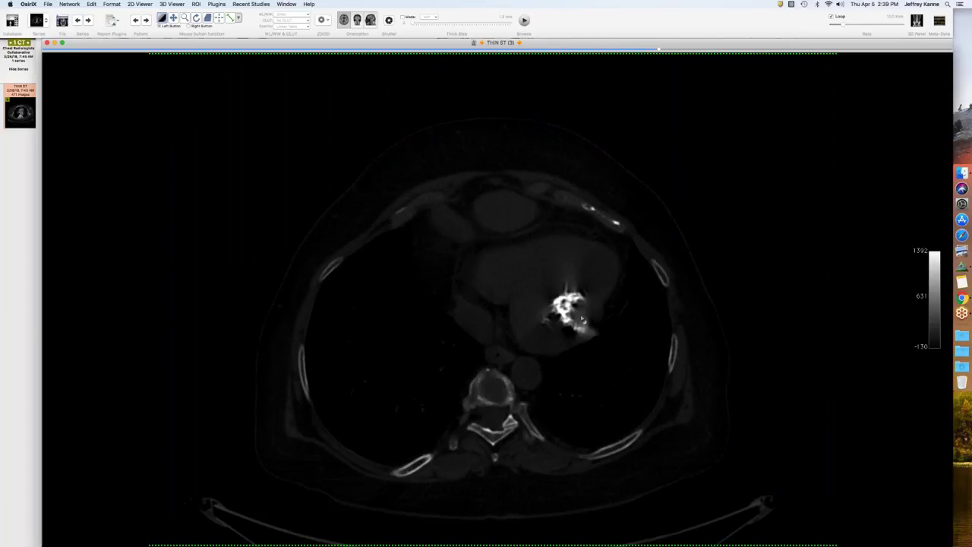
scroll(583, 319, up, 15)
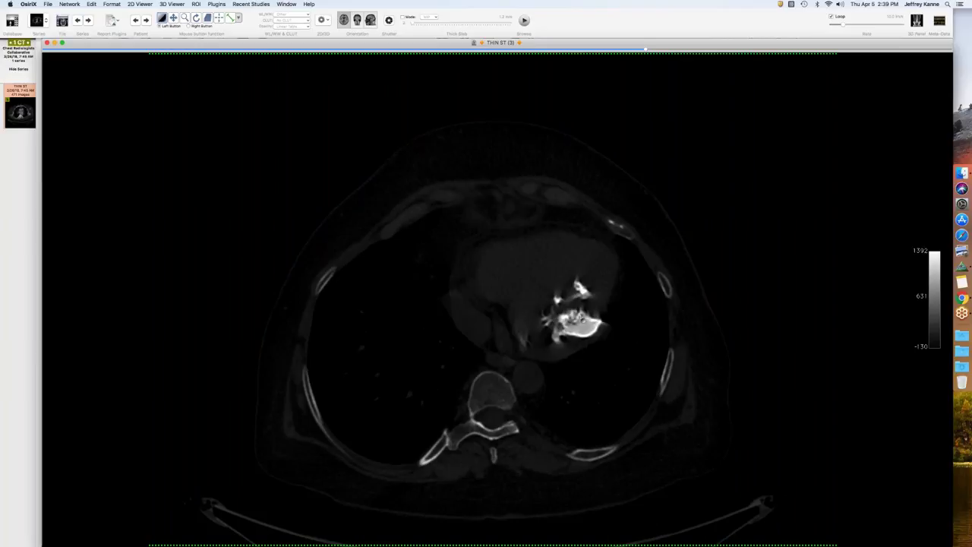
scroll(583, 320, up, 8)
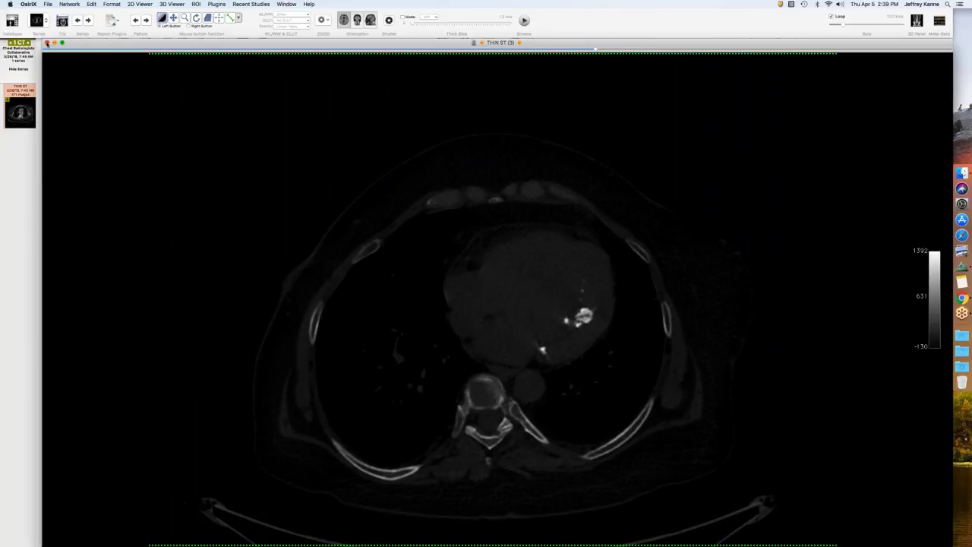
- Close the Cardiac Calcs study and open the Progressive Calcification Of Colon Adenocarcinoma Metastases study
click(47, 43)
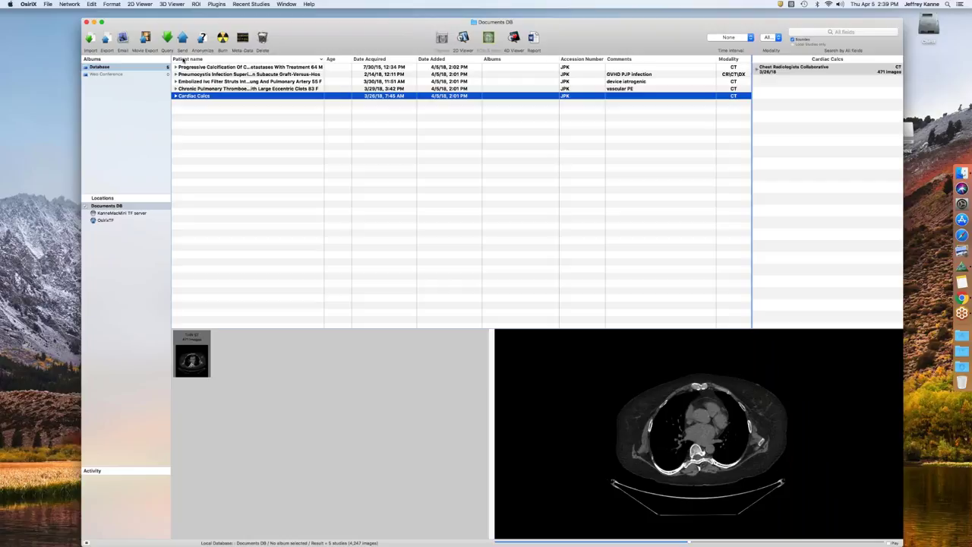
click(220, 67)
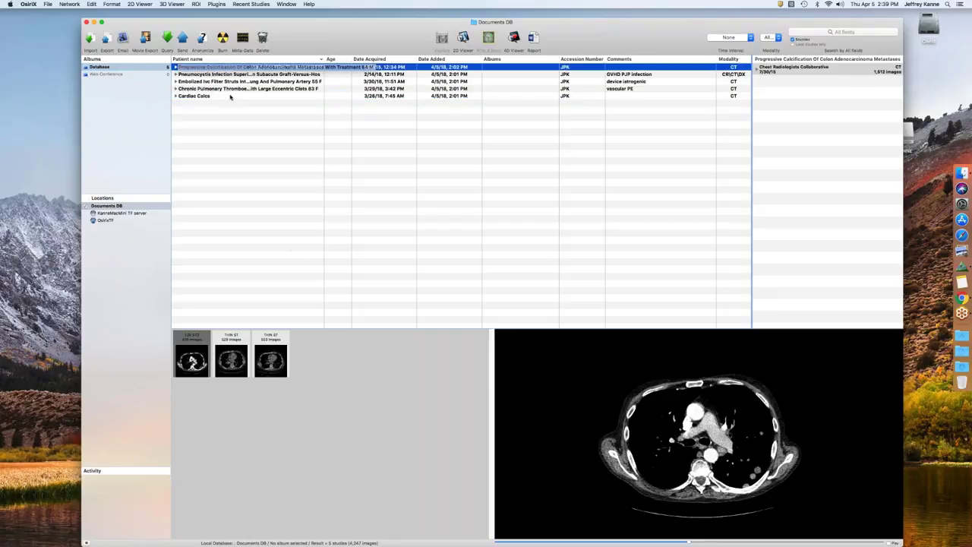
double_click(205, 70)
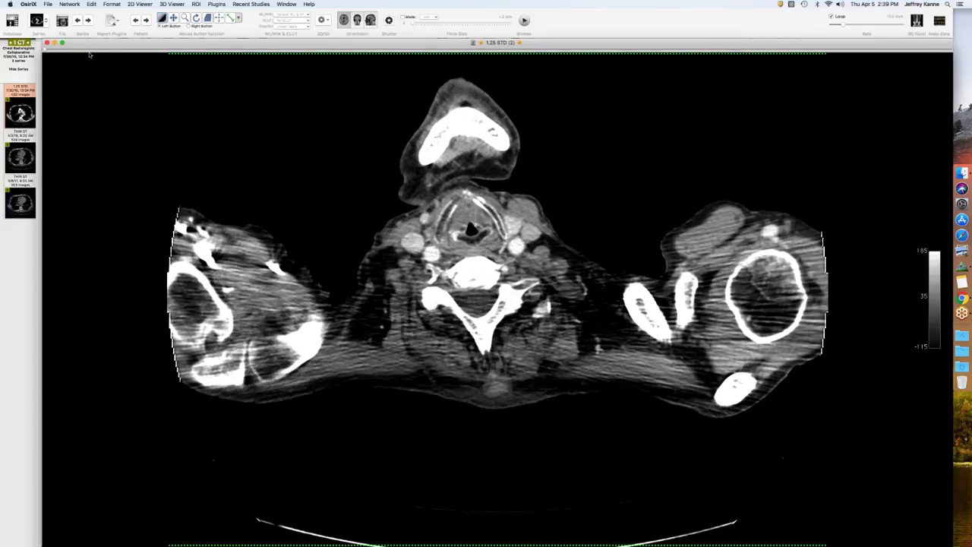
- Show the upper chest nodules on the 1.25 STD series and switch to a lung window with a level of -700
scroll(156, 82, down, 10)
scroll(245, 77, down, 15)
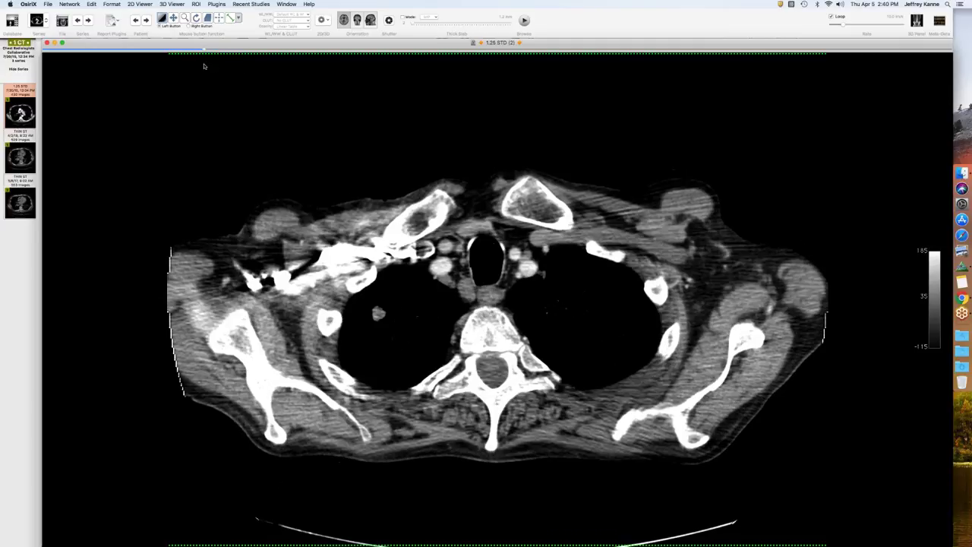
scroll(315, 89, down, 8)
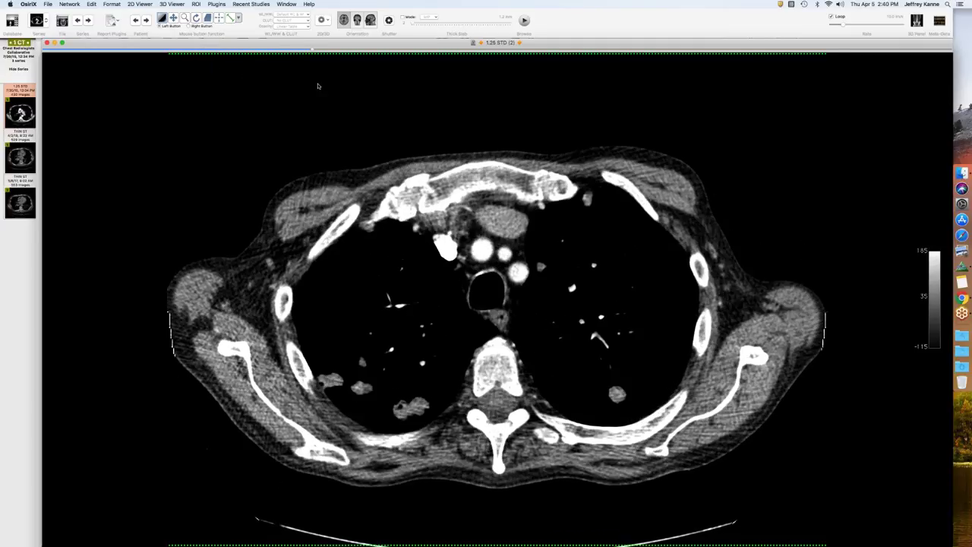
key(2)
scroll(368, 181, down, 12)
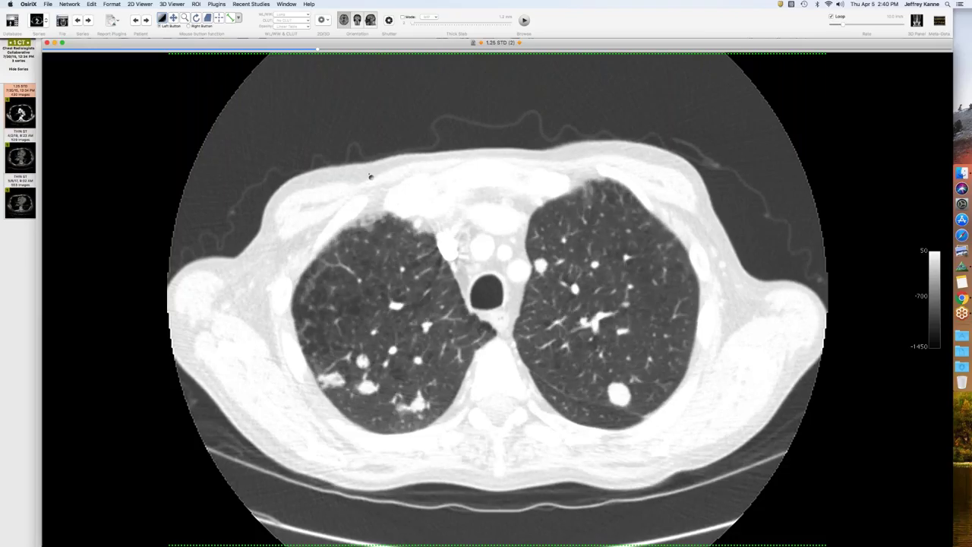
- Examine the lung nodules on the 1.25 STD series in the lung window from the upper chest down to the heart level
scroll(365, 187, down, 5)
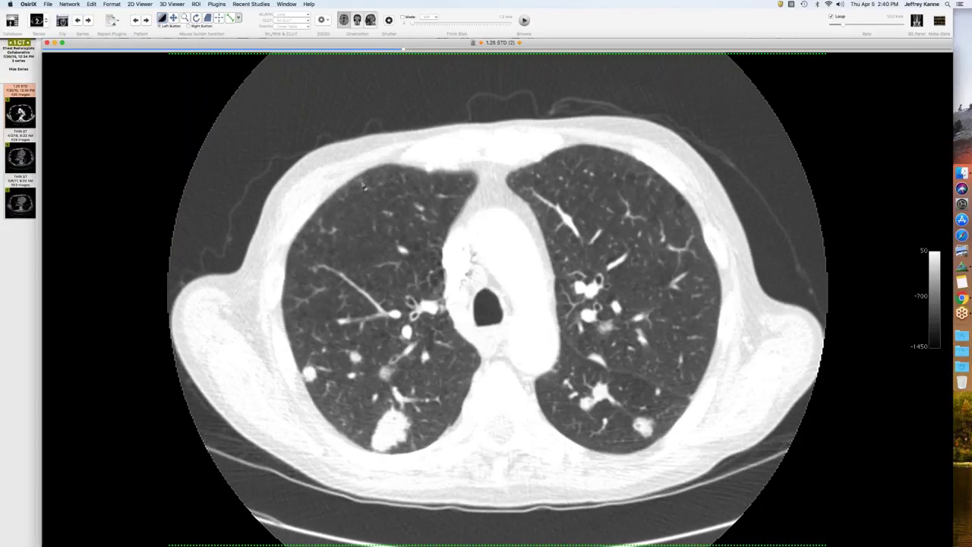
scroll(365, 187, down, 3)
scroll(641, 288, down, 10)
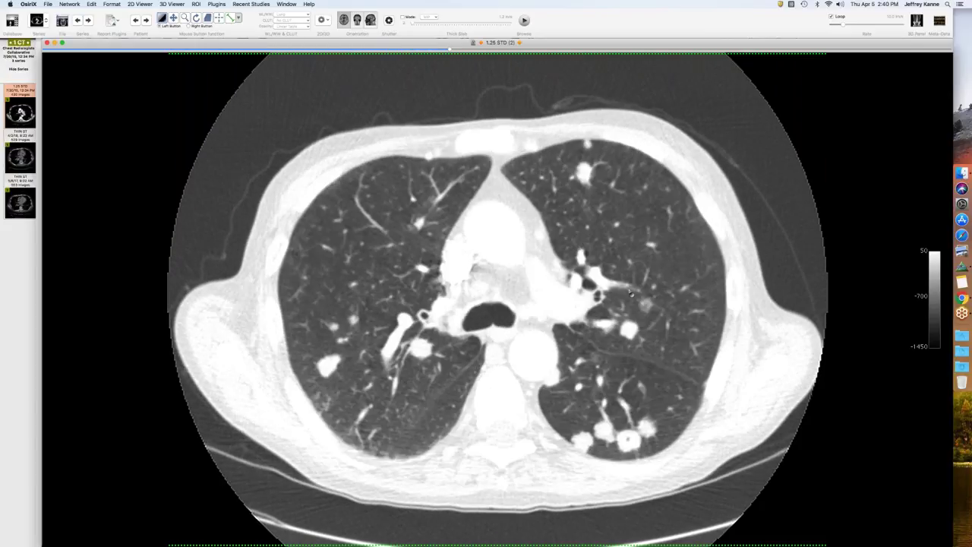
scroll(630, 295, down, 15)
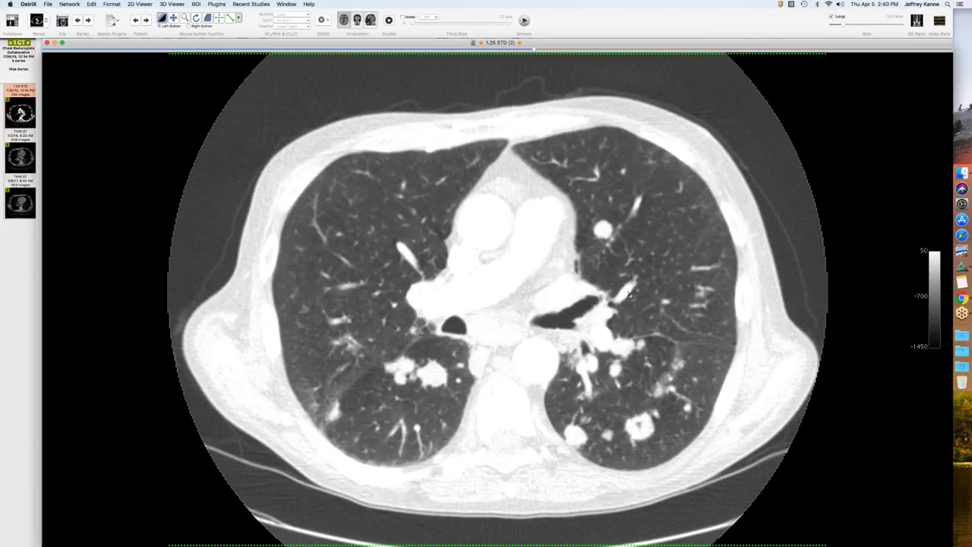
scroll(629, 296, down, 3)
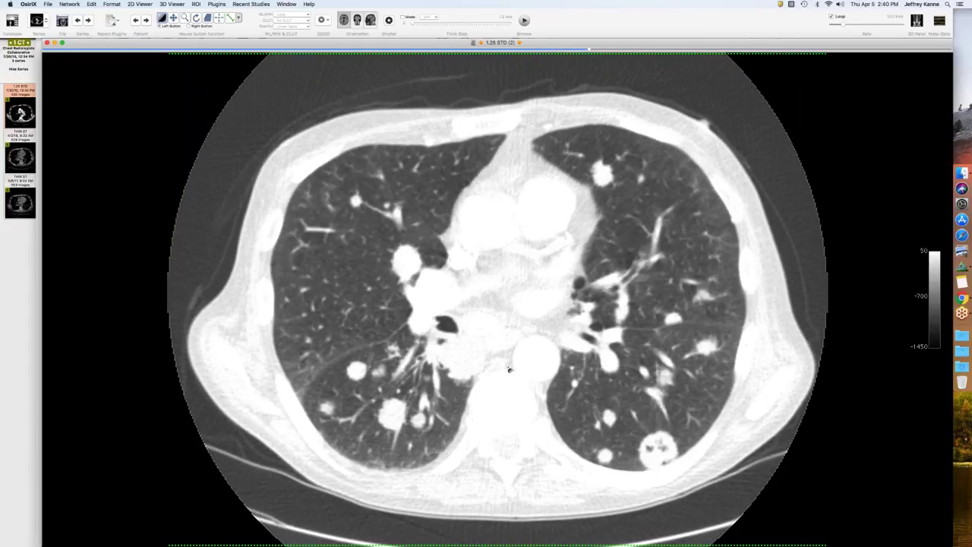
scroll(658, 442, down, 10)
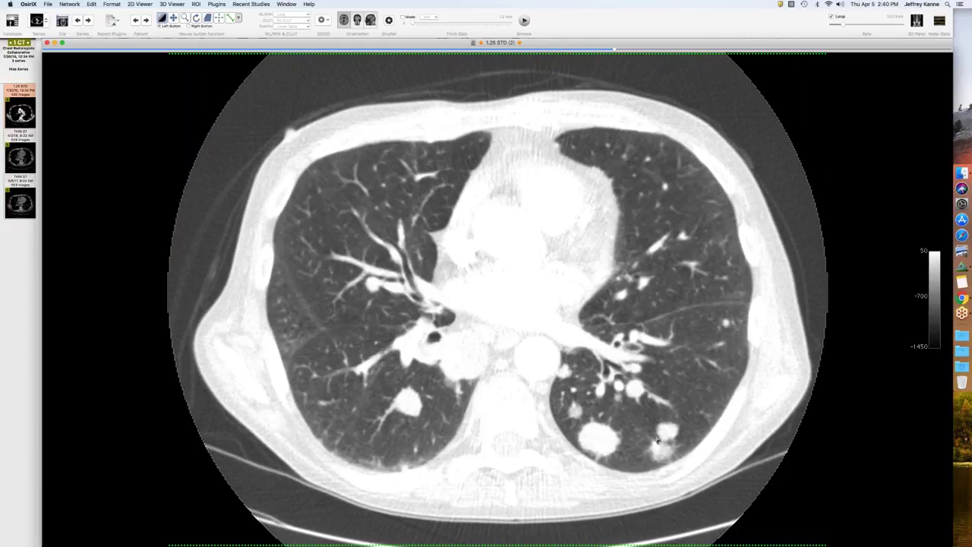
scroll(654, 434, down, 9)
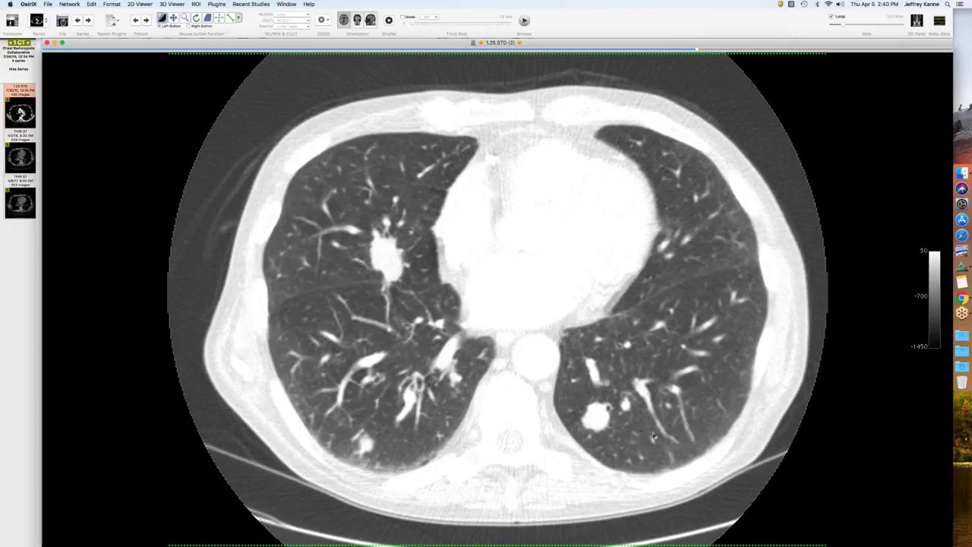
scroll(651, 430, up, 2)
scroll(652, 425, down, 5)
scroll(658, 228, up, 3)
- Set a soft-tissue window with a level of about -10 and examine the nodules from the lung bases up to the aortic arch
drag(701, 223, 795, 114)
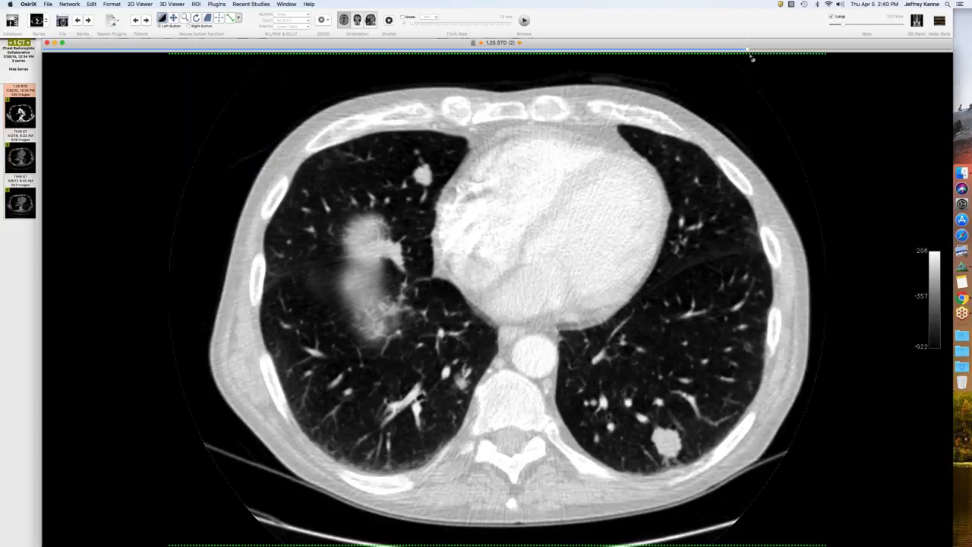
scroll(668, 68, up, 8)
scroll(669, 69, up, 10)
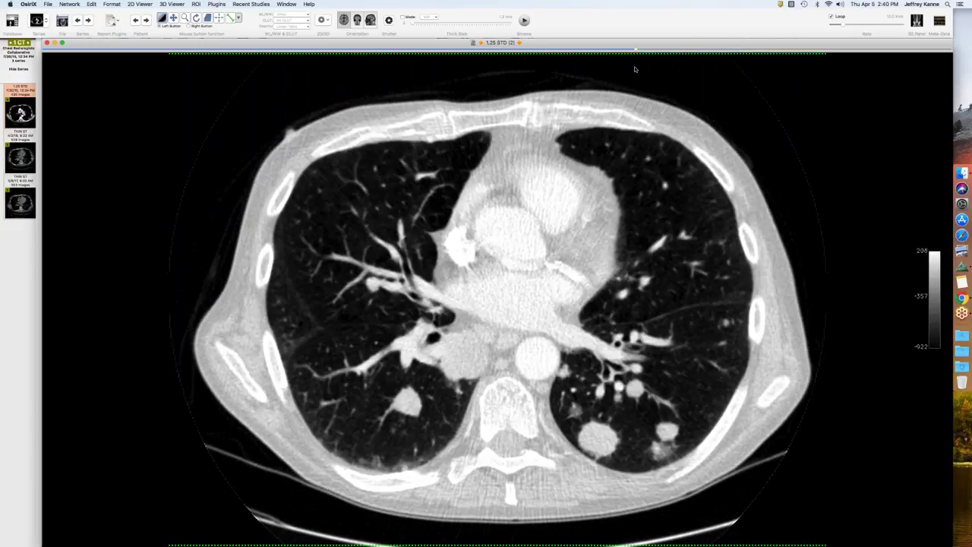
scroll(588, 69, up, 8)
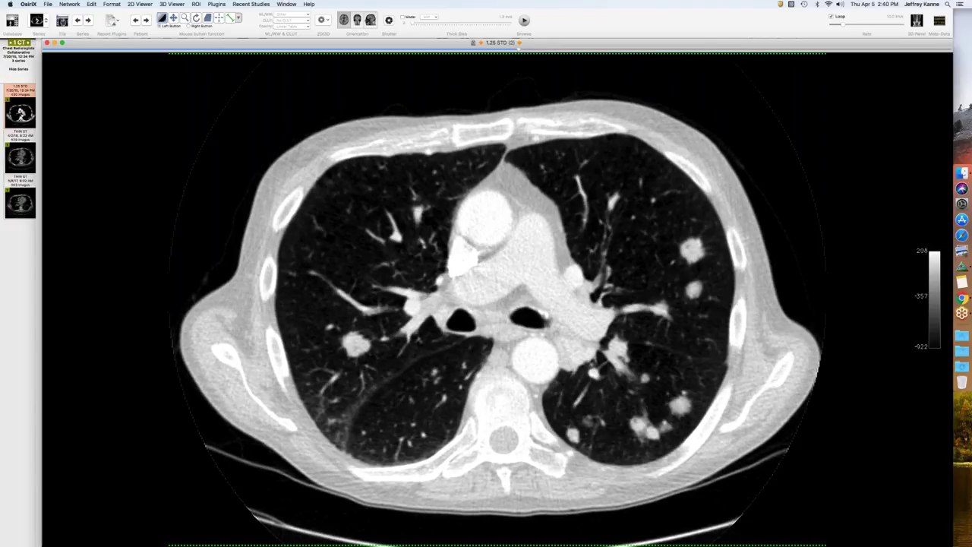
drag(511, 111, 508, 142)
scroll(508, 142, up, 10)
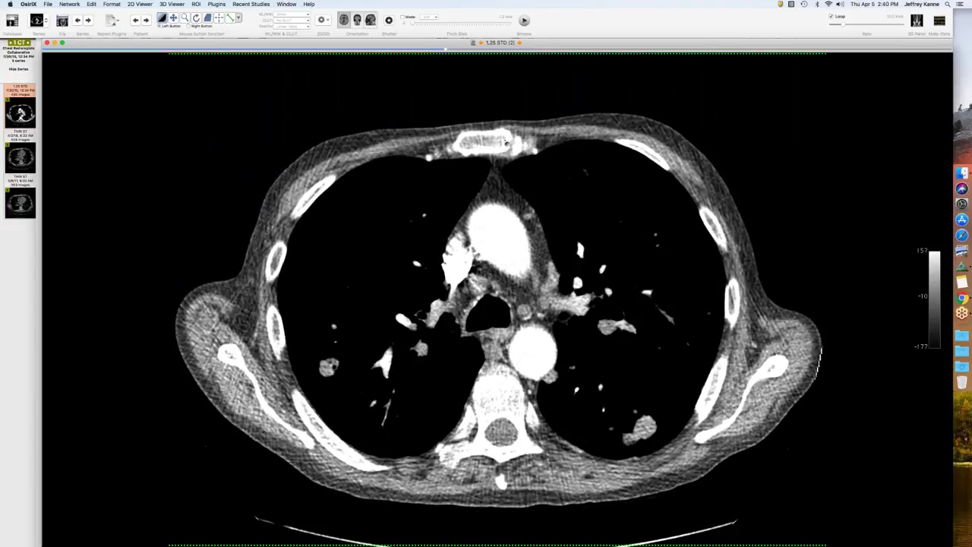
scroll(508, 143, up, 4)
scroll(507, 142, up, 4)
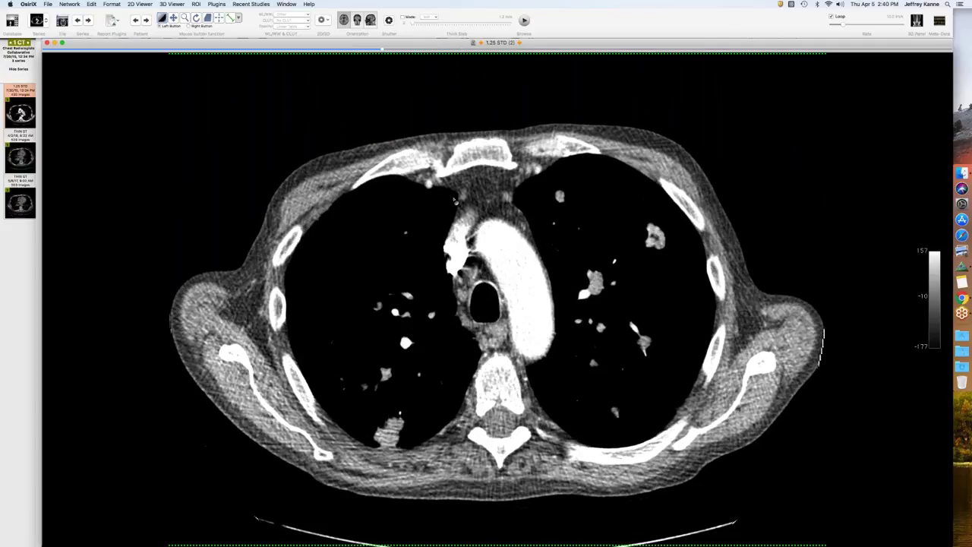
scroll(577, 228, down, 3)
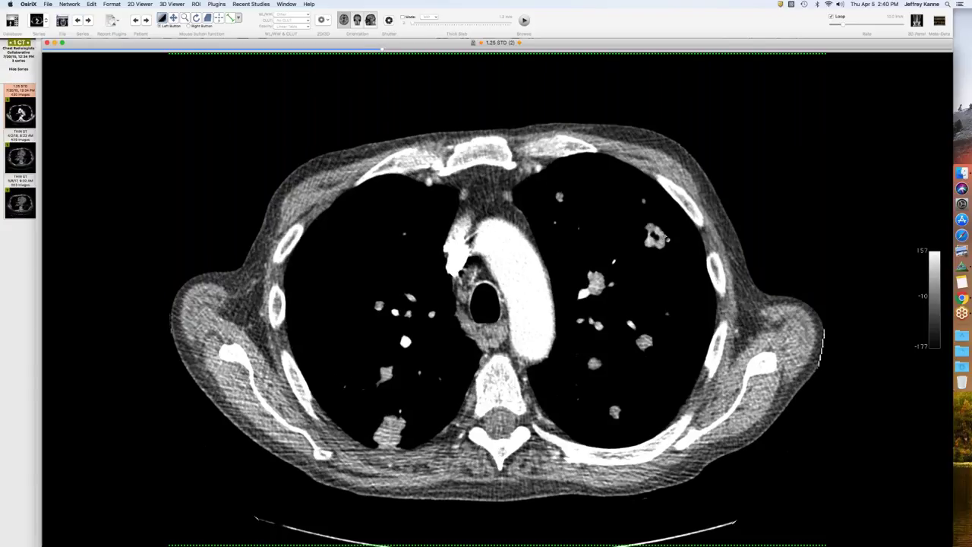
- Open the 2017 THIN ST series and examine the calcified lesions in the liver dome and at the lung base beside the heart
drag(20, 114, 358, 180)
drag(21, 205, 398, 207)
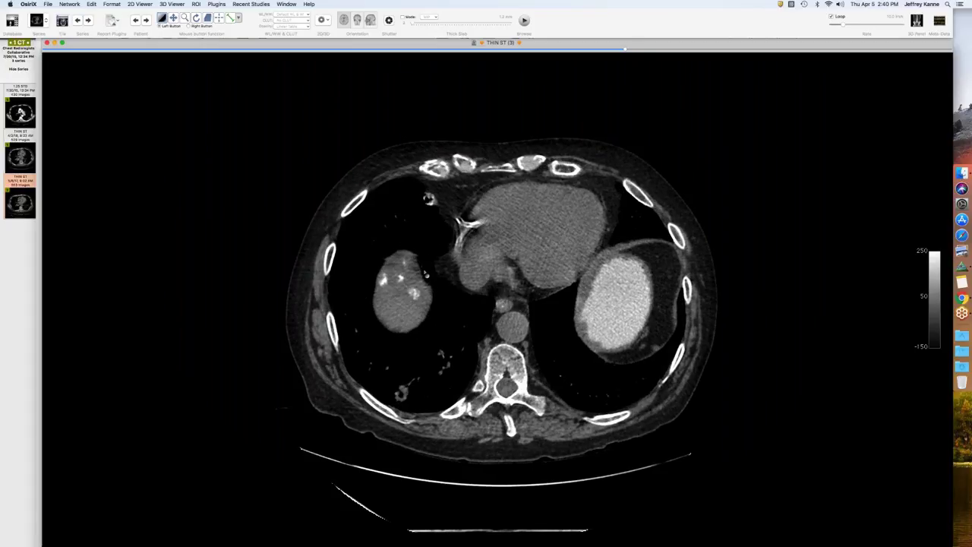
scroll(497, 296, down, 10)
scroll(497, 297, up, 8)
scroll(498, 297, up, 4)
scroll(429, 196, up, 6)
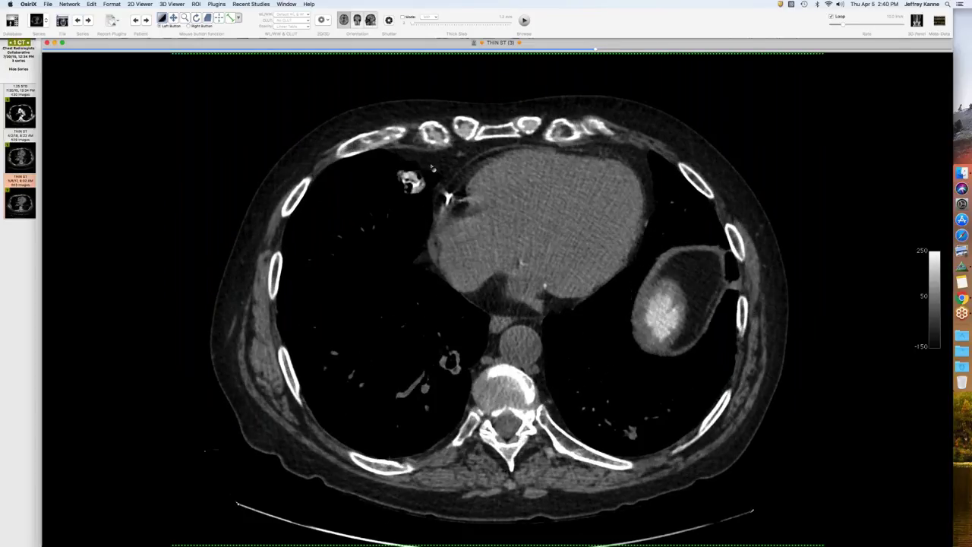
scroll(432, 168, up, 2)
- Show the aortic arch level on the 2017 THIN ST series and examine the calcified focus behind the sternum
drag(591, 51, 272, 45)
scroll(497, 300, down, 2)
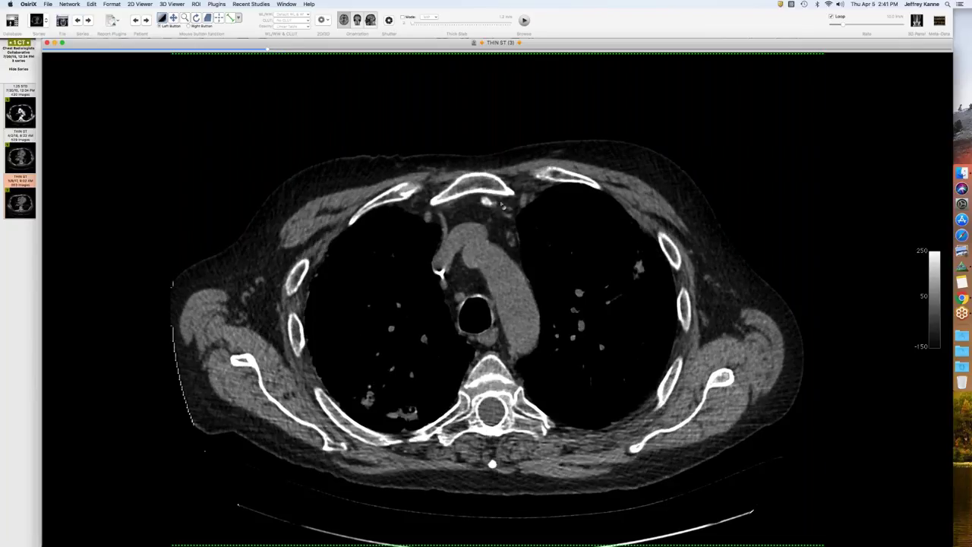
scroll(491, 207, down, 4)
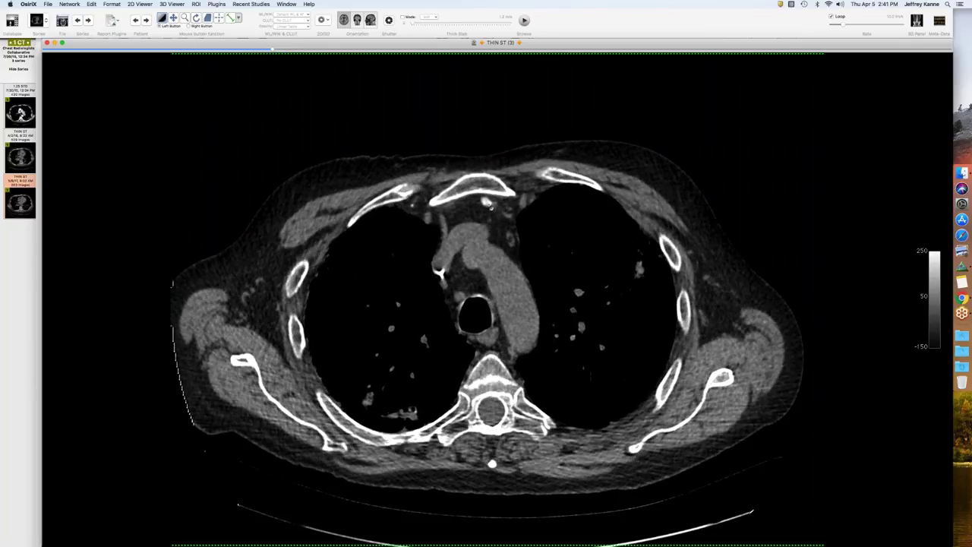
scroll(491, 206, up, 5)
- Open the 2018 THIN ST series and move from the calcified liver lesions up to the main pulmonary artery level
click(21, 157)
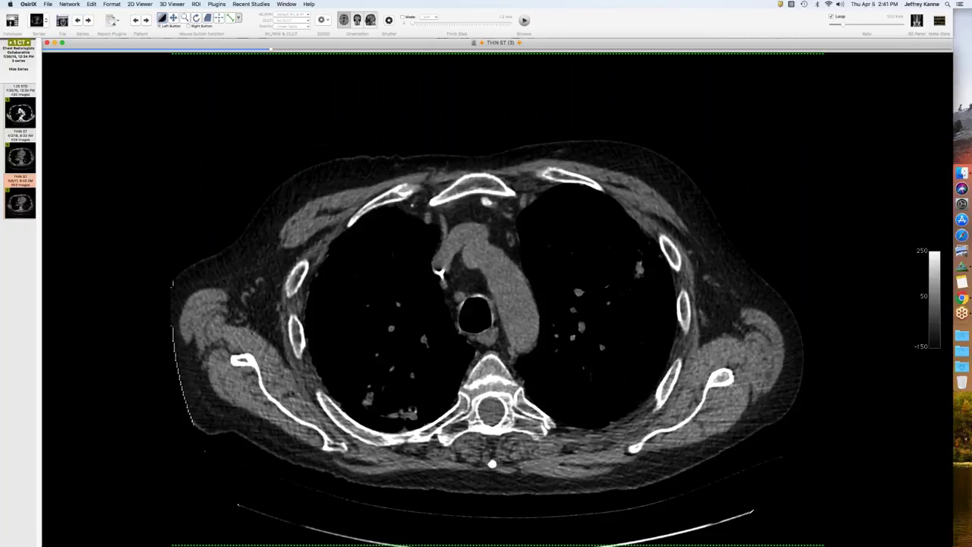
scroll(327, 182, up, 5)
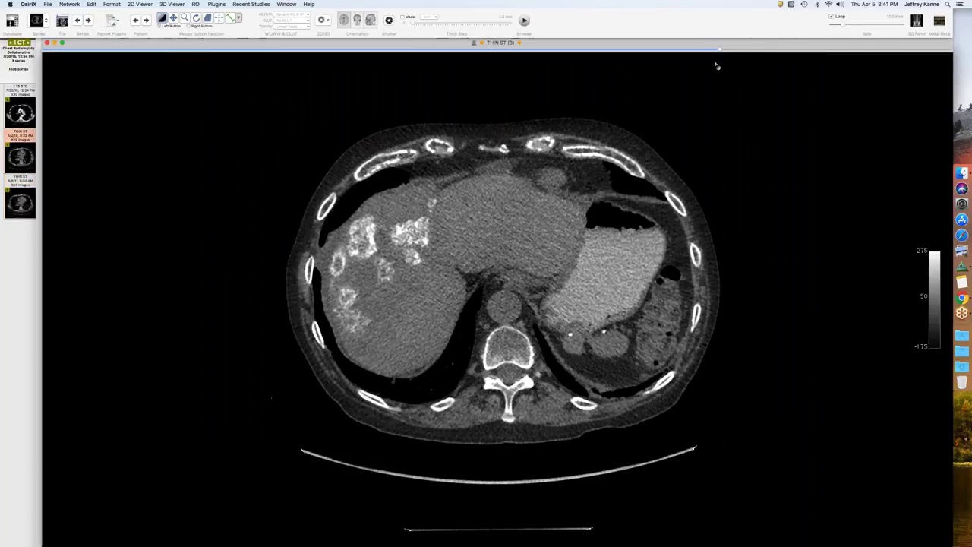
drag(721, 50, 431, 42)
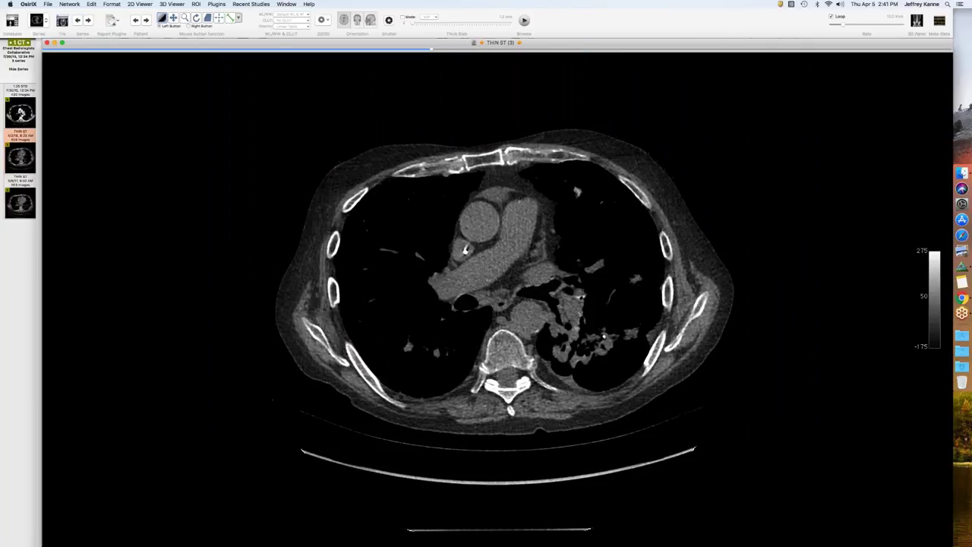
- Display the 2018 and 2017 THIN ST series side by side and bring the 2017 scan to the aortic arch level
click(30, 122)
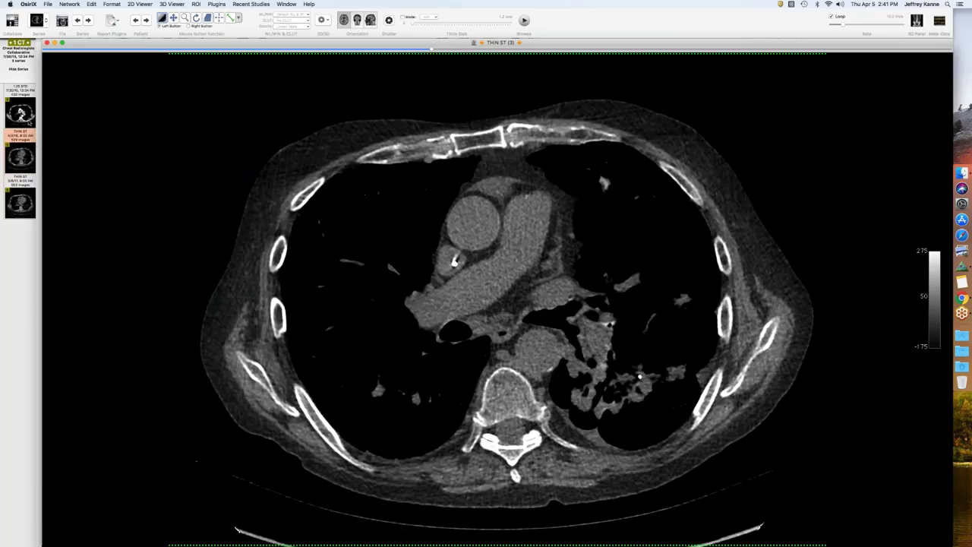
double_click(30, 183)
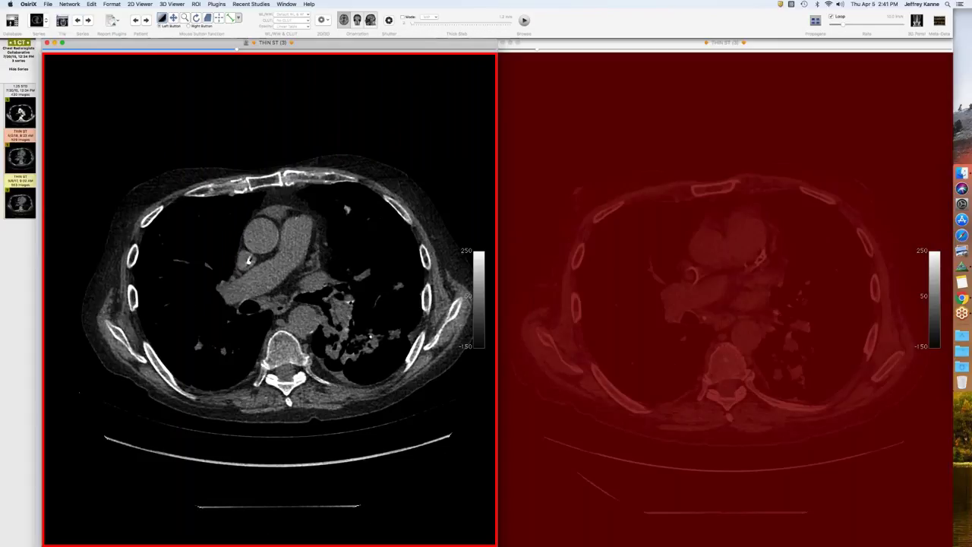
drag(698, 51, 641, 38)
scroll(764, 167, down, 5)
scroll(765, 169, up, 5)
scroll(765, 169, down, 5)
scroll(763, 167, up, 4)
scroll(764, 167, down, 6)
scroll(761, 172, up, 8)
scroll(757, 172, up, 6)
scroll(755, 174, up, 8)
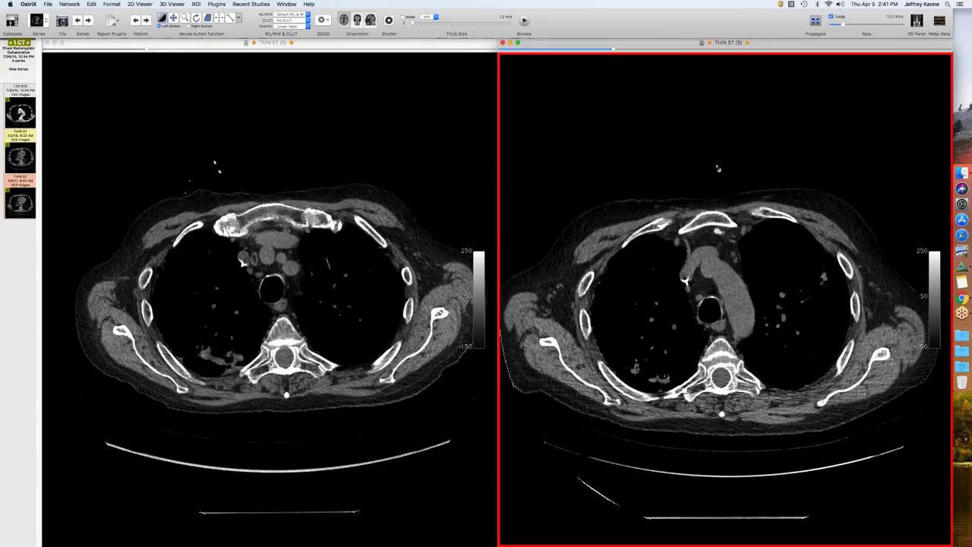
- Compare the area behind the sternum and the upper lungs on both THIN ST series around the aortic arch
scroll(718, 169, up, 4)
scroll(287, 239, down, 3)
scroll(699, 238, up, 7)
scroll(718, 242, down, 3)
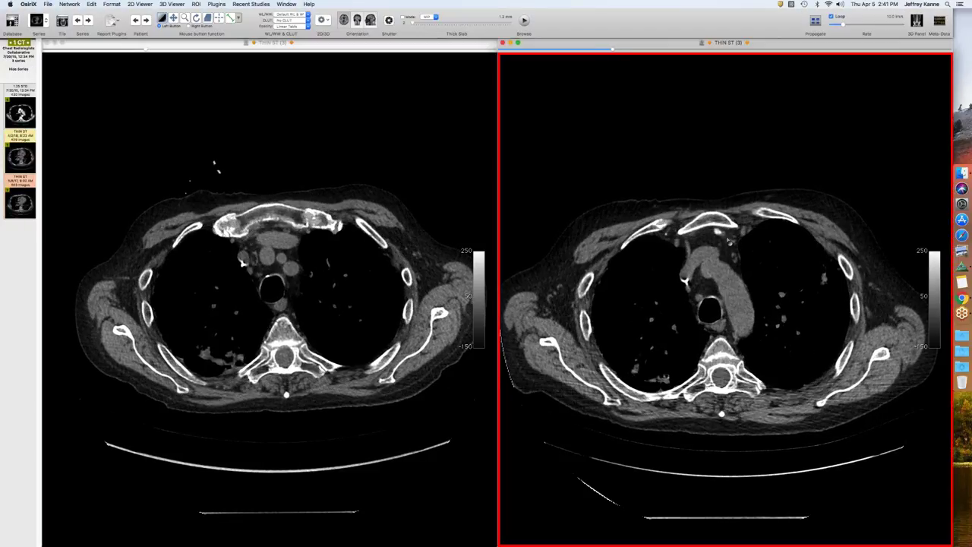
scroll(418, 229, down, 4)
scroll(418, 227, down, 1)
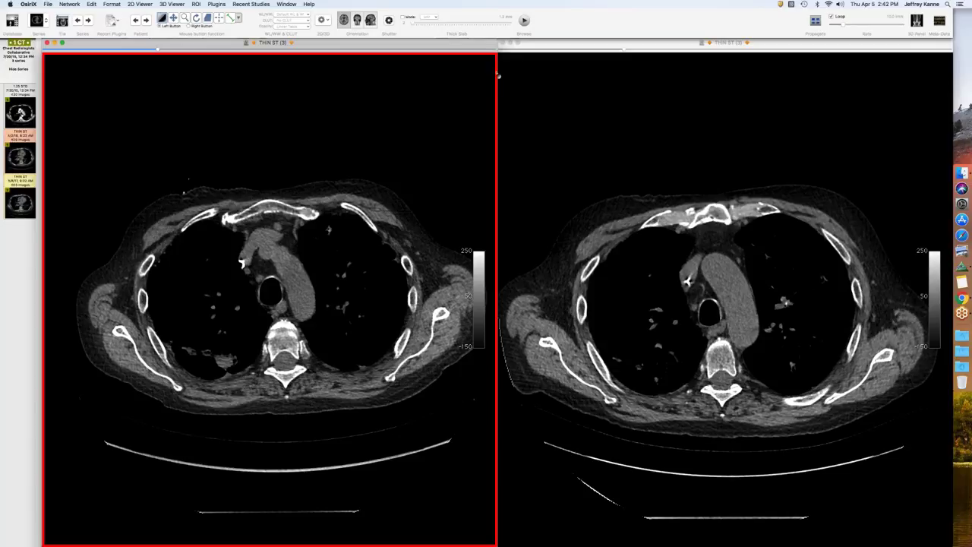
- Close both THIN ST viewers of the colon adenocarcinoma study to return to the study database
click(503, 43)
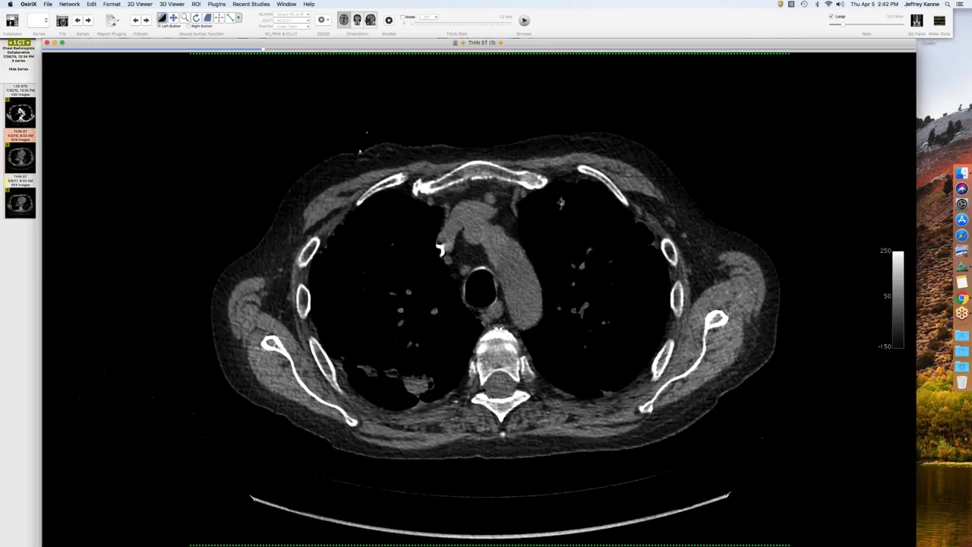
click(47, 43)
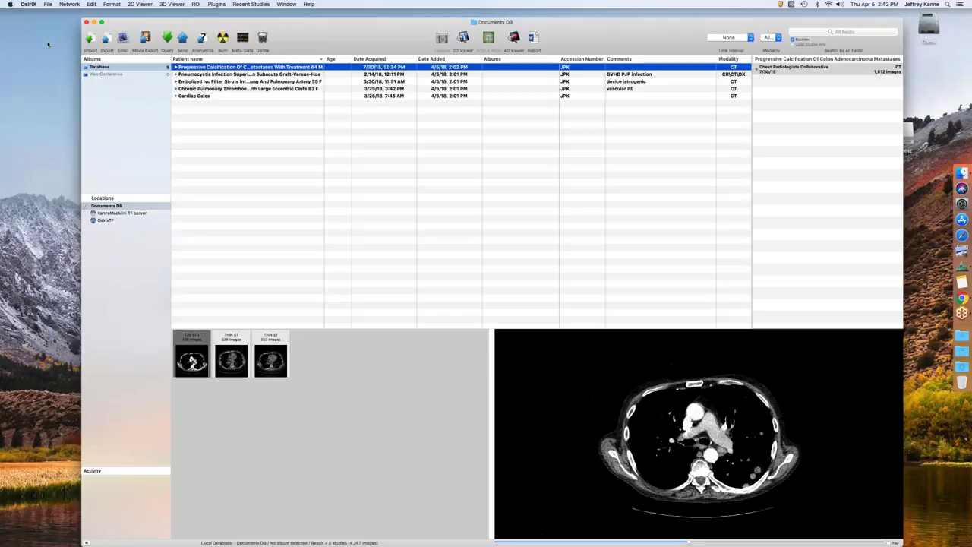
key(super+Tab)
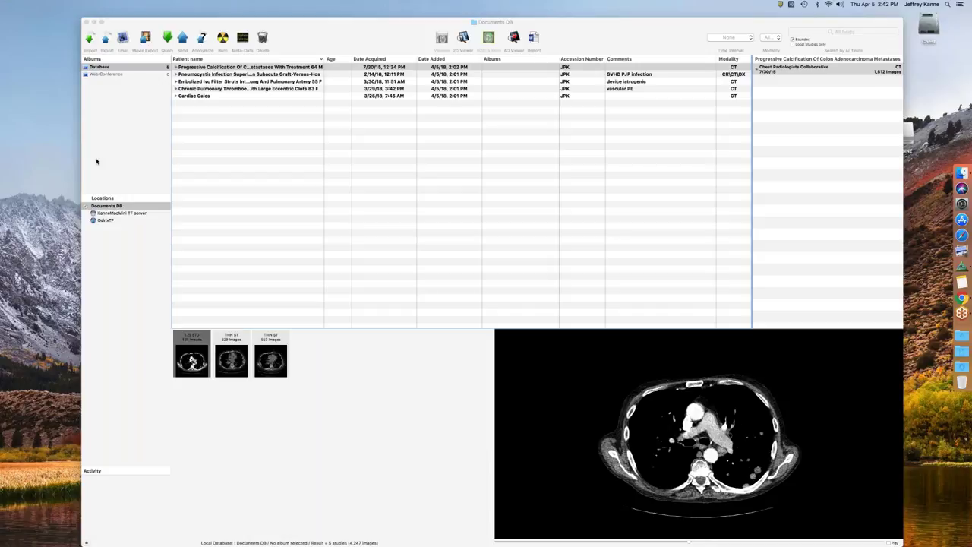
- Expand the Pneumocystis Infection Superimposed On Subacute Graft-Versus-Host study and open its PA chest radiograph
click(259, 75)
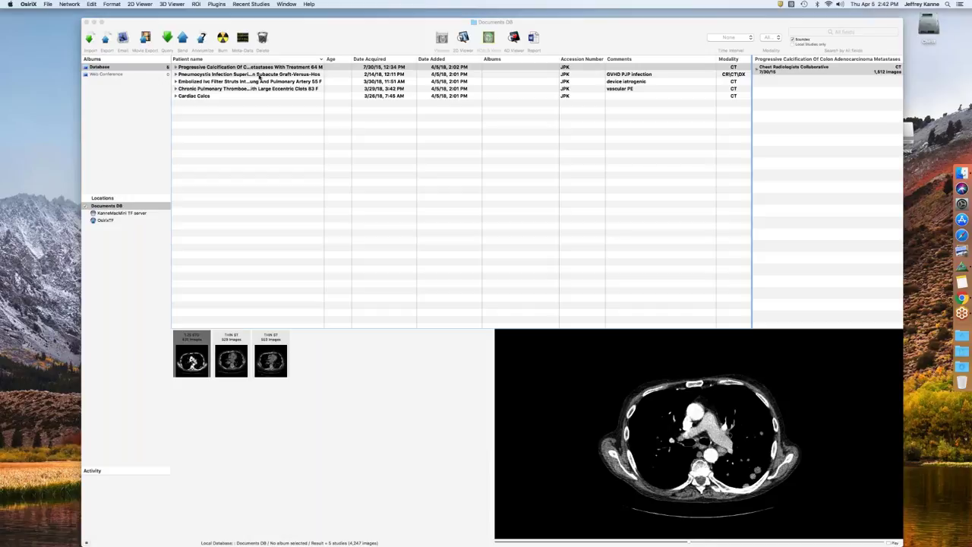
click(258, 75)
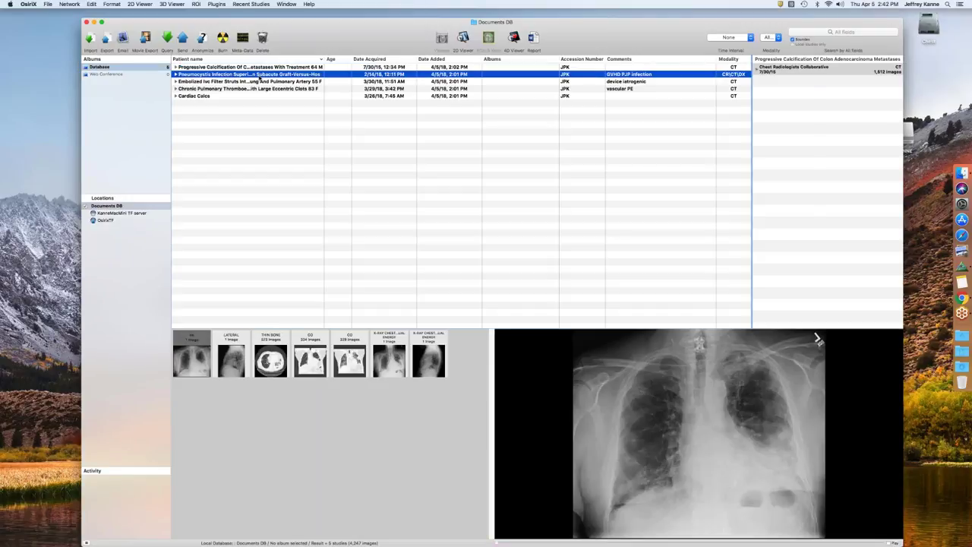
click(176, 74)
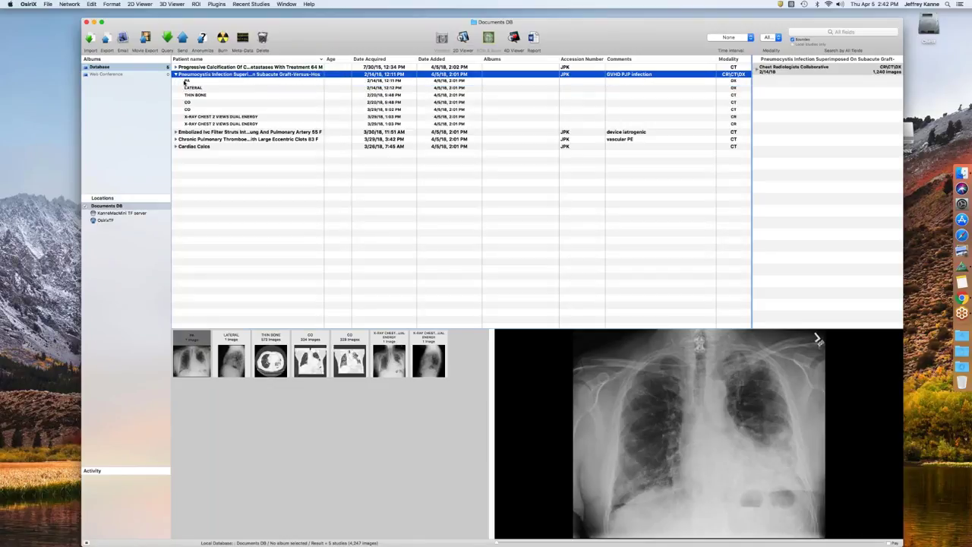
click(184, 81)
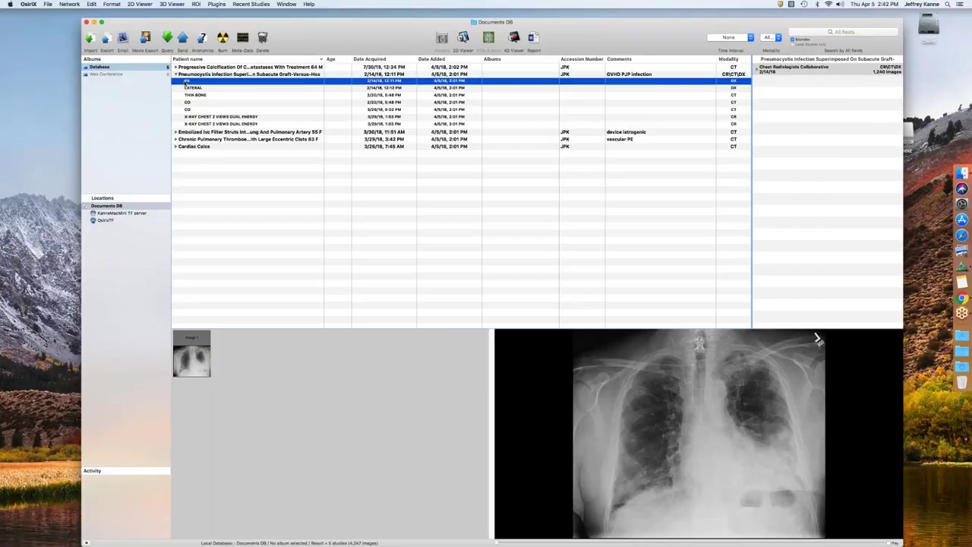
double_click(184, 82)
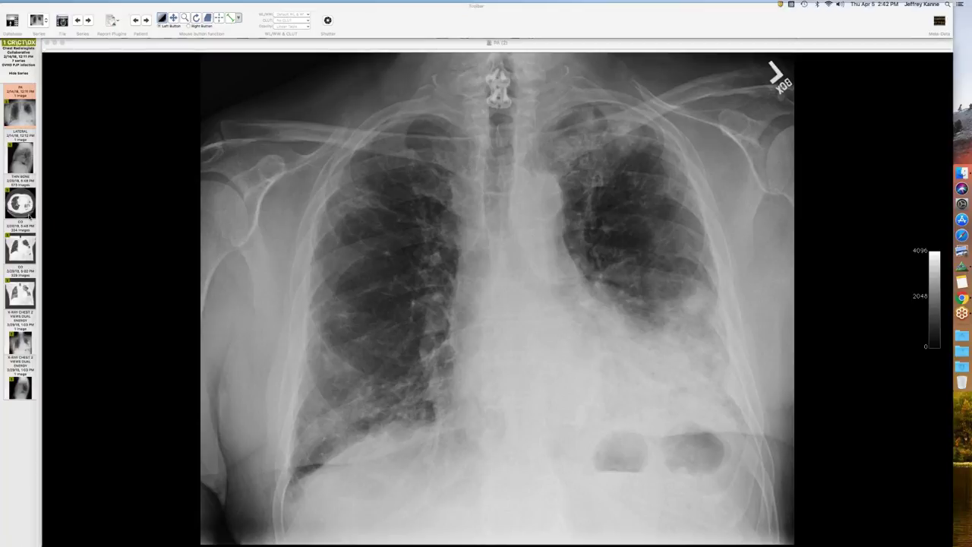
- Open the THIN BONE CT series and examine the upper lungs from the aortic arch down to the hila
click(531, 228)
drag(531, 229, 543, 210)
drag(44, 50, 241, 61)
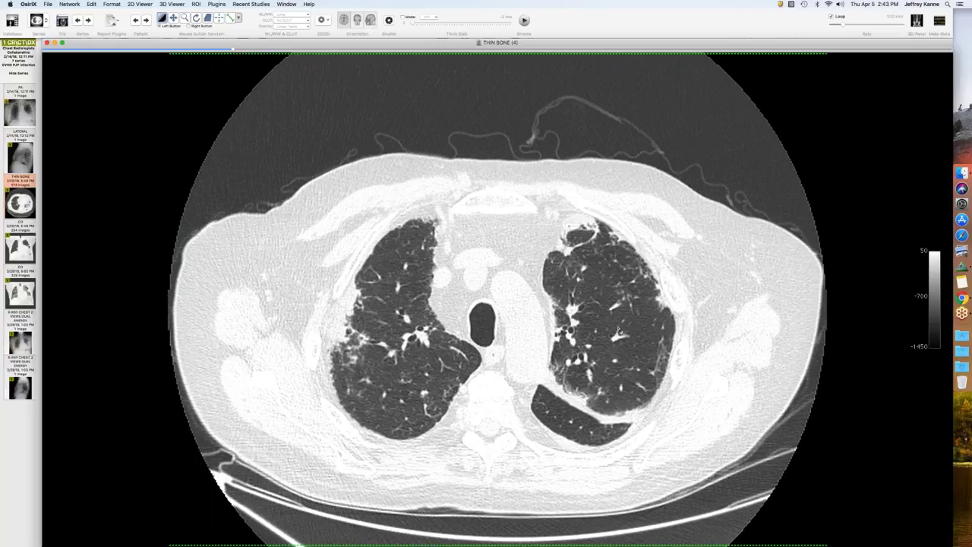
scroll(619, 332, down, 10)
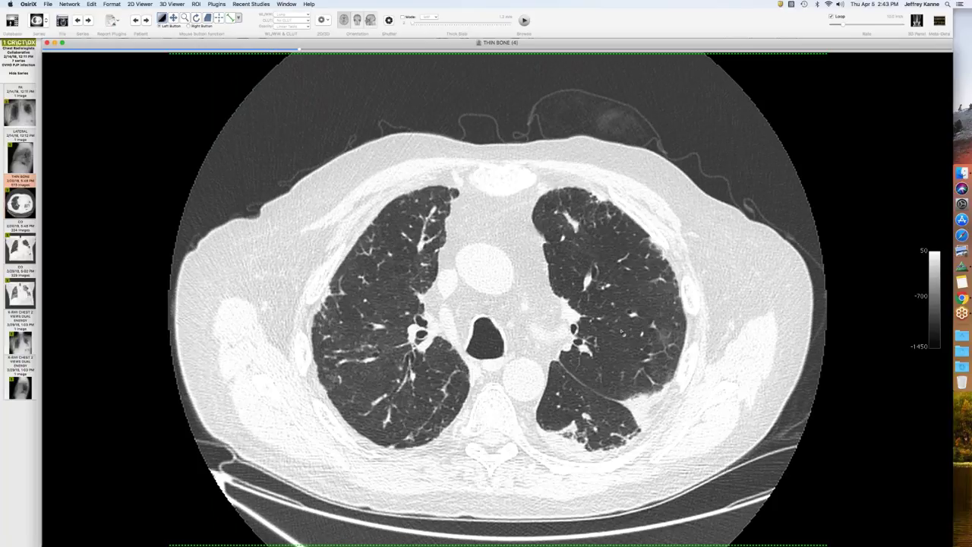
scroll(621, 332, down, 10)
scroll(683, 305, up, 2)
scroll(674, 350, down, 12)
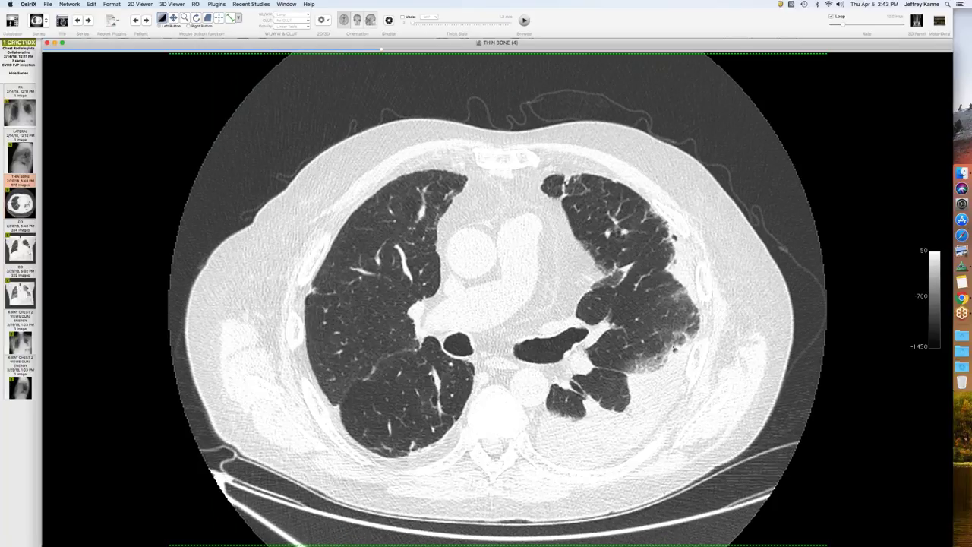
- Examine the mid and lower lungs on the THIN BONE series, finishing back at the aortic arch level
scroll(674, 350, down, 3)
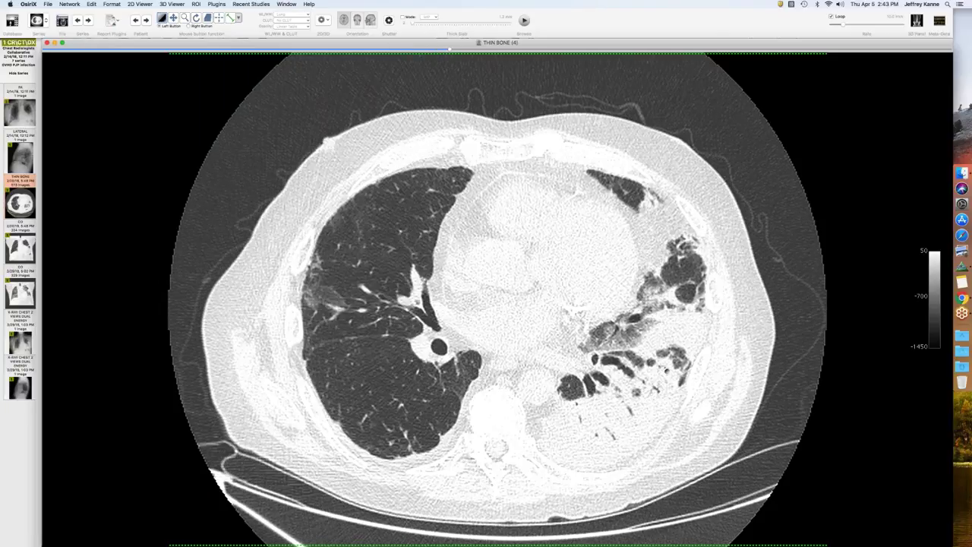
scroll(497, 311, down, 6)
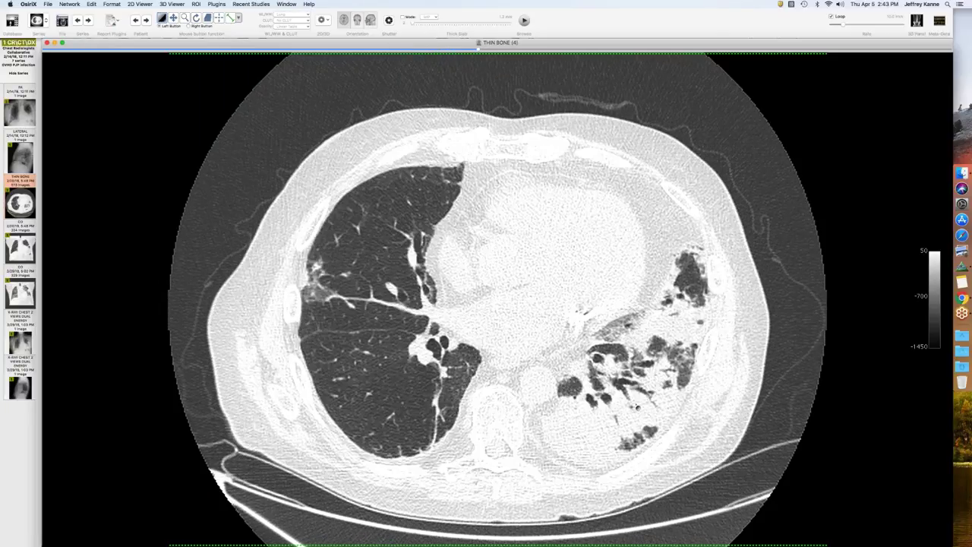
scroll(486, 304, down, 4)
scroll(352, 321, down, 4)
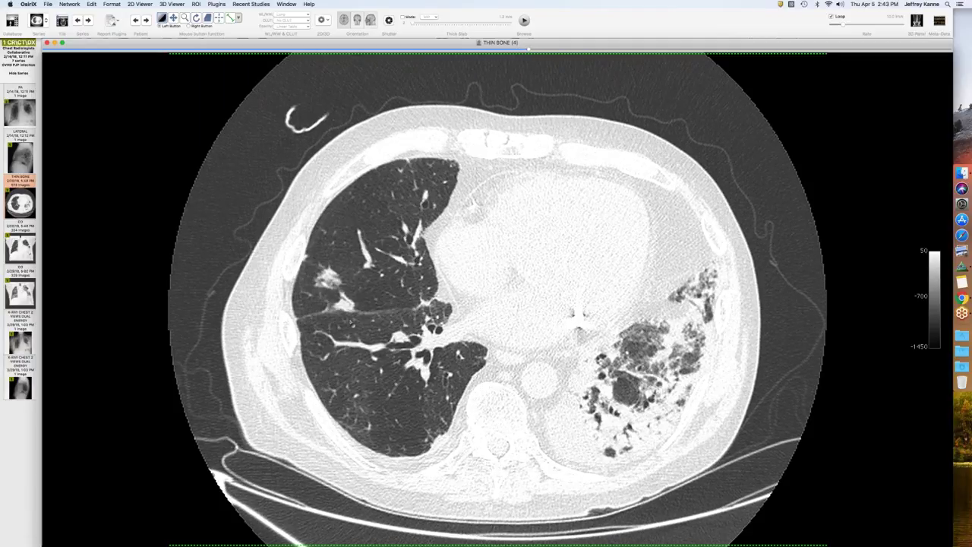
scroll(352, 323, down, 5)
scroll(346, 368, down, 2)
scroll(639, 171, down, 2)
mouse_move(495, 51)
mouse_down()
mouse_move(174, 56)
mouse_move(202, 87)
mouse_up()
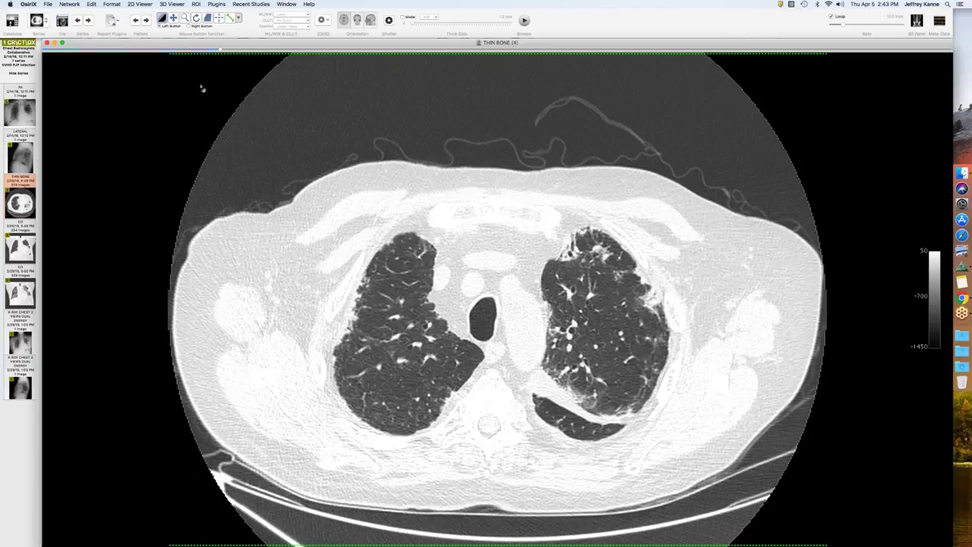
- Display the frontal X-RAY CHEST 2 VIEWS DUAL ENERGY radiograph side by side with the earlier PA radiograph for comparison
click(22, 343)
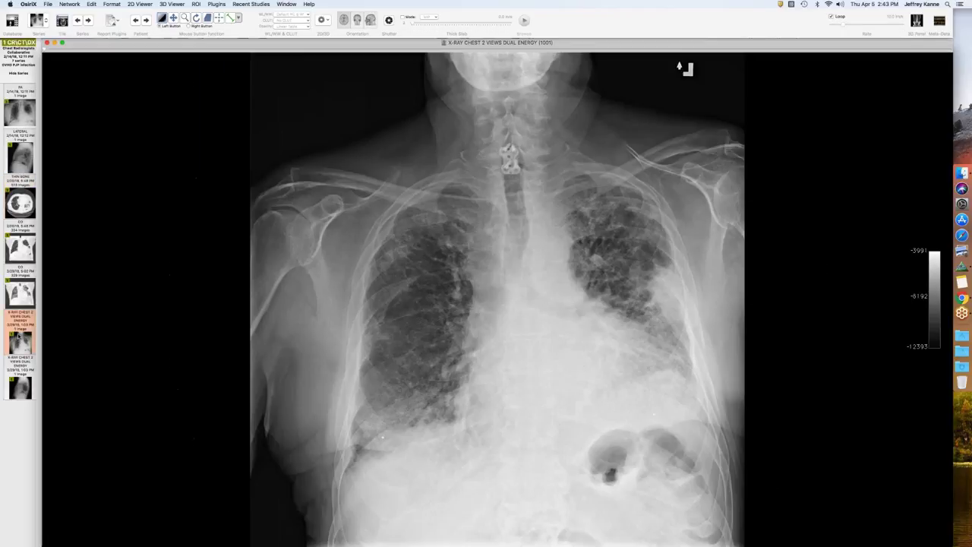
double_click(28, 115)
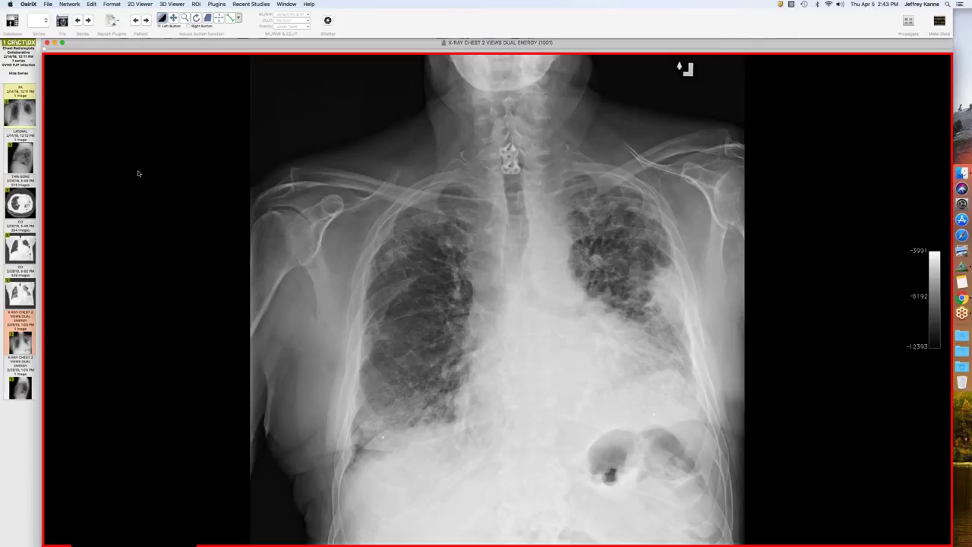
click(5, 523)
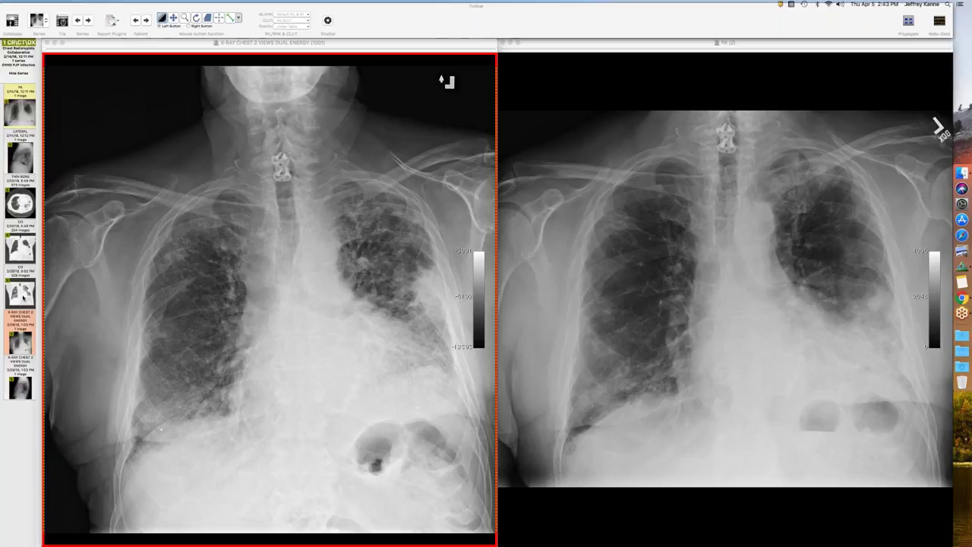
- Replace the two radiographs with the newer and older coronal CO series, side by side at an anterior lung level
drag(23, 298, 268, 289)
scroll(269, 289, down, 20)
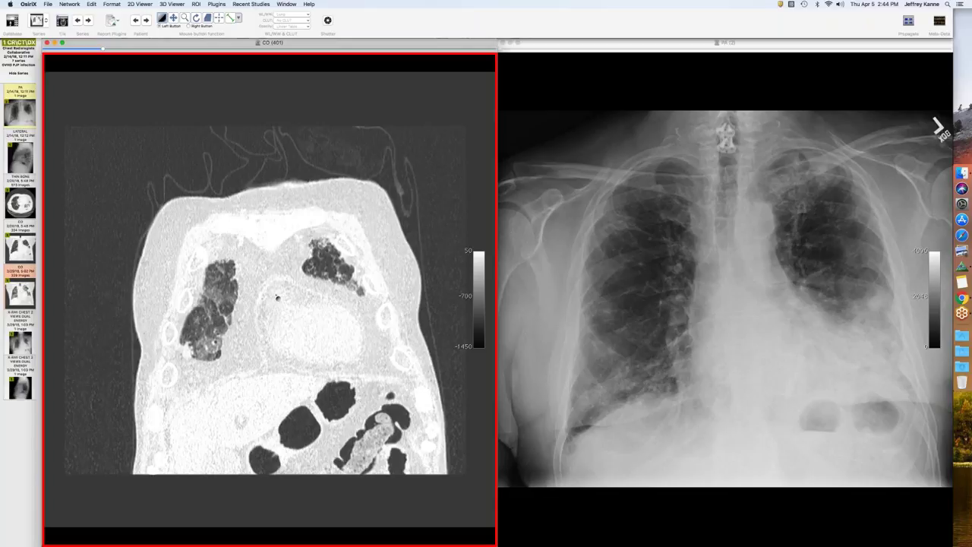
scroll(278, 298, down, 8)
scroll(277, 298, down, 15)
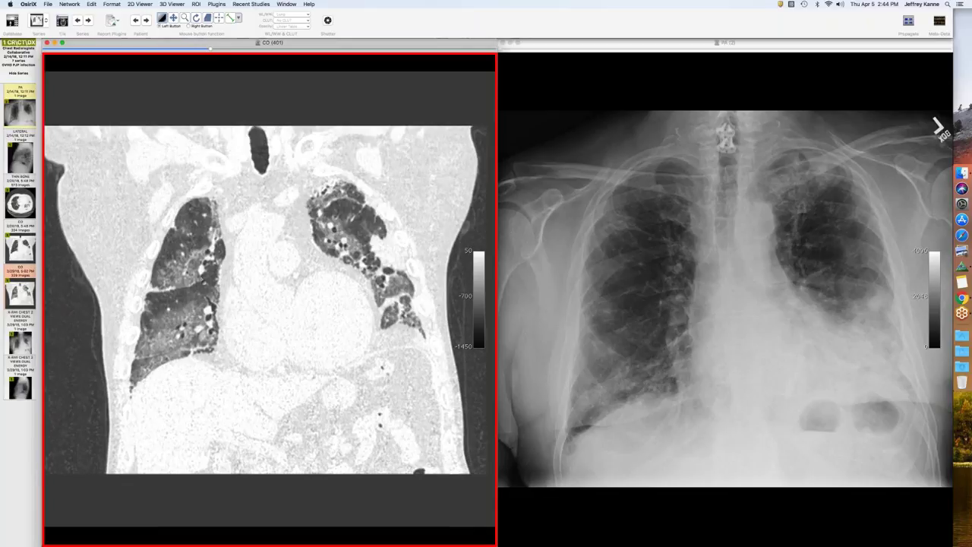
drag(685, 220, 717, 254)
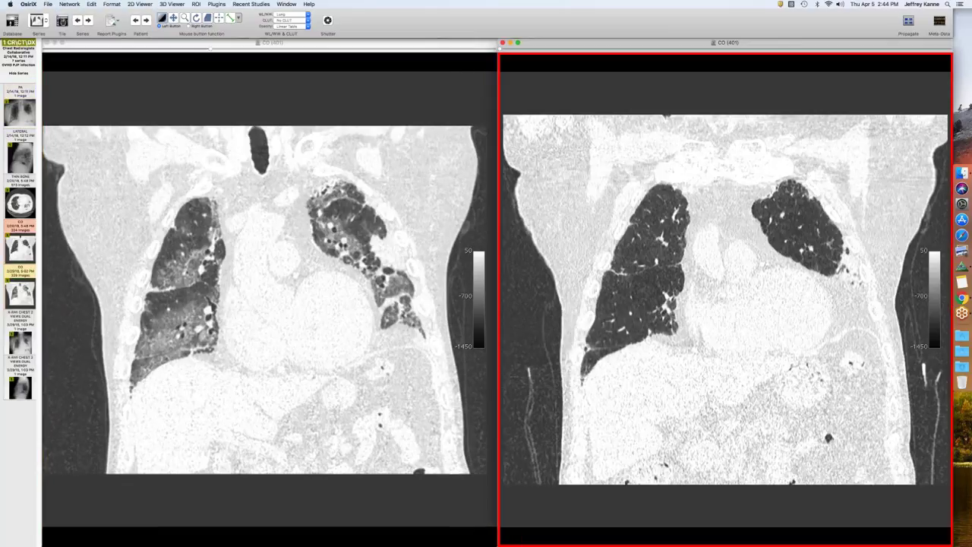
- Bring both coronal CO series back to the level of the tracheal bifurcation, comparing the lungs along the way
scroll(707, 262, down, 10)
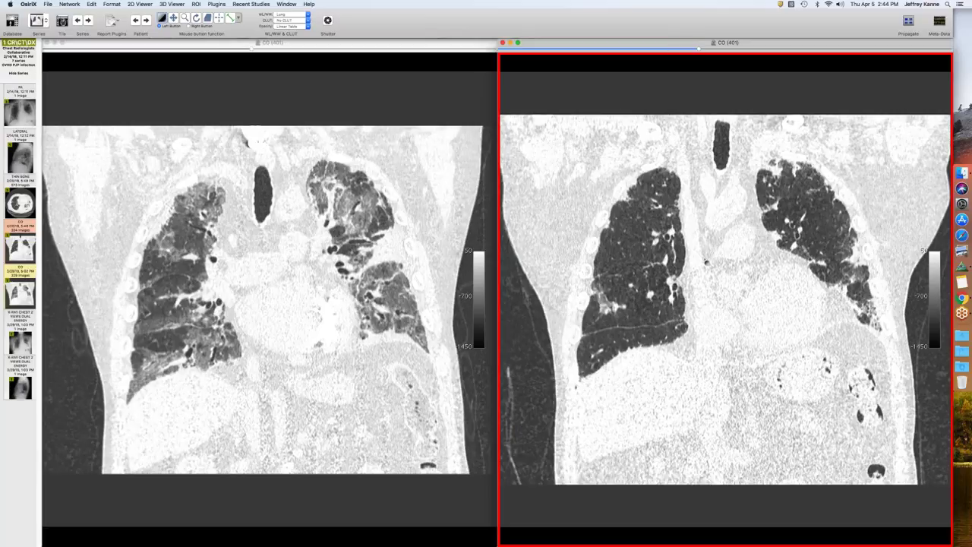
scroll(707, 263, down, 5)
click(322, 154)
scroll(323, 154, up, 10)
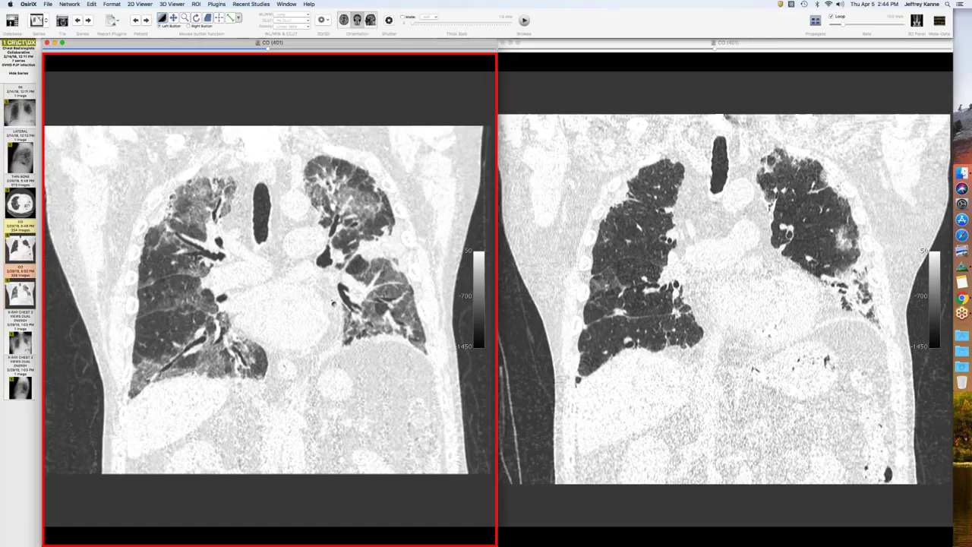
scroll(324, 220, up, 4)
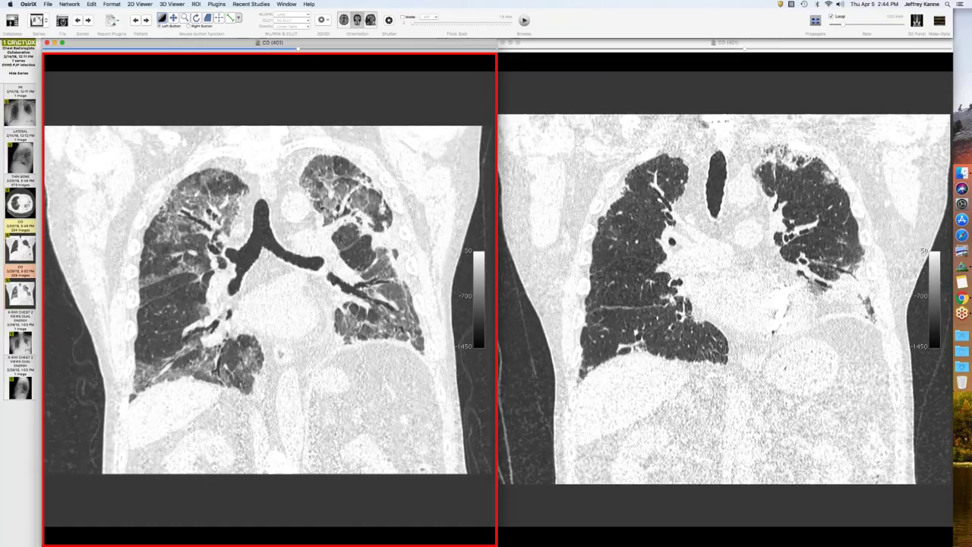
- Compare the upper and lower lungs on both coronal CO series on the slices around the tracheal bifurcation
scroll(324, 219, down, 4)
scroll(235, 324, up, 4)
scroll(235, 324, down, 4)
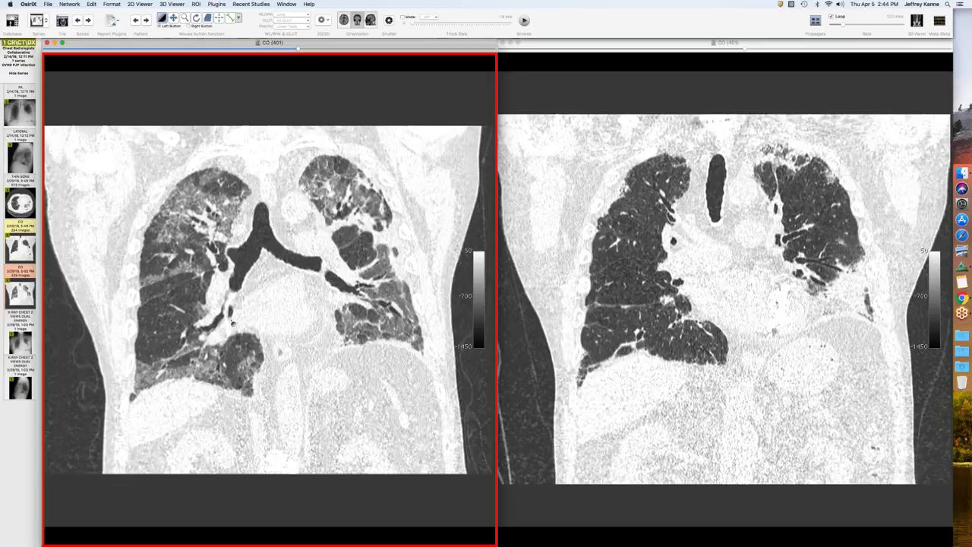
scroll(244, 316, down, 4)
scroll(243, 316, up, 8)
scroll(244, 316, down, 8)
scroll(244, 316, up, 3)
scroll(244, 318, down, 2)
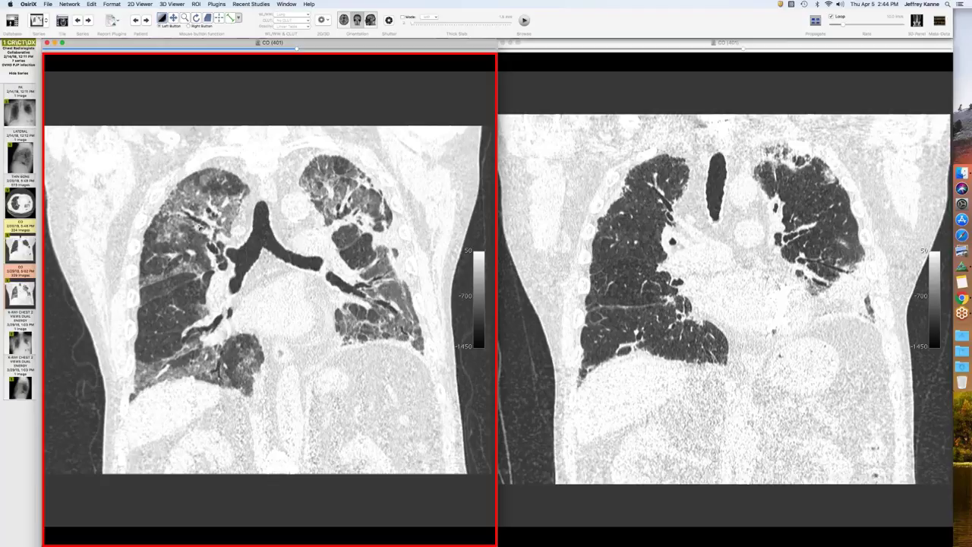
scroll(212, 250, down, 4)
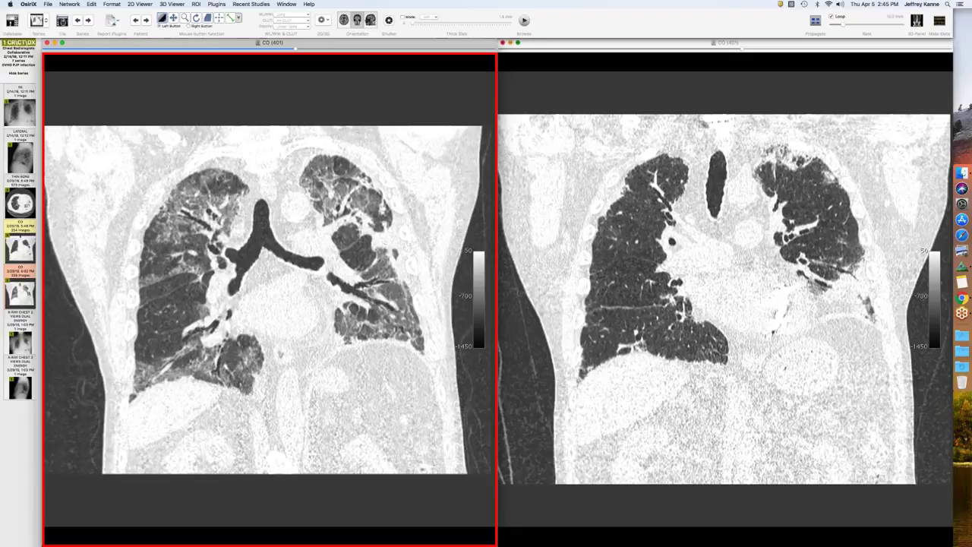
- Close both CO viewers and open the THIN ST series of the Embolized IVC Filter Struts study
click(503, 43)
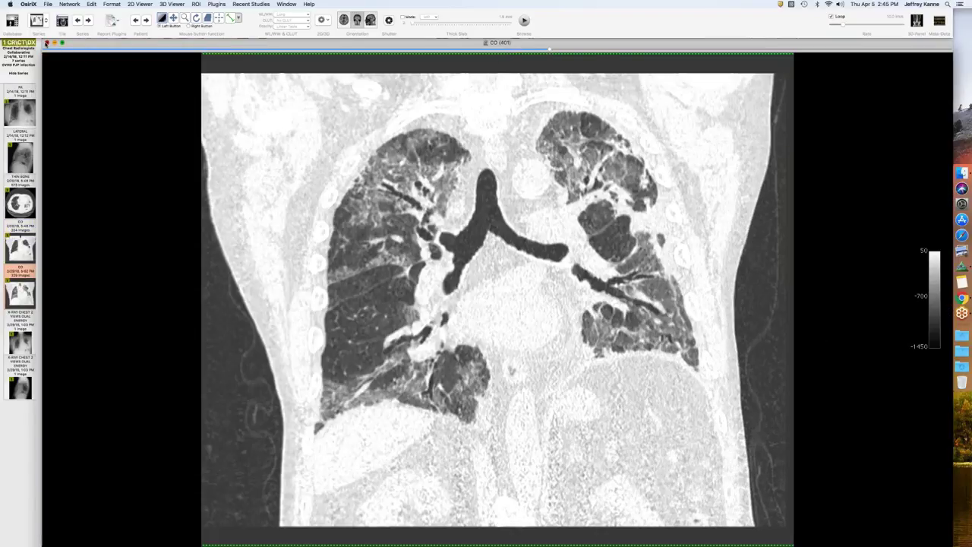
click(46, 44)
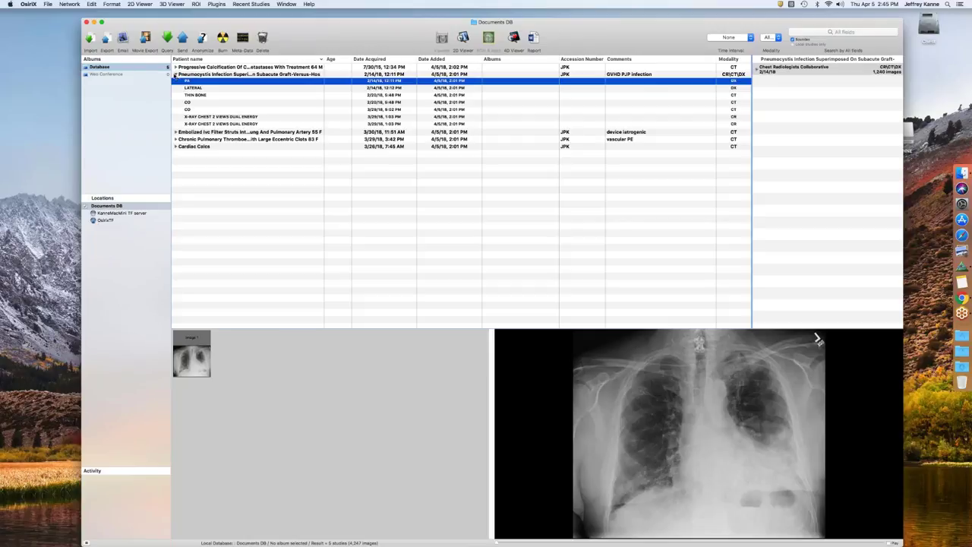
click(175, 74)
click(199, 82)
double_click(192, 357)
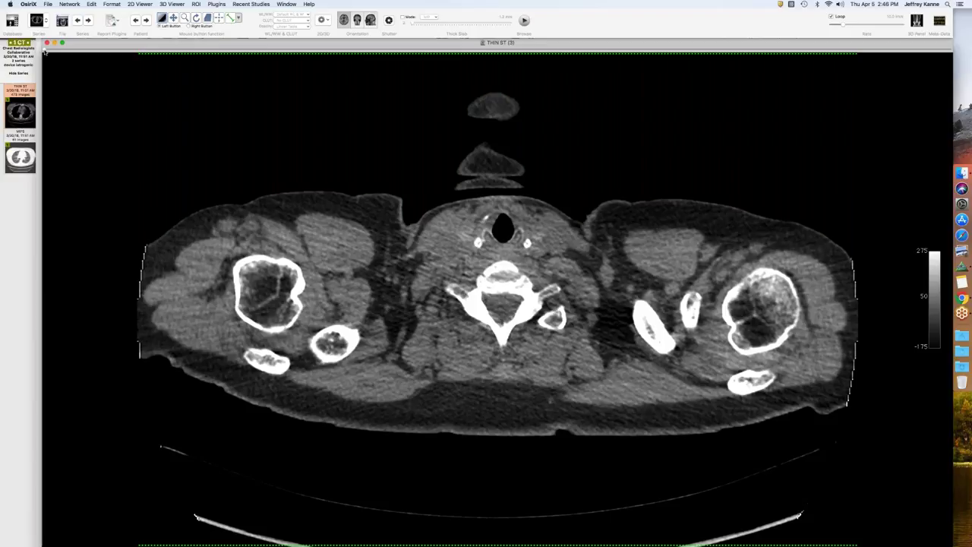
- Bring the THIN ST series down to the lower chest and examine the dense filter struts in the right lower lobe
drag(46, 50, 158, 56)
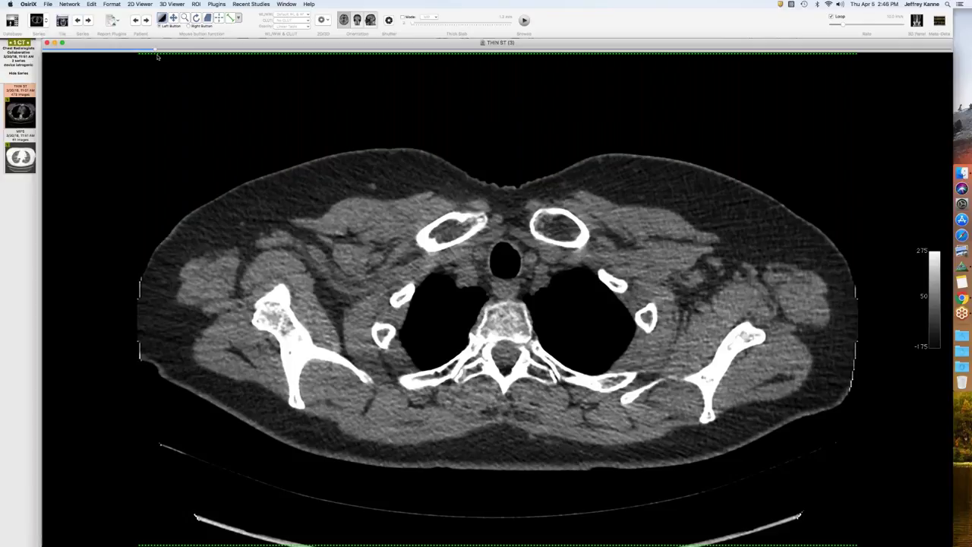
drag(157, 56, 646, 80)
scroll(448, 178, up, 2)
scroll(436, 189, down, 5)
scroll(407, 395, up, 2)
scroll(406, 390, up, 15)
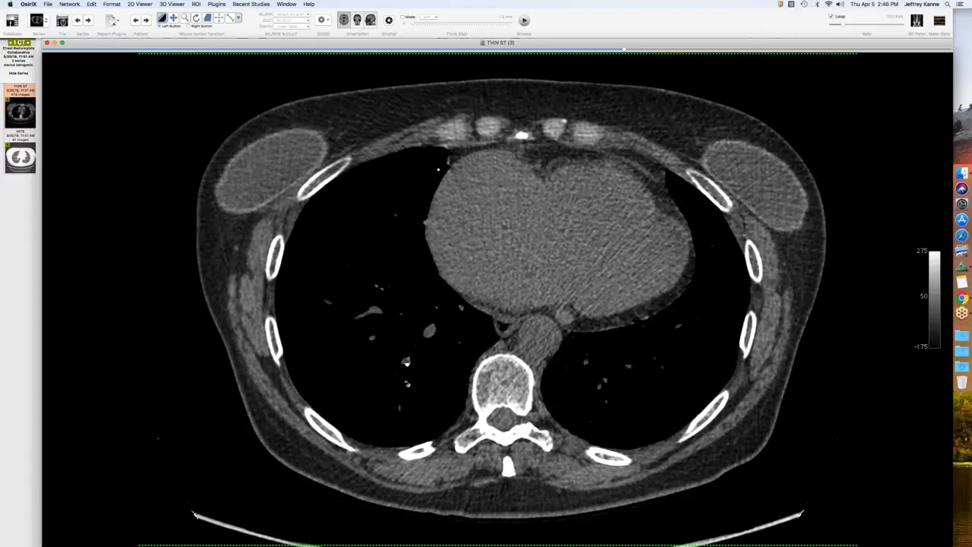
scroll(408, 382, down, 9)
scroll(408, 382, down, 4)
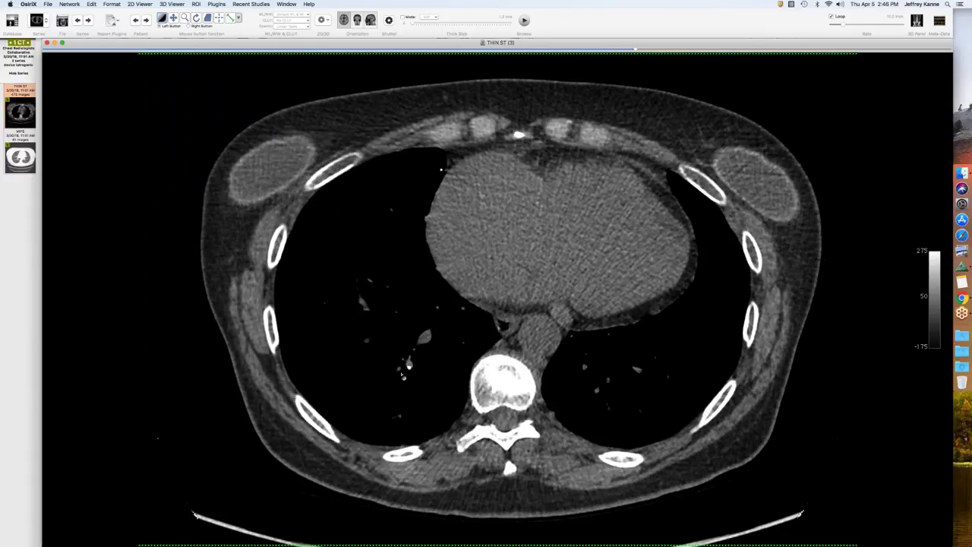
scroll(623, 54, down, 1)
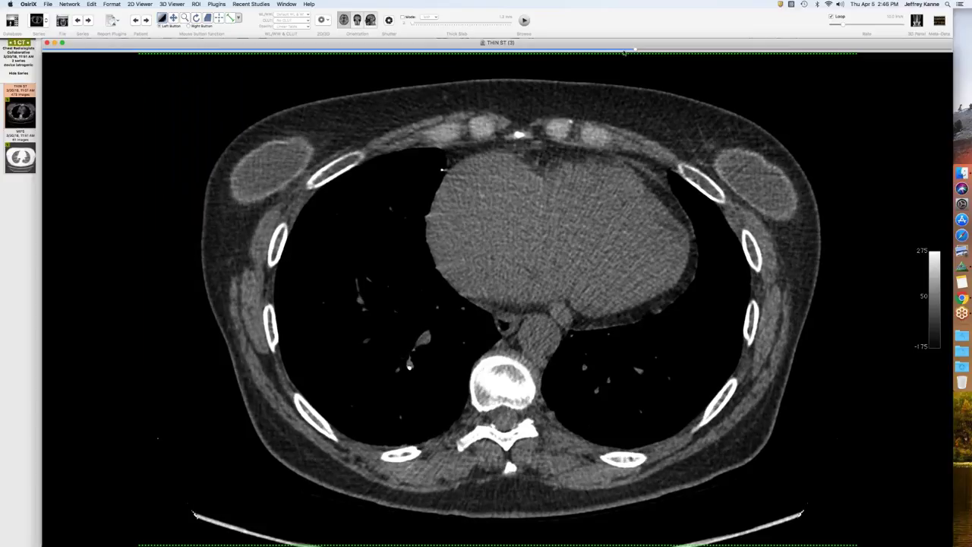
- Move the THIN ST series up to the hilar level to look for filter strut fragments beside the heart
drag(624, 52, 563, 51)
click(563, 51)
scroll(582, 243, up, 5)
scroll(582, 243, down, 5)
scroll(579, 251, up, 10)
scroll(578, 251, up, 8)
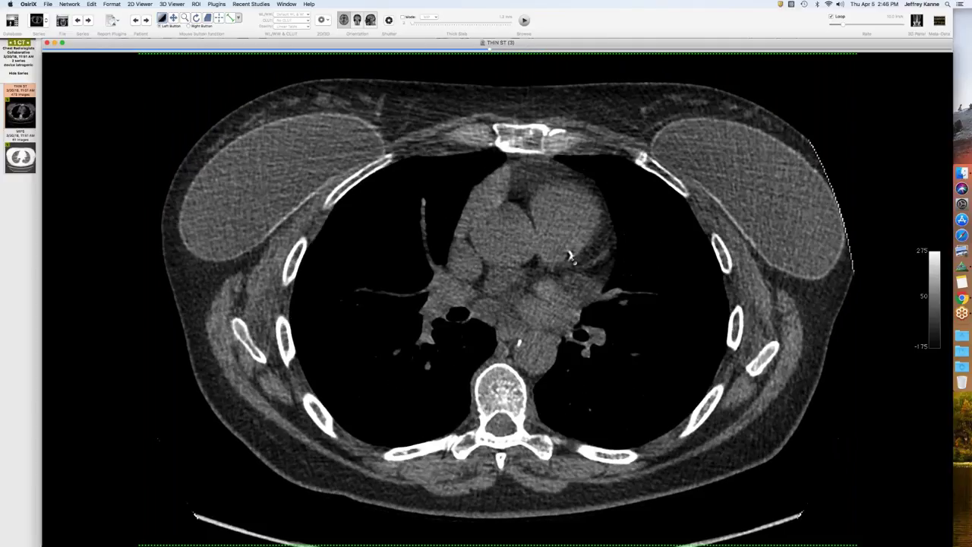
- Trace the dense strut near the pulmonary outflow and left heart through adjacent THIN ST slices
scroll(573, 261, down, 2)
scroll(574, 259, down, 10)
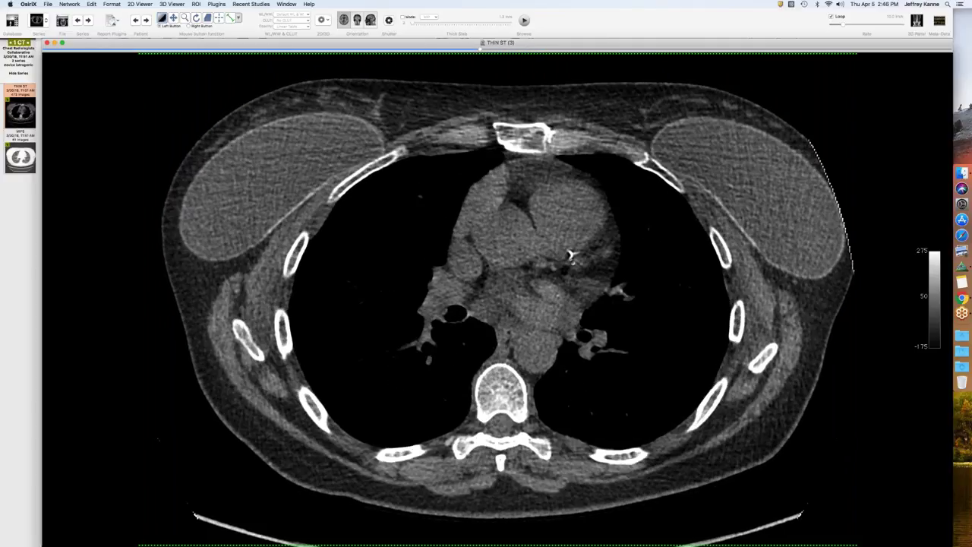
scroll(575, 253, up, 6)
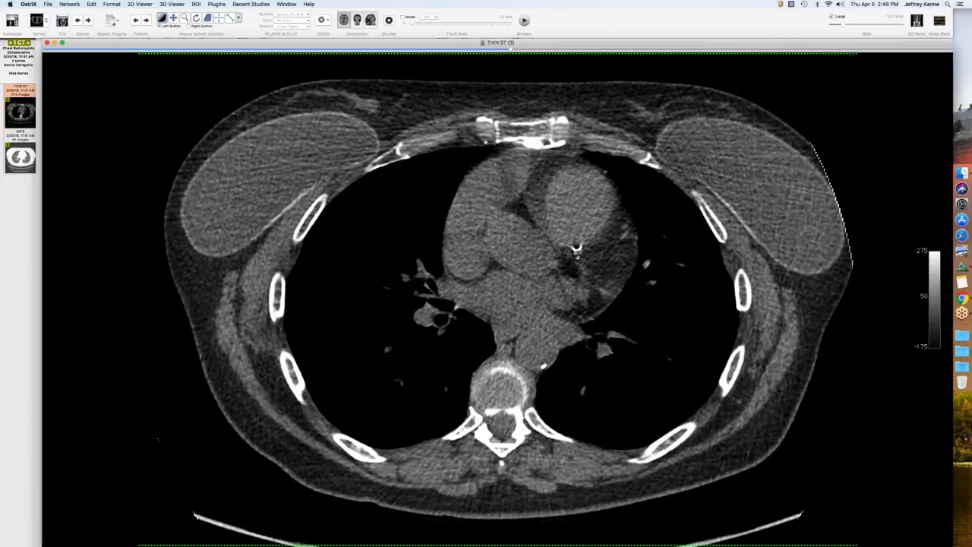
scroll(579, 246, down, 8)
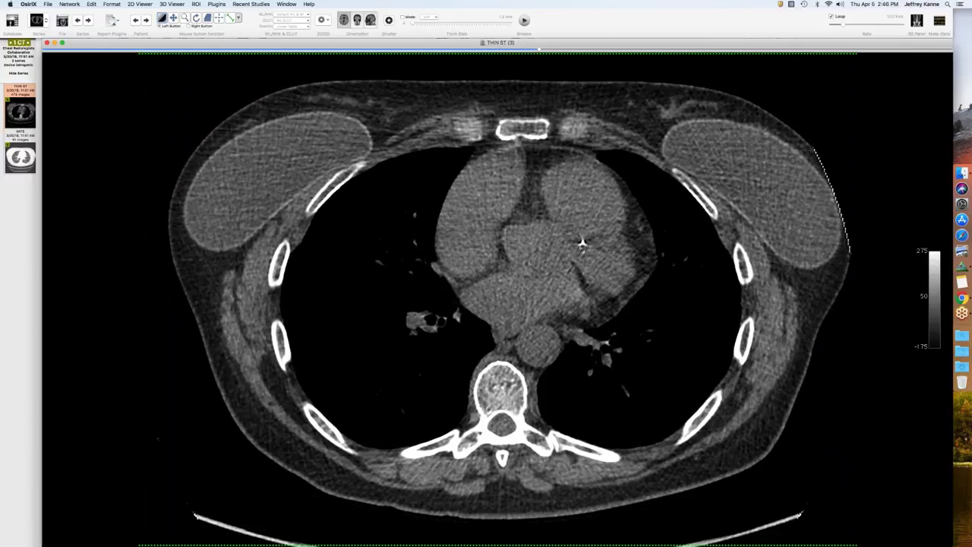
scroll(585, 242, up, 4)
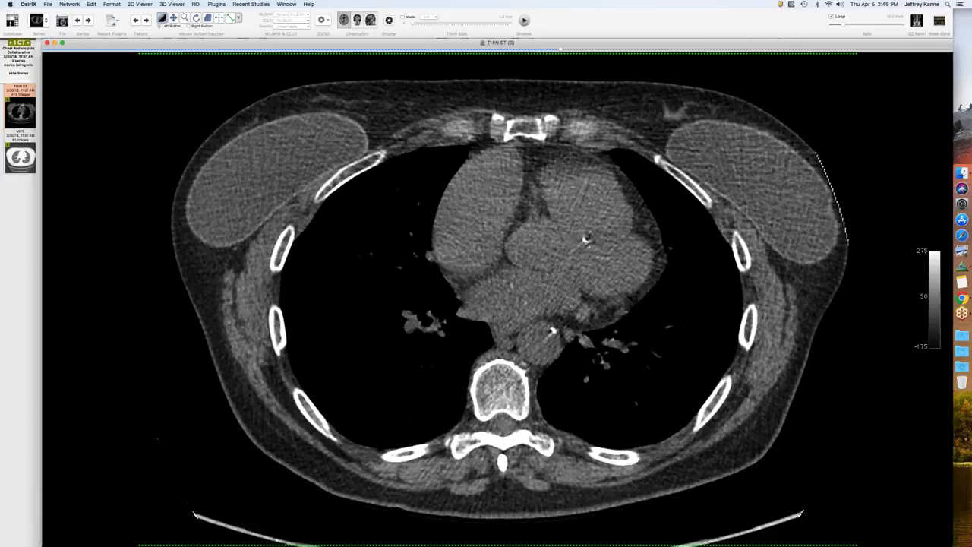
scroll(577, 241, down, 3)
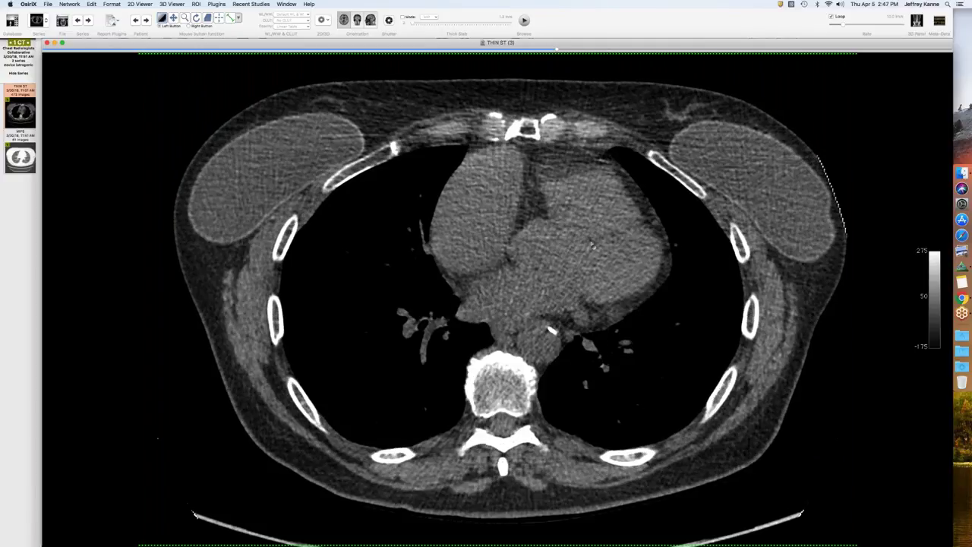
scroll(589, 243, up, 3)
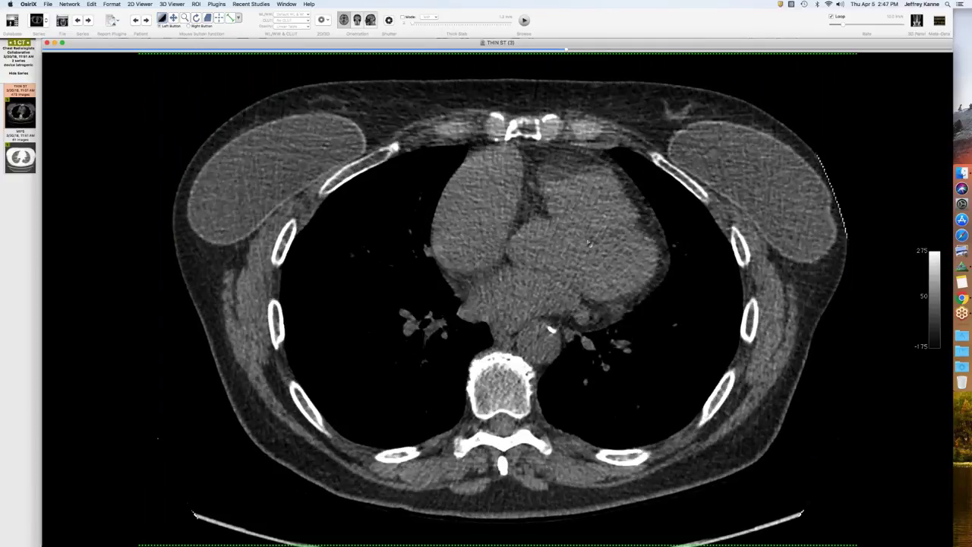
scroll(593, 246, down, 6)
scroll(594, 247, up, 5)
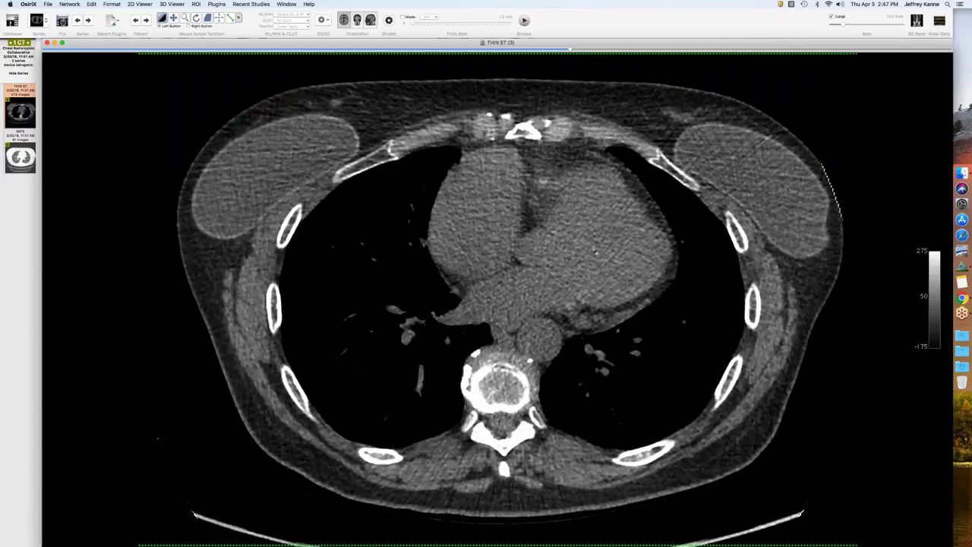
- Reformat the THIN ST series in the coronal plane
click(360, 20)
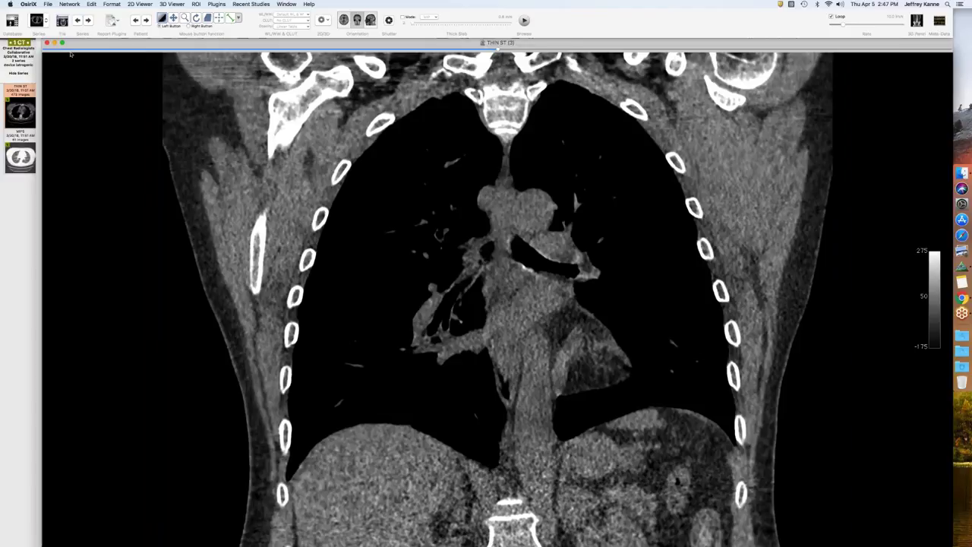
- Examine the dense filter strut beside the left heart border through the anterior coronal THIN ST slices
drag(499, 49, 404, 50)
scroll(576, 330, up, 8)
scroll(576, 331, down, 8)
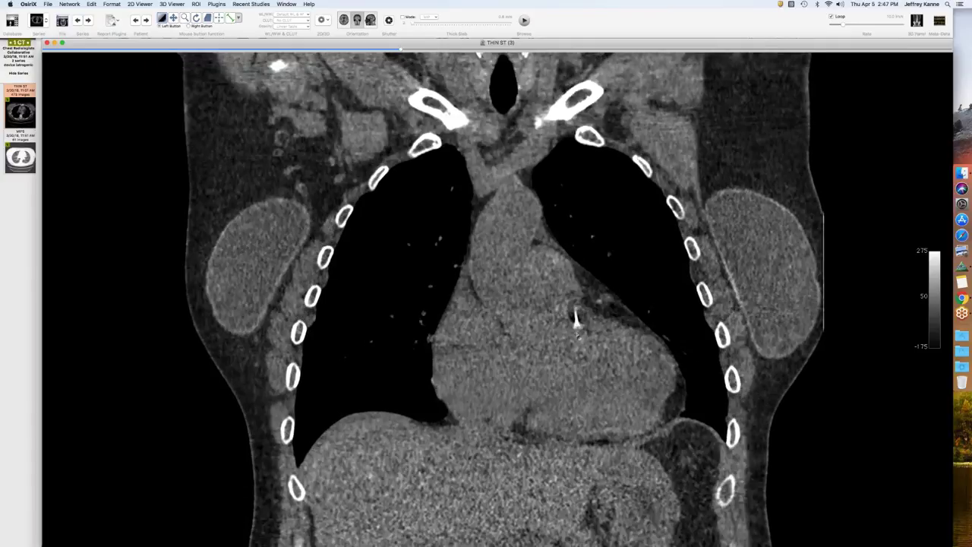
scroll(576, 333, down, 5)
scroll(577, 332, up, 9)
scroll(578, 333, down, 5)
scroll(576, 332, up, 2)
scroll(597, 219, down, 3)
scroll(597, 219, down, 4)
scroll(598, 218, down, 3)
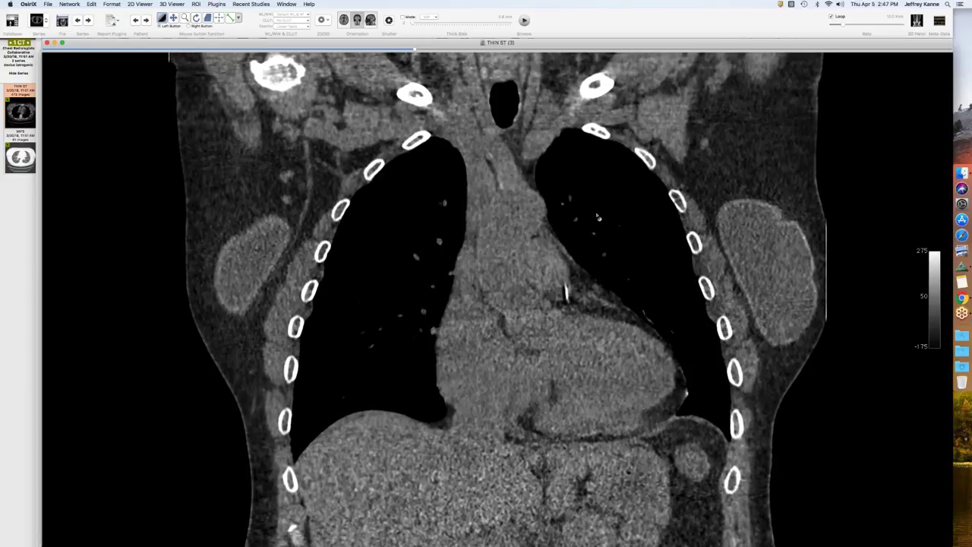
scroll(581, 312, up, 3)
scroll(580, 312, down, 3)
- Close the filter strut case and open the chronic pulmonary thromboembolism study with large eccentric clots
click(47, 43)
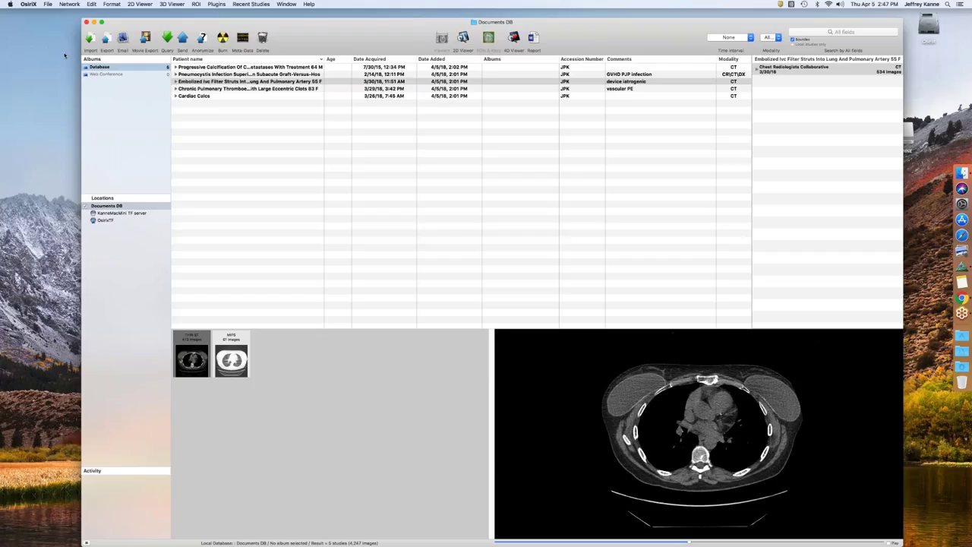
key(Down)
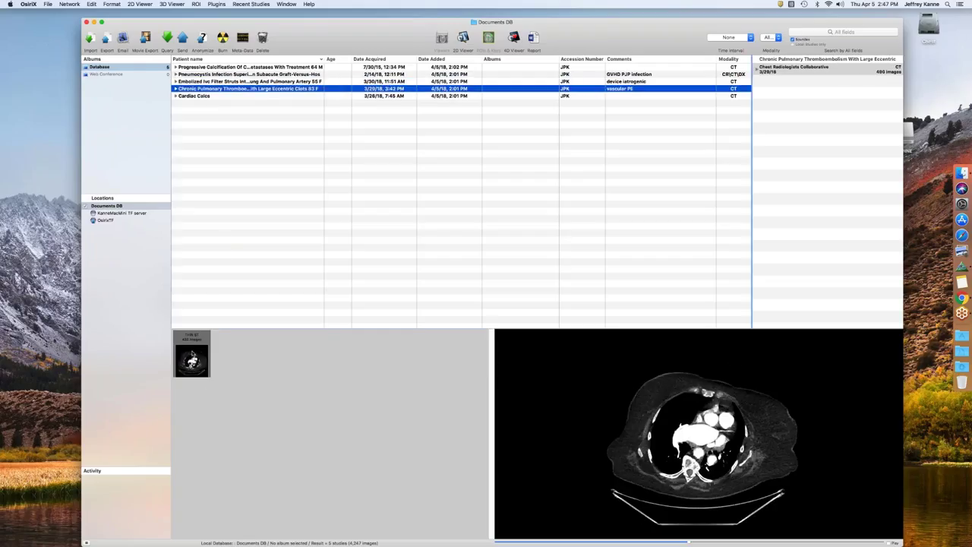
key(Return)
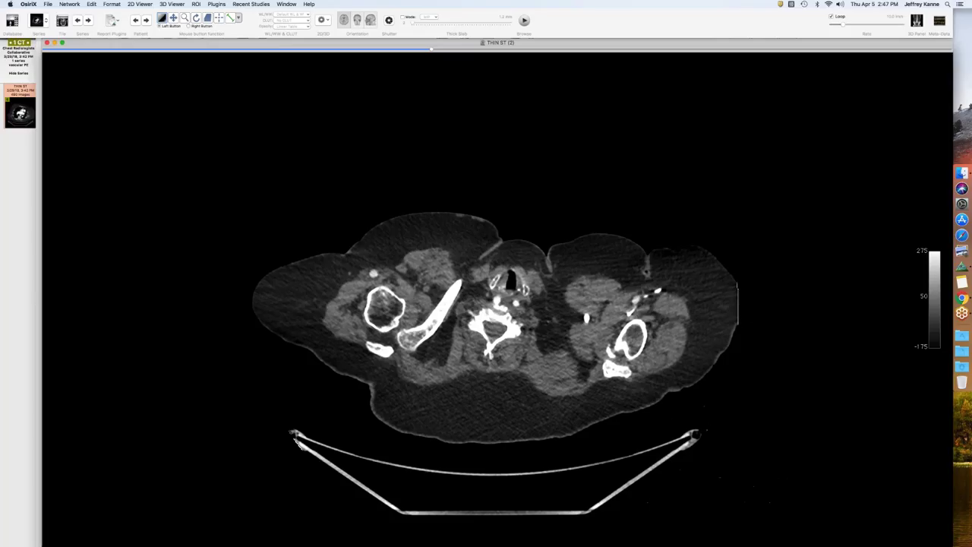
- Enlarge the axial THIN ST images at the left pulmonary artery level with the display window at -168 to 356
drag(46, 50, 275, 78)
scroll(275, 77, down, 10)
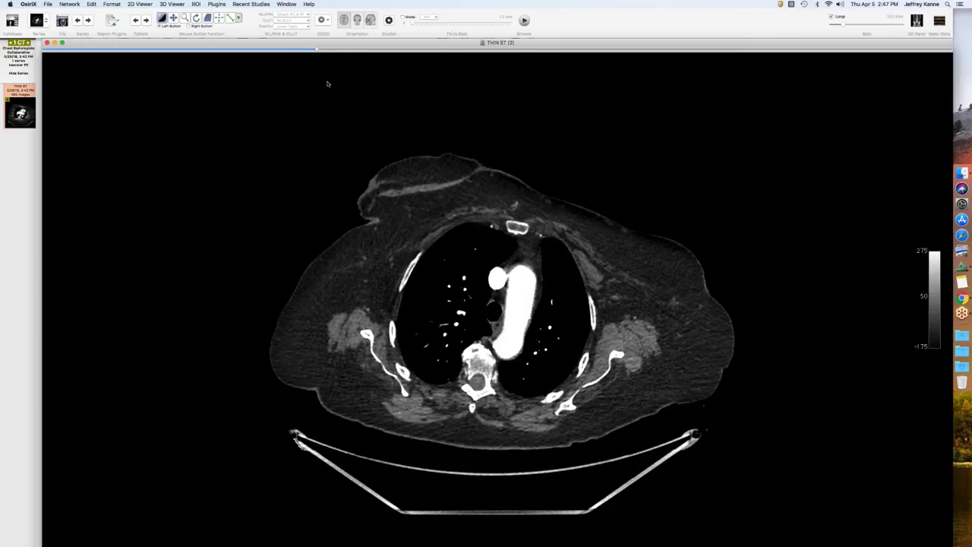
drag(373, 87, 426, 180)
scroll(426, 180, down, 3)
scroll(548, 255, down, 10)
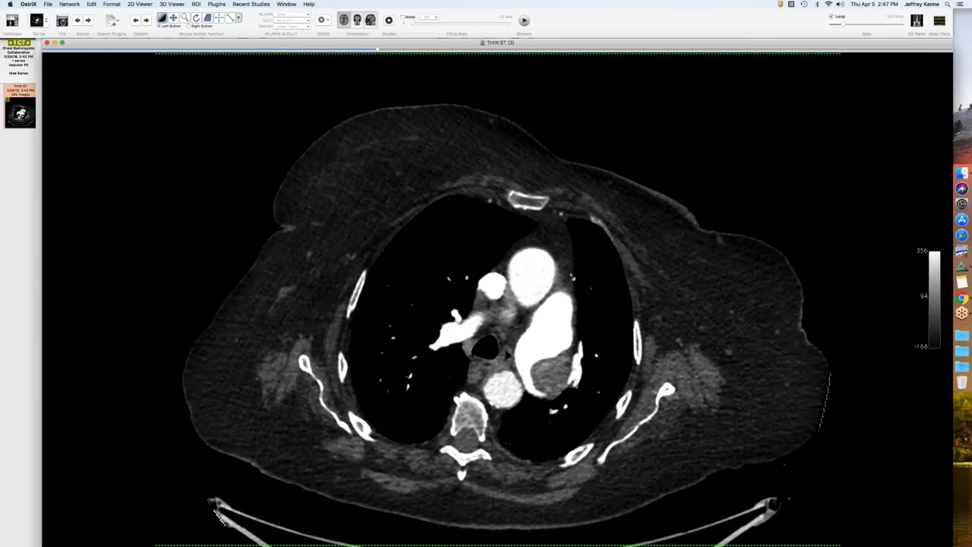
scroll(559, 372, down, 4)
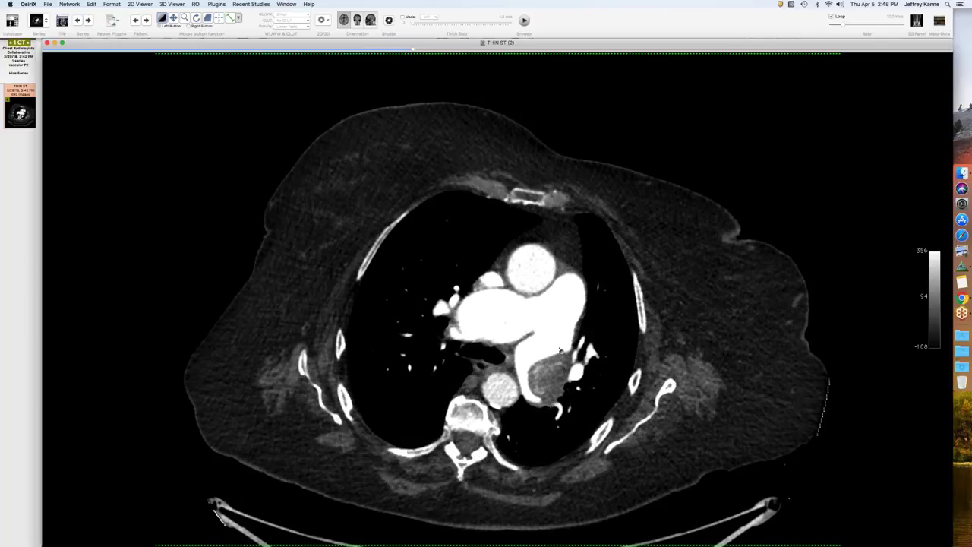
- Examine the eccentric clot in the left pulmonary artery with the display window widened to -268 to 430
scroll(561, 349, down, 3)
scroll(545, 372, up, 5)
scroll(560, 374, up, 4)
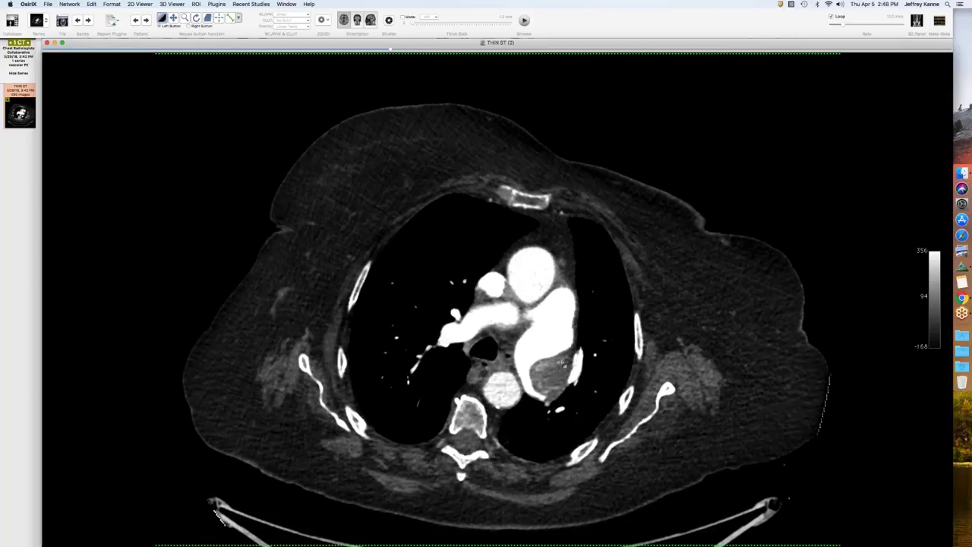
scroll(560, 374, down, 5)
drag(560, 373, 554, 362)
scroll(554, 362, down, 2)
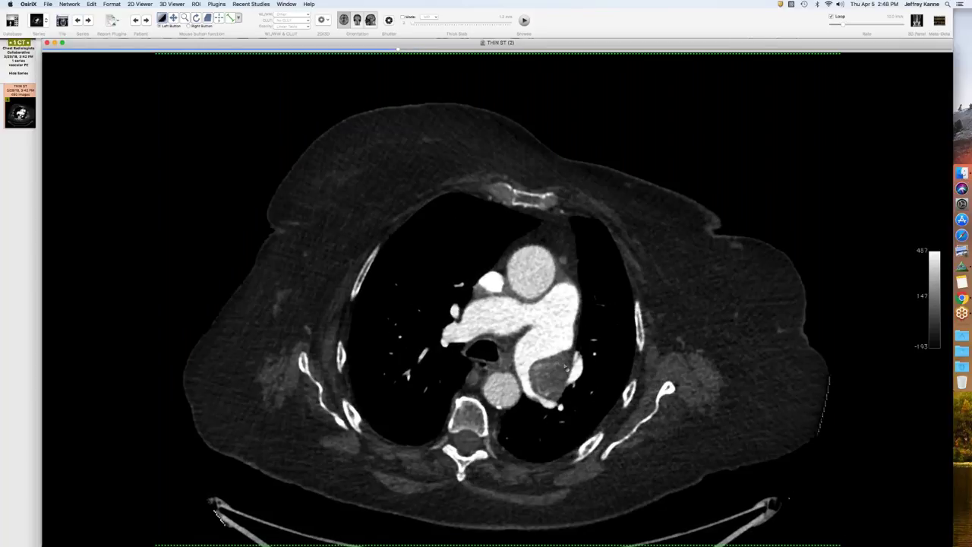
scroll(527, 354, down, 5)
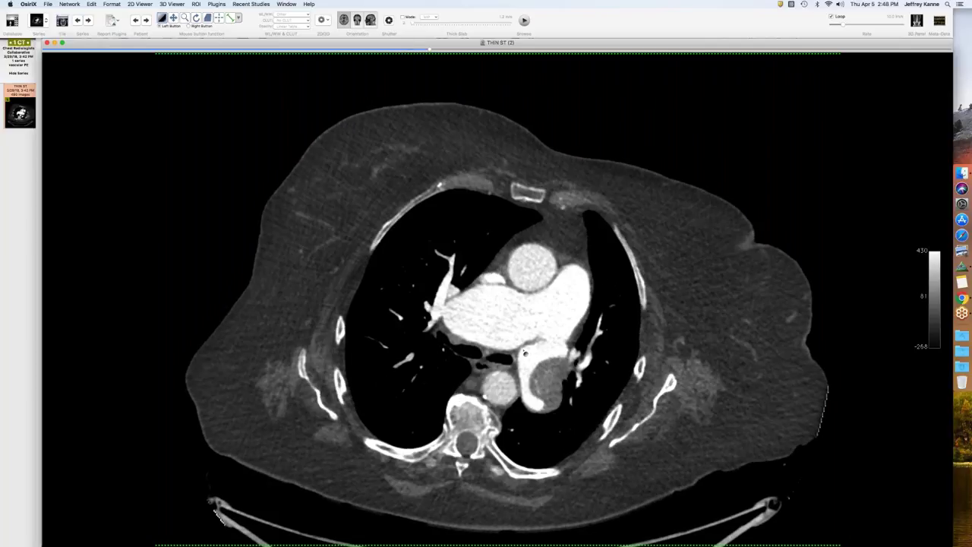
- Follow the right pulmonary artery and its wall clot down to the right interlobar artery
scroll(504, 349, down, 3)
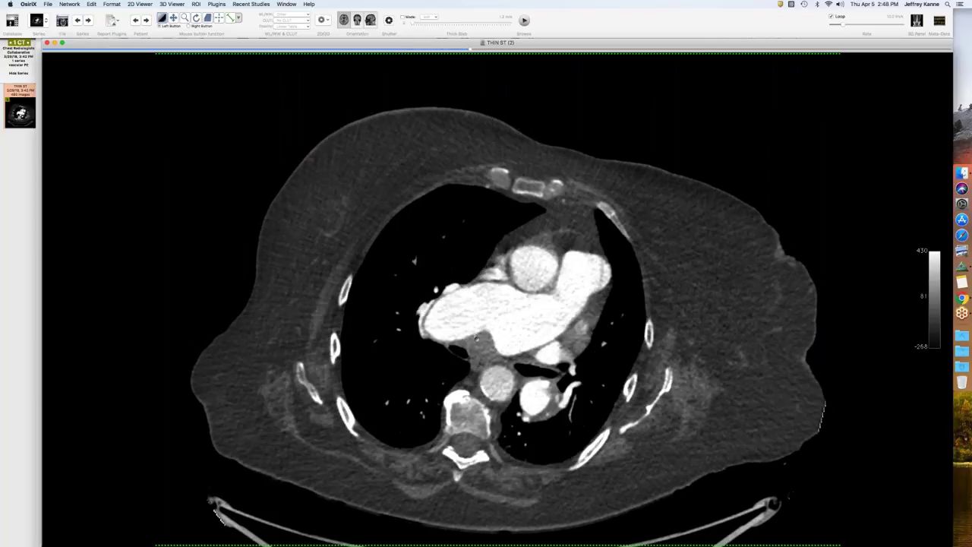
scroll(455, 336, down, 2)
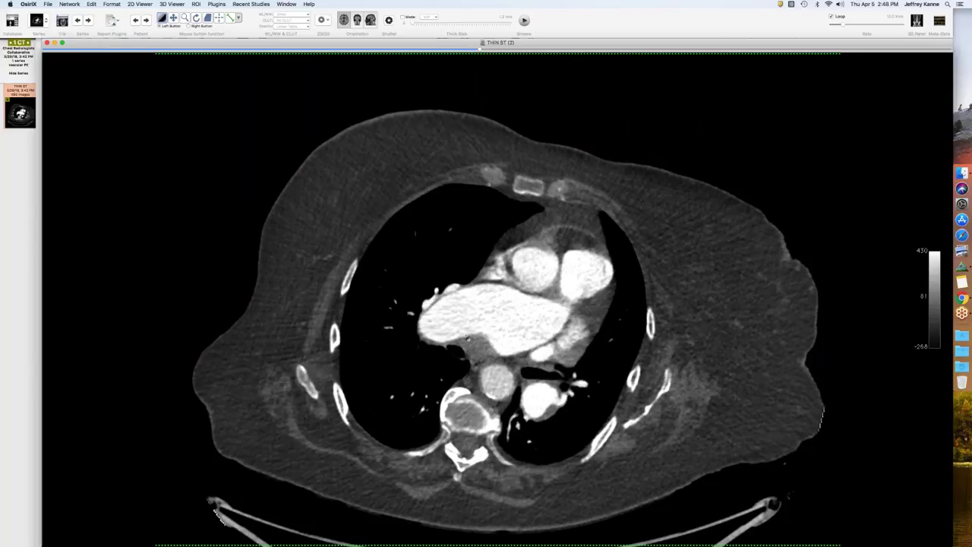
scroll(468, 335, down, 3)
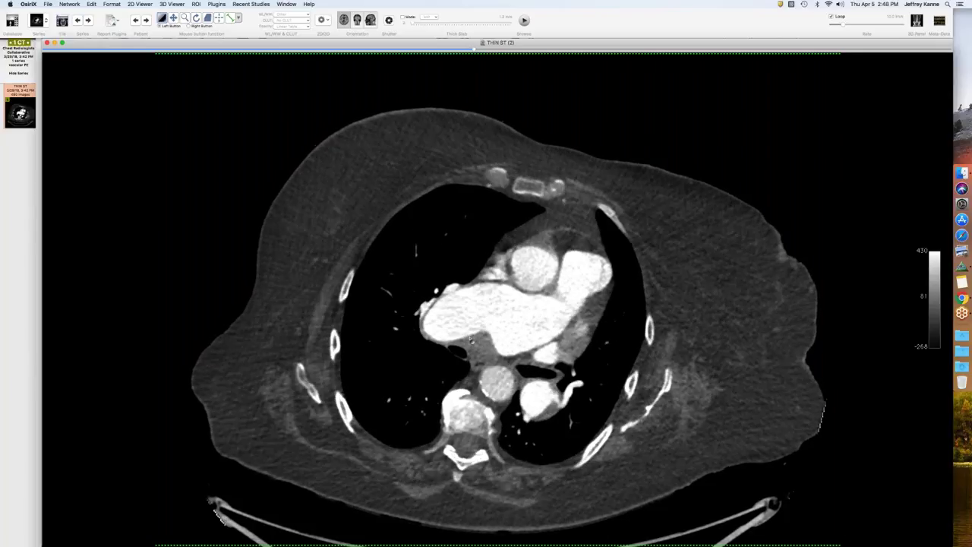
scroll(477, 343, down, 8)
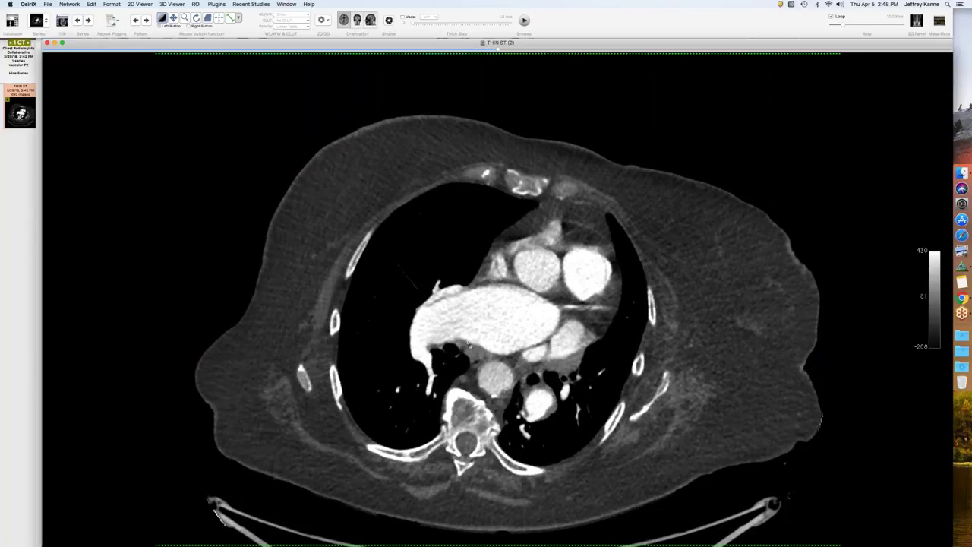
scroll(449, 342, down, 4)
scroll(443, 339, down, 3)
scroll(416, 326, down, 4)
scroll(413, 327, up, 2)
scroll(413, 329, down, 1)
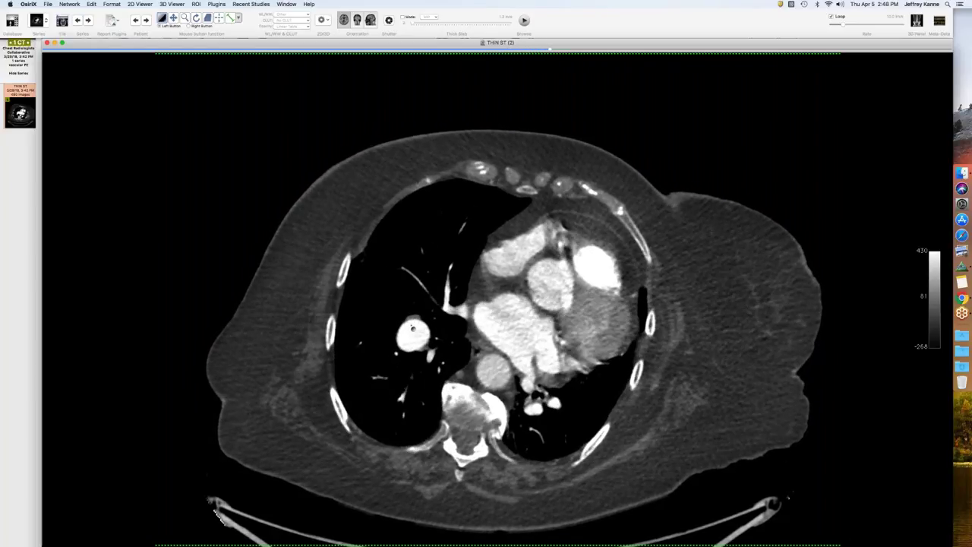
- Examine the right lower lobe arteries with the display window widened to -250 to 628
scroll(412, 329, down, 10)
scroll(441, 334, down, 8)
scroll(416, 366, up, 2)
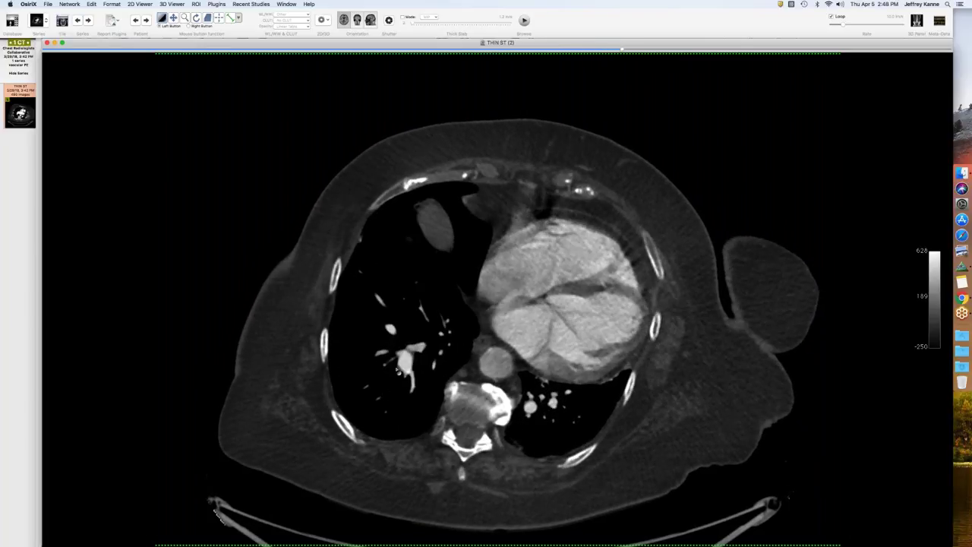
scroll(400, 371, down, 10)
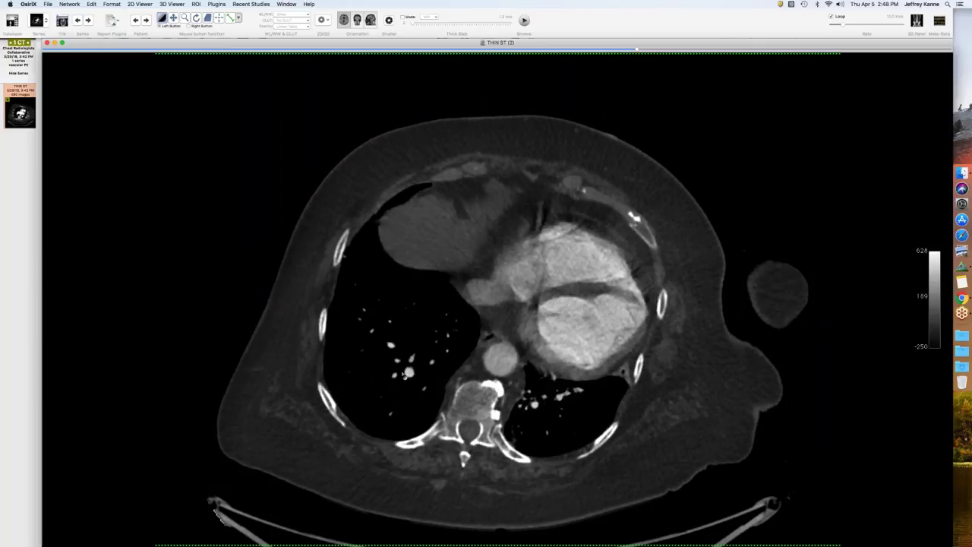
scroll(403, 373, up, 18)
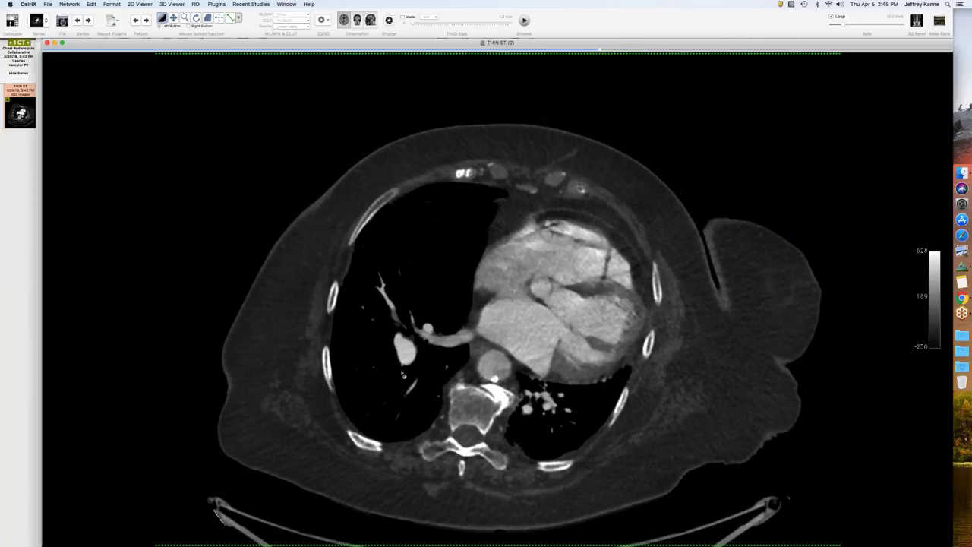
scroll(403, 373, up, 3)
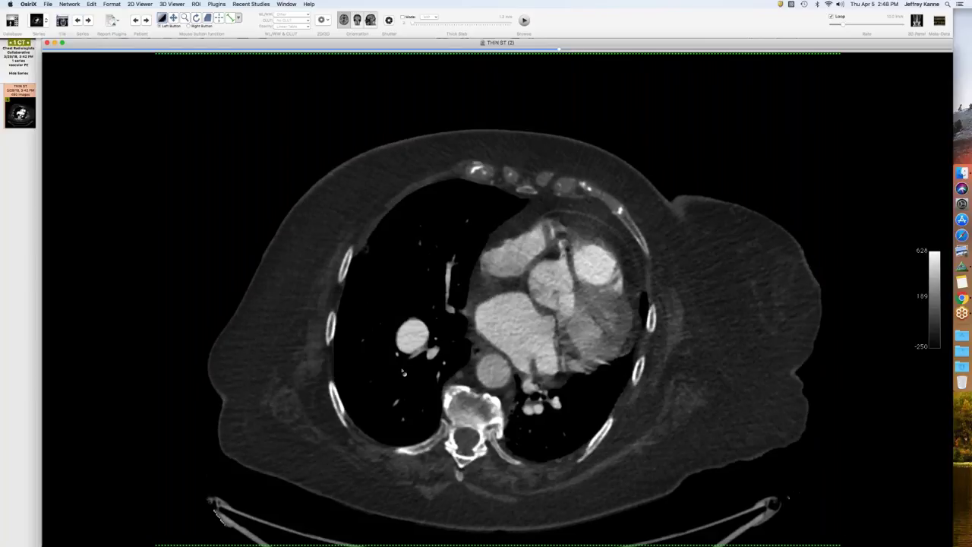
- Inspect the right and left ventricles and the septum on the axial slices
scroll(404, 373, down, 13)
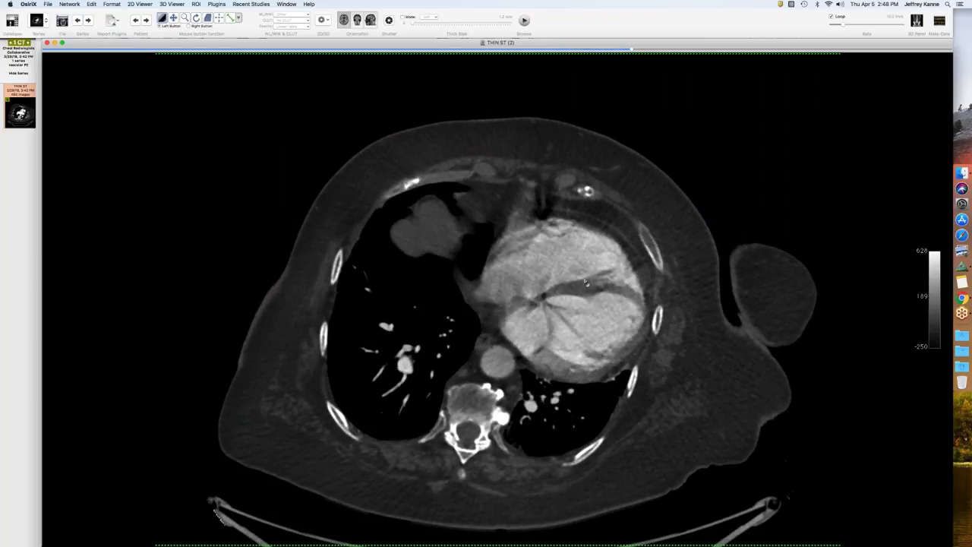
scroll(600, 318, up, 13)
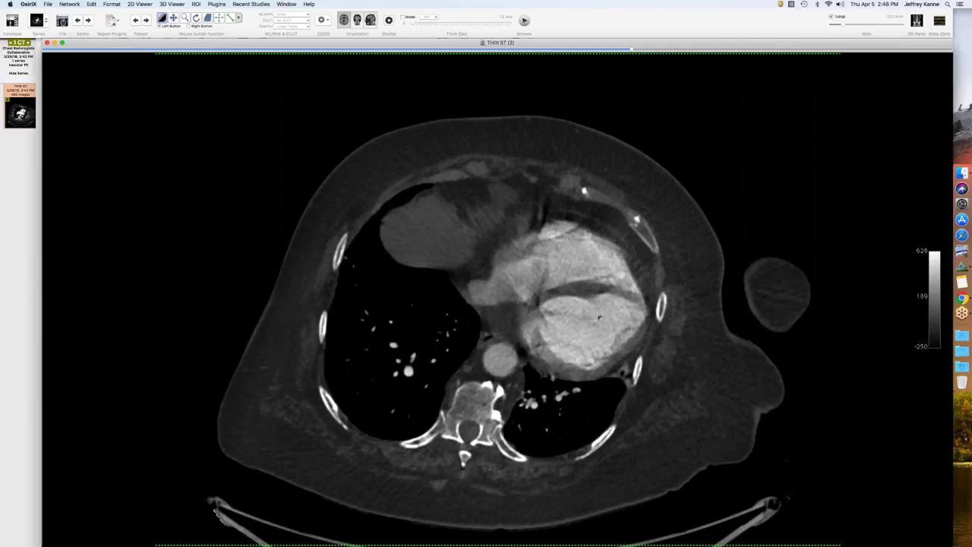
scroll(582, 362, up, 7)
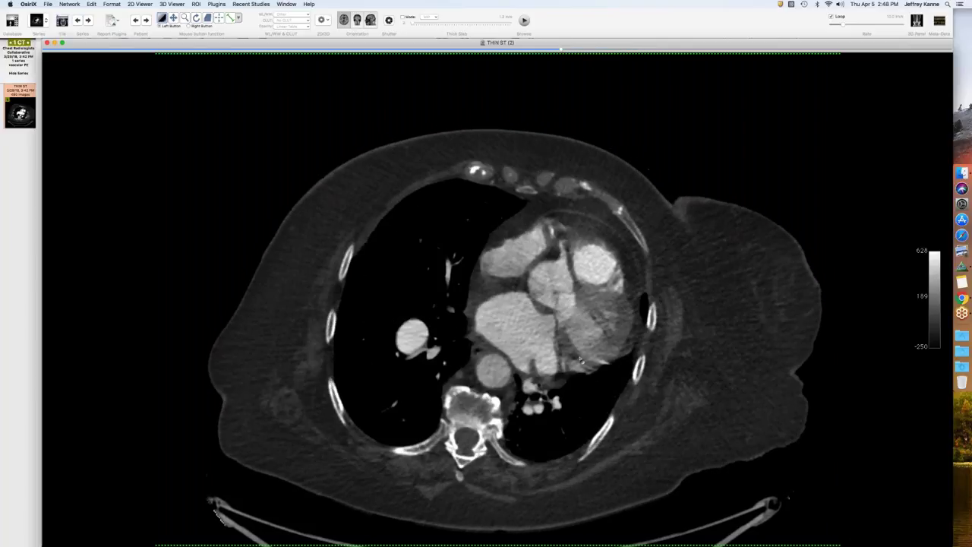
- Return up the axial series to the left pulmonary artery and re-examine the margins of its eccentric clot
scroll(572, 358, up, 13)
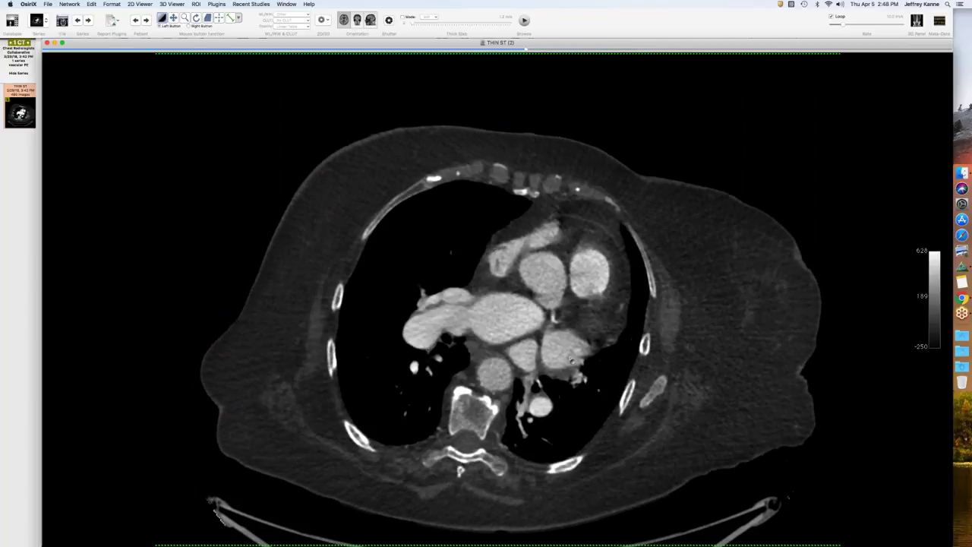
scroll(569, 354, up, 11)
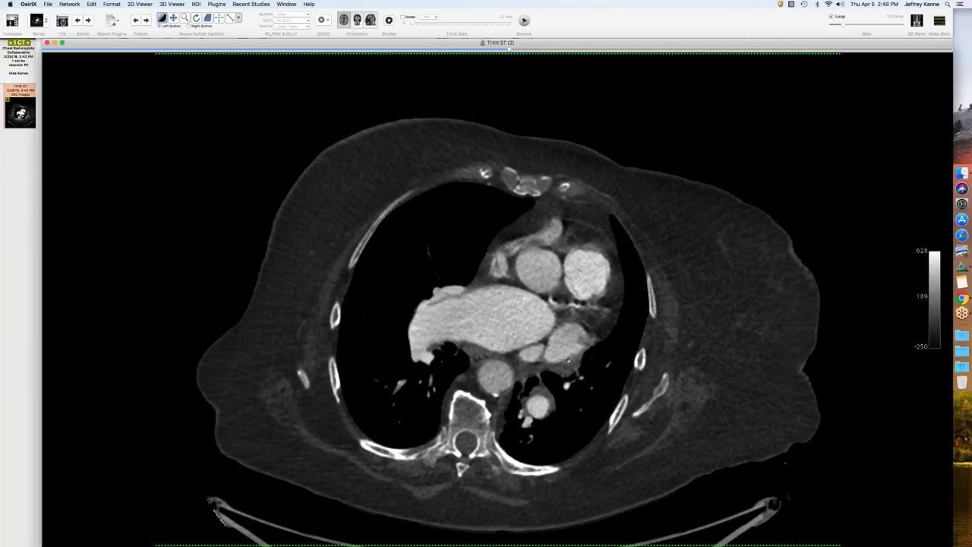
scroll(562, 379, up, 9)
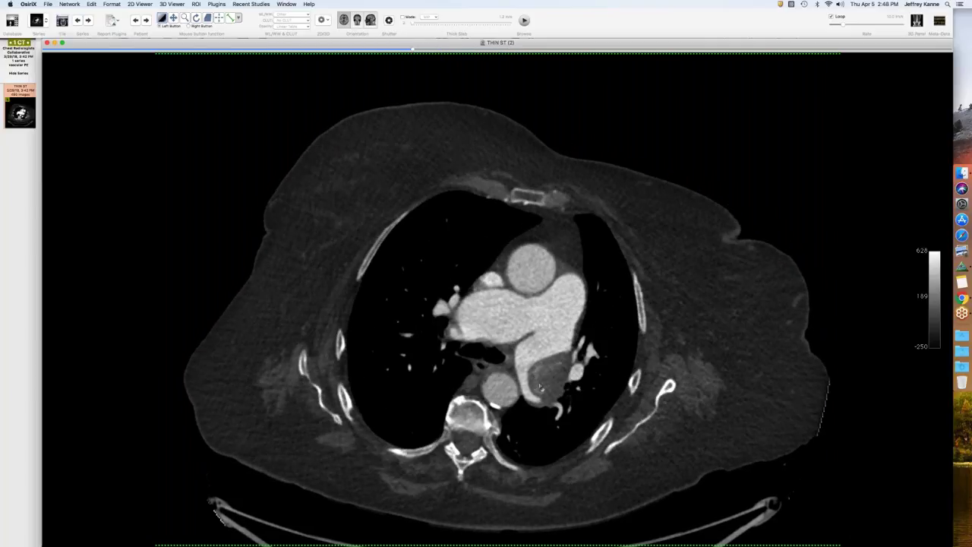
scroll(567, 357, down, 2)
scroll(567, 361, up, 3)
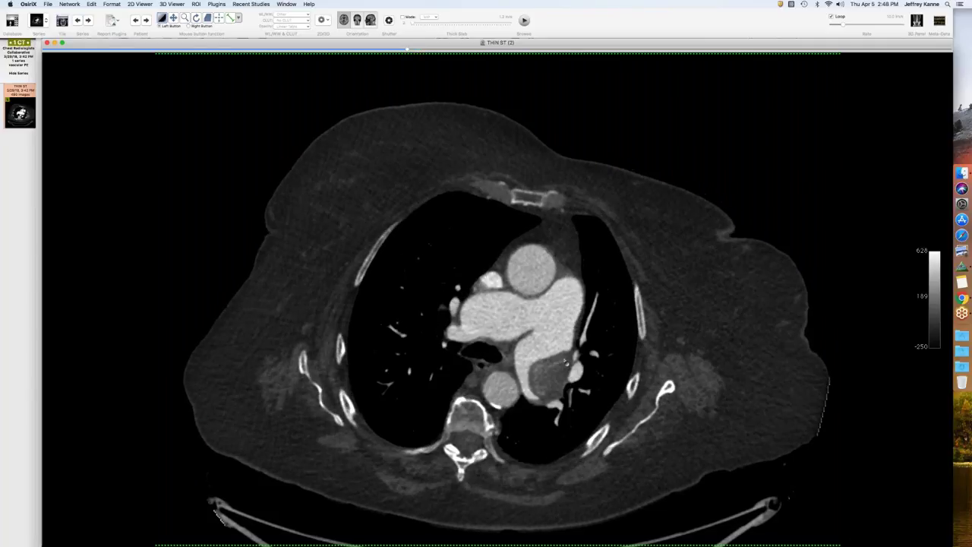
scroll(565, 362, down, 5)
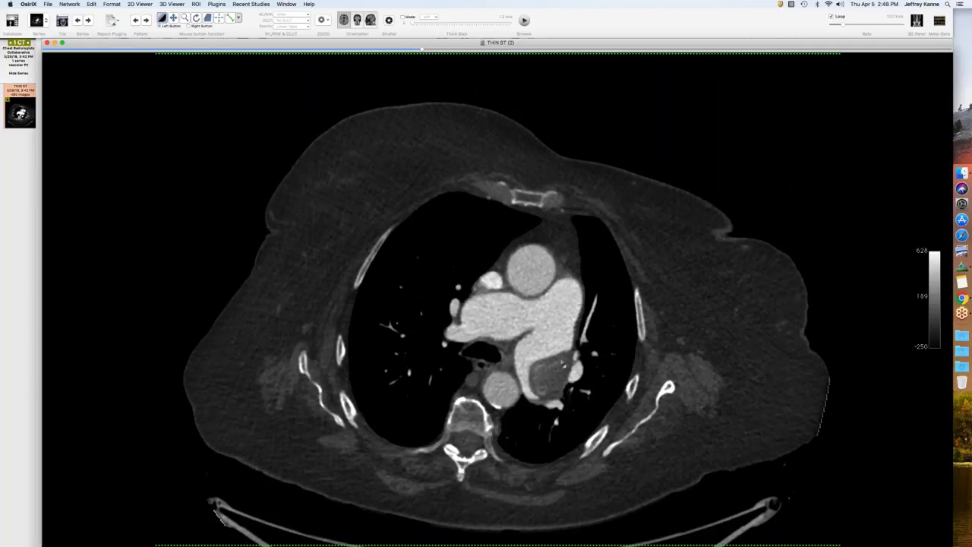
scroll(560, 366, up, 7)
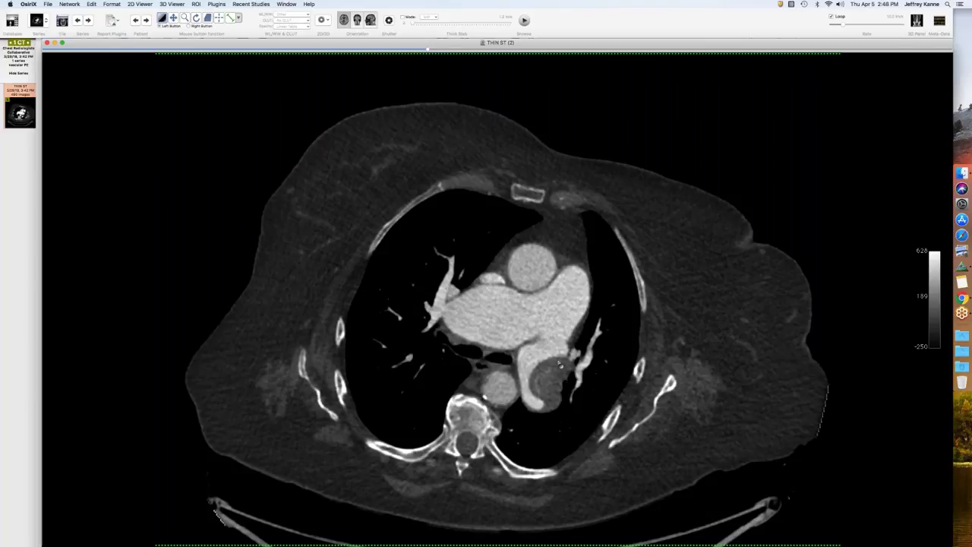
scroll(560, 369, up, 15)
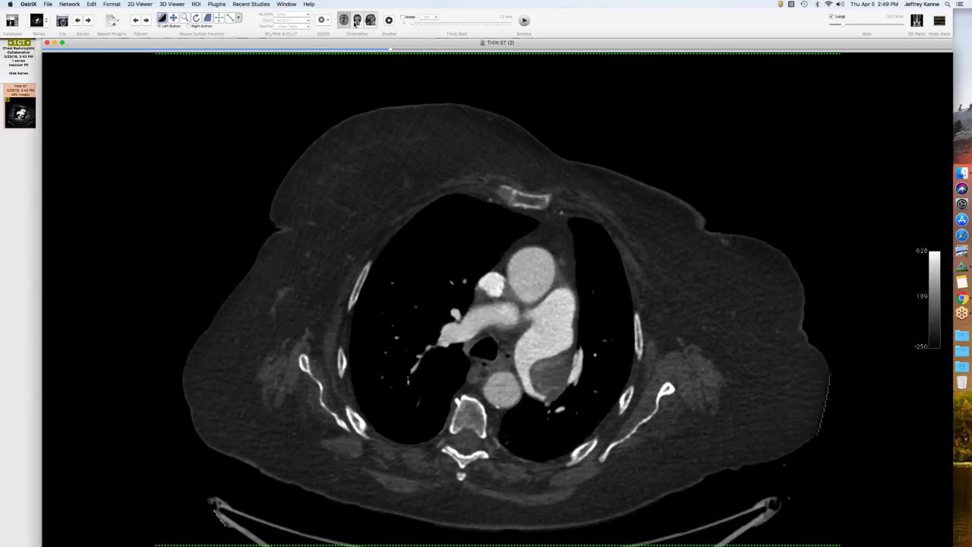
- Rotate the axial image to straighten the chest and reformat the THIN ST series in the coronal plane
click(197, 19)
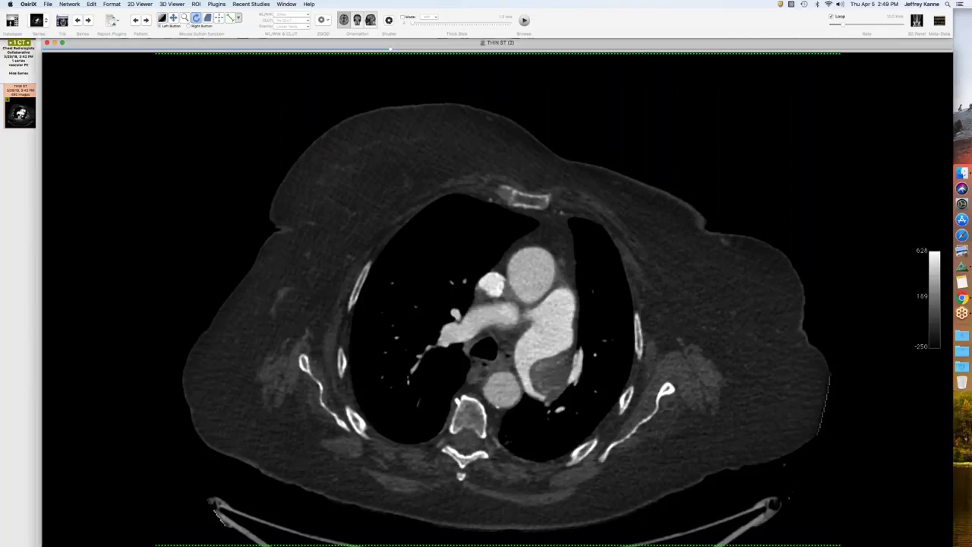
drag(291, 107, 253, 126)
click(357, 20)
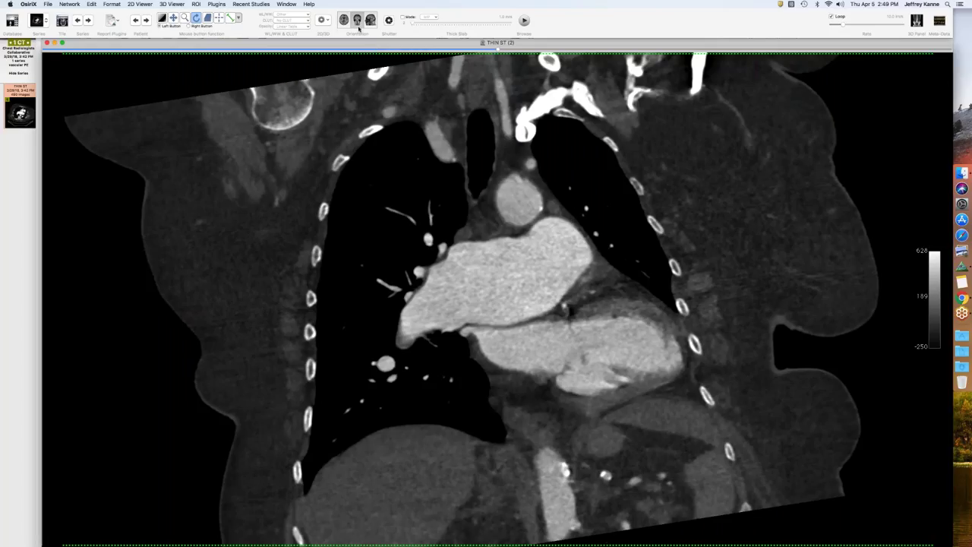
- Examine the left and right pulmonary artery clots through the coronal slices
scroll(482, 210, up, 5)
scroll(482, 208, down, 15)
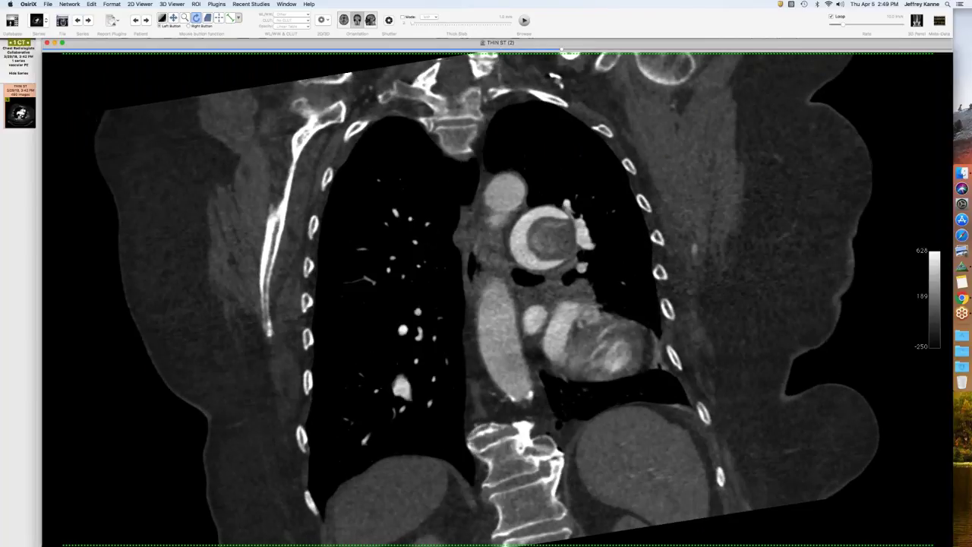
scroll(536, 249, up, 5)
scroll(535, 249, down, 4)
scroll(536, 249, up, 7)
scroll(535, 249, up, 6)
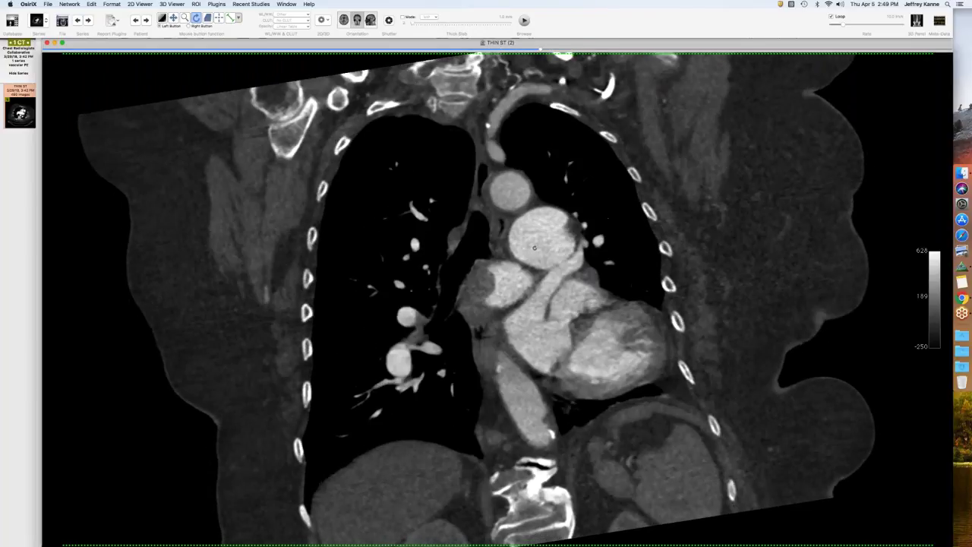
scroll(531, 249, down, 1)
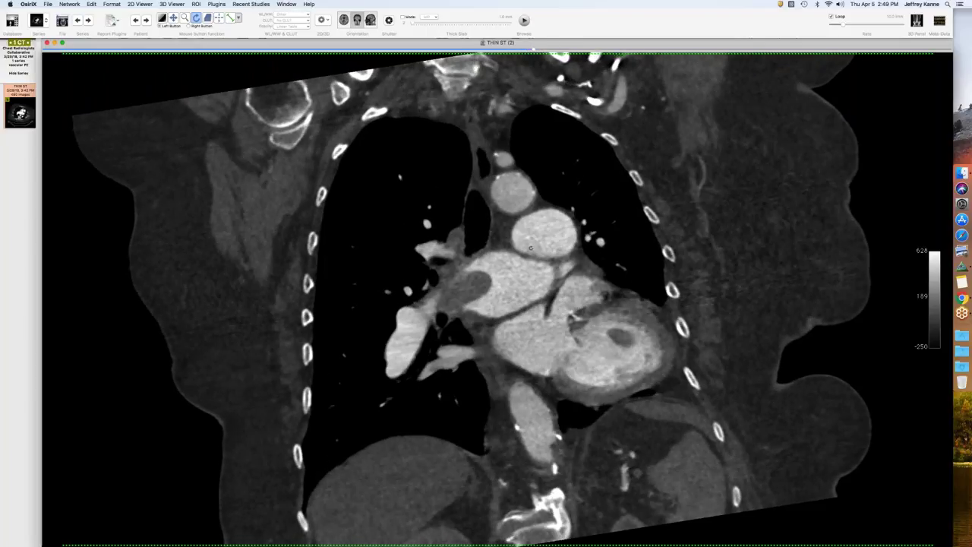
- Trace the pulmonary arteries on the coronal slices from the posterior left clot forward to the main and right branches
scroll(531, 250, up, 4)
scroll(531, 249, down, 6)
scroll(524, 255, up, 3)
scroll(491, 276, down, 5)
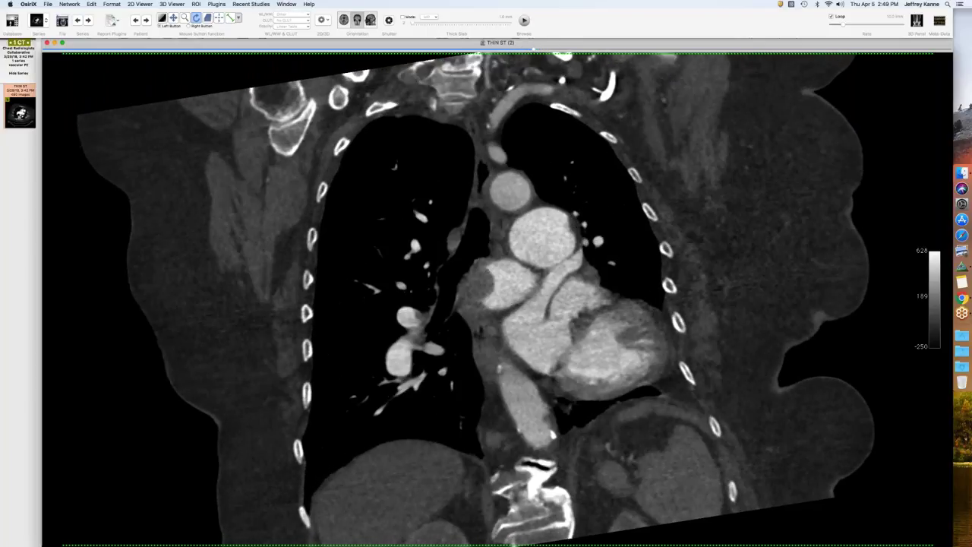
scroll(483, 261, up, 6)
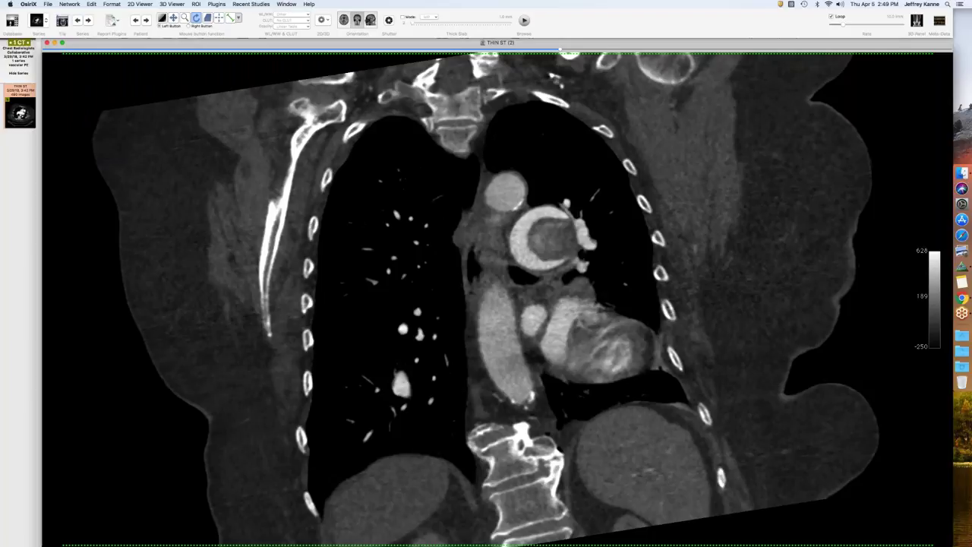
scroll(484, 261, down, 5)
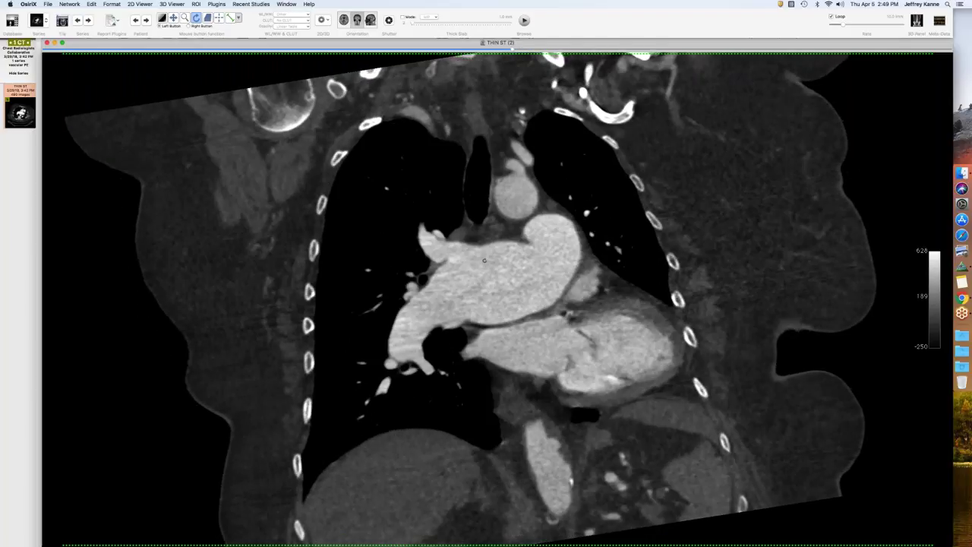
scroll(485, 260, down, 4)
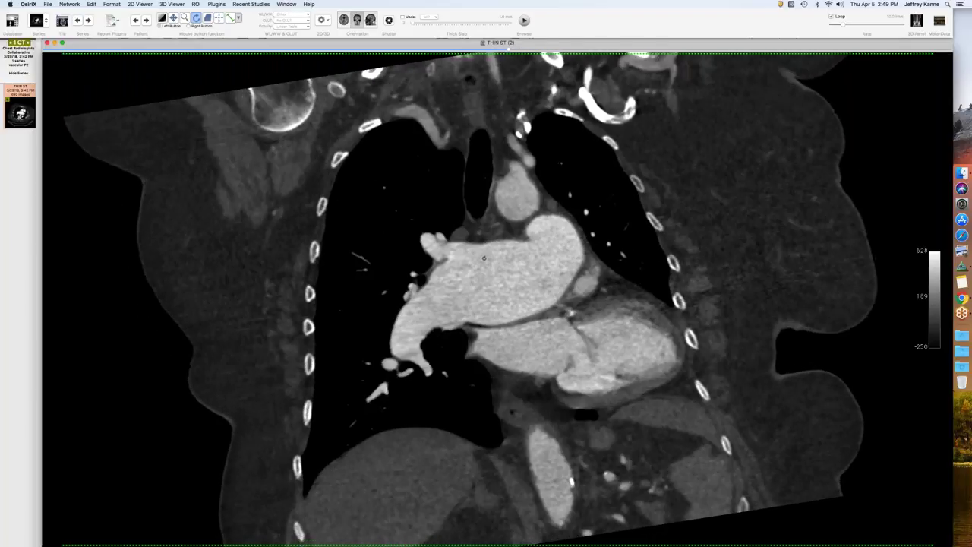
scroll(357, 317, up, 3)
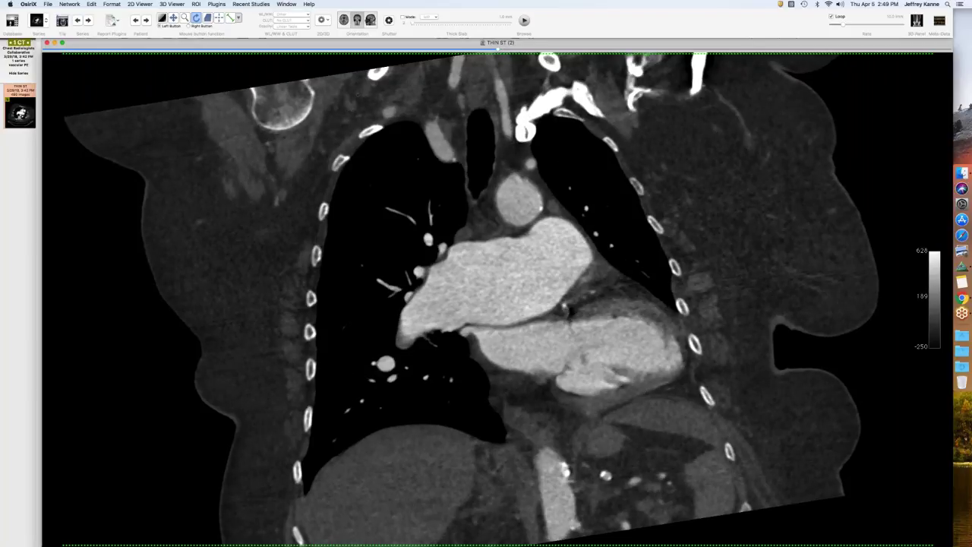
- Reformat the THIN ST series back to axial and review it from the ventricles up to the left pulmonary artery clot
click(344, 21)
scroll(486, 289, down, 10)
scroll(486, 289, down, 10)
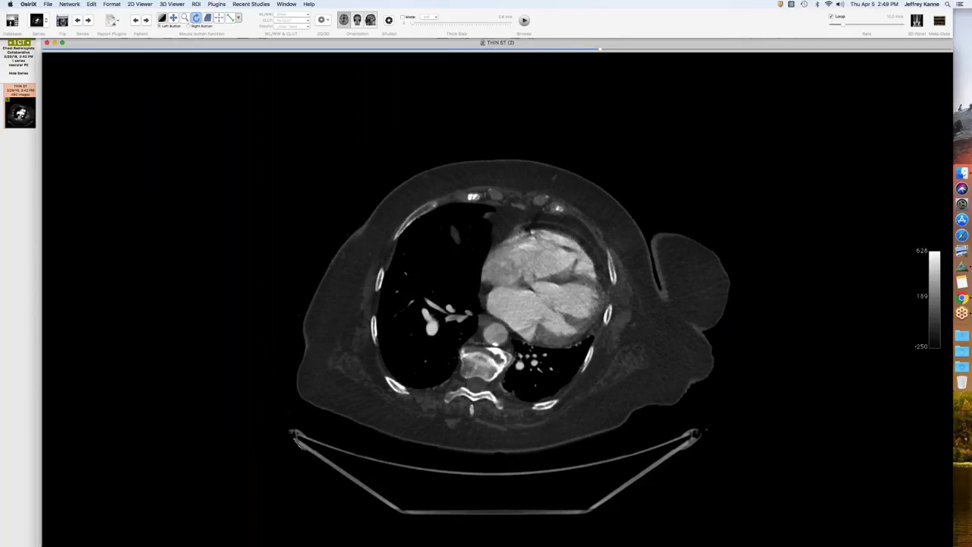
scroll(486, 289, down, 5)
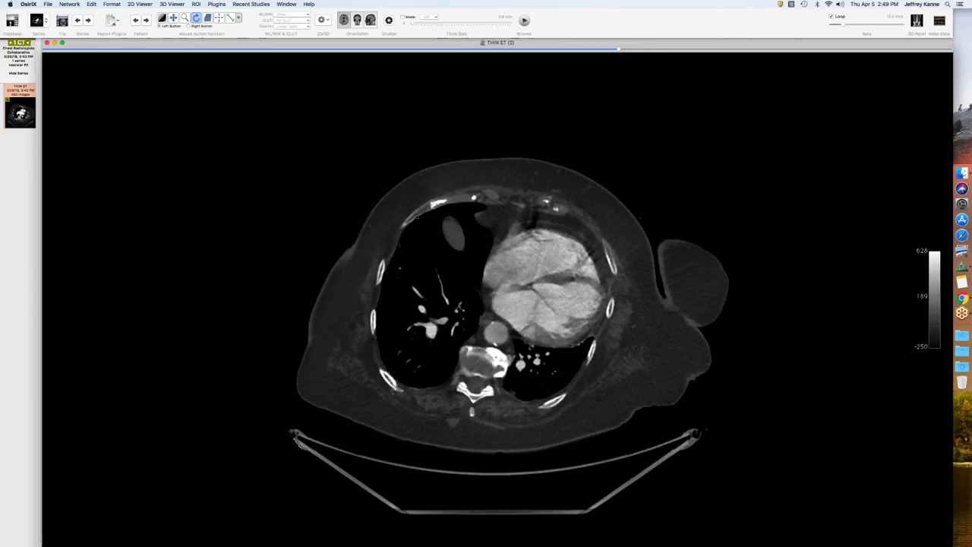
scroll(486, 289, up, 15)
scroll(486, 289, up, 9)
scroll(486, 288, up, 9)
scroll(487, 289, up, 2)
scroll(486, 288, up, 9)
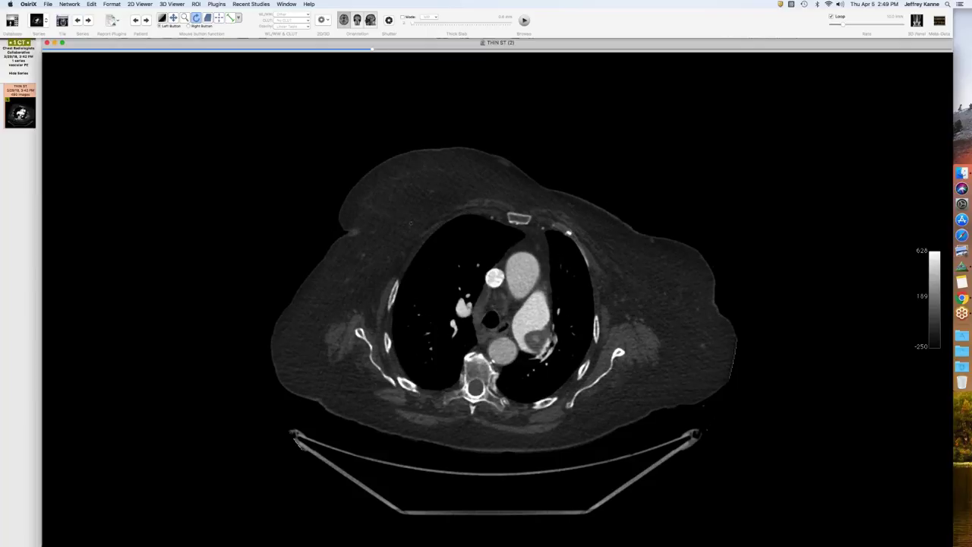
- Apply the lung window, from -1450 to 50, and examine both lungs down to the bases on the axial slices
key(6)
scroll(411, 224, down, 10)
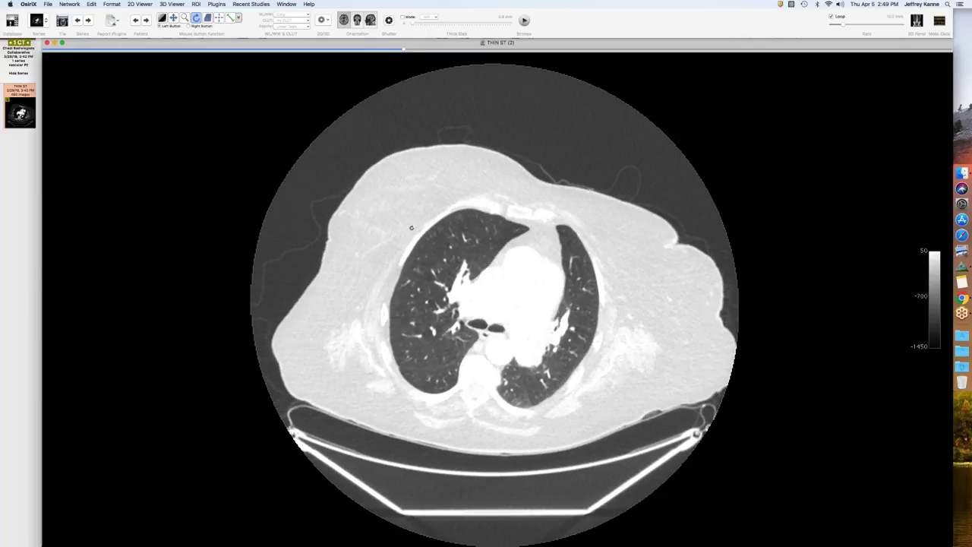
scroll(413, 229, down, 12)
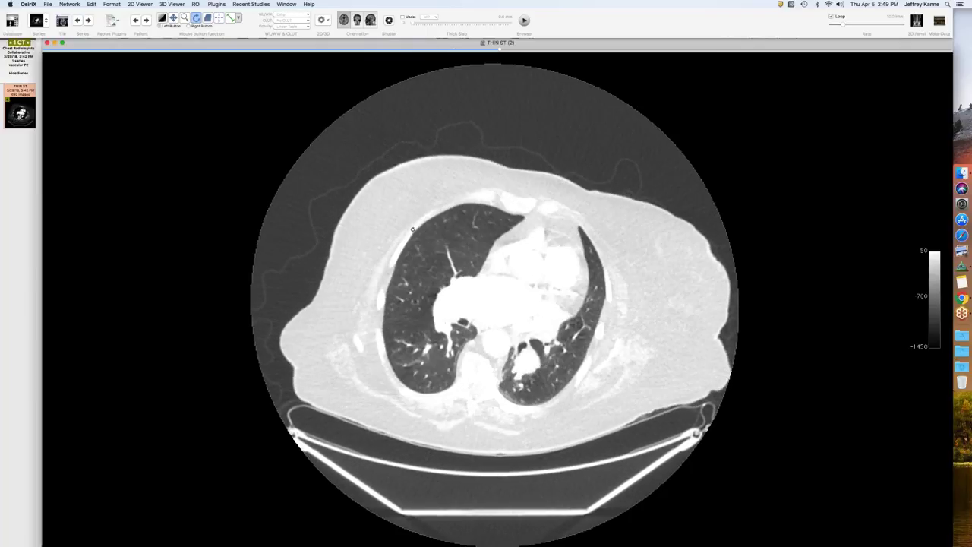
scroll(412, 229, down, 6)
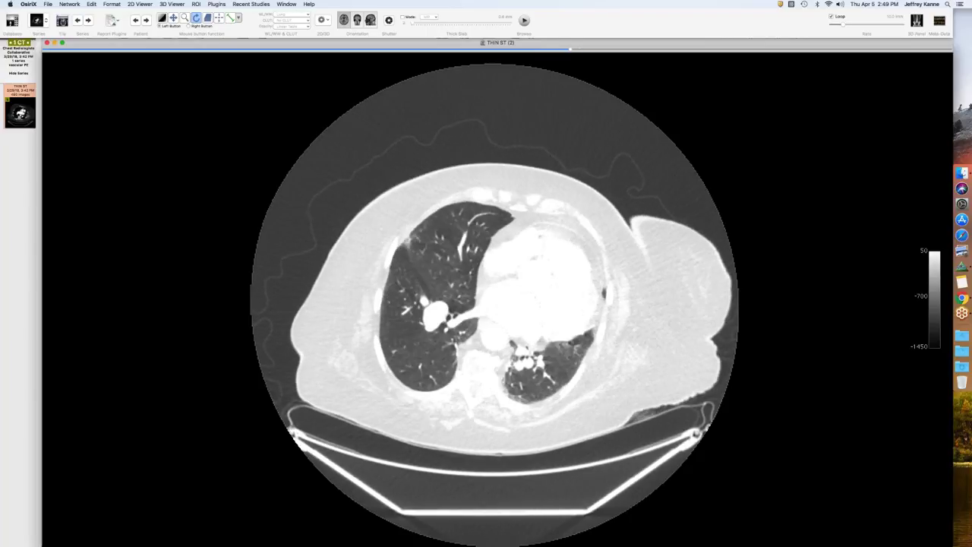
scroll(478, 297, down, 5)
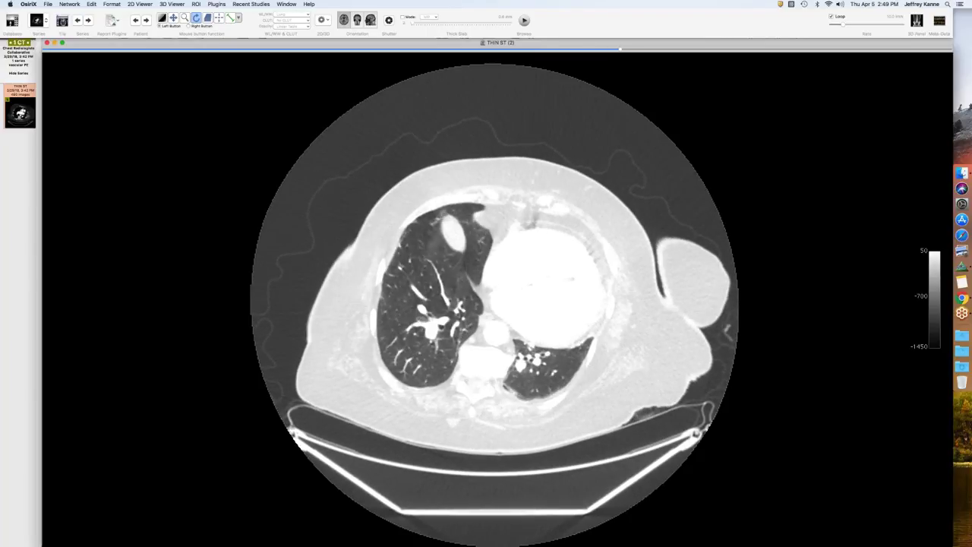
scroll(487, 296, down, 4)
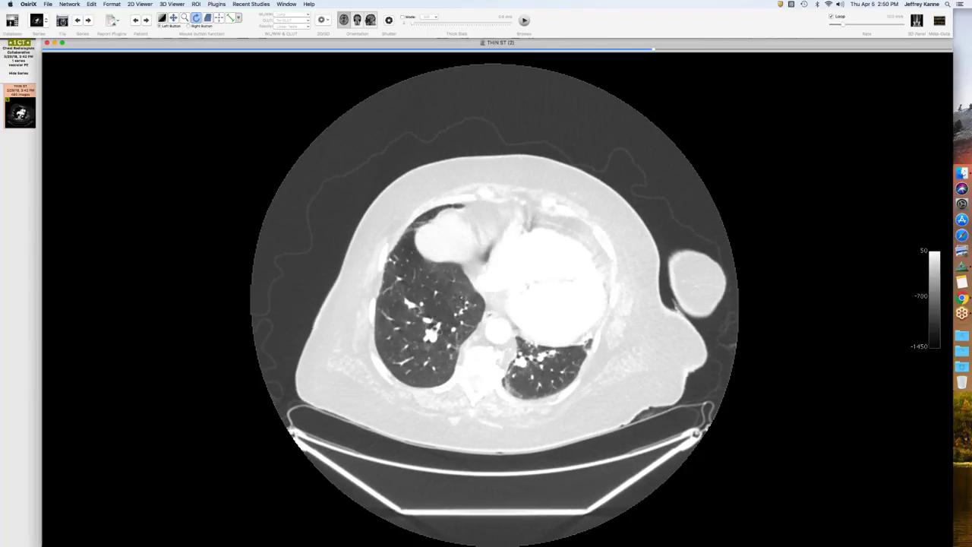
scroll(490, 297, up, 4)
- Rotate the axial image slightly and widen the window to about -1363 to 901 to show lung and vessels together
drag(296, 137, 237, 217)
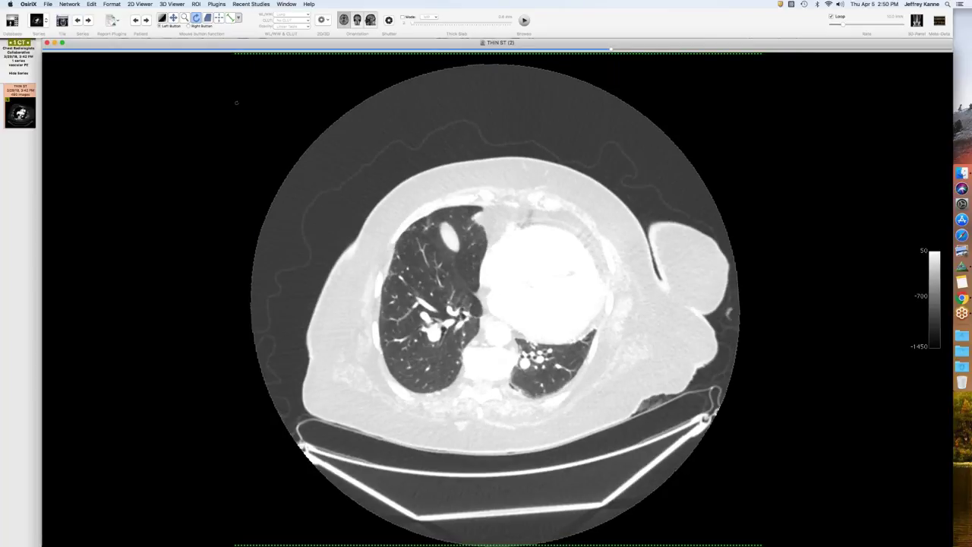
click(163, 18)
drag(369, 188, 431, 281)
scroll(432, 281, up, 5)
scroll(431, 281, down, 4)
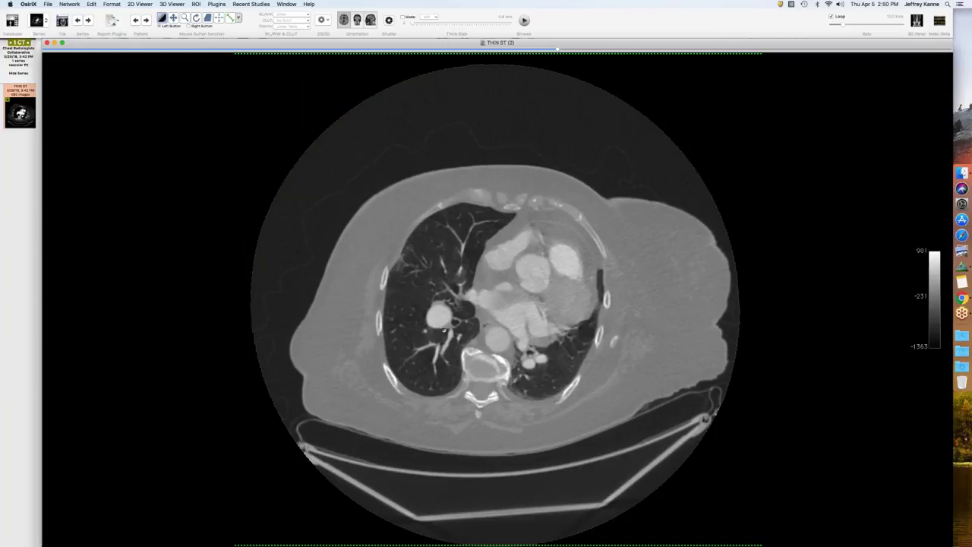
- Follow the lung vessels and central pulmonary arteries from the heart level up to the left pulmonary artery clot
scroll(435, 316, down, 3)
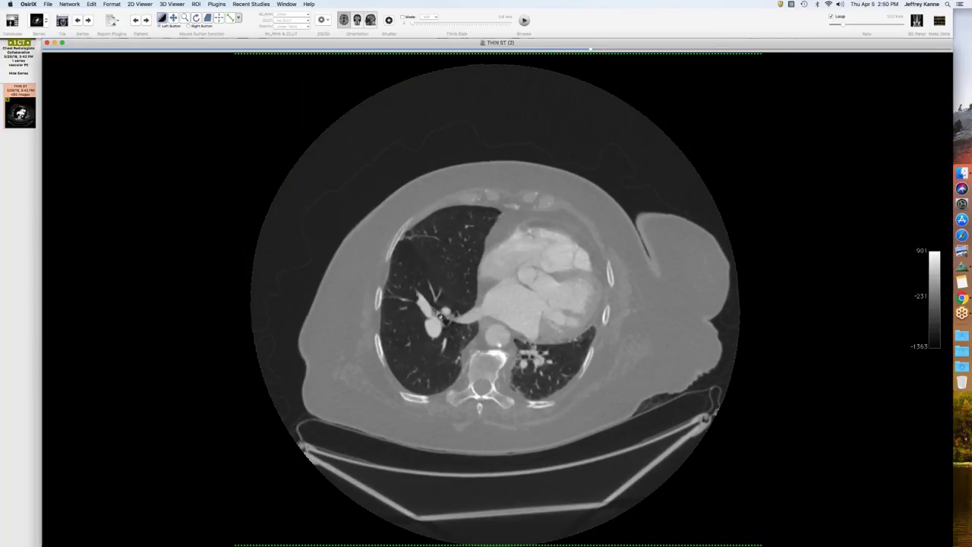
scroll(437, 311, up, 5)
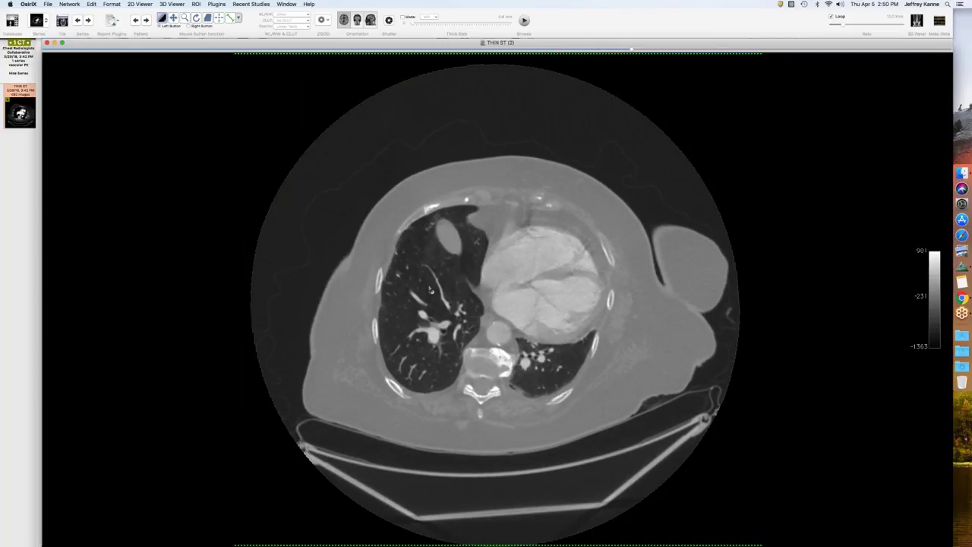
scroll(427, 295, up, 6)
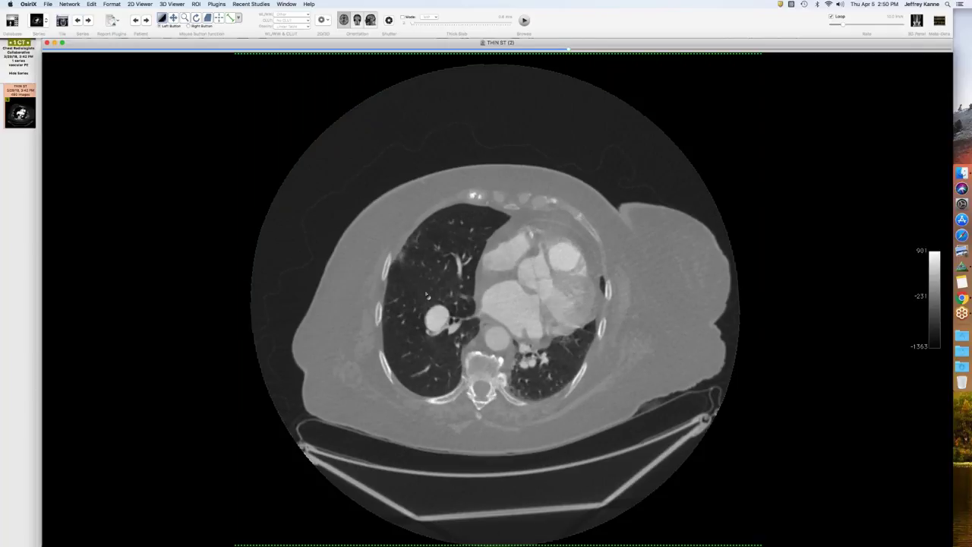
scroll(451, 316, up, 8)
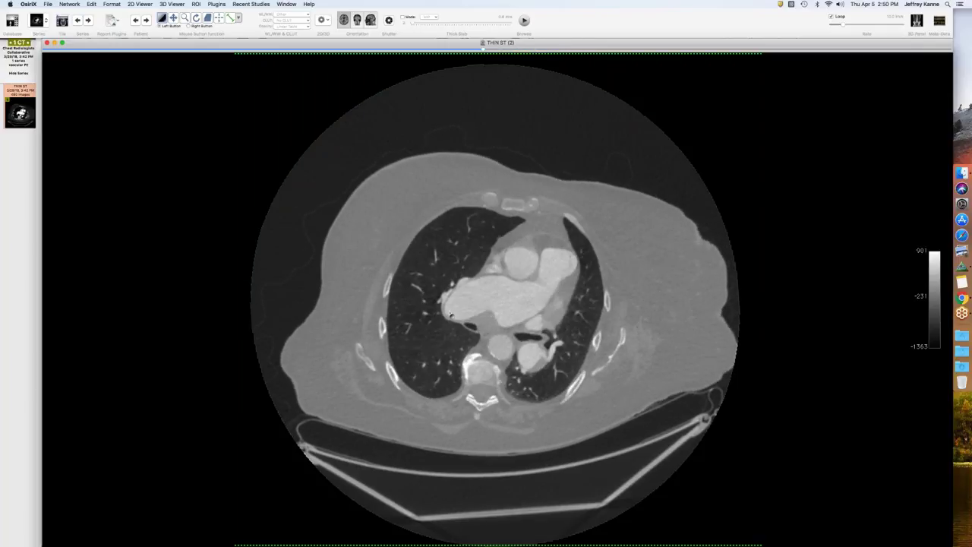
scroll(453, 298, up, 8)
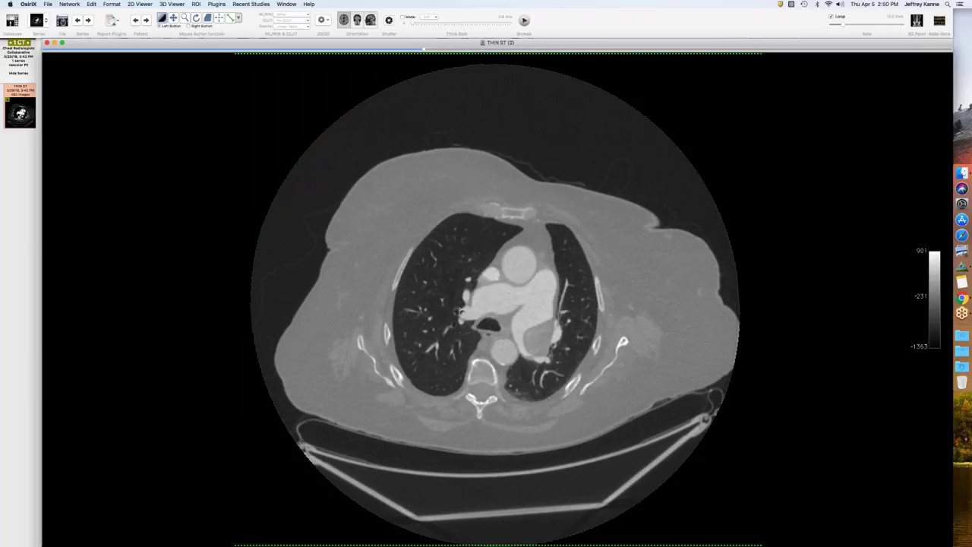
- Narrow the window to about -1366 to 158 and inspect the lungs and right hilar region down to the heart
drag(460, 311, 449, 315)
scroll(449, 315, up, 3)
scroll(449, 314, down, 10)
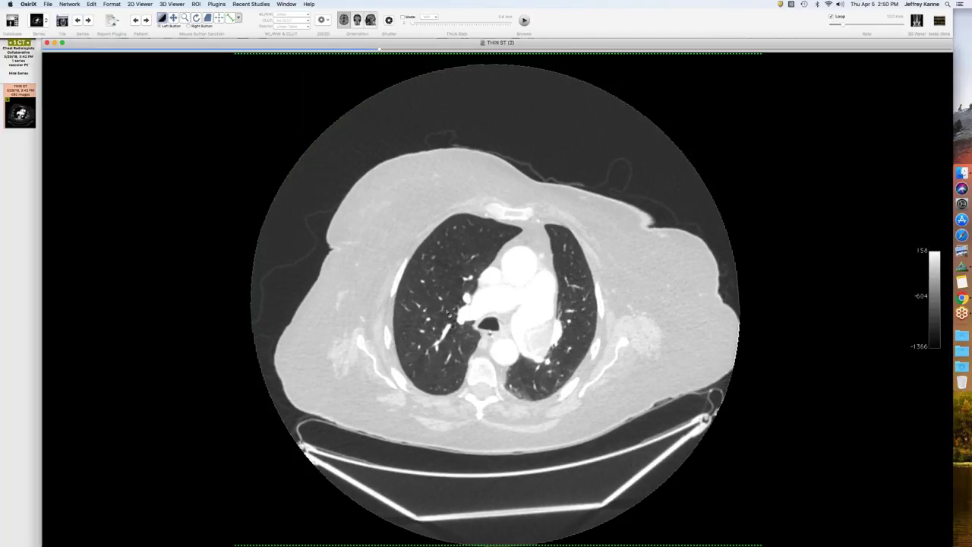
scroll(446, 310, down, 10)
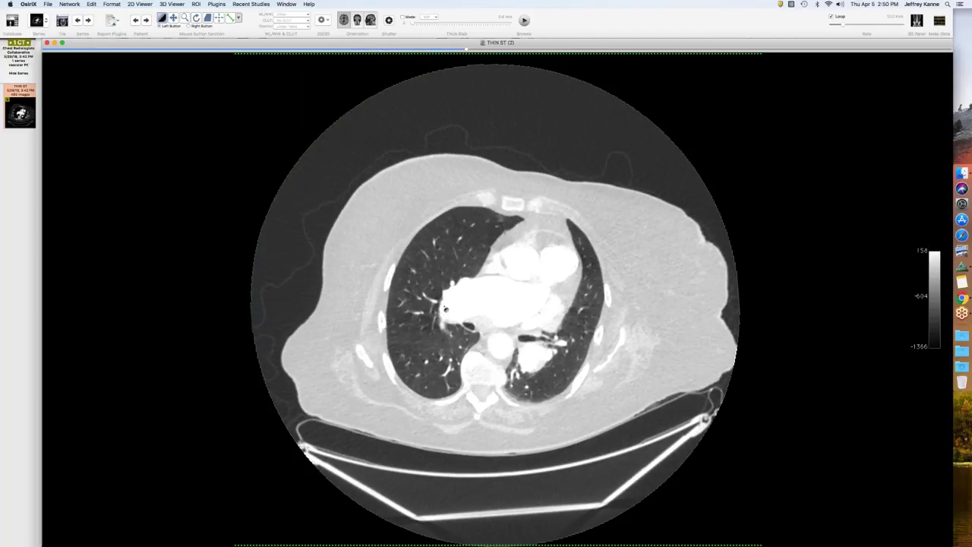
scroll(449, 309, down, 2)
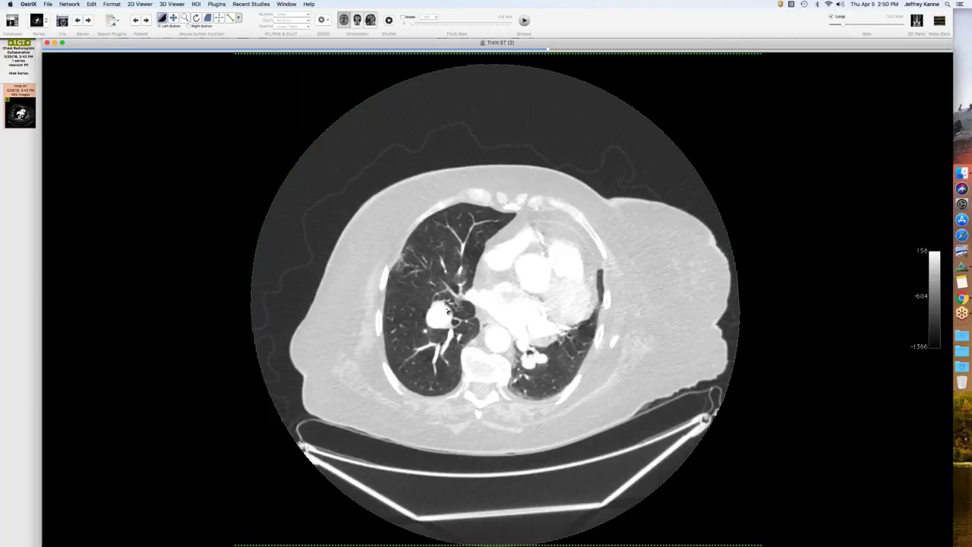
- Set a soft-tissue window of about -486 to 732 and rotate the axial image slightly counterclockwise
drag(594, 215, 580, 229)
scroll(589, 226, down, 4)
scroll(587, 224, up, 10)
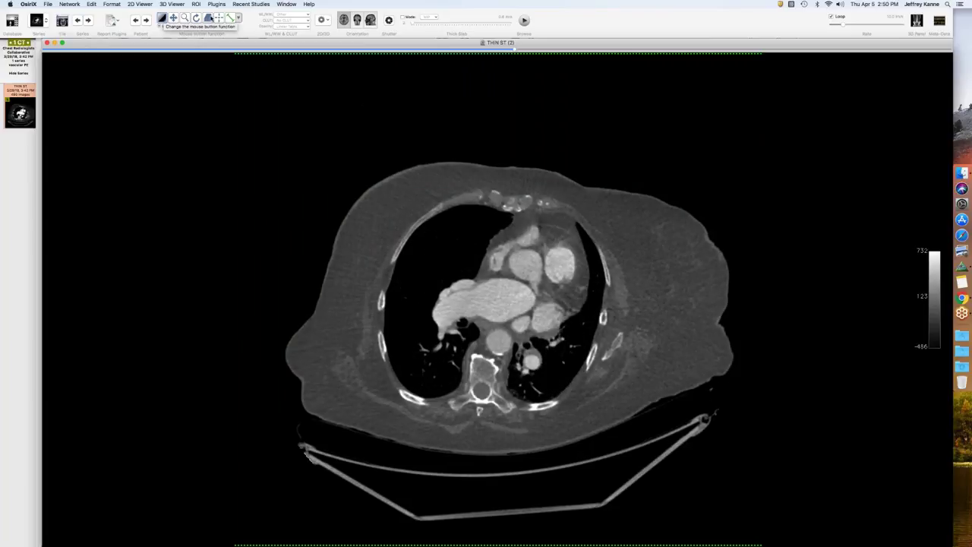
click(199, 19)
drag(323, 98, 336, 109)
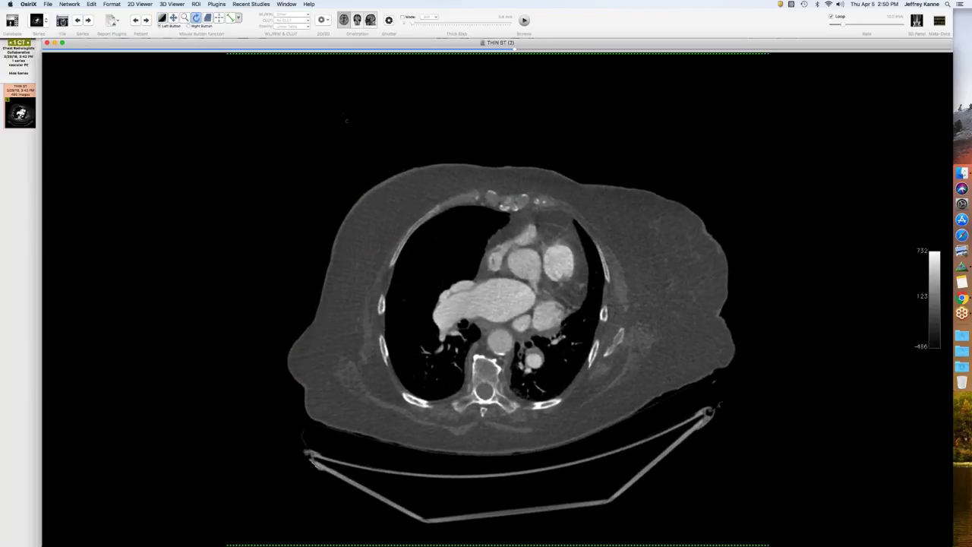
- Examine the cardiac chambers and the outflow tract on the axial slices in the soft-tissue window
scroll(544, 280, down, 15)
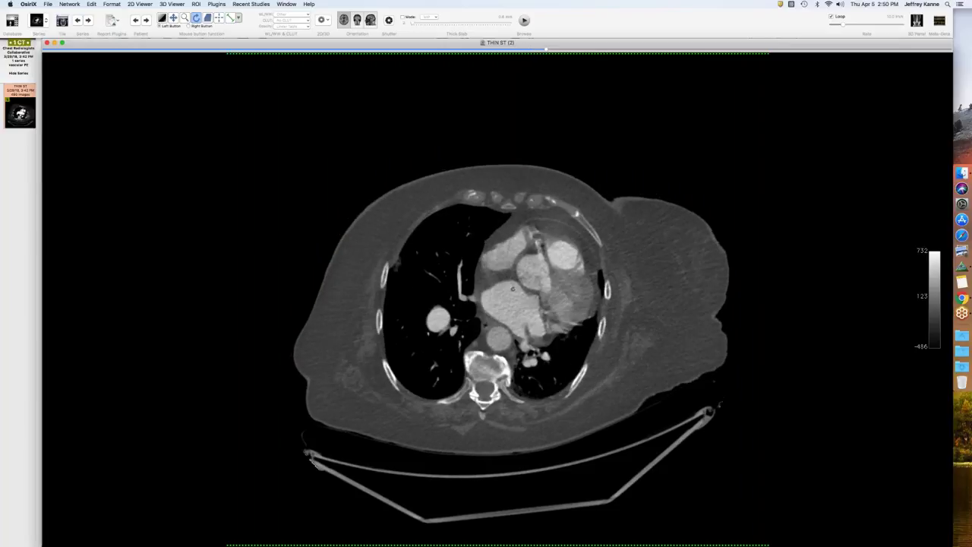
scroll(544, 280, down, 8)
scroll(539, 248, up, 3)
scroll(541, 234, down, 3)
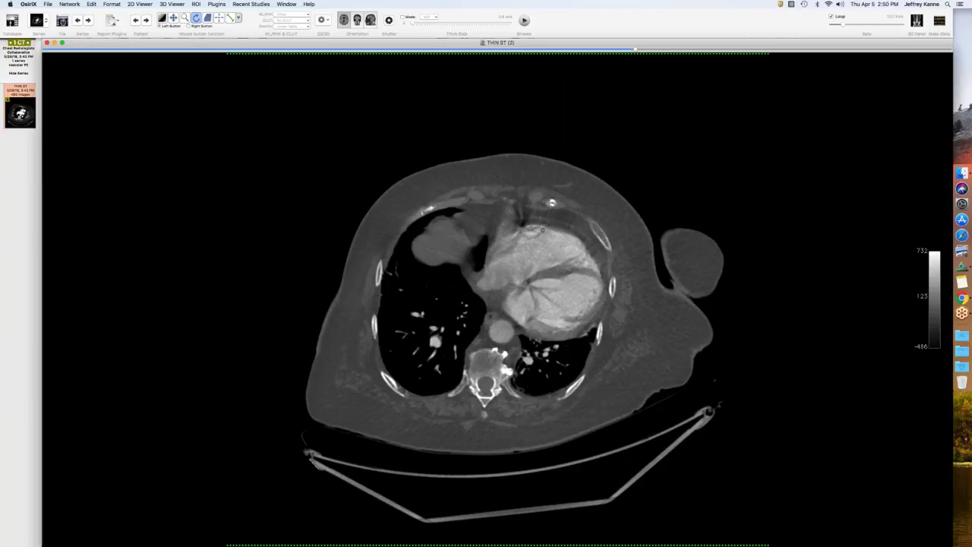
scroll(534, 242, up, 10)
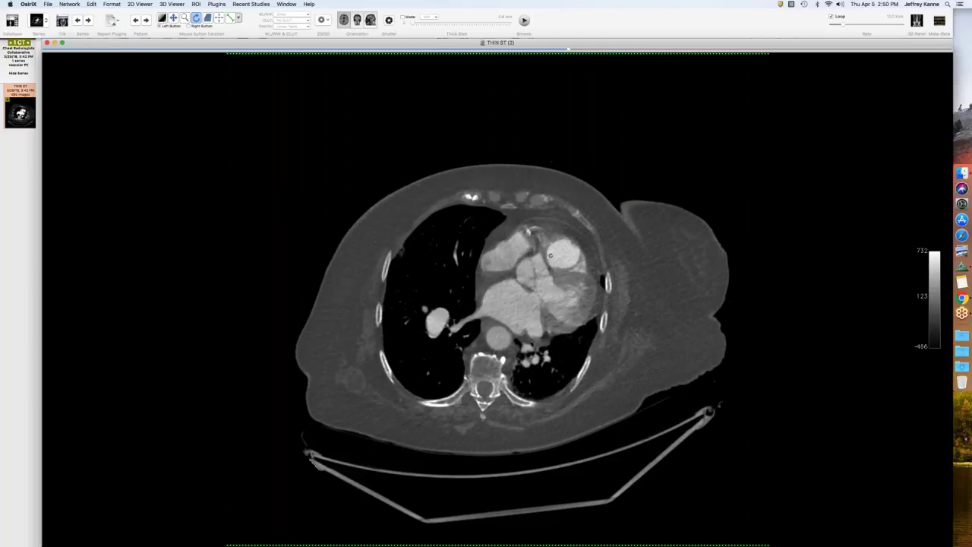
- Compare the main, right and left pulmonary arteries and the eccentric clots on the axial slices above the heart
scroll(550, 256, up, 15)
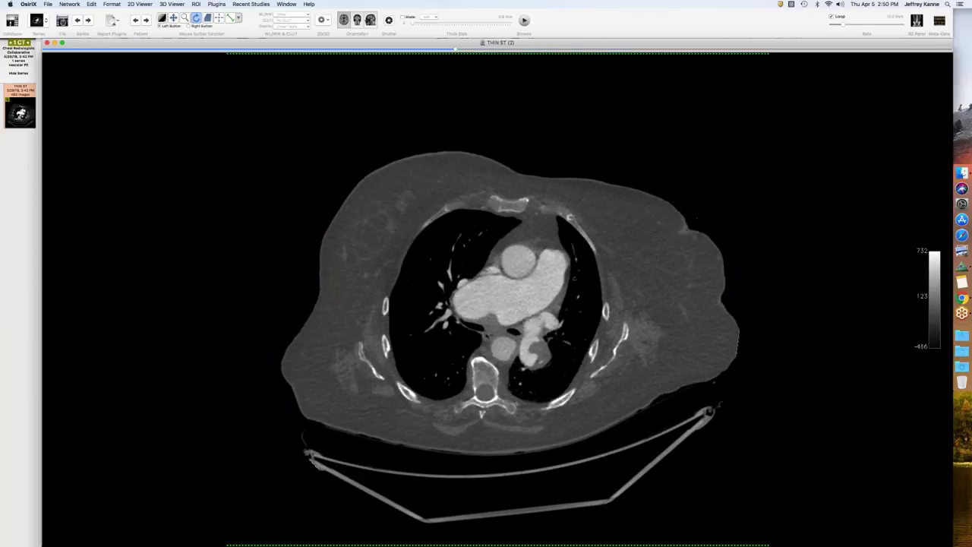
scroll(501, 304, up, 5)
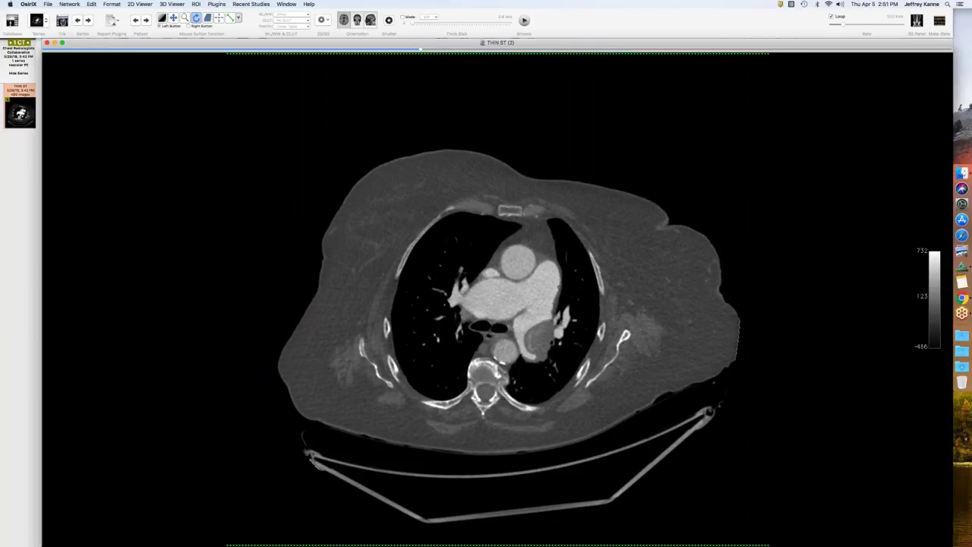
scroll(555, 283, down, 8)
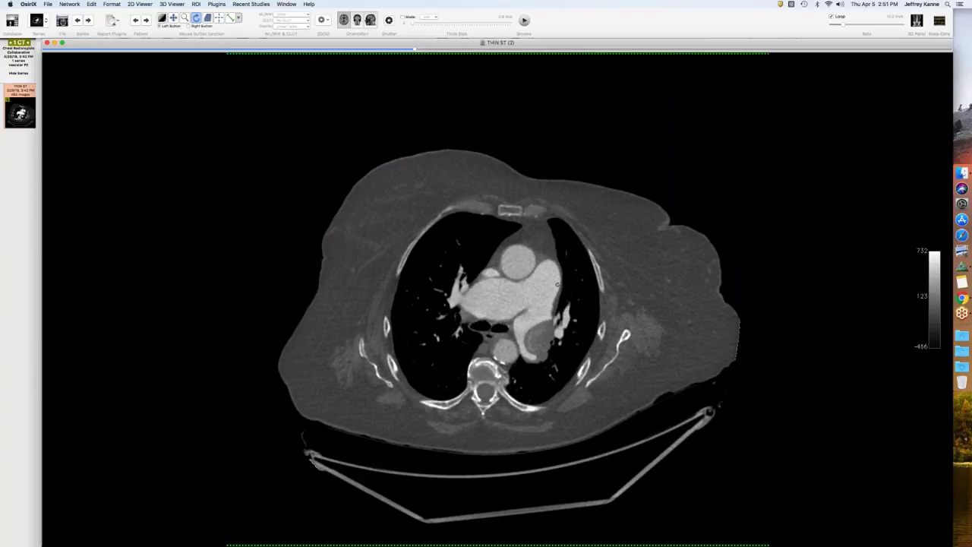
scroll(556, 282, down, 4)
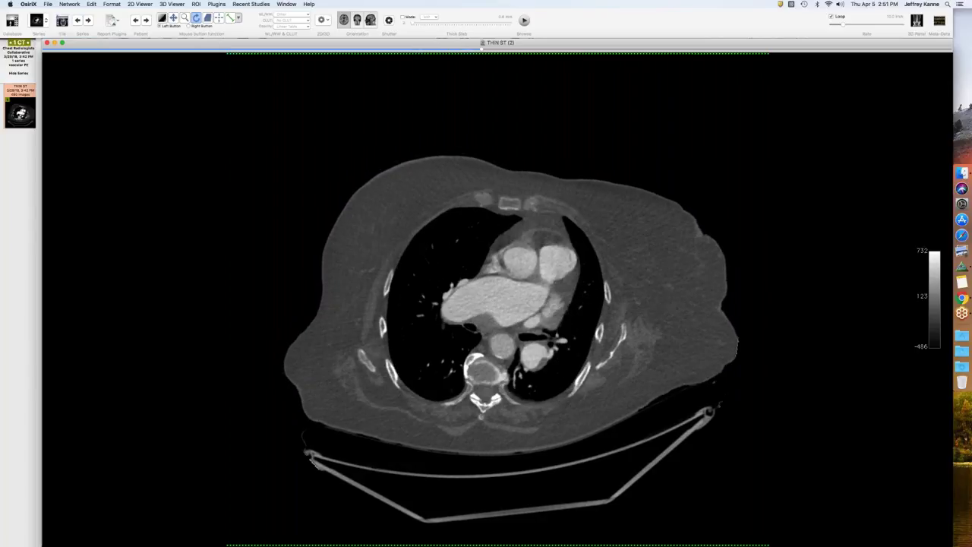
scroll(548, 275, up, 10)
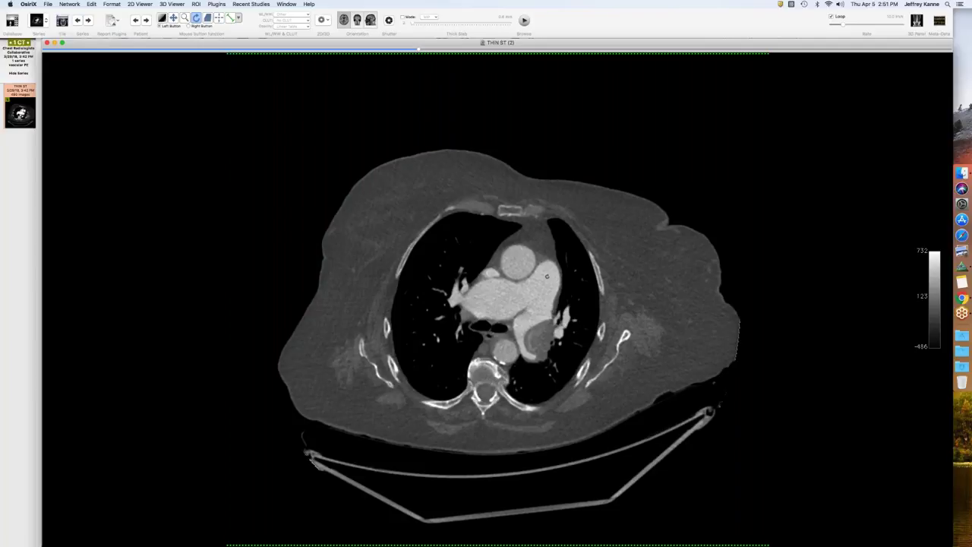
scroll(533, 317, down, 10)
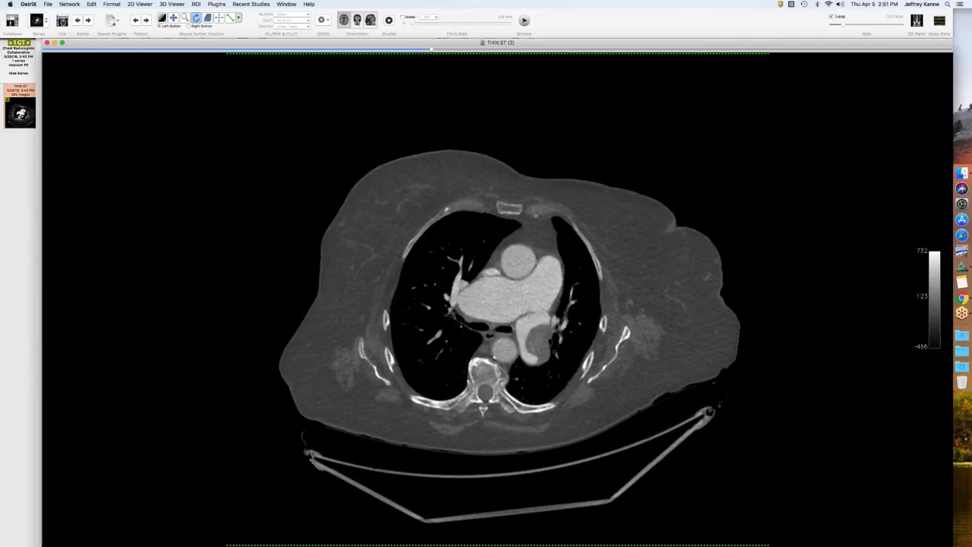
scroll(501, 304, up, 5)
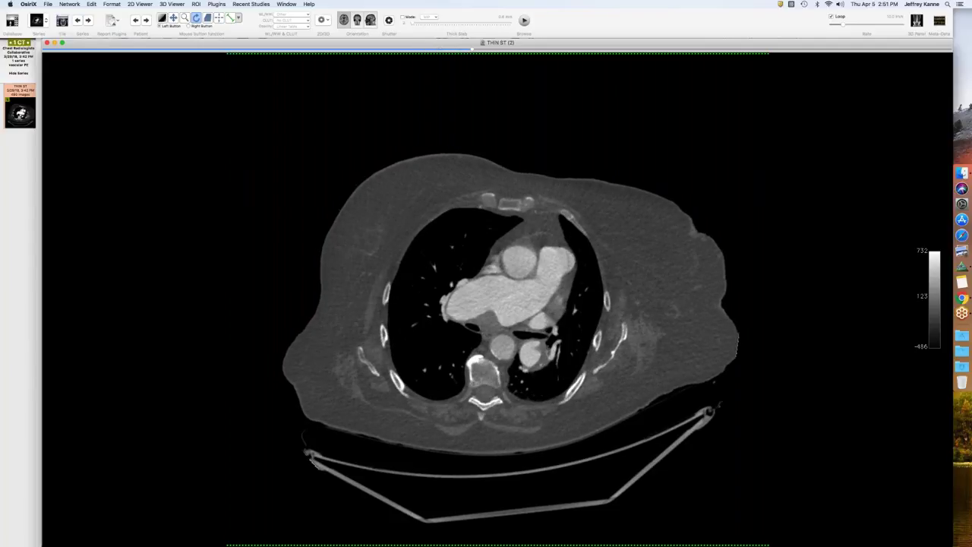
scroll(502, 304, up, 3)
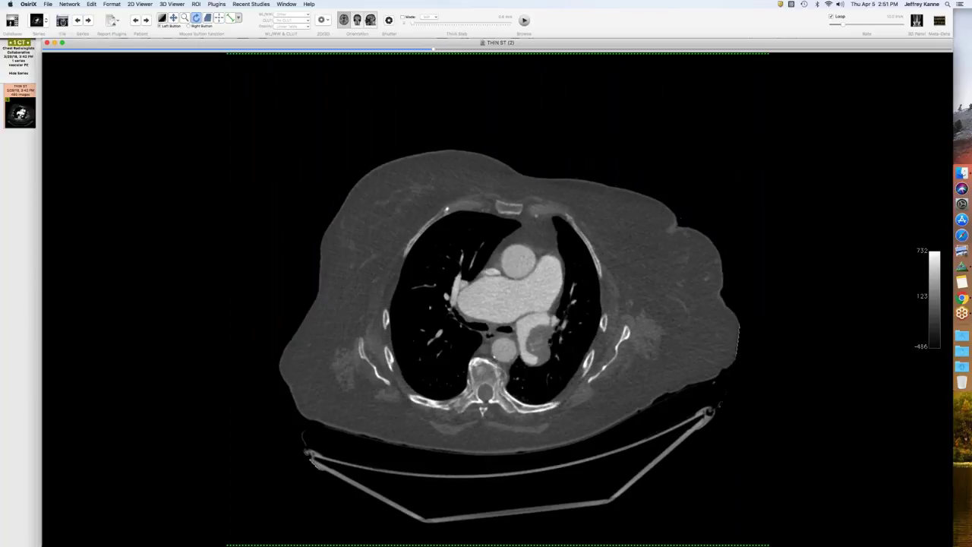
scroll(312, 196, up, 8)
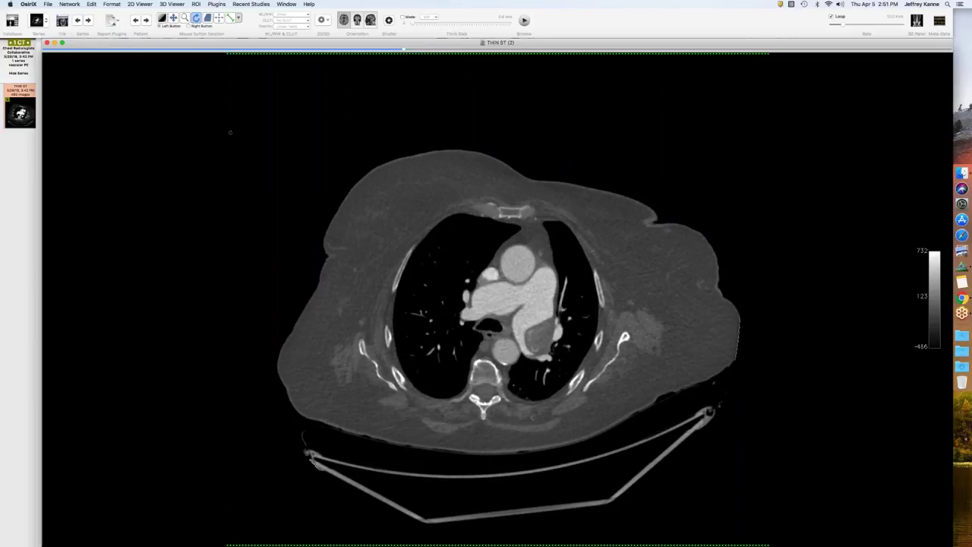
- Close the THIN ST series and return to the case database
click(48, 43)
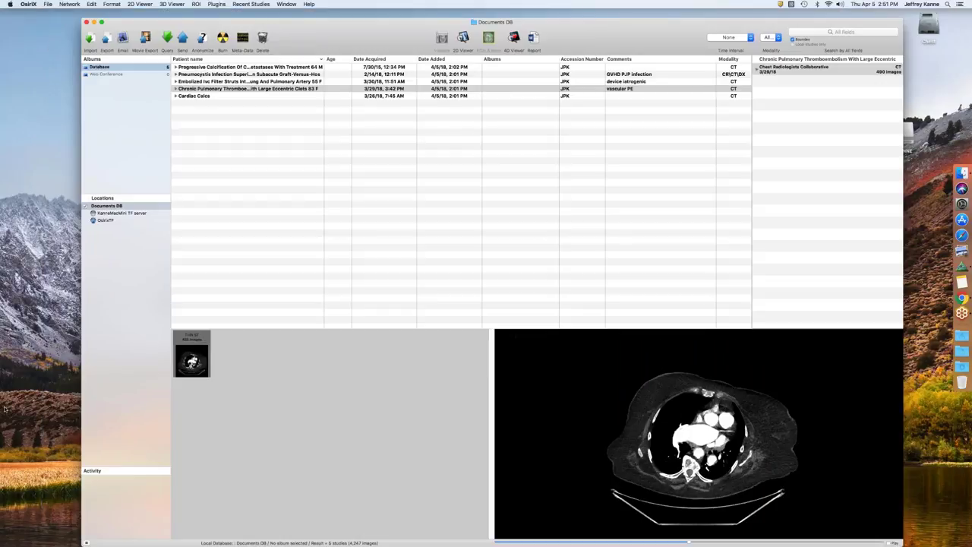
click(18, 526)
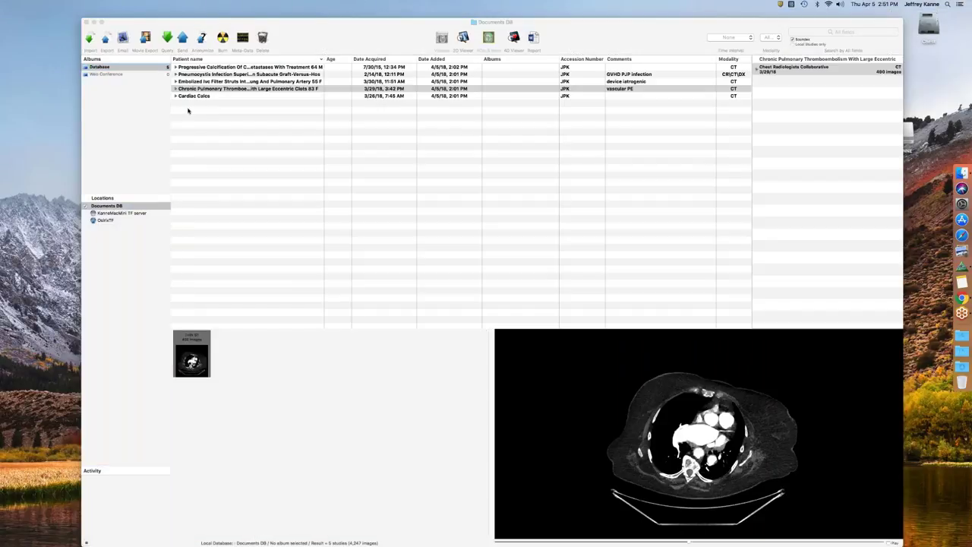